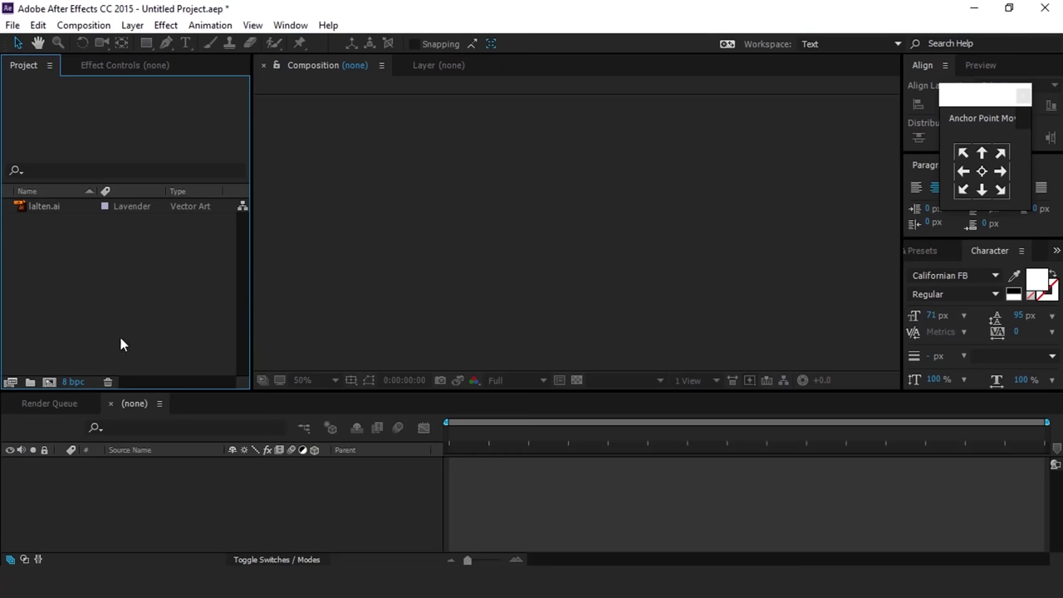
Step: Create a 1920 × 1080 px composition named "main comp"
{"action": "left_click", "coordinate": [49, 382]}
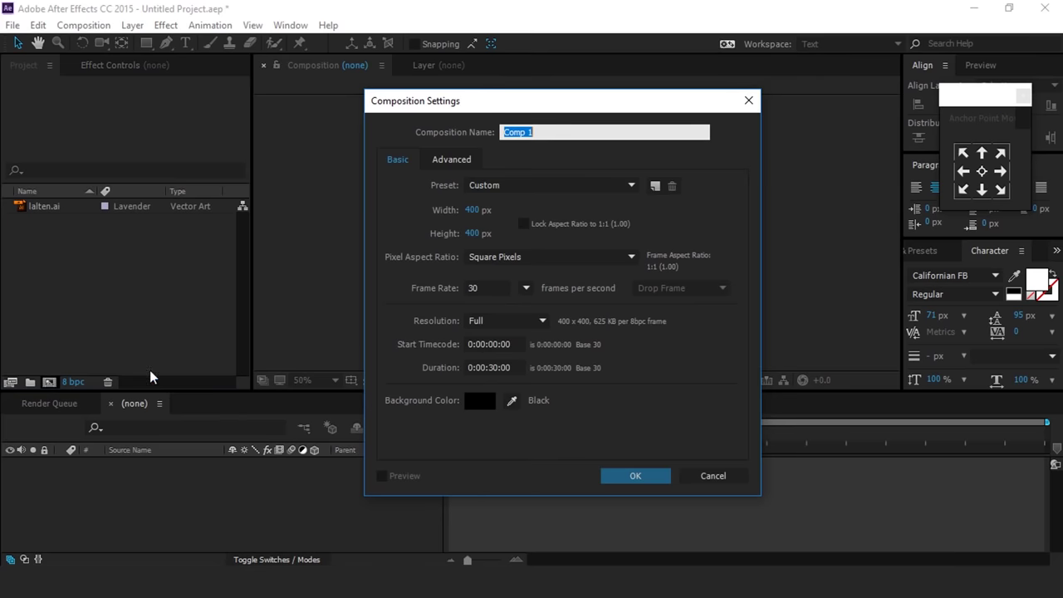
{"action": "left_click", "coordinate": [474, 210]}
{"action": "type", "text": "1920"}
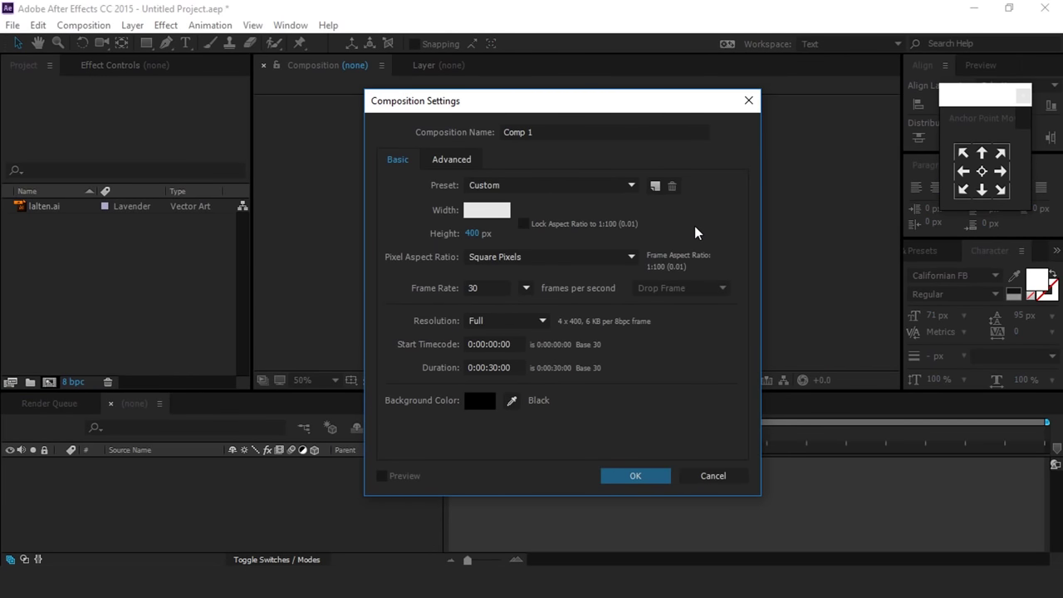
{"action": "key", "text": "Tab"}
{"action": "type", "text": "1080"}
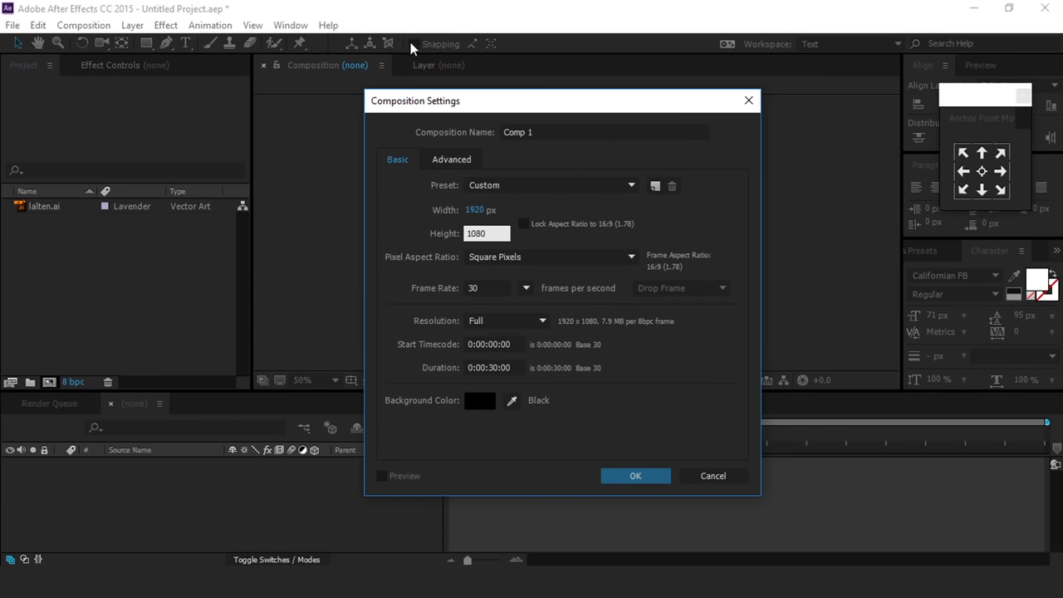
{"action": "left_click", "coordinate": [542, 131]}
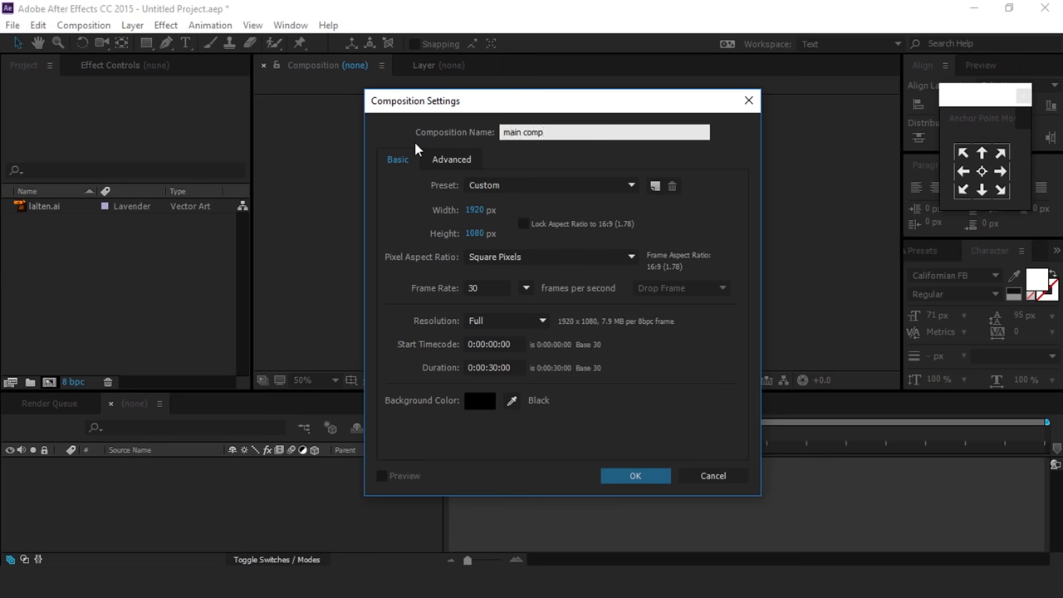
{"action": "type", "text": "main comp"}
{"action": "key", "text": "Return"}
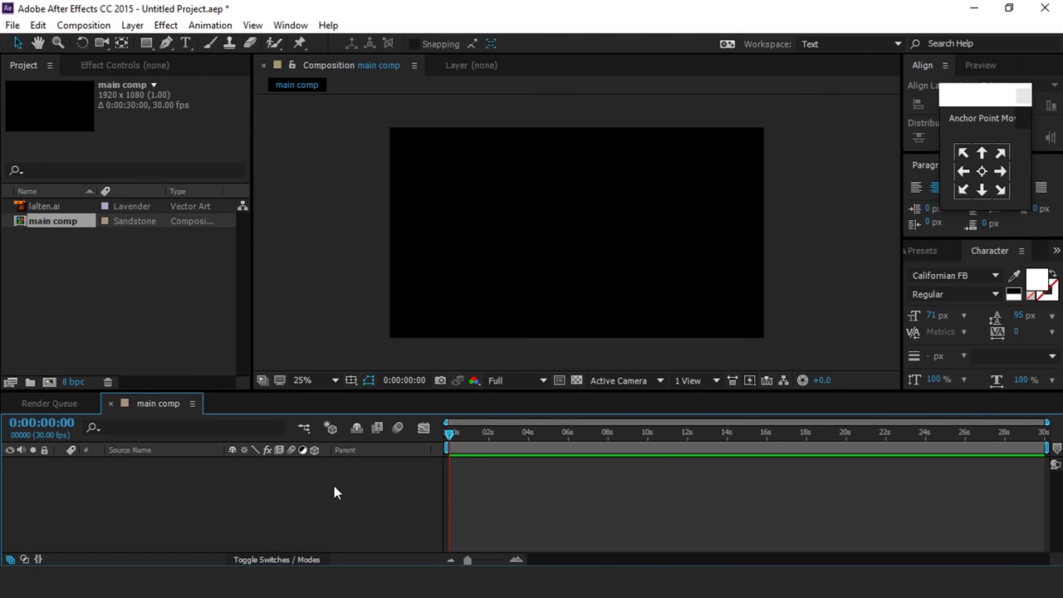
Step: Add a new solid layer named "BG" to main comp
{"action": "right_click", "coordinate": [333, 485]}
{"action": "mouse_move", "coordinate": [380, 338]}
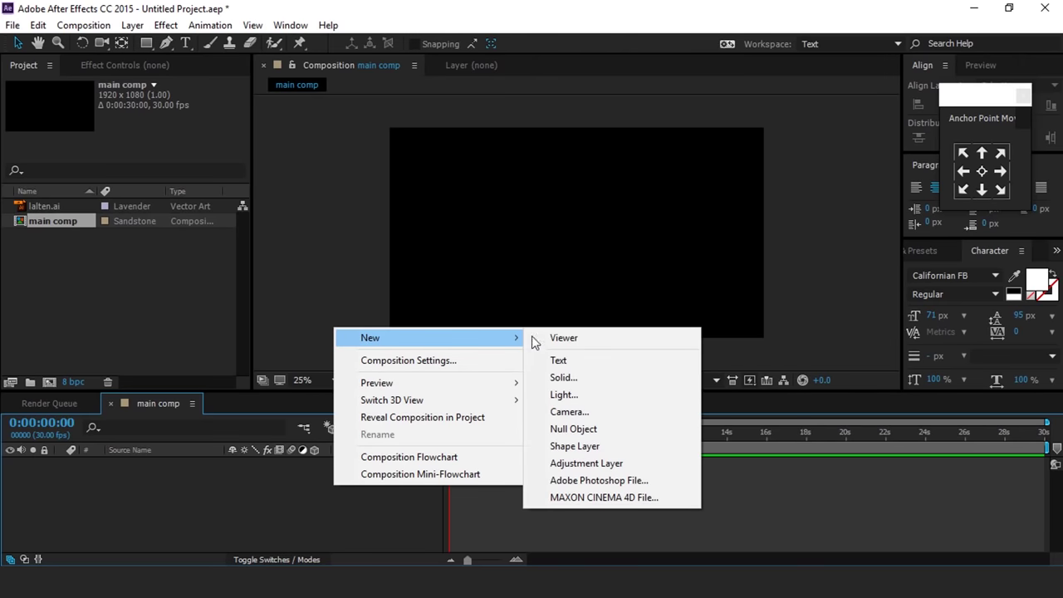
{"action": "left_click", "coordinate": [560, 379]}
{"action": "type", "text": "BG"}
{"action": "key", "text": "Return"}
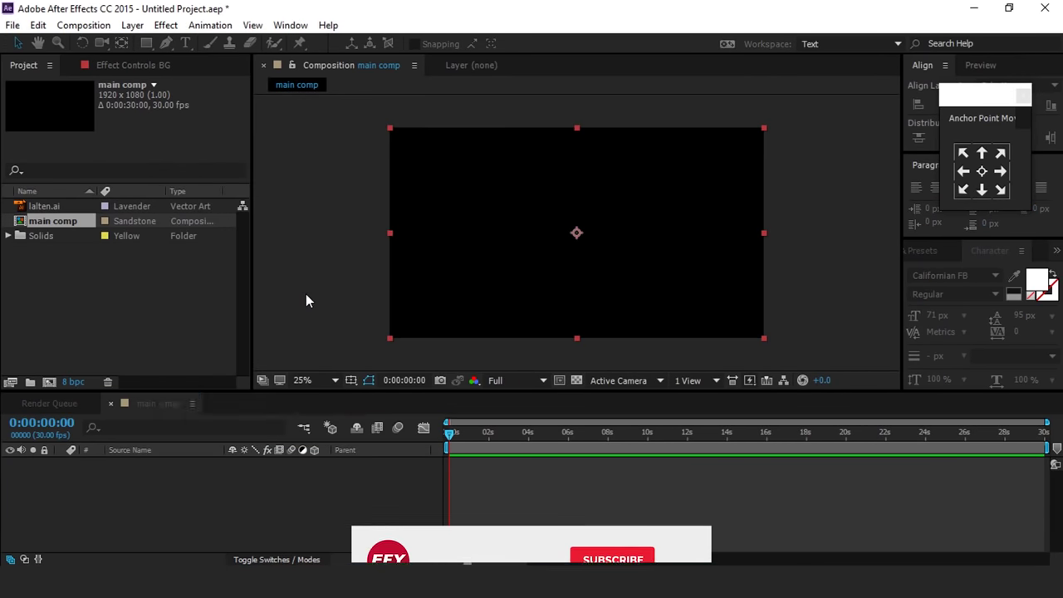
Step: Apply the Gradient Ramp effect to the BG layer and set its ramp shape to Radial Ramp
{"action": "left_click", "coordinate": [170, 498]}
{"action": "left_click", "coordinate": [171, 464]}
{"action": "key", "text": "ctrl+space"}
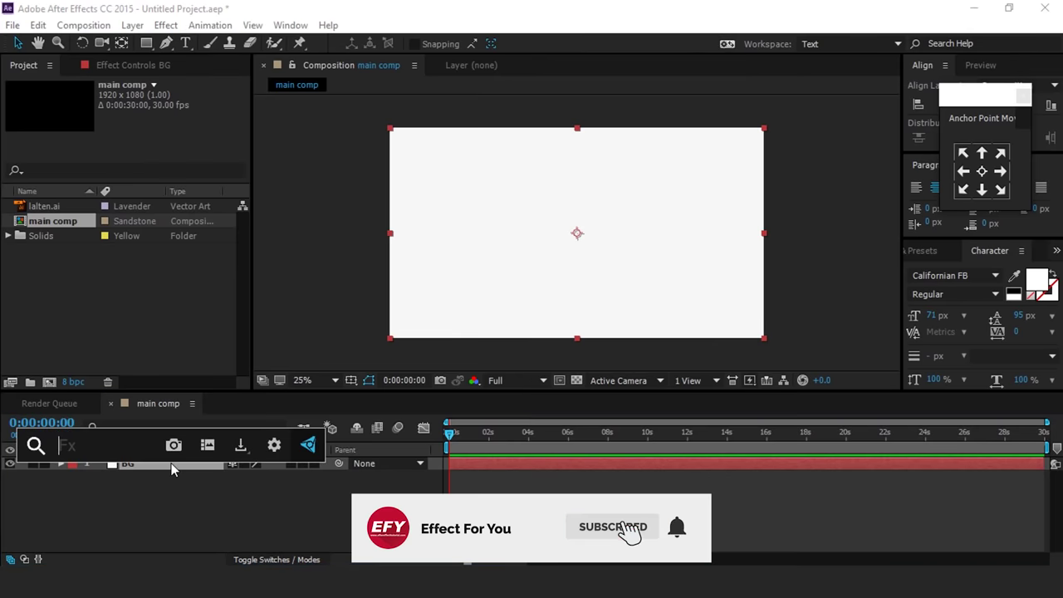
{"action": "type", "text": "ramp"}
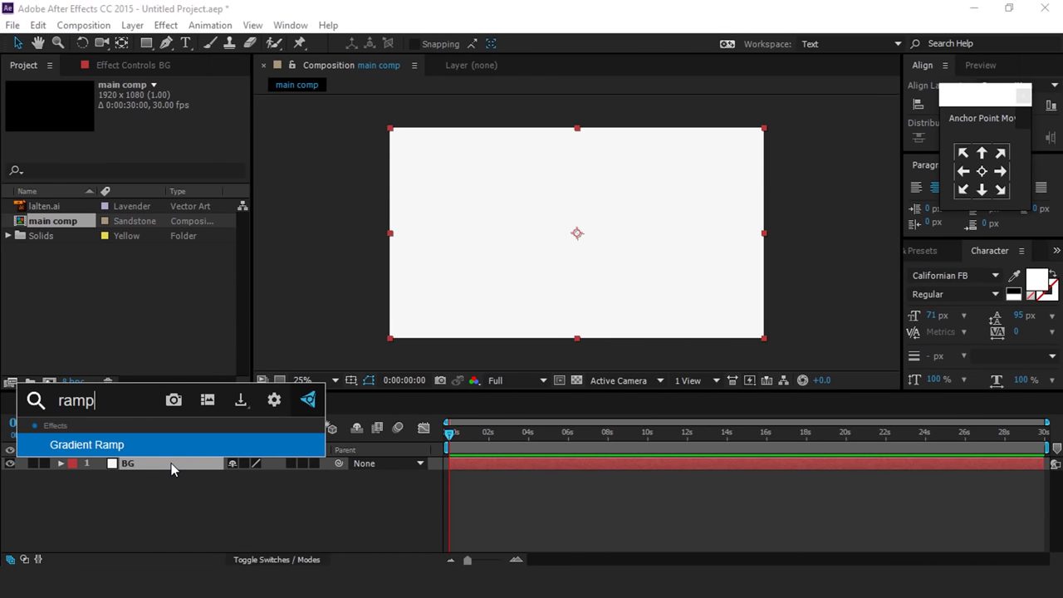
{"action": "left_click", "coordinate": [111, 444]}
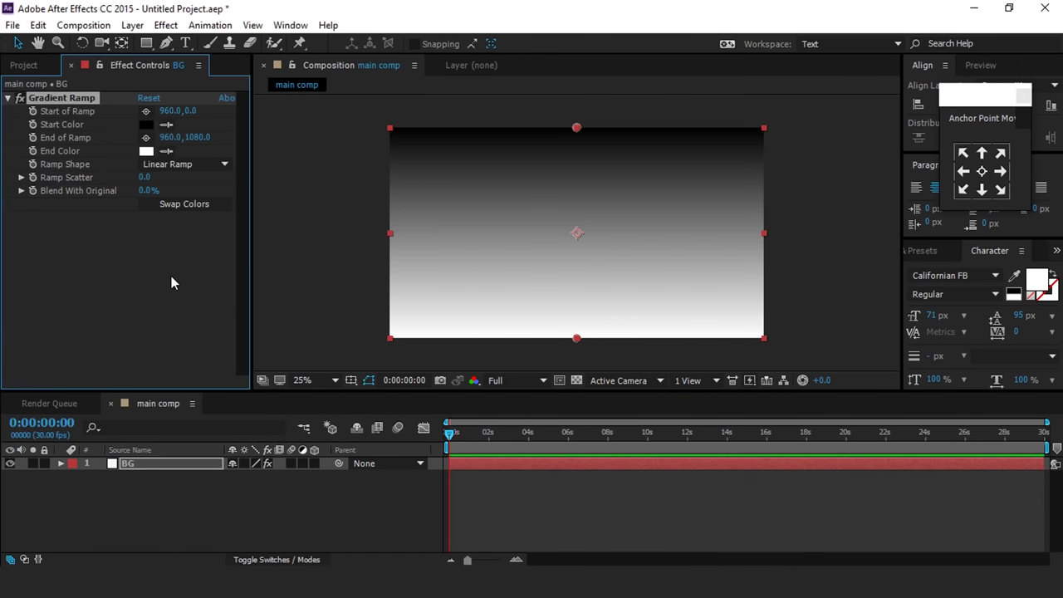
{"action": "left_click", "coordinate": [215, 164]}
{"action": "left_click", "coordinate": [190, 201]}
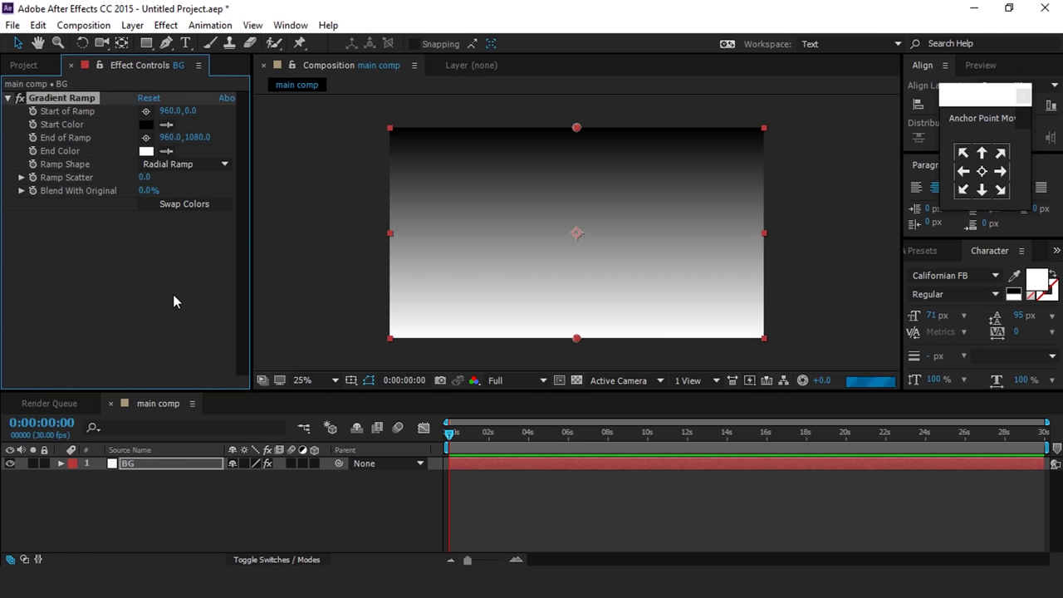
{"action": "key", "text": "ctrl+s"}
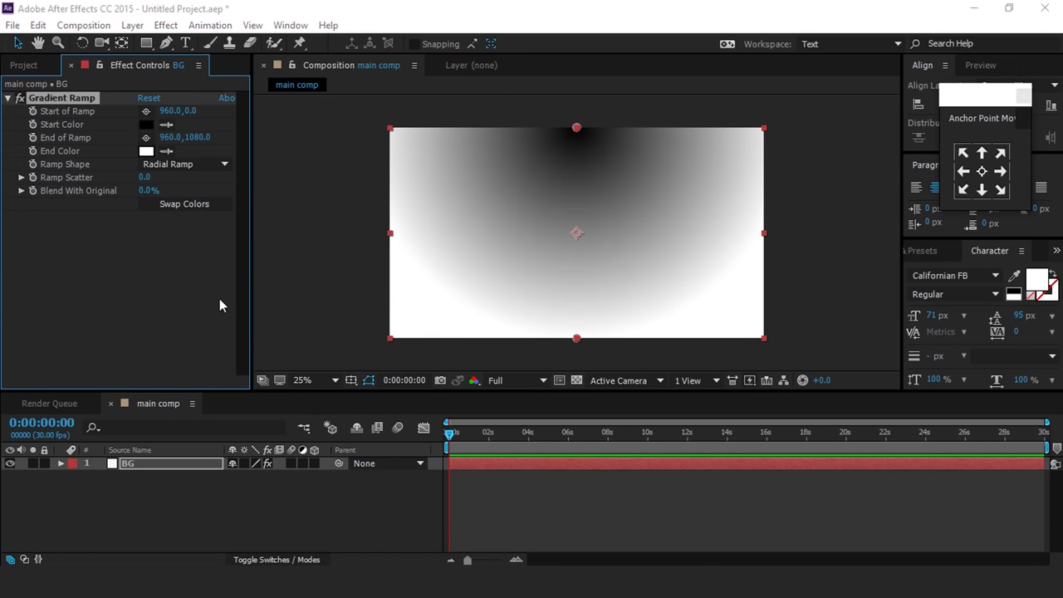
Step: Set the Gradient Ramp's end color to a very dark navy blue
{"action": "left_click", "coordinate": [146, 150]}
{"action": "left_click_drag", "start_coordinate": [640, 341], "coordinate": [325, 149]}
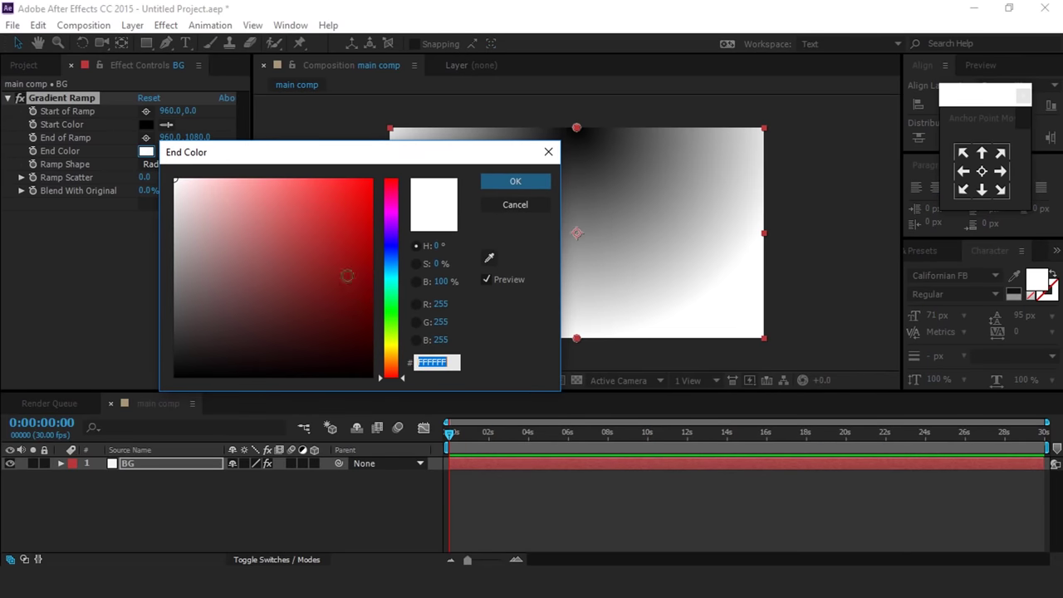
{"action": "left_click_drag", "start_coordinate": [395, 349], "coordinate": [396, 268]}
{"action": "left_click_drag", "start_coordinate": [346, 304], "coordinate": [371, 343]}
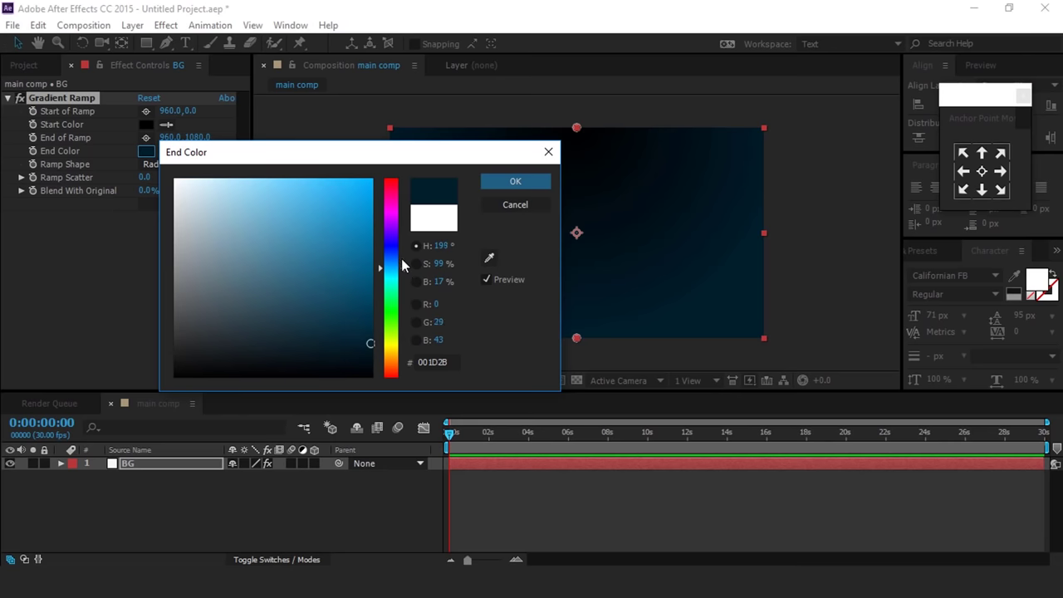
{"action": "left_click", "coordinate": [515, 181]}
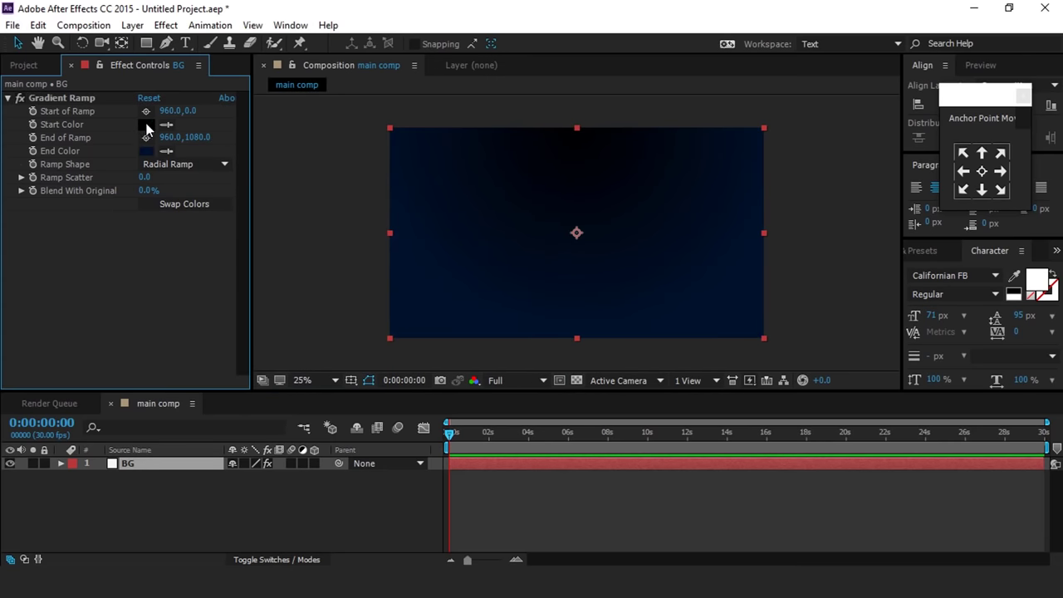
Step: Set the Gradient Ramp's start color to a bright cyan blue
{"action": "left_click", "coordinate": [147, 127]}
{"action": "left_click", "coordinate": [395, 275]}
{"action": "left_click", "coordinate": [360, 223]}
{"action": "left_click_drag", "start_coordinate": [396, 152], "coordinate": [226, 112]}
{"action": "mouse_move", "coordinate": [196, 175]}
{"action": "left_mouse_down"}
{"action": "mouse_move", "coordinate": [208, 144]}
{"action": "mouse_move", "coordinate": [214, 169]}
{"action": "left_mouse_up"}
{"action": "left_click", "coordinate": [366, 147]}
Step: Move the ramp's start point above the frame to about 960, -248 and its end point below the frame to about 968, 1336
{"action": "scroll", "coordinate": [582, 277], "scroll_direction": "down", "scroll_amount": 1}
{"action": "left_click_drag", "start_coordinate": [576, 285], "coordinate": [576, 304]}
{"action": "left_click_drag", "start_coordinate": [576, 180], "coordinate": [576, 156]}
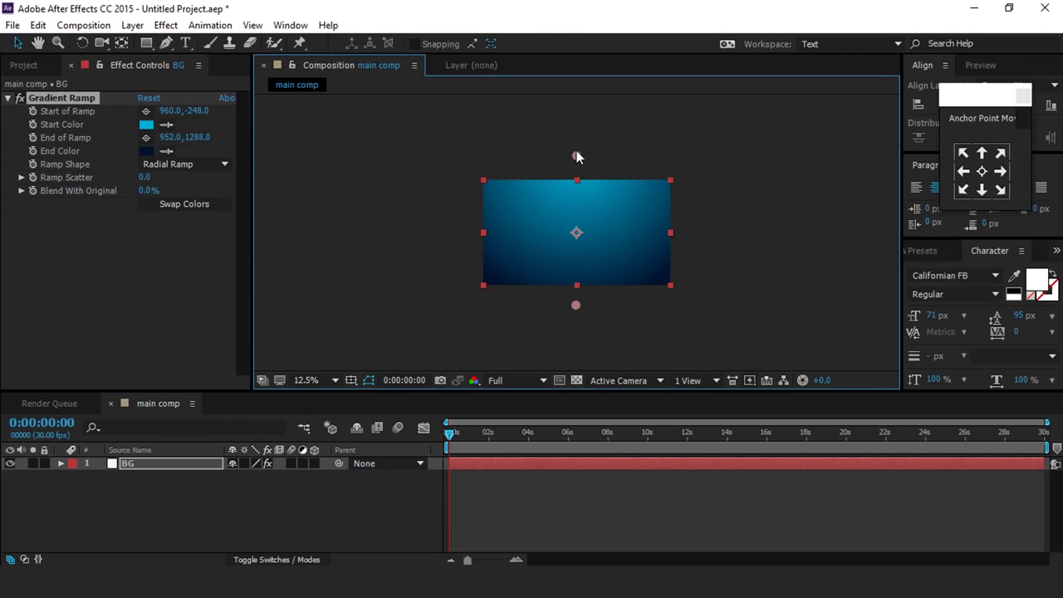
{"action": "left_click_drag", "start_coordinate": [576, 305], "coordinate": [578, 310]}
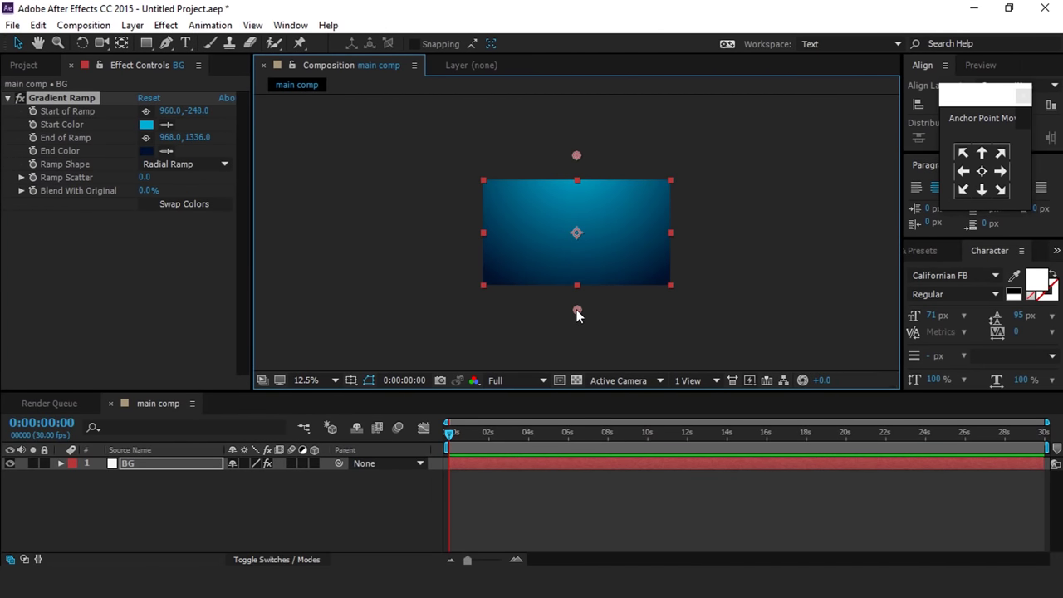
{"action": "left_click", "coordinate": [808, 256]}
{"action": "scroll", "coordinate": [638, 248], "scroll_direction": "up", "scroll_amount": 1}
{"action": "left_click", "coordinate": [99, 207]}
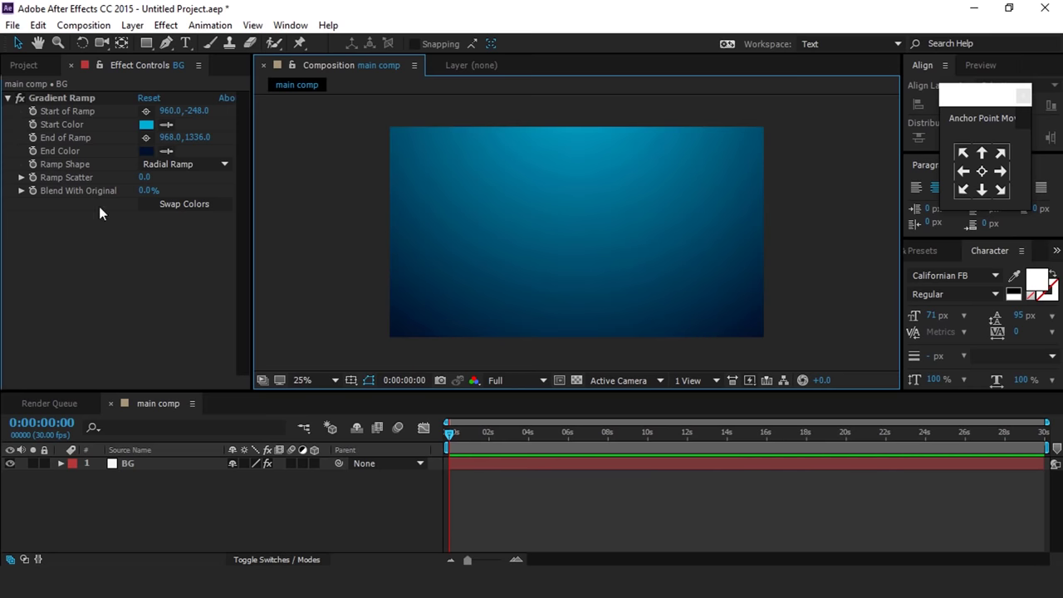
{"action": "left_click", "coordinate": [10, 97]}
{"action": "left_click", "coordinate": [208, 504]}
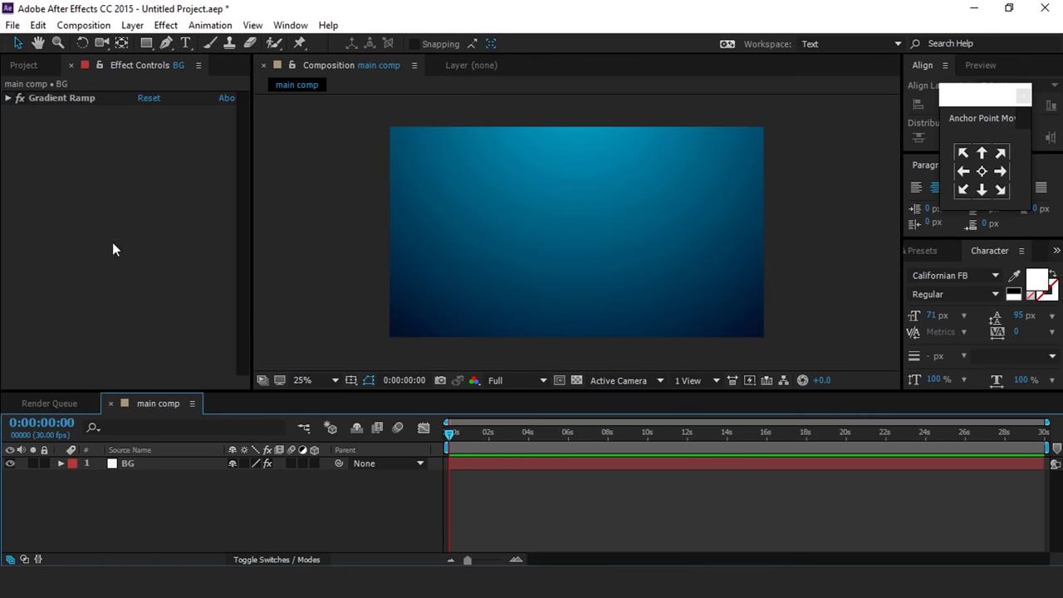
Step: Create a 400 × 400 px composition named "star"
{"action": "left_click", "coordinate": [38, 70]}
{"action": "left_click", "coordinate": [49, 382]}
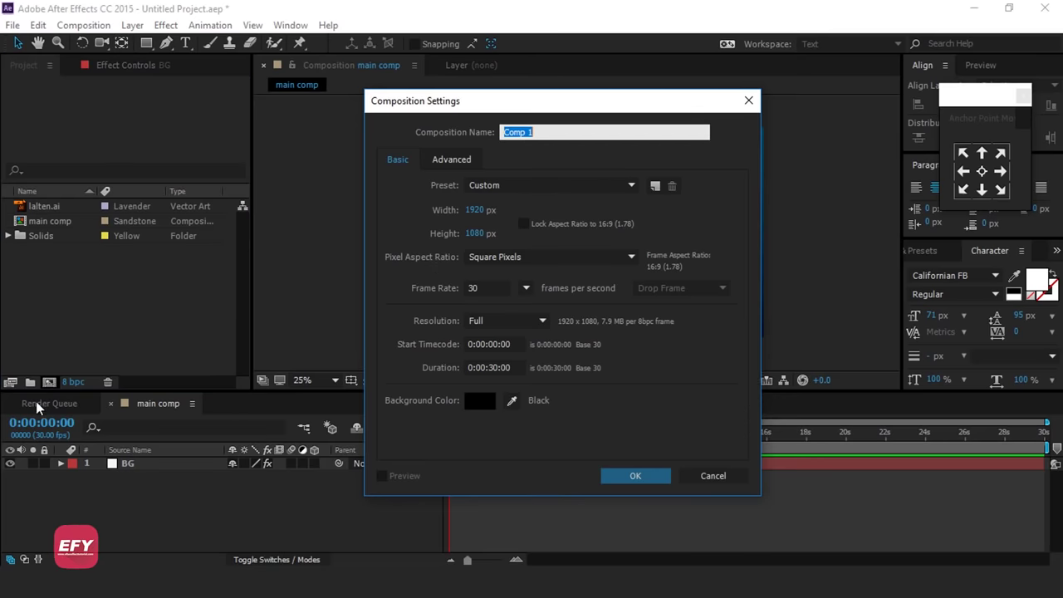
{"action": "left_click", "coordinate": [473, 210]}
{"action": "type", "text": "40"}
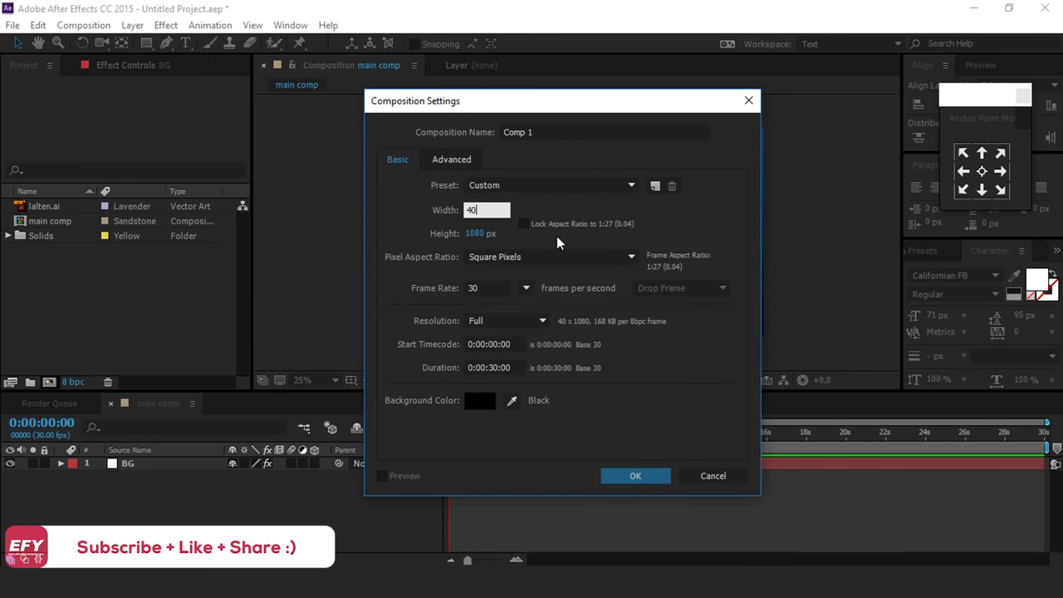
{"action": "type", "text": "0"}
{"action": "key", "text": "Tab"}
{"action": "type", "text": "400"}
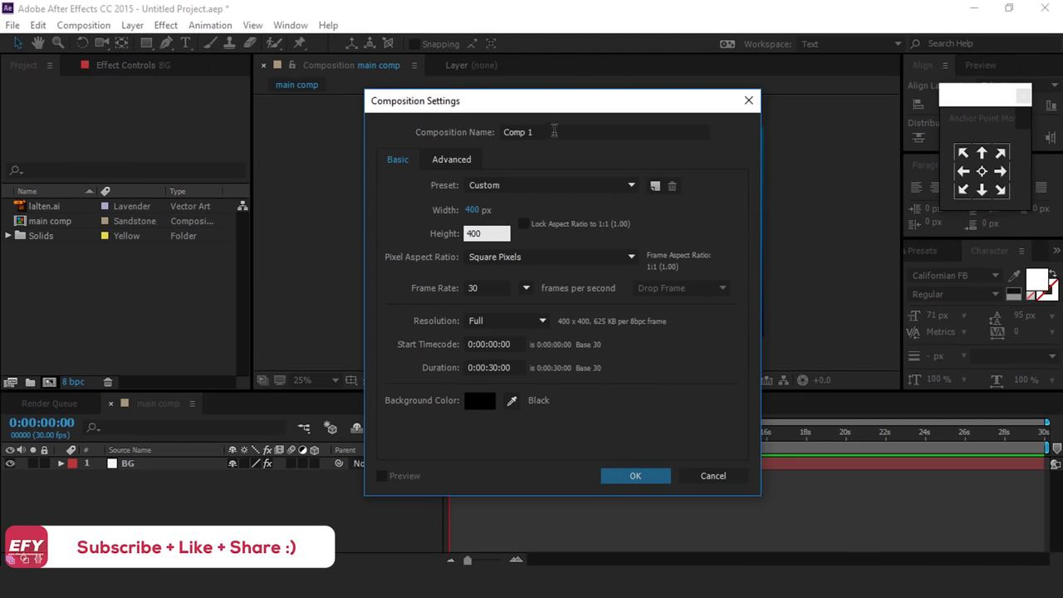
{"action": "left_click", "coordinate": [560, 130]}
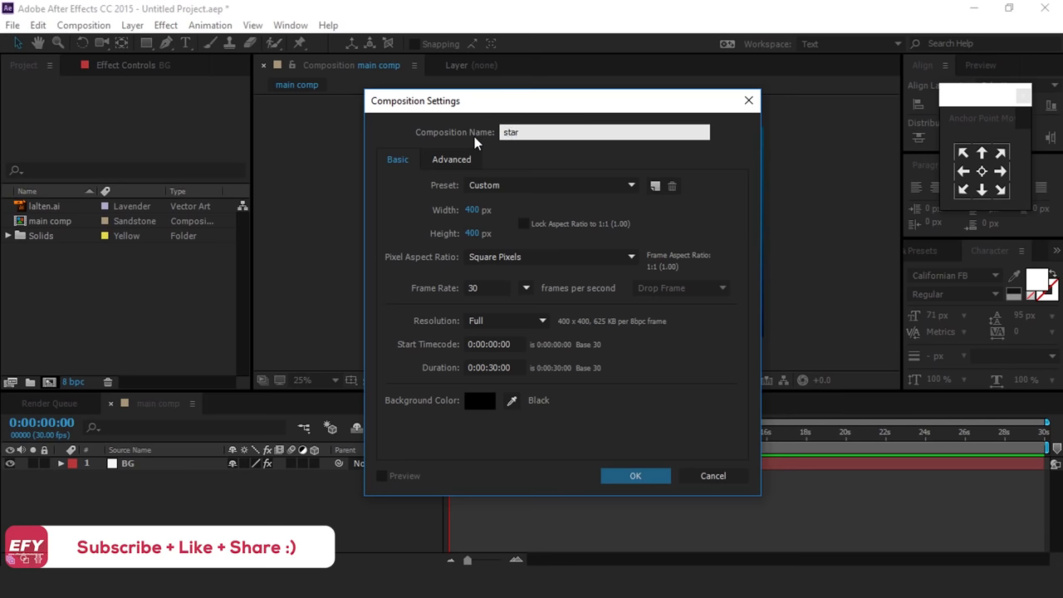
{"action": "key", "text": "Return"}
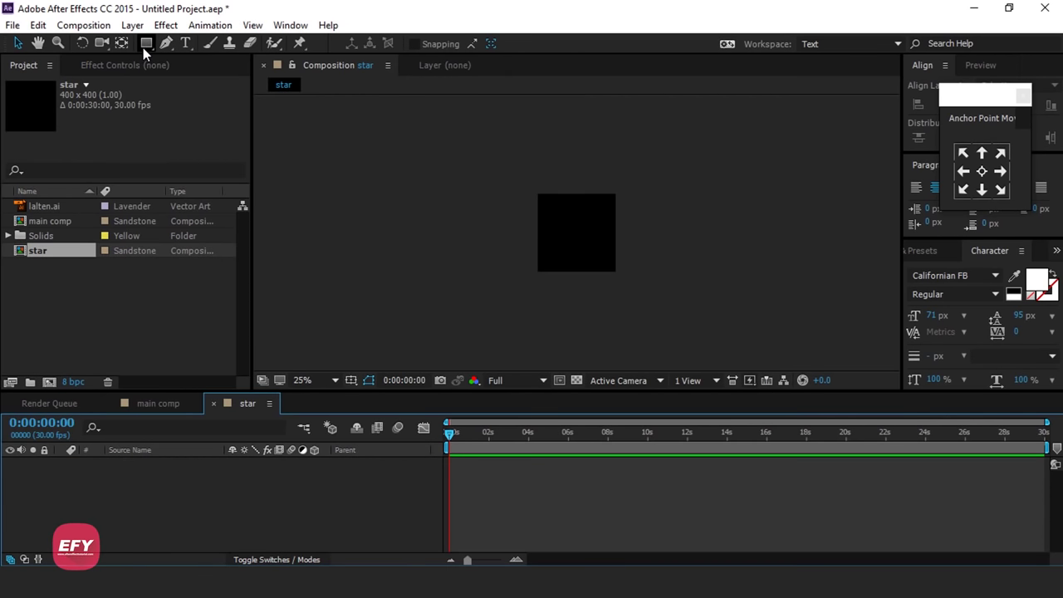
Step: Draw a white five-pointed star with an outer radius of about 97 near the middle of the star composition and center its anchor point
{"action": "left_click_drag", "start_coordinate": [148, 44], "coordinate": [211, 116]}
{"action": "scroll", "coordinate": [568, 238], "scroll_direction": "up", "scroll_amount": 2}
{"action": "left_click_drag", "start_coordinate": [566, 217], "coordinate": [588, 244]}
{"action": "key", "text": "v"}
{"action": "key", "text": "ctrl+alt+Home"}
{"action": "key", "text": "ctrl+Home"}
Step: Set the star's polystar path inner radius to 25 for thinner points
{"action": "left_click", "coordinate": [58, 495]}
{"action": "left_click", "coordinate": [87, 490]}
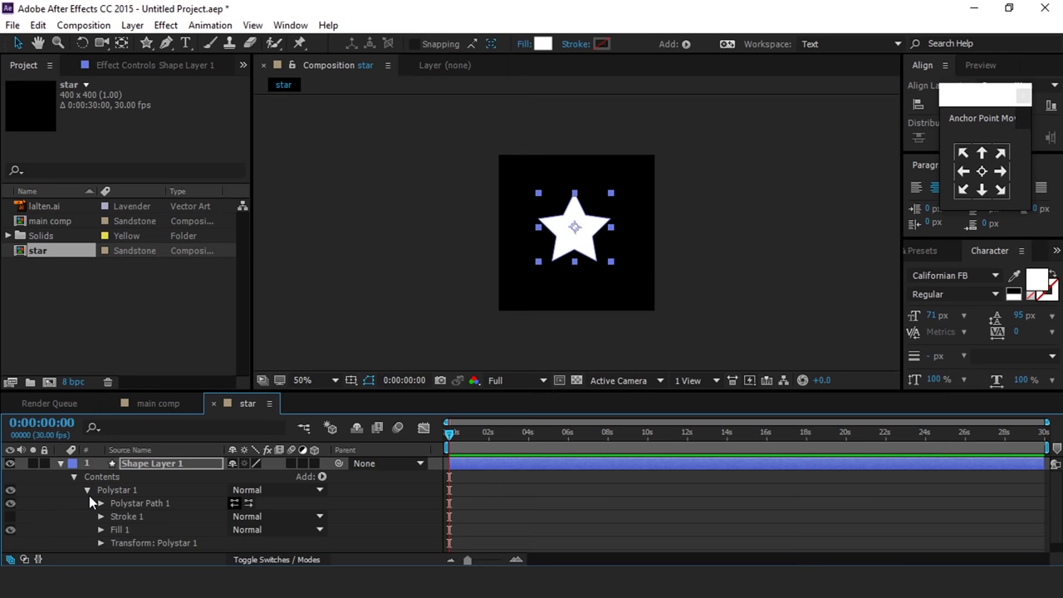
{"action": "left_click", "coordinate": [101, 503]}
{"action": "scroll", "coordinate": [104, 505], "scroll_direction": "down", "scroll_amount": 3}
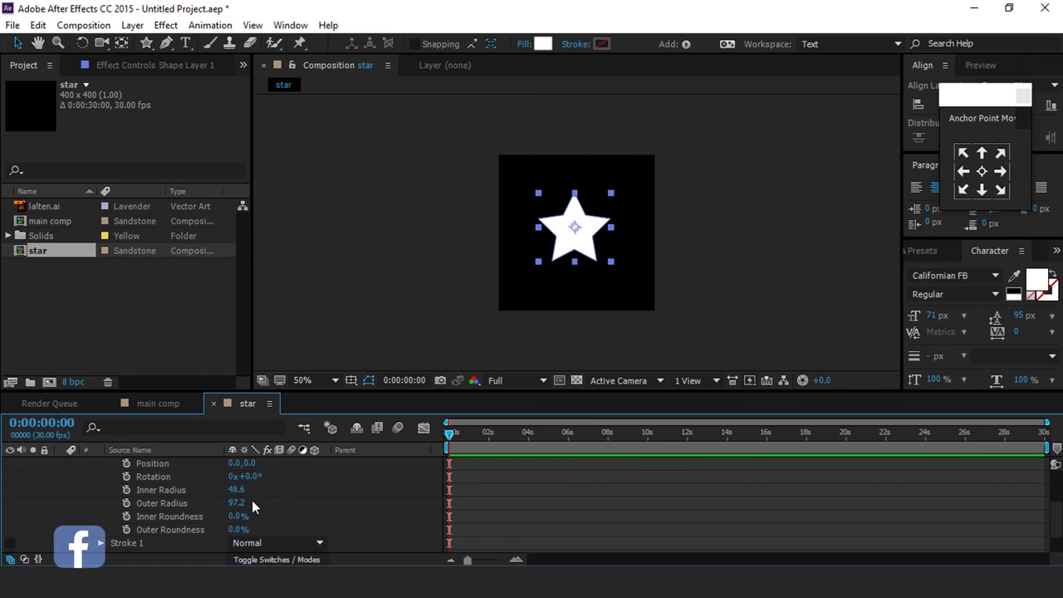
{"action": "left_click_drag", "start_coordinate": [234, 493], "coordinate": [215, 494]}
{"action": "left_click", "coordinate": [235, 492]}
{"action": "type", "text": "25"}
{"action": "left_click", "coordinate": [370, 473]}
{"action": "left_click", "coordinate": [531, 291]}
{"action": "scroll", "coordinate": [573, 226], "scroll_direction": "up", "scroll_amount": 1}
{"action": "scroll", "coordinate": [135, 492], "scroll_direction": "up", "scroll_amount": 3}
{"action": "left_click", "coordinate": [61, 463]}
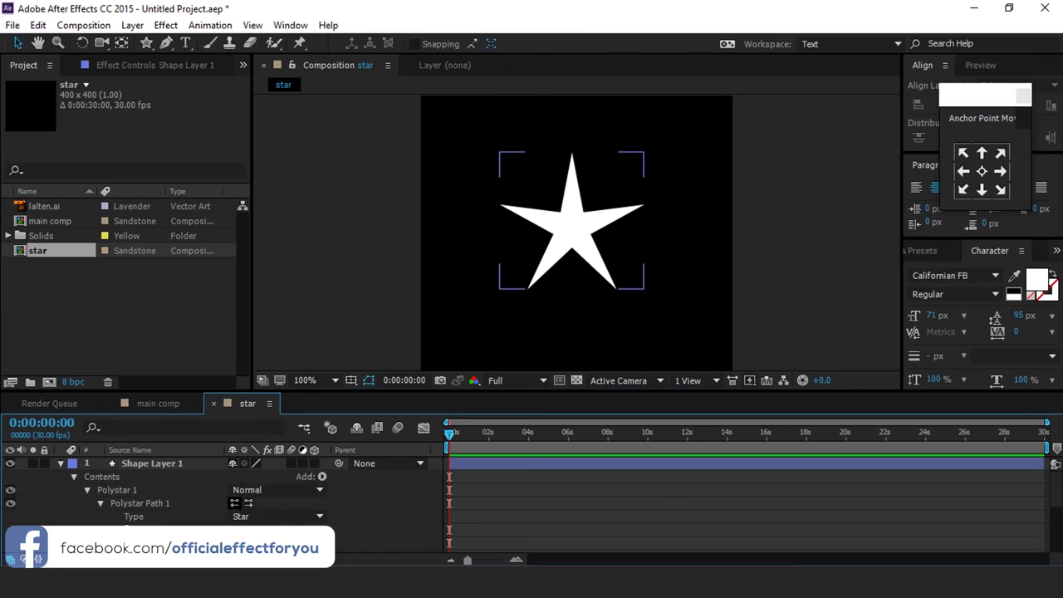
{"action": "scroll", "coordinate": [609, 237], "scroll_direction": "down", "scroll_amount": 2}
{"action": "scroll", "coordinate": [608, 237], "scroll_direction": "up", "scroll_amount": 2}
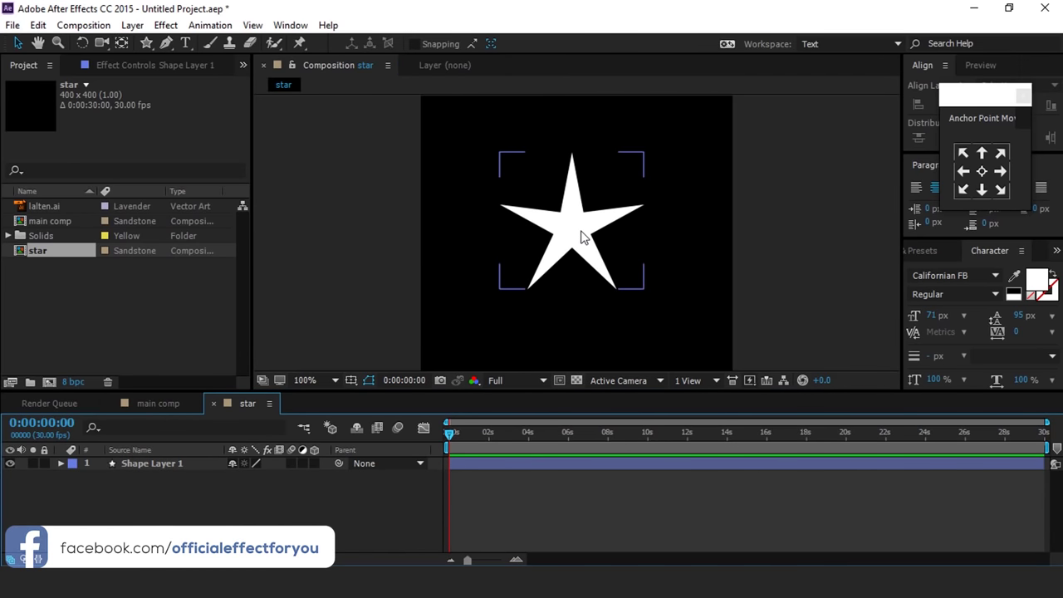
Step: Align the star shape layer to the composition's horizontal and vertical center
{"action": "left_click", "coordinate": [581, 238]}
{"action": "left_click_drag", "start_coordinate": [959, 99], "coordinate": [962, 165]}
{"action": "left_click", "coordinate": [945, 105]}
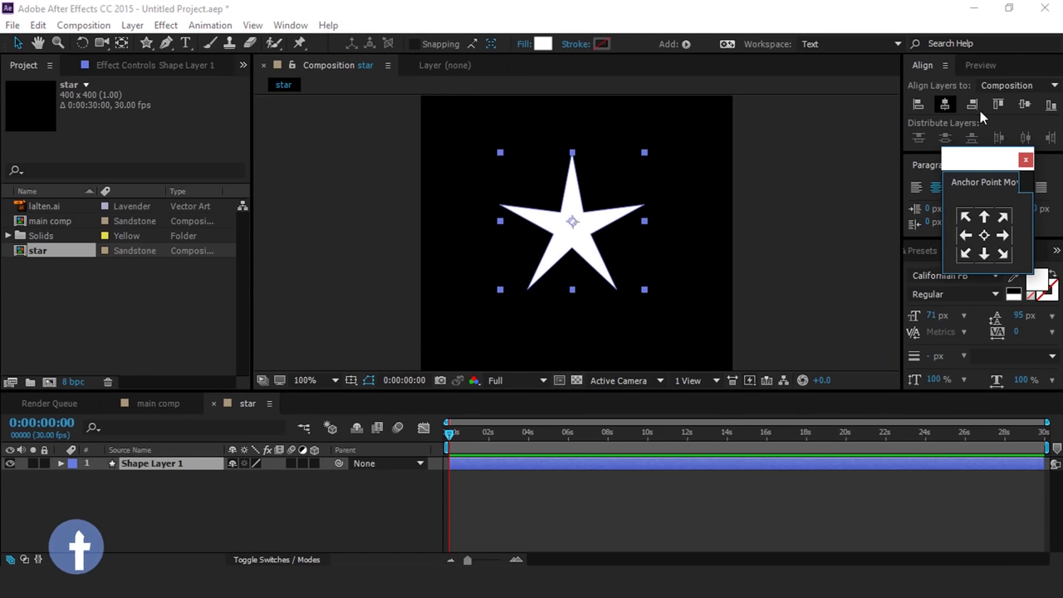
{"action": "left_click", "coordinate": [1025, 105]}
{"action": "left_click", "coordinate": [642, 243]}
{"action": "scroll", "coordinate": [643, 243], "scroll_direction": "down", "scroll_amount": 2}
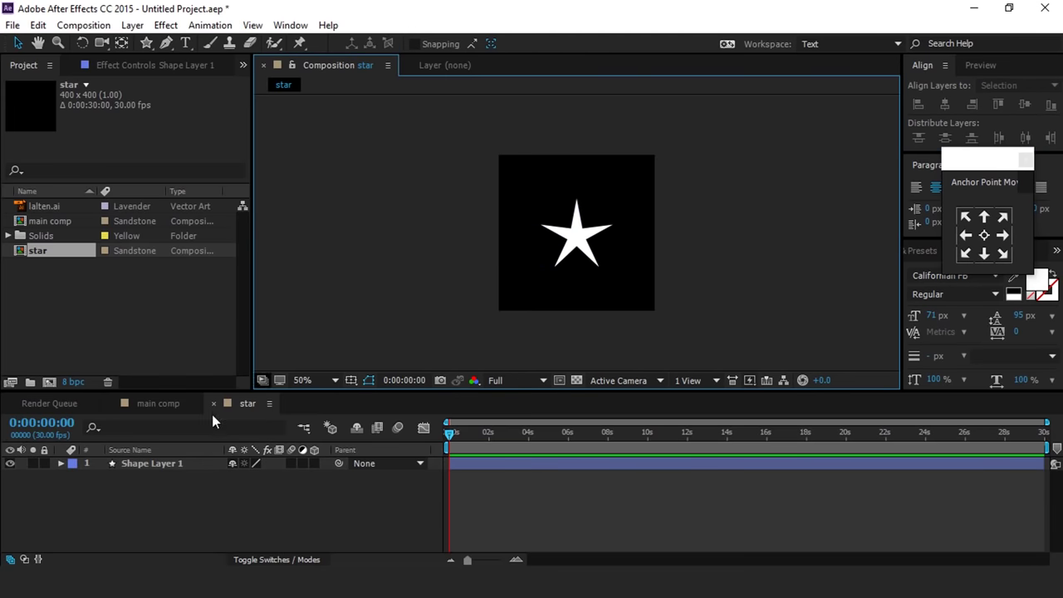
Step: Place the star composition above the BG layer in main comp and hide it
{"action": "left_click", "coordinate": [158, 405]}
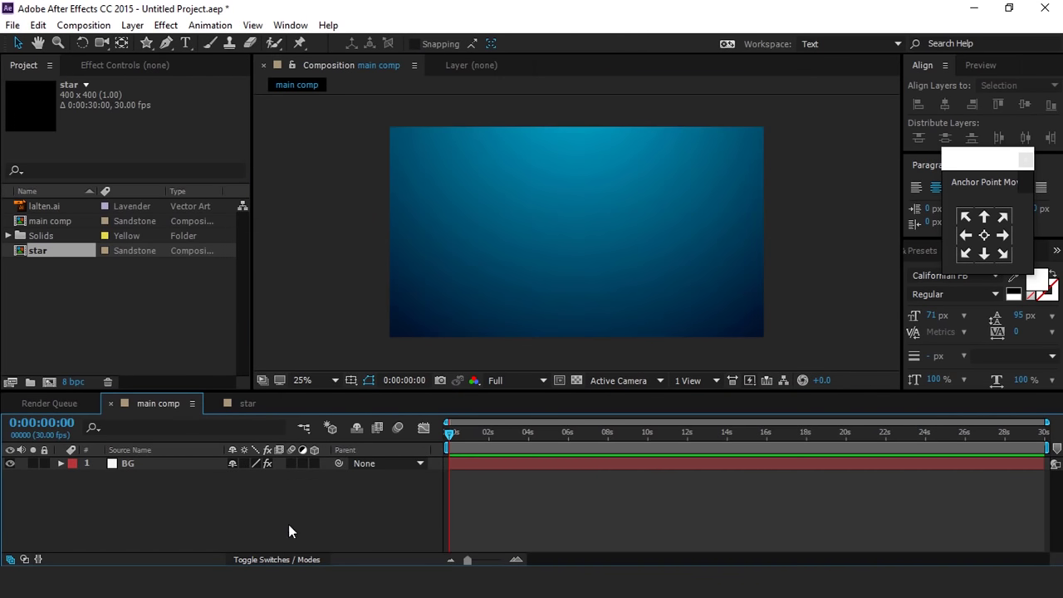
{"action": "left_click_drag", "start_coordinate": [38, 250], "coordinate": [136, 460]}
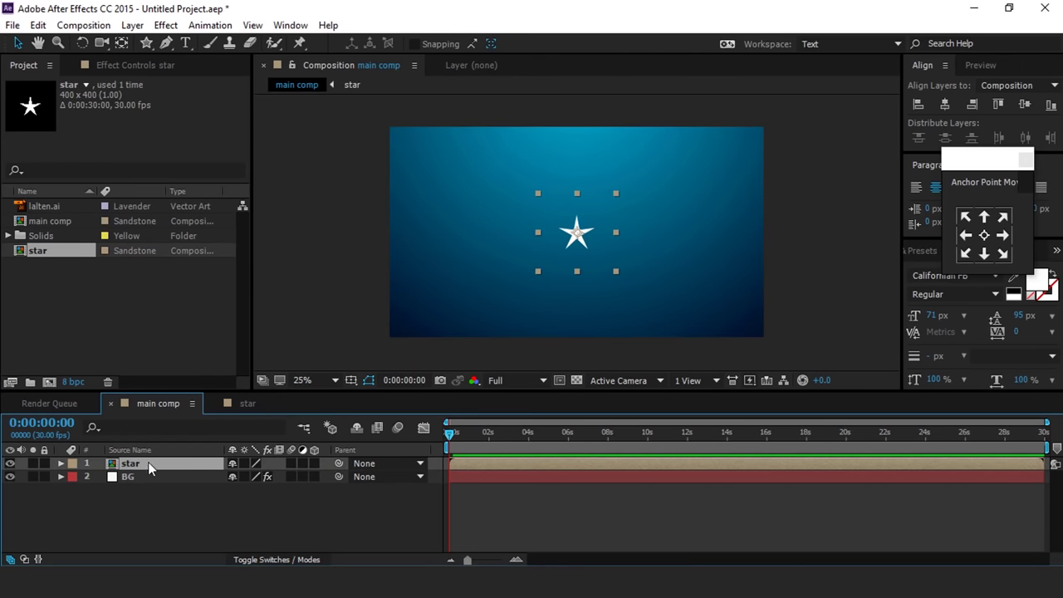
{"action": "left_click", "coordinate": [249, 524]}
{"action": "left_click", "coordinate": [157, 467]}
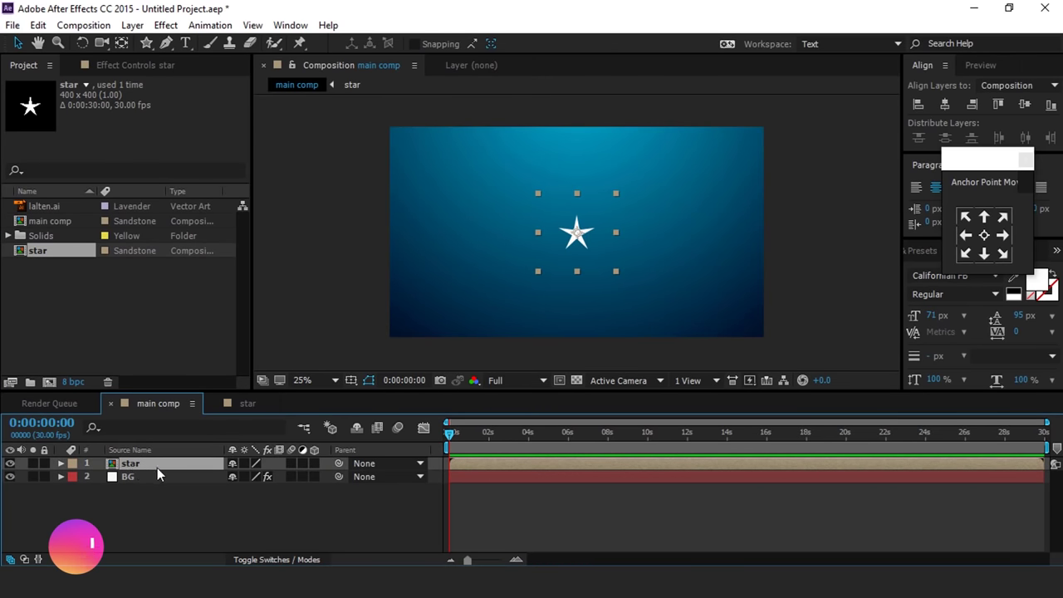
{"action": "left_click", "coordinate": [10, 463]}
Step: Add a white 1920 × 1080 px solid named "particle" to the main composition
{"action": "left_click", "coordinate": [234, 493]}
{"action": "right_click", "coordinate": [233, 492]}
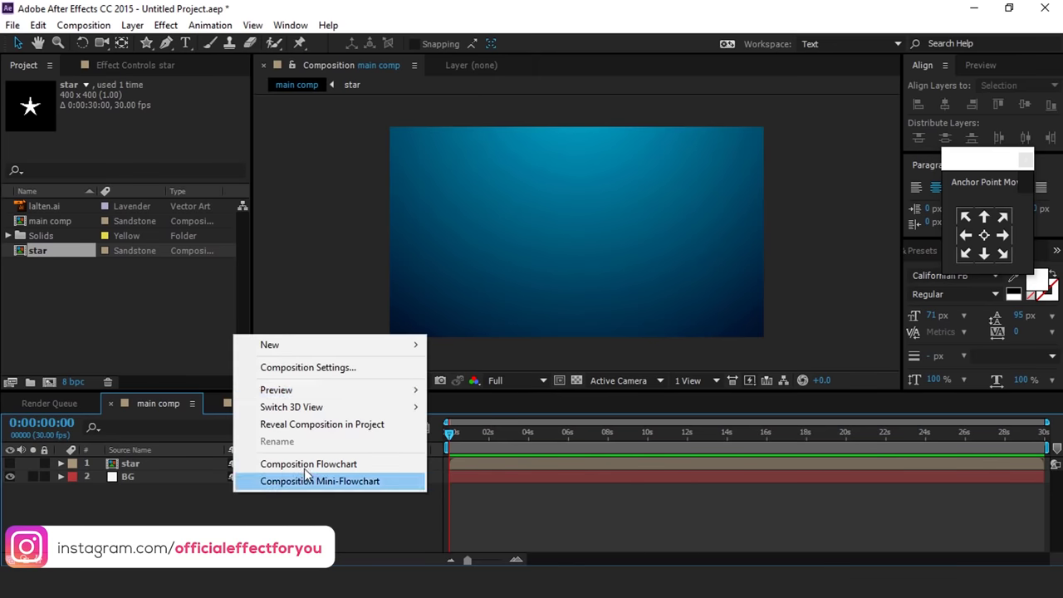
{"action": "mouse_move", "coordinate": [277, 347]}
{"action": "left_click", "coordinate": [469, 386]}
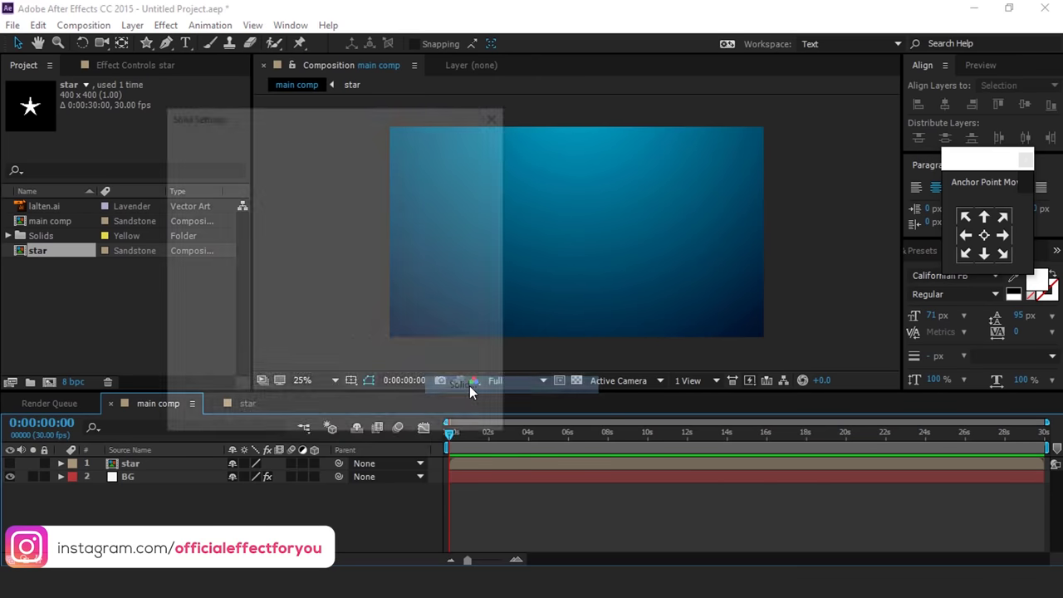
{"action": "type", "text": "particle"}
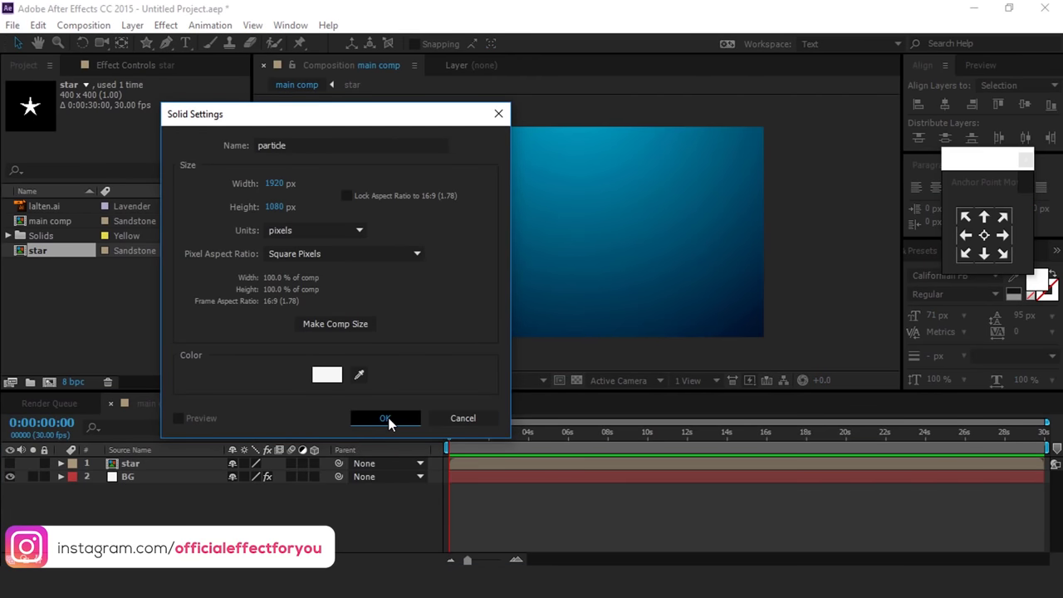
{"action": "left_click", "coordinate": [386, 418]}
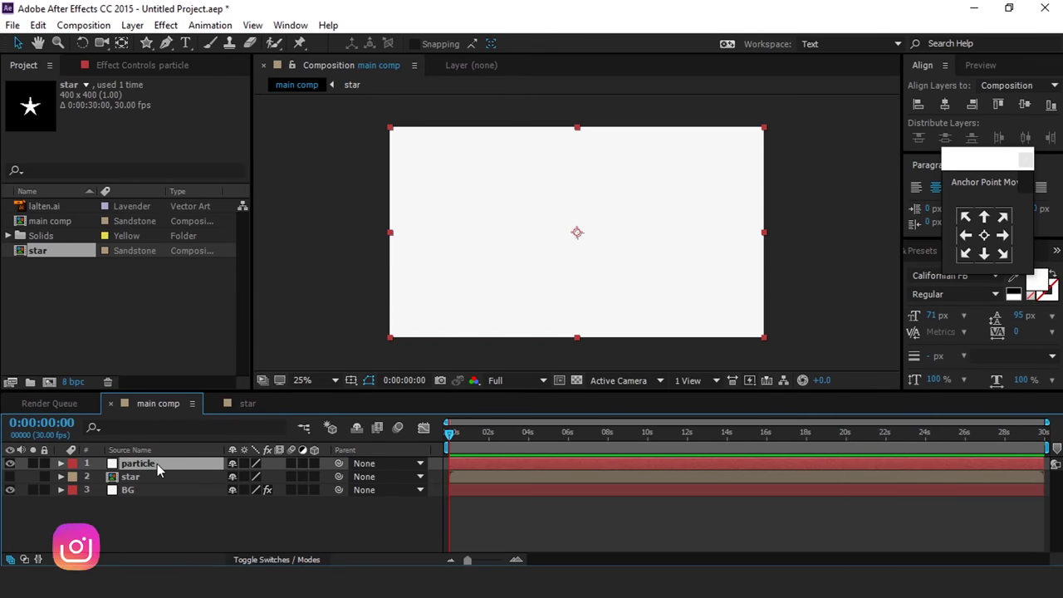
Step: Apply the CC Particle World effect to the particle layer
{"action": "key", "text": "ctrl+space"}
{"action": "type", "text": "cc "}
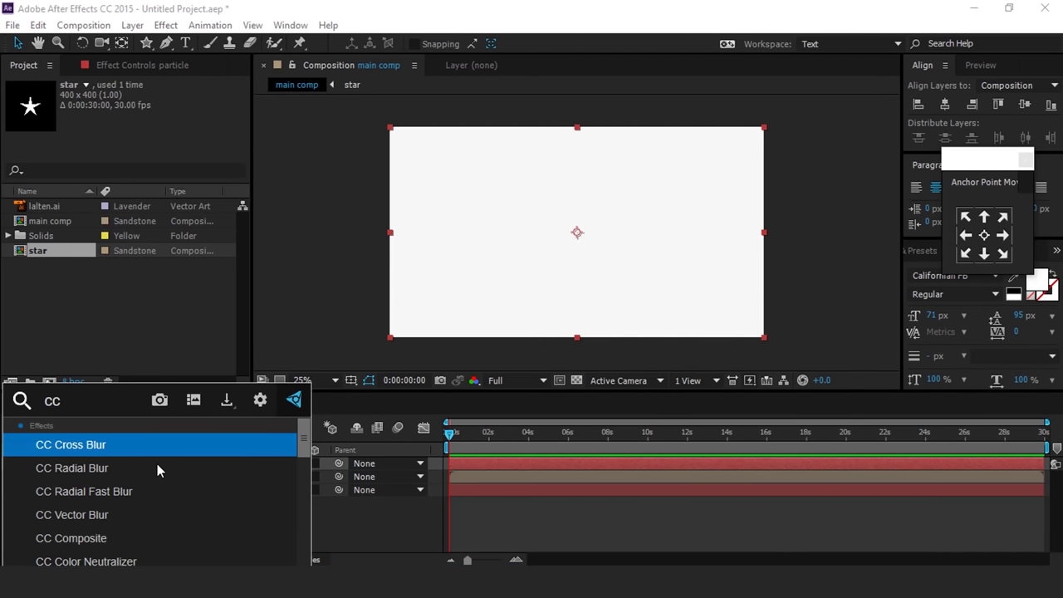
{"action": "type", "text": "pa"}
{"action": "left_click", "coordinate": [80, 492]}
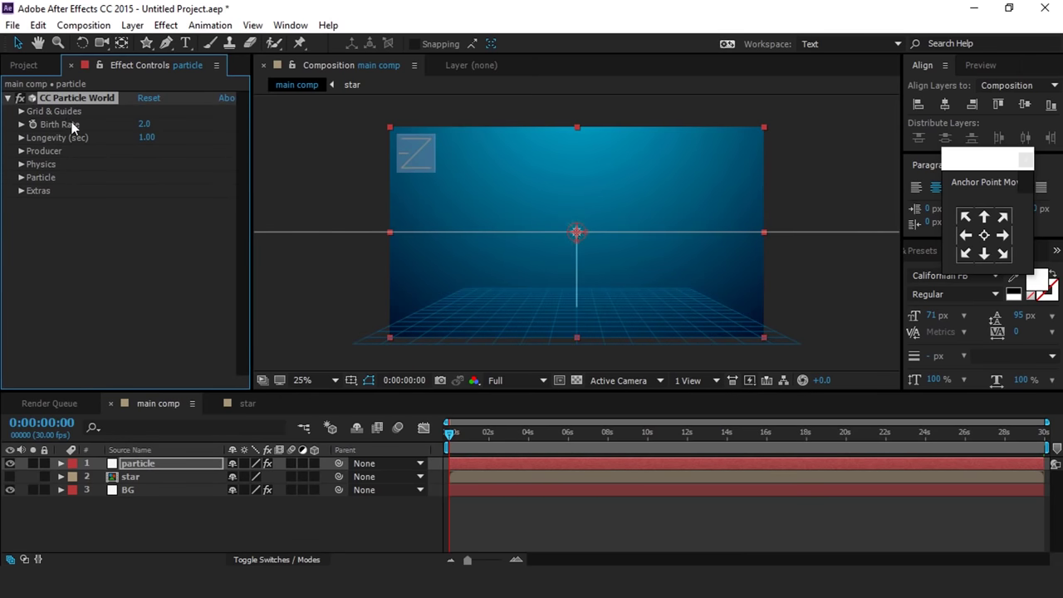
Step: Set the particle Birth Rate to 3 and Longevity to 2.50 seconds, and preview the frame at 0:00:04:05
{"action": "left_click", "coordinate": [143, 125]}
{"action": "type", "text": "3"}
{"action": "left_click", "coordinate": [146, 138]}
{"action": "key", "text": "Return"}
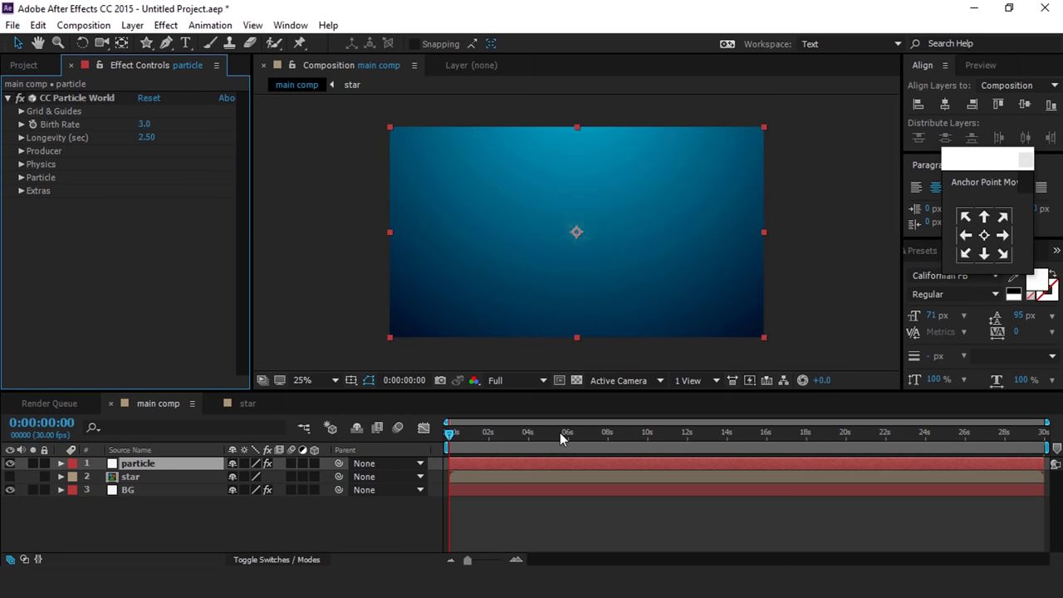
{"action": "left_click", "coordinate": [532, 433]}
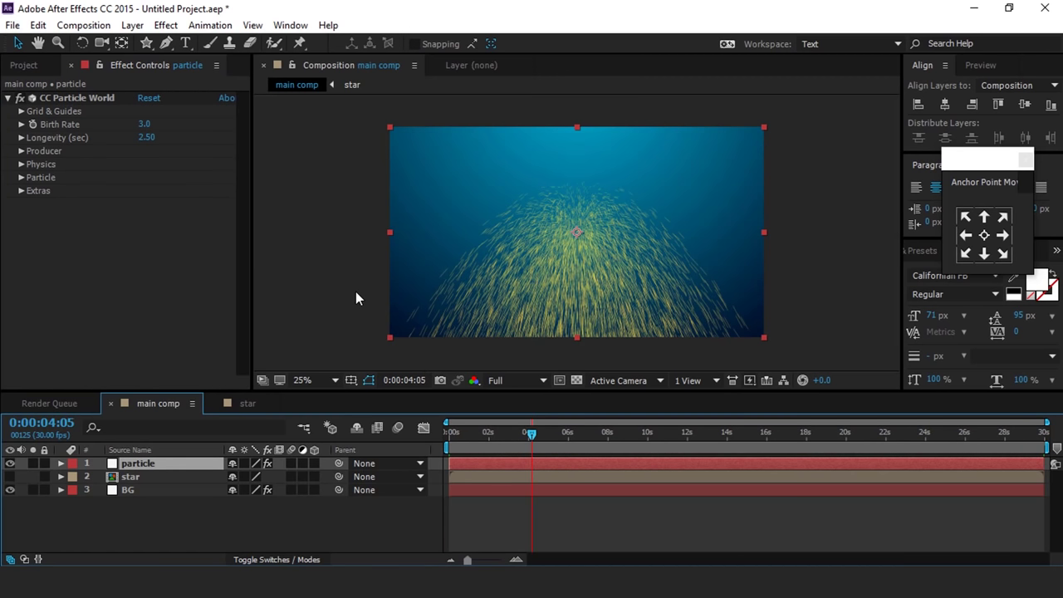
Step: Spread the particle producer with Radius X 6, Radius Y 6 and Radius Z 40
{"action": "left_click", "coordinate": [23, 151]}
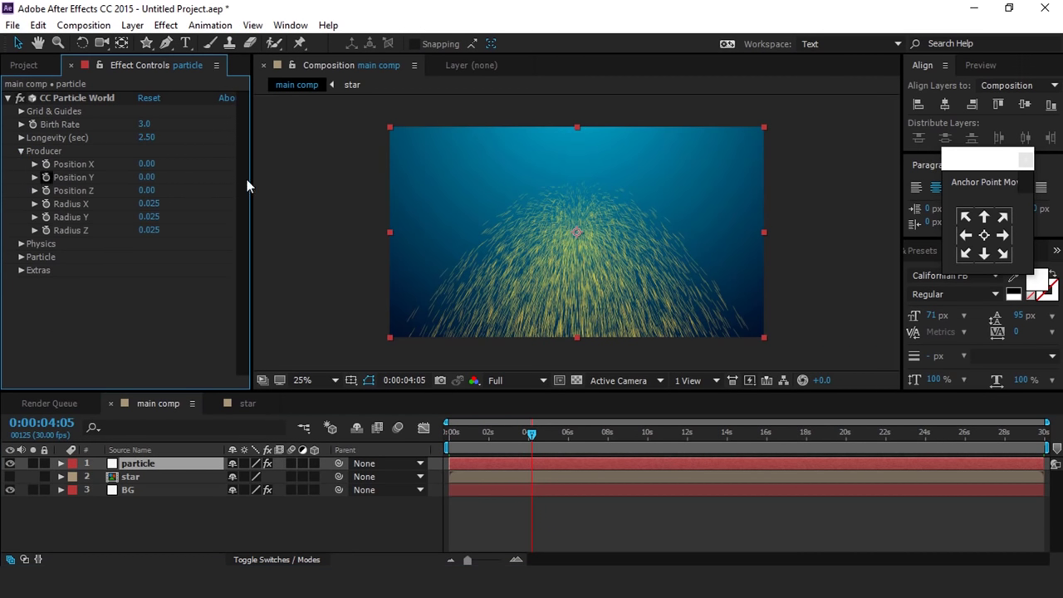
{"action": "left_click", "coordinate": [149, 204]}
{"action": "type", "text": "6"}
{"action": "key", "text": "Tab"}
{"action": "type", "text": "6"}
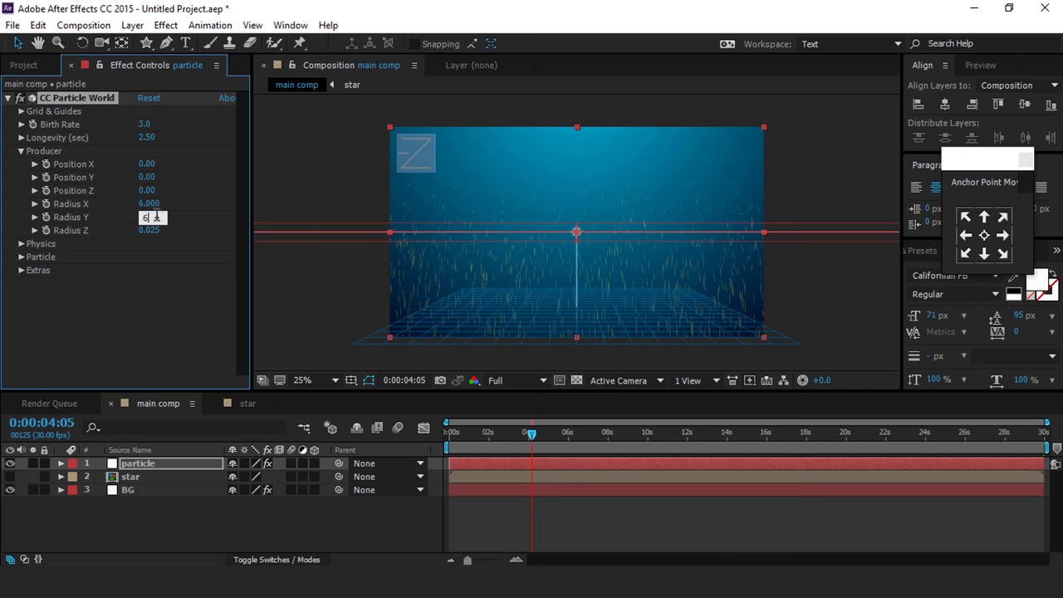
{"action": "key", "text": "Return"}
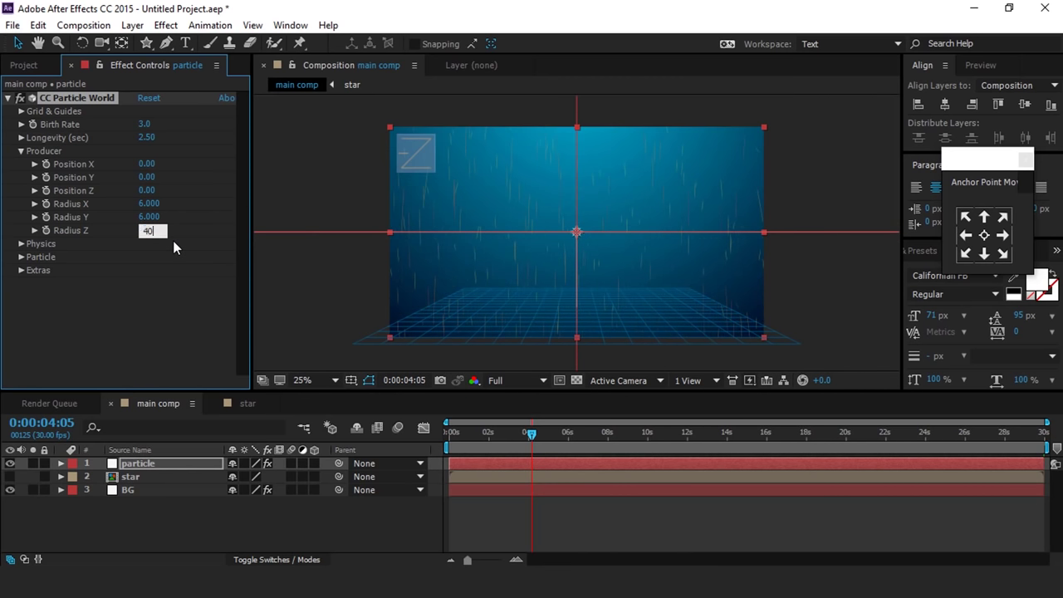
{"action": "key", "text": "Return"}
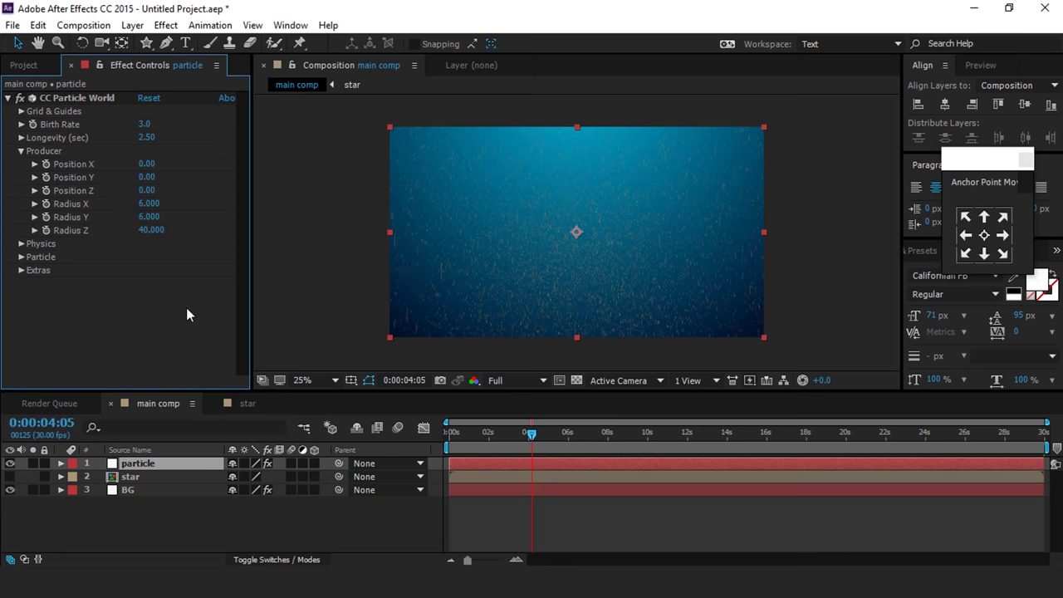
Step: Set the particle physics Velocity to 0.15 and Gravity to 0
{"action": "left_click", "coordinate": [21, 245]}
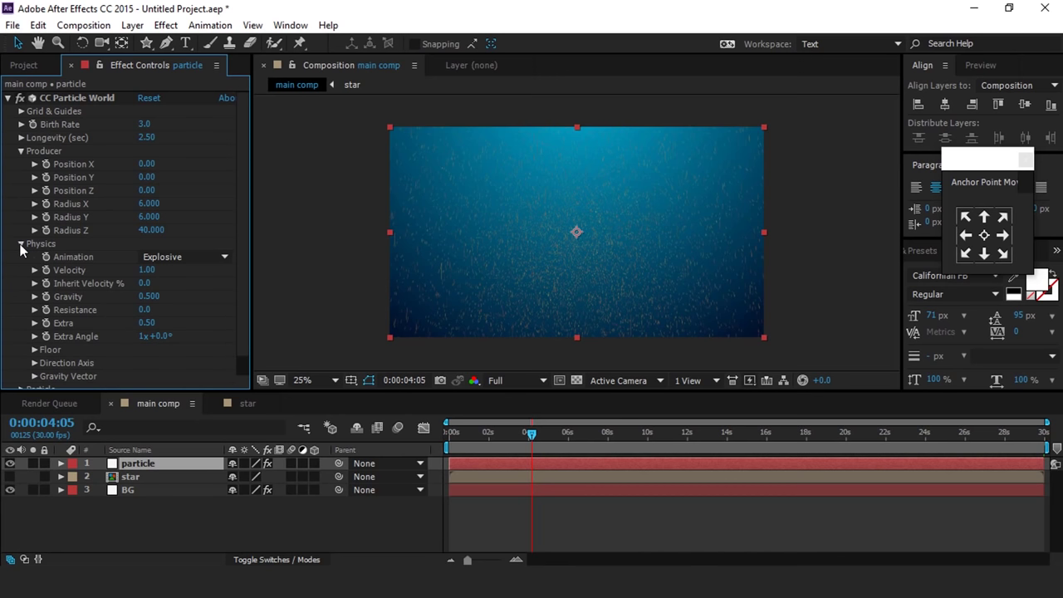
{"action": "scroll", "coordinate": [201, 261], "scroll_direction": "down", "scroll_amount": 1}
{"action": "left_click", "coordinate": [148, 249]}
{"action": "type", "text": ".15"}
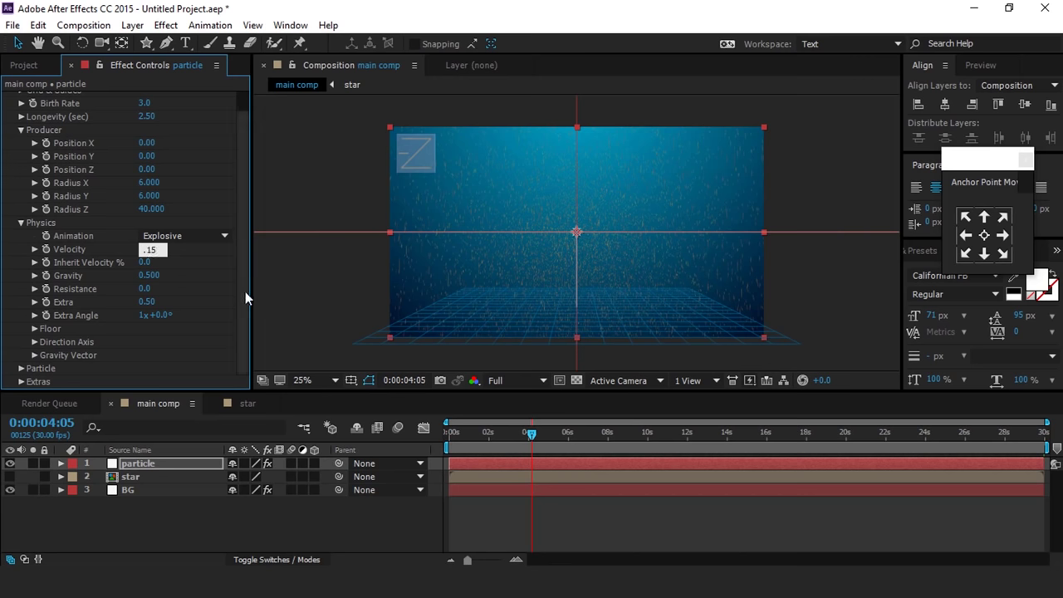
{"action": "key", "text": "Return"}
{"action": "type", "text": "0"}
{"action": "key", "text": "Return"}
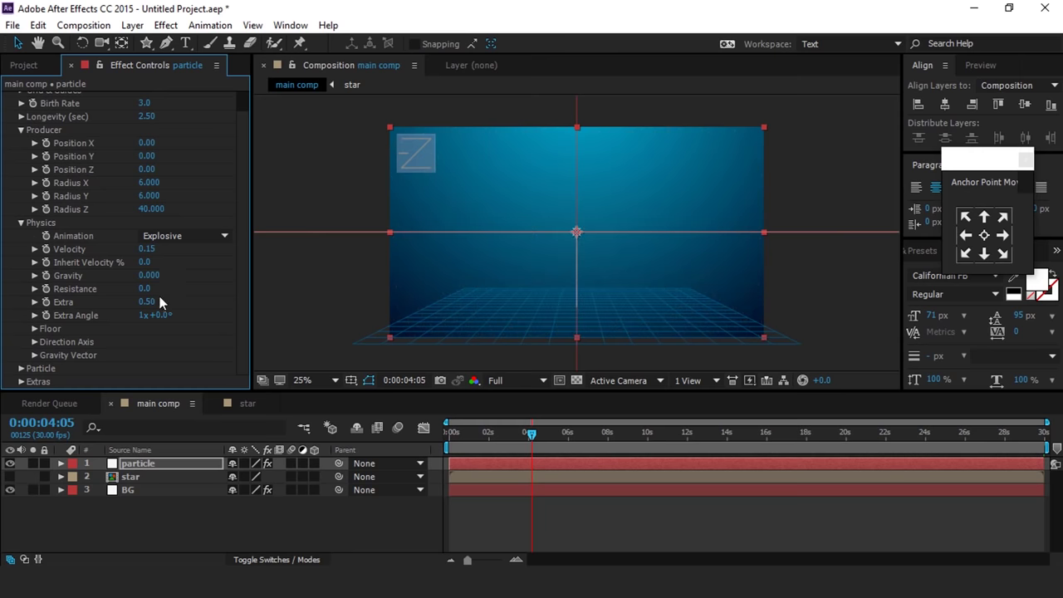
Step: Change the particle type to Textured Square and use the star layer as its texture
{"action": "left_click", "coordinate": [22, 369]}
{"action": "scroll", "coordinate": [160, 339], "scroll_direction": "down", "scroll_amount": 10}
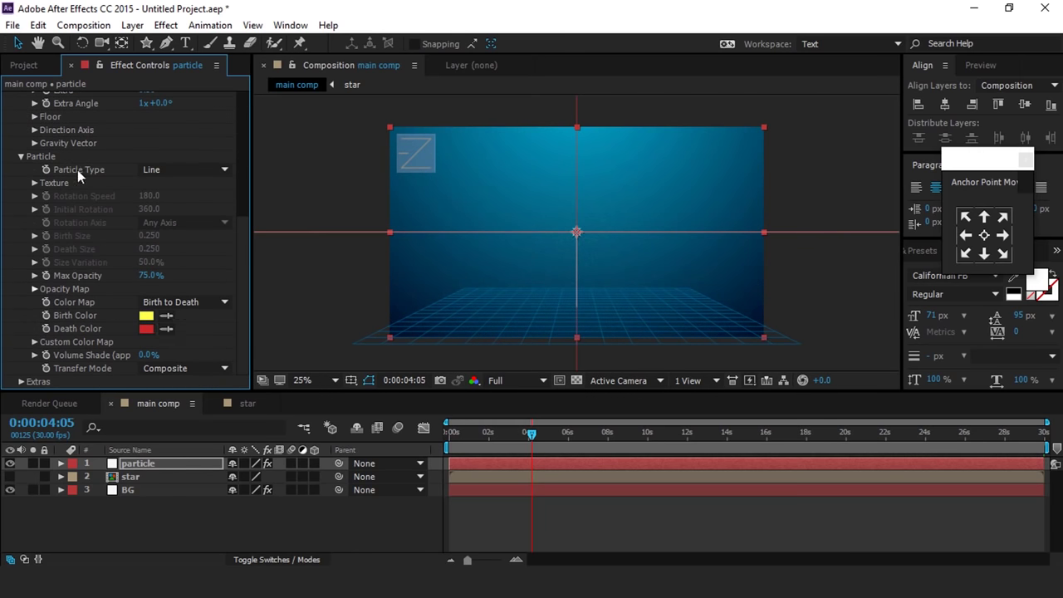
{"action": "left_click", "coordinate": [188, 175]}
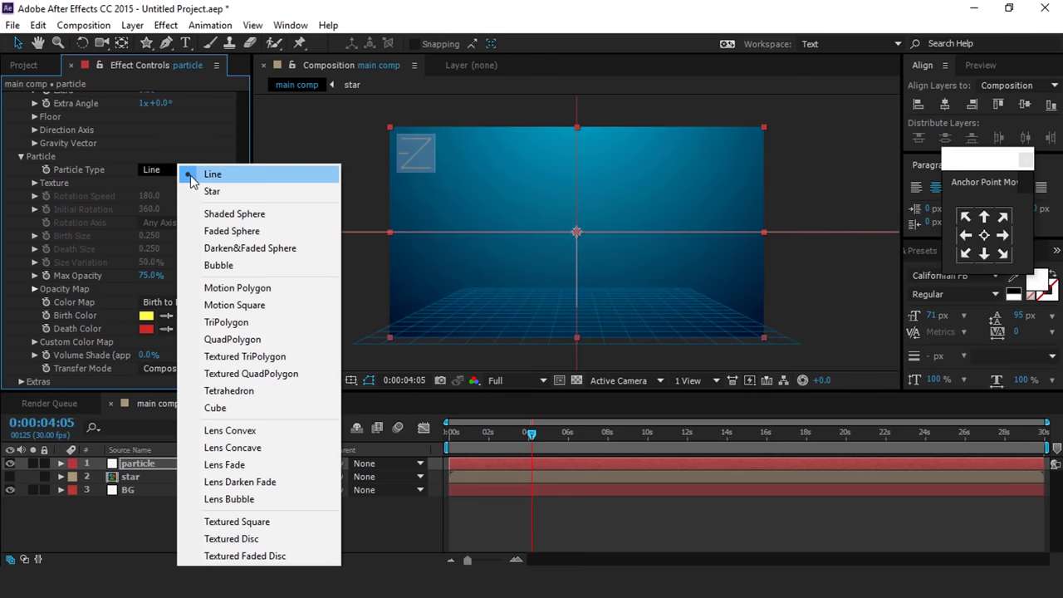
{"action": "left_click", "coordinate": [262, 524]}
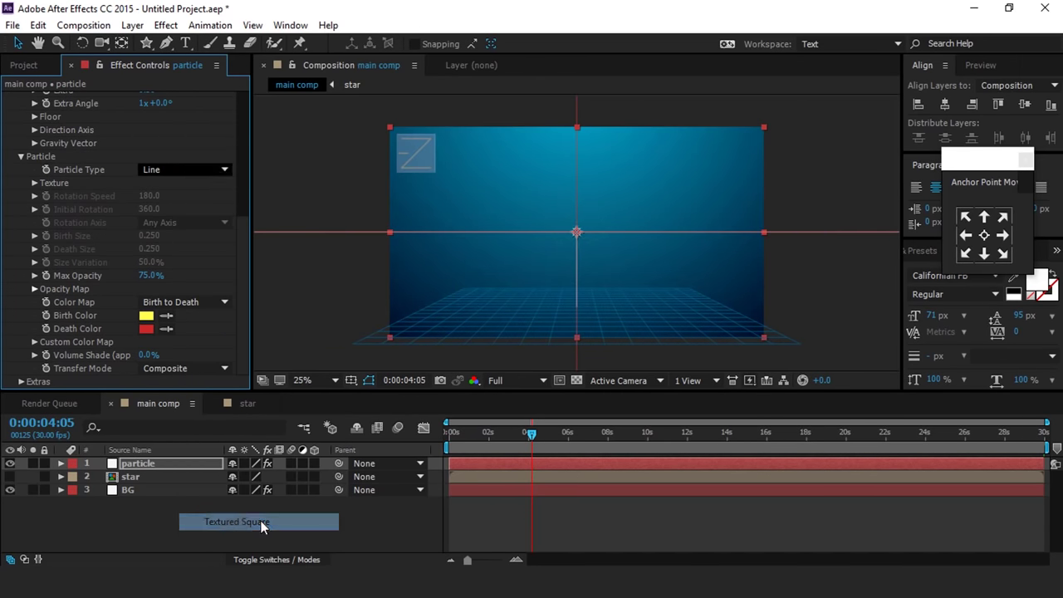
{"action": "left_click", "coordinate": [34, 183]}
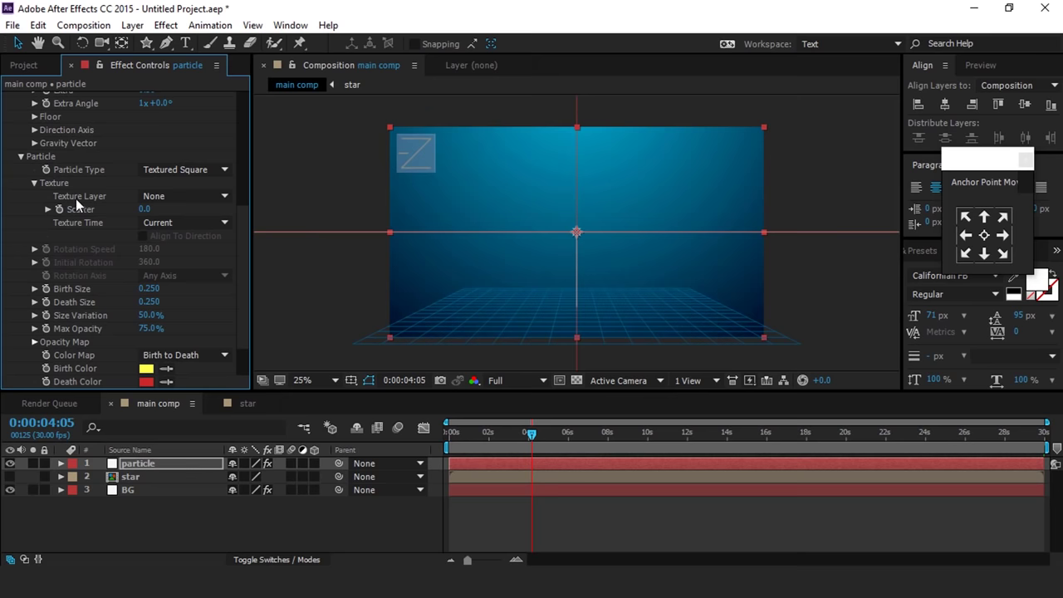
{"action": "left_click", "coordinate": [195, 198]}
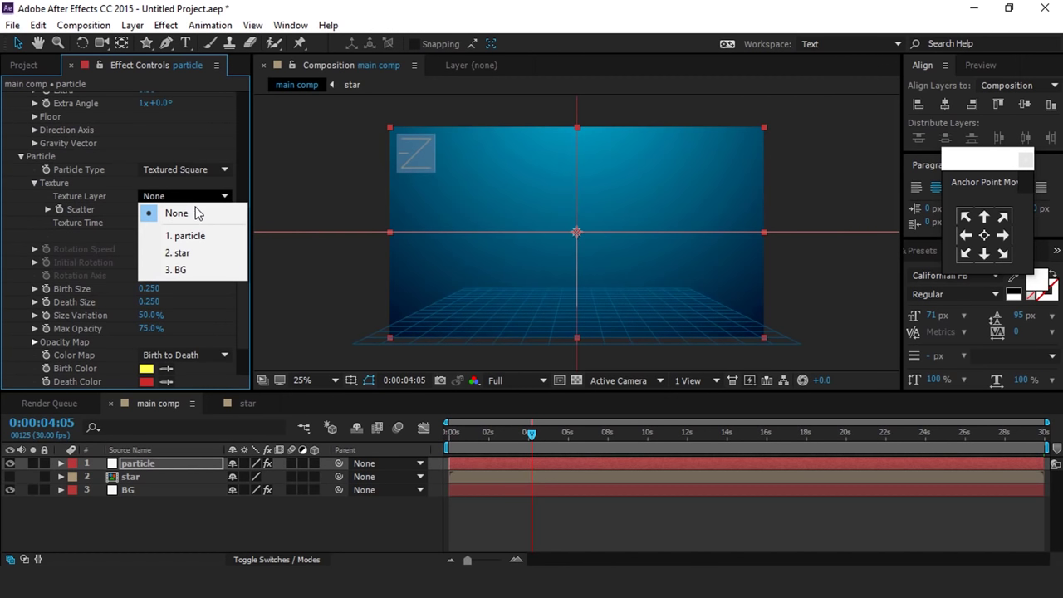
{"action": "left_click", "coordinate": [195, 255]}
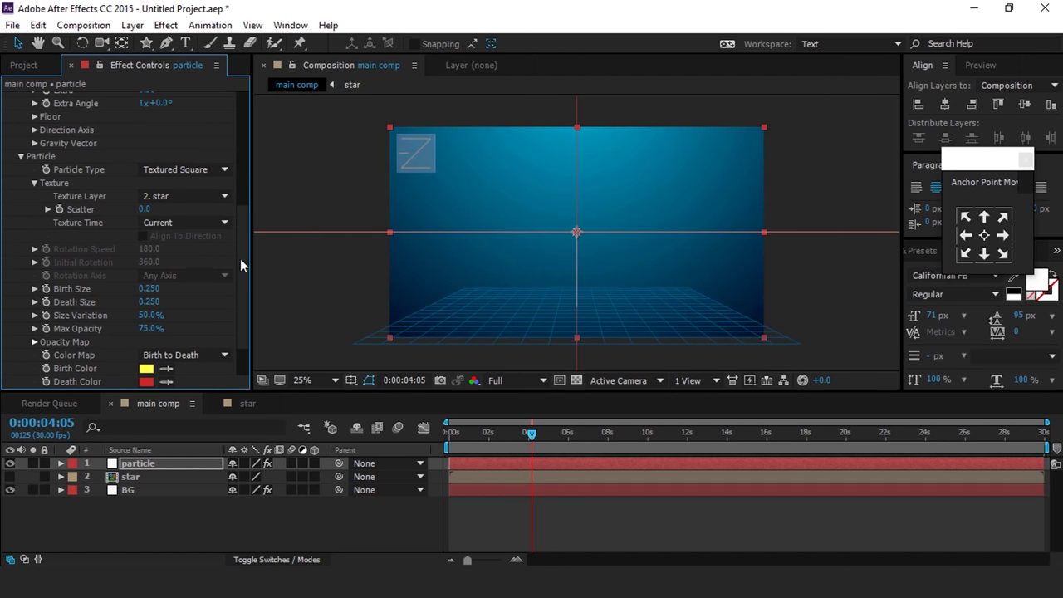
Step: Set the particles' Birth Size to 4, Death Size to 0.090 and Size Variation to 70%
{"action": "scroll", "coordinate": [240, 258], "scroll_direction": "down", "scroll_amount": 1}
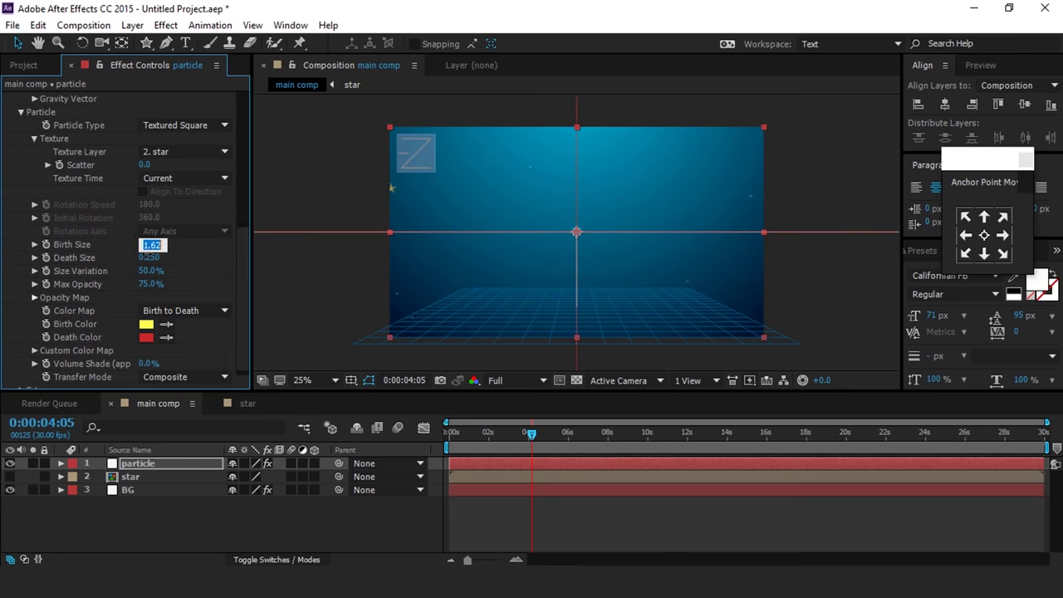
{"action": "key", "text": "Return"}
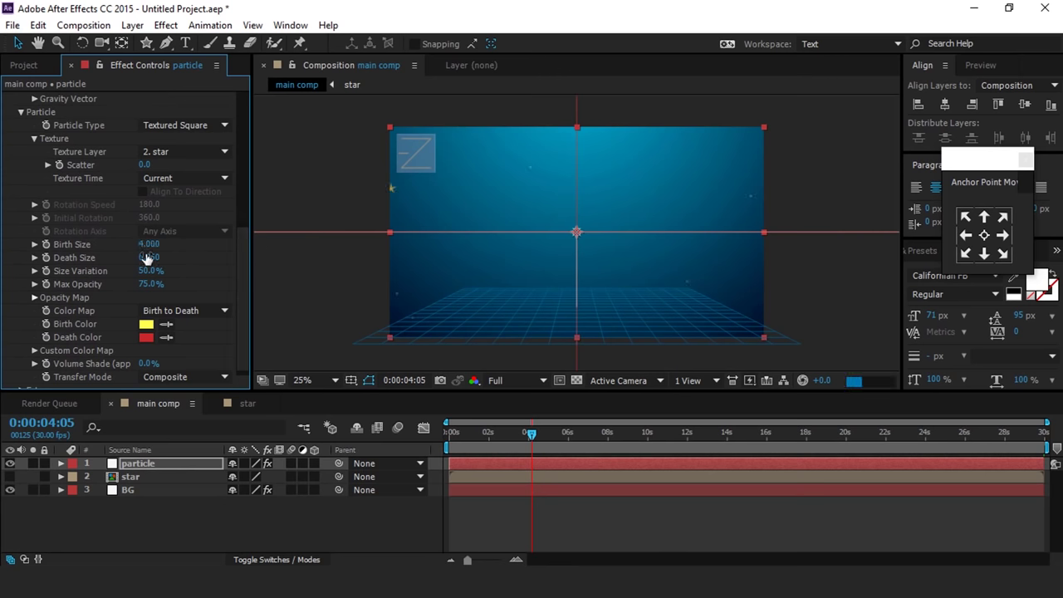
{"action": "left_click", "coordinate": [145, 257]}
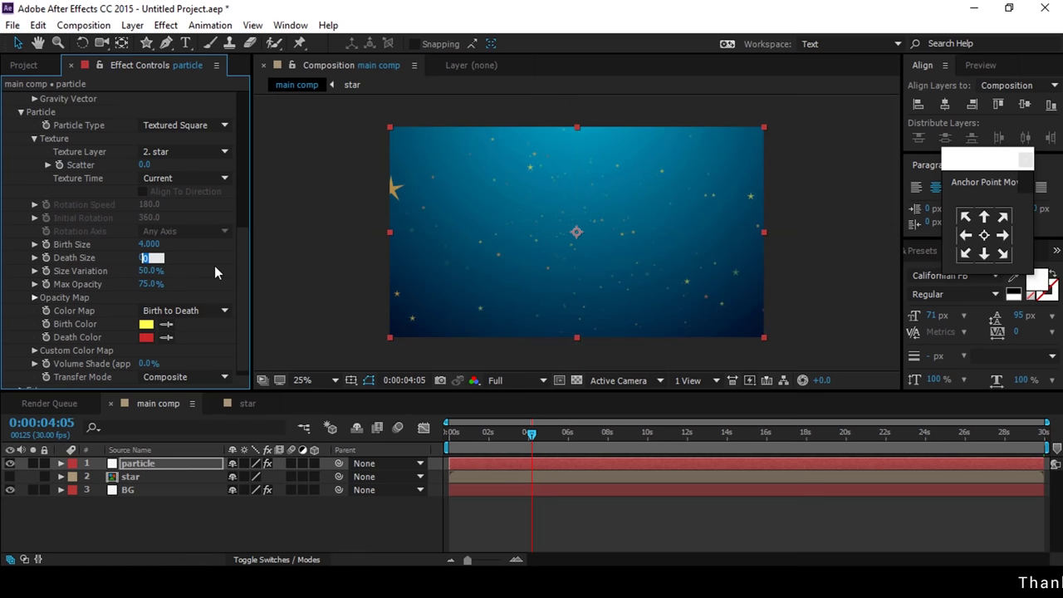
{"action": "type", "text": ".090"}
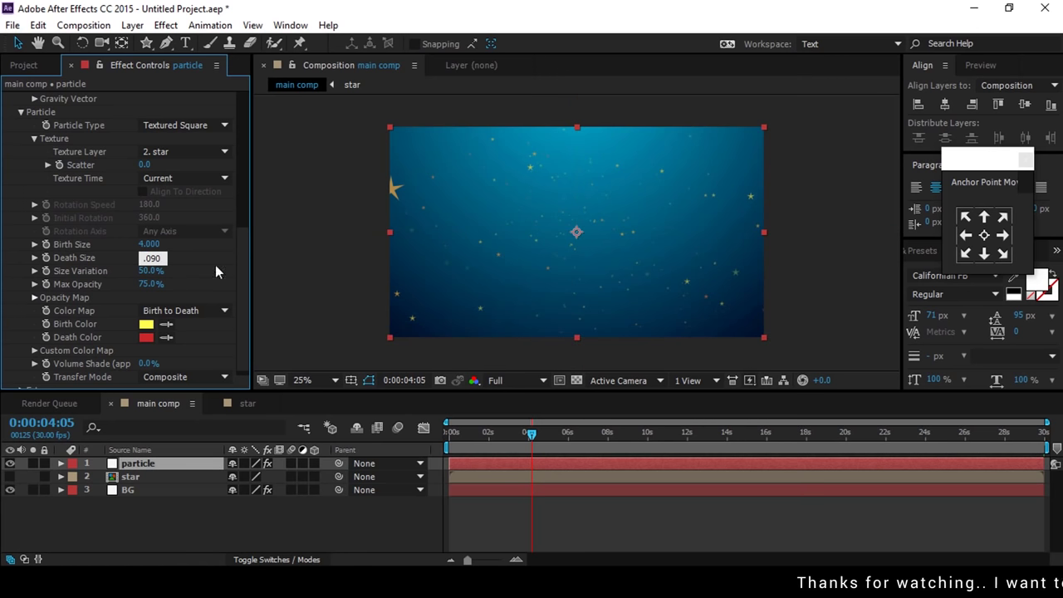
{"action": "key", "text": "Return"}
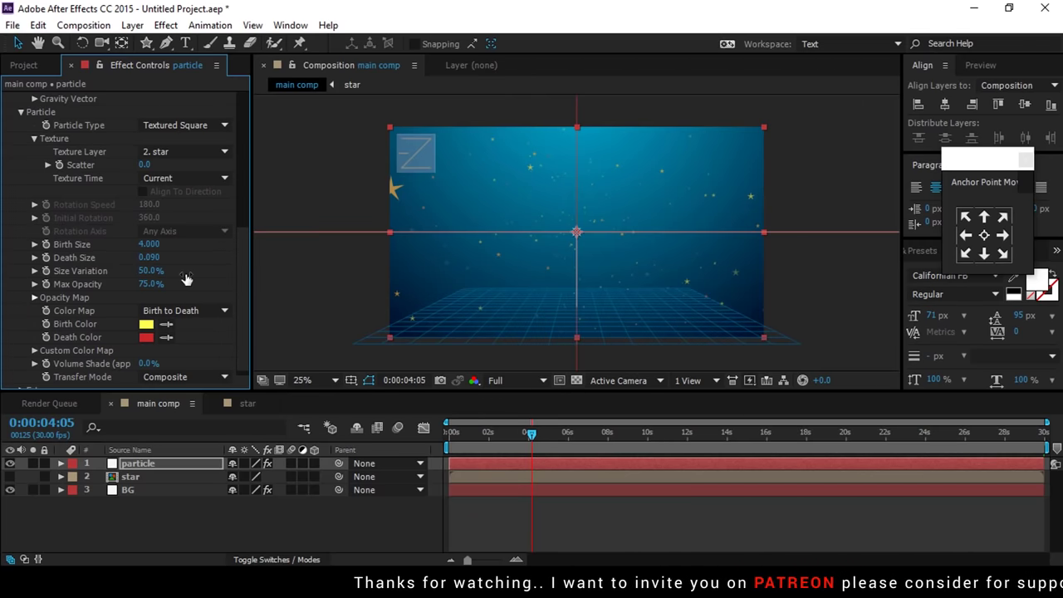
{"action": "left_click", "coordinate": [154, 272]}
{"action": "type", "text": "70"}
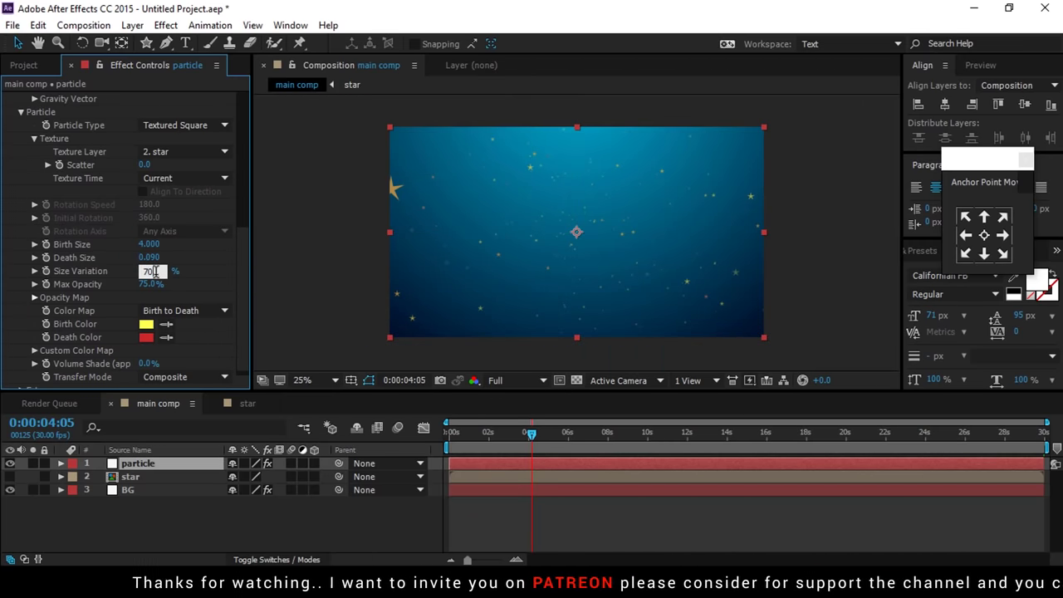
{"action": "key", "text": "Return"}
Step: Change the particles' Birth Color to white
{"action": "scroll", "coordinate": [67, 283], "scroll_direction": "down", "scroll_amount": 1}
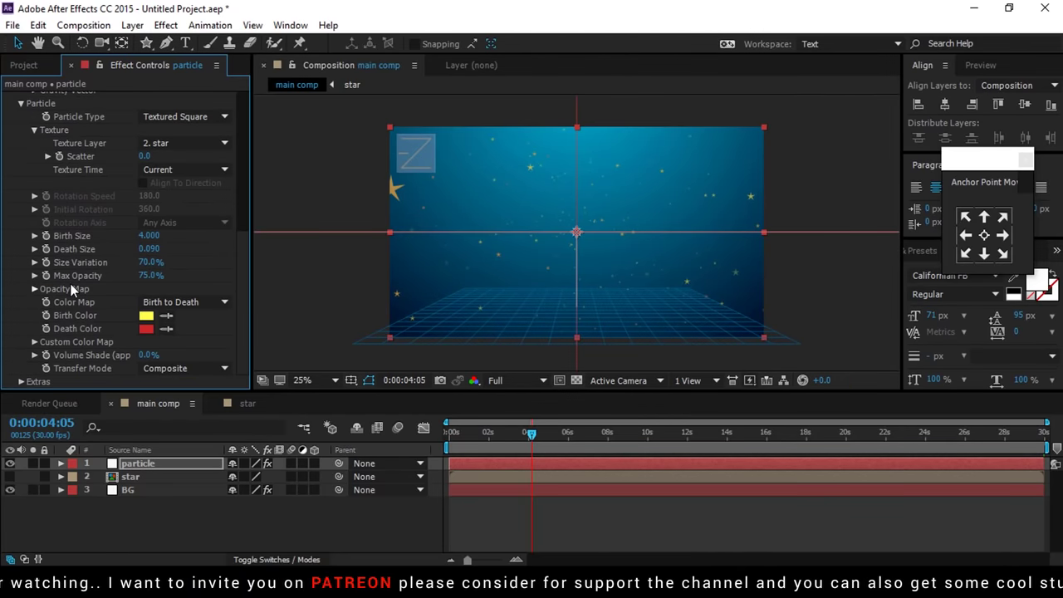
{"action": "left_click", "coordinate": [146, 316]}
{"action": "mouse_move", "coordinate": [41, 122]}
{"action": "left_mouse_down"}
{"action": "mouse_move", "coordinate": [71, 115]}
{"action": "mouse_move", "coordinate": [39, 134]}
{"action": "left_mouse_up"}
{"action": "left_click", "coordinate": [381, 139]}
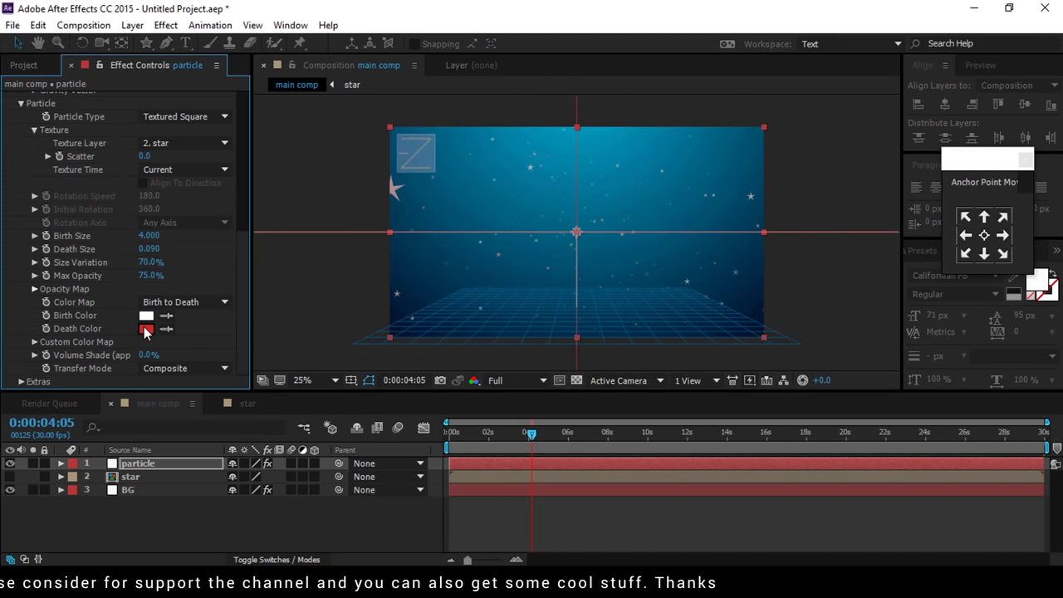
Step: Change the particles' Death Color to light blue 62BEFF
{"action": "left_click", "coordinate": [145, 329]}
{"action": "left_click", "coordinate": [257, 224]}
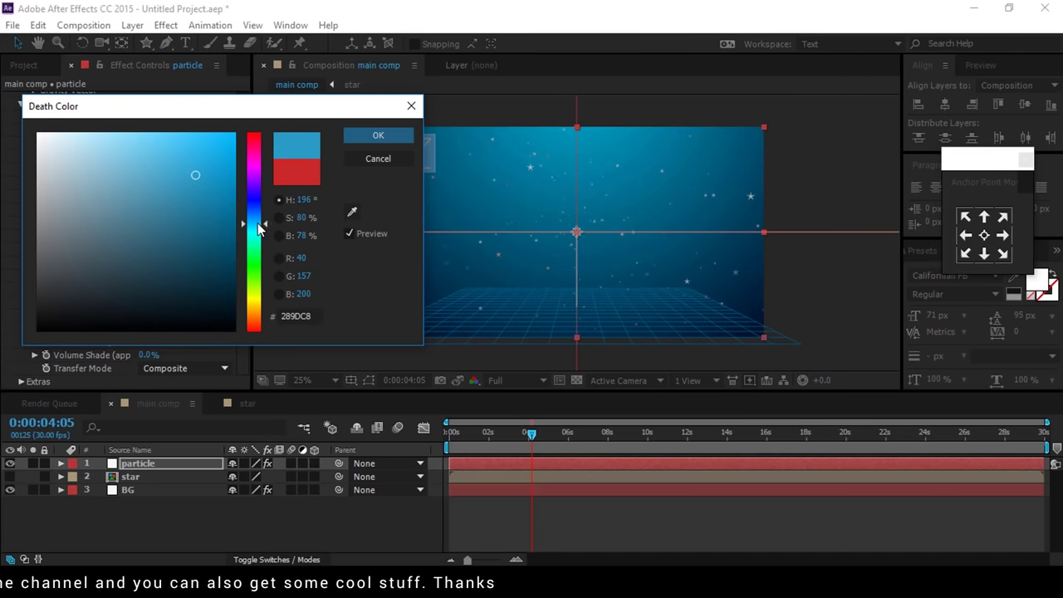
{"action": "left_click", "coordinate": [266, 217]}
{"action": "left_click_drag", "start_coordinate": [158, 147], "coordinate": [162, 130]}
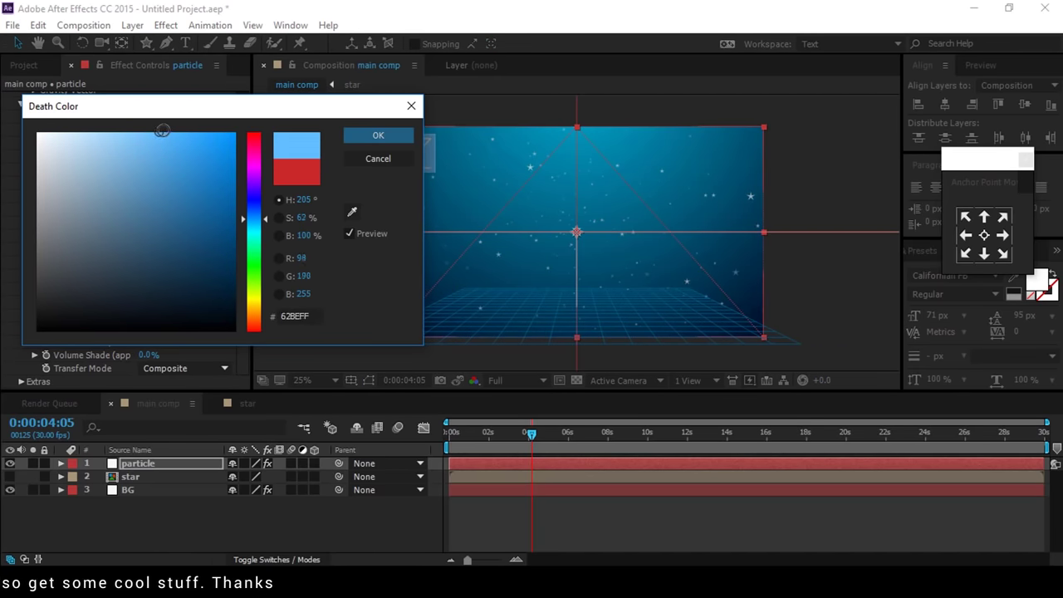
{"action": "left_click", "coordinate": [392, 136]}
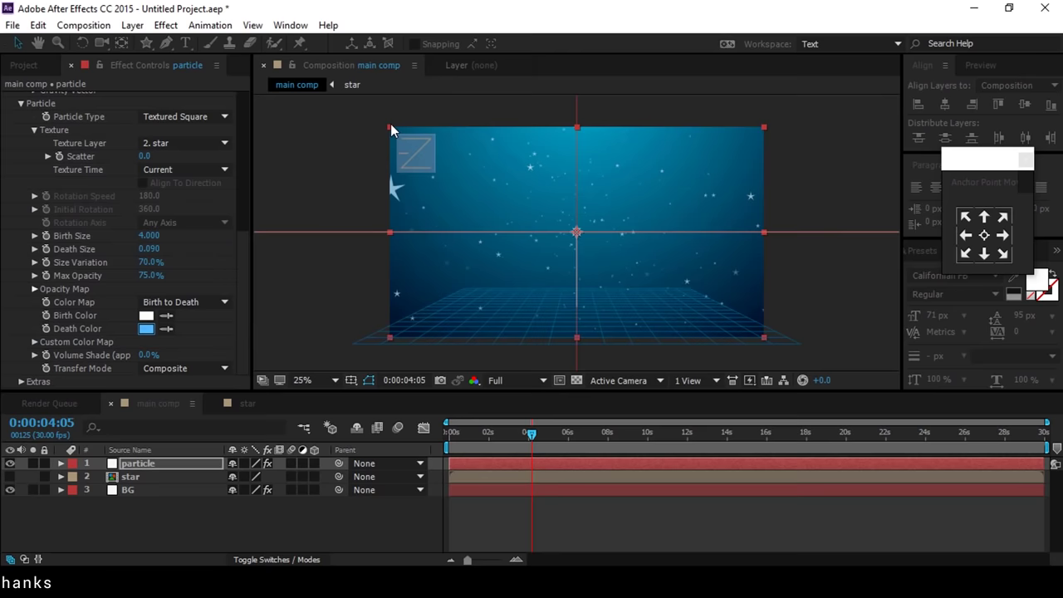
Step: Collapse the CC Particle World settings and add a Glow effect to the particle layer
{"action": "scroll", "coordinate": [110, 168], "scroll_direction": "up", "scroll_amount": 7}
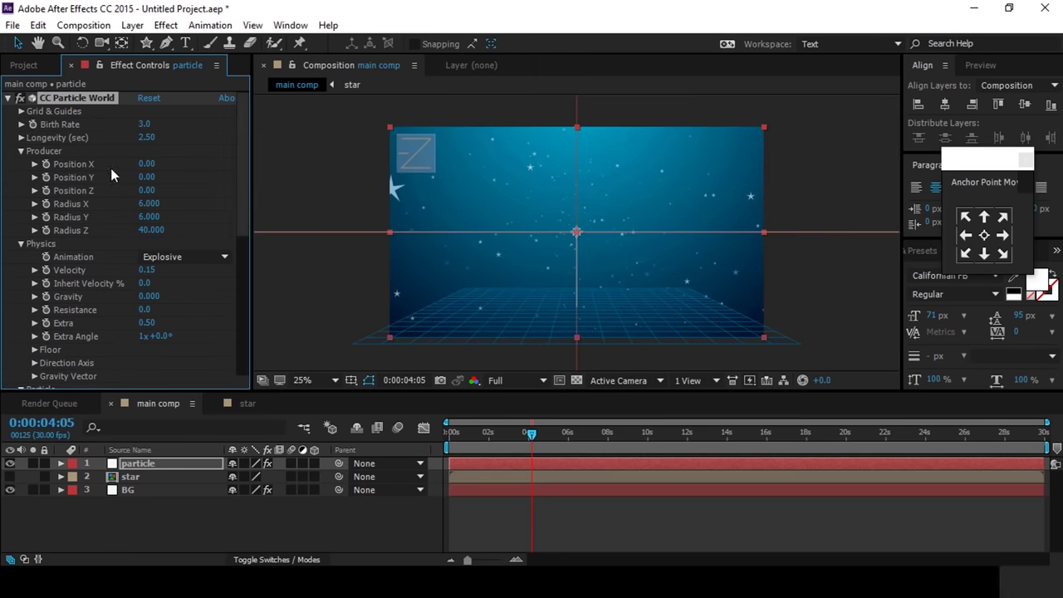
{"action": "left_click", "coordinate": [9, 102]}
{"action": "left_click", "coordinate": [115, 271]}
{"action": "left_click", "coordinate": [137, 472]}
{"action": "key", "text": "ctrl+space"}
{"action": "type", "text": "glo"}
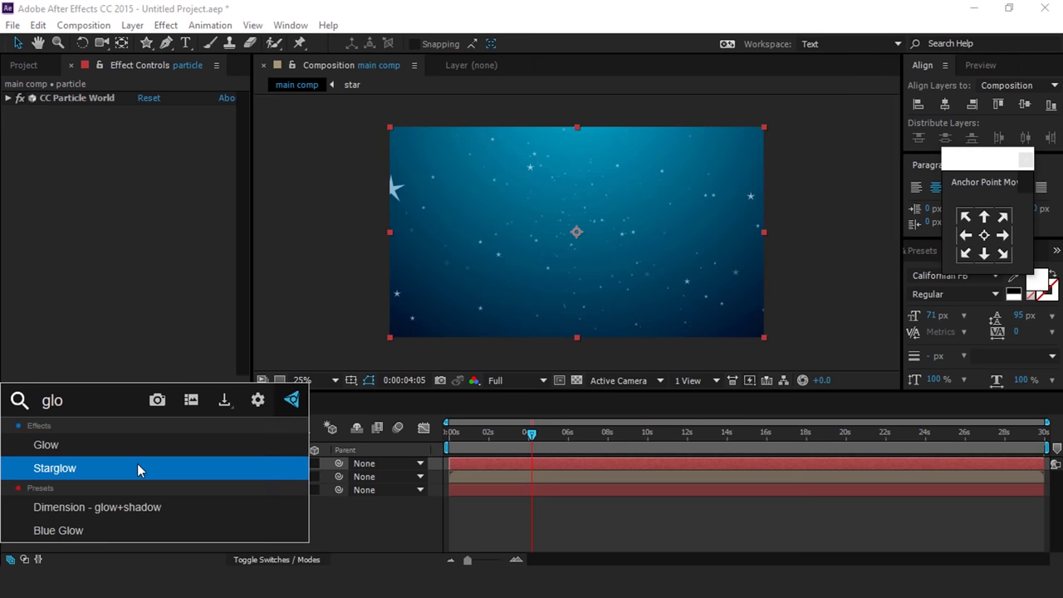
{"action": "left_click", "coordinate": [98, 448]}
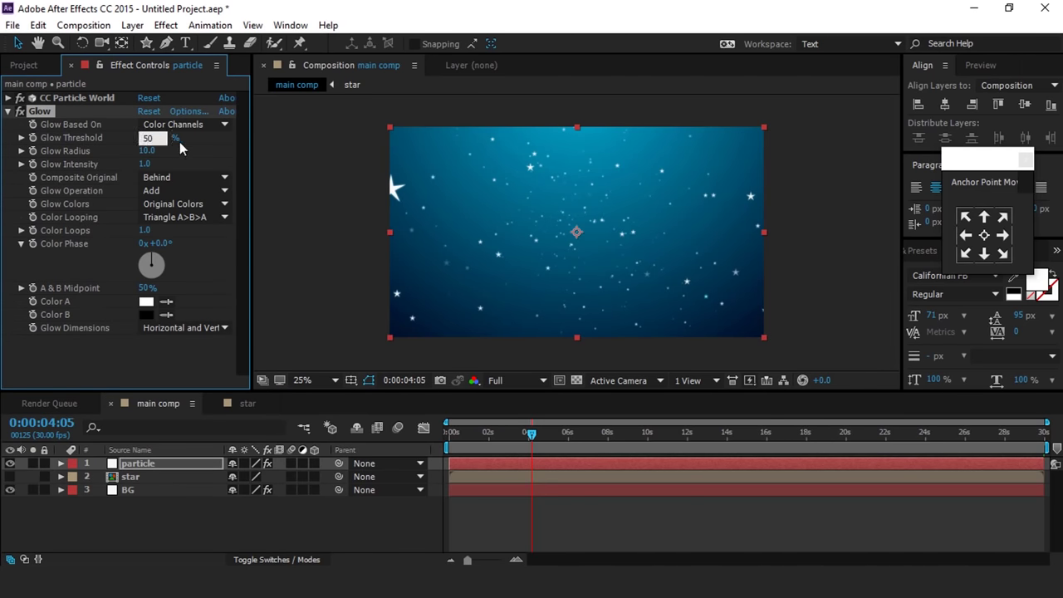
Step: Set the particle layer's Glow Threshold to 50%, Glow Radius to 30 and Glow Intensity to 2
{"action": "left_click", "coordinate": [162, 152]}
{"action": "type", "text": "30"}
{"action": "key", "text": "Return"}
Step: Change the Glow effect's Color B to light blue 4EE4FF
{"action": "left_click", "coordinate": [154, 313]}
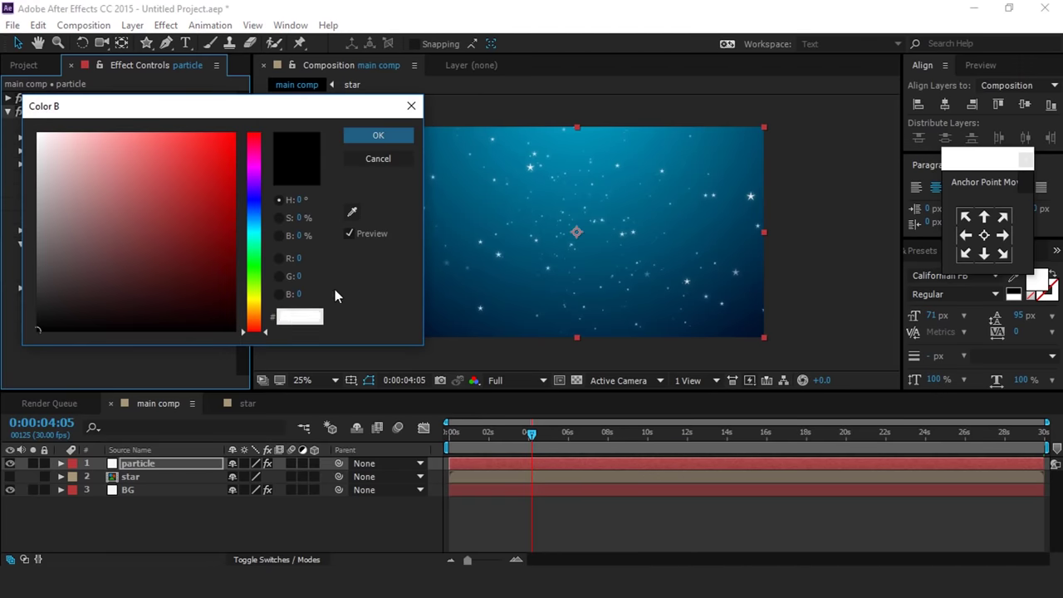
{"action": "left_click", "coordinate": [253, 227]}
{"action": "left_click", "coordinate": [190, 135]}
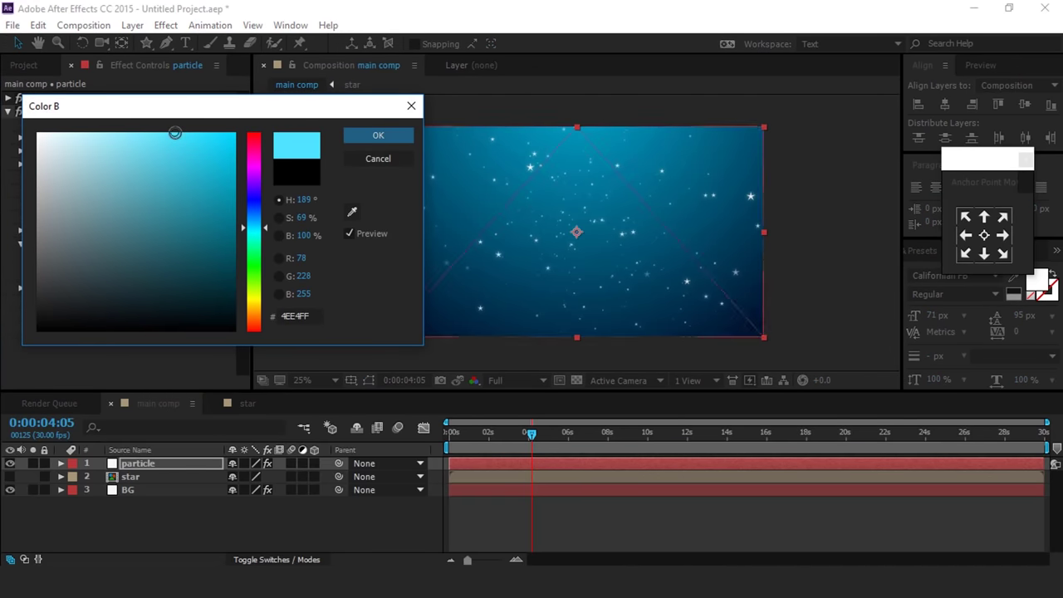
{"action": "key", "text": "Return"}
Step: Add a Fill effect to the particle layer
{"action": "left_click", "coordinate": [161, 464]}
{"action": "key", "text": "ctrl+space"}
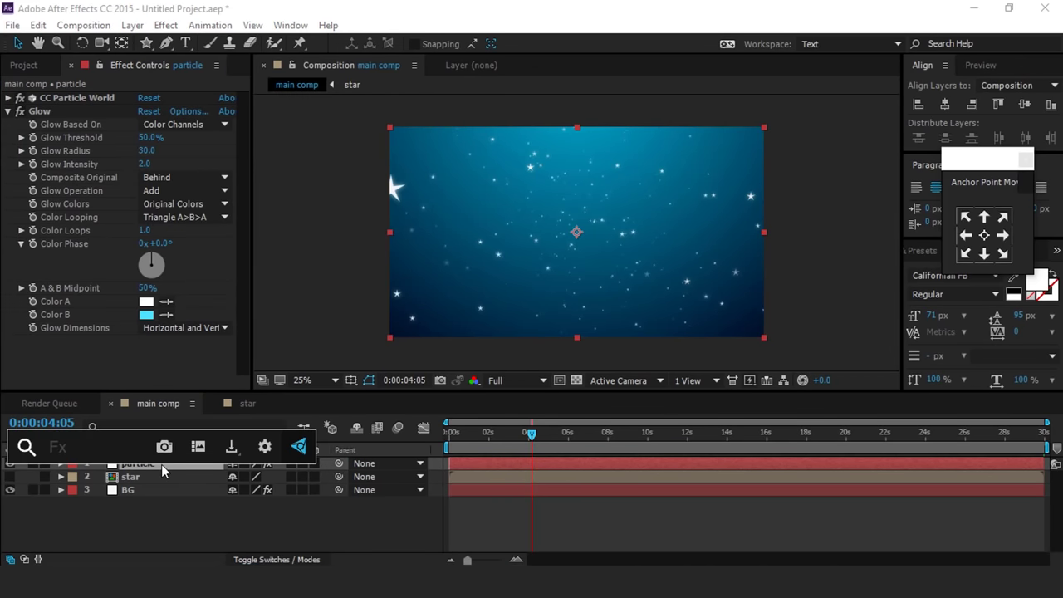
{"action": "type", "text": "fil"}
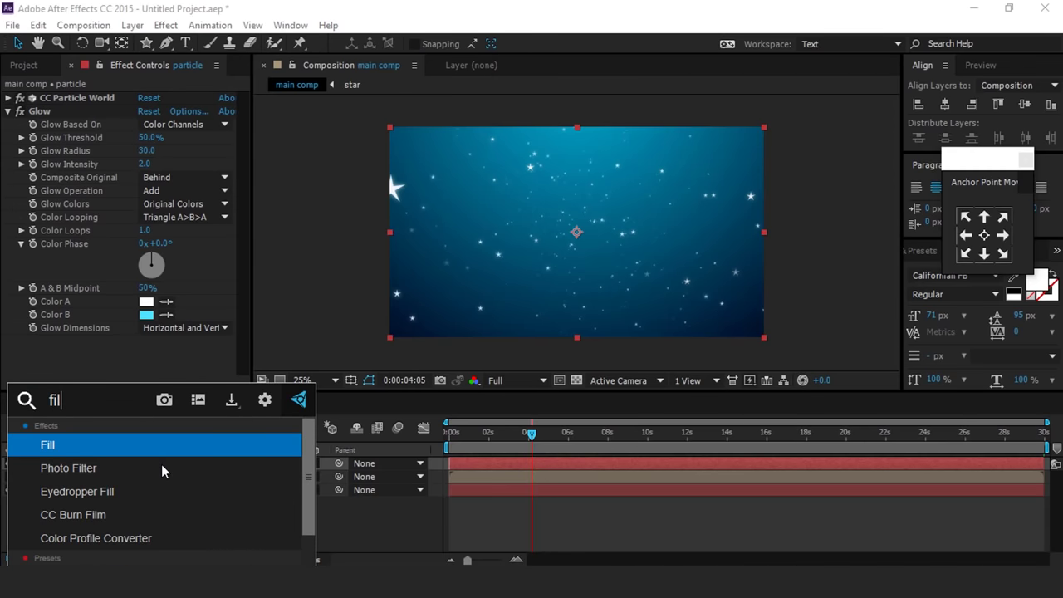
{"action": "left_click", "coordinate": [62, 445]}
Step: Change the particle layer's Fill color to light blue 59EAFF
{"action": "left_click", "coordinate": [146, 328]}
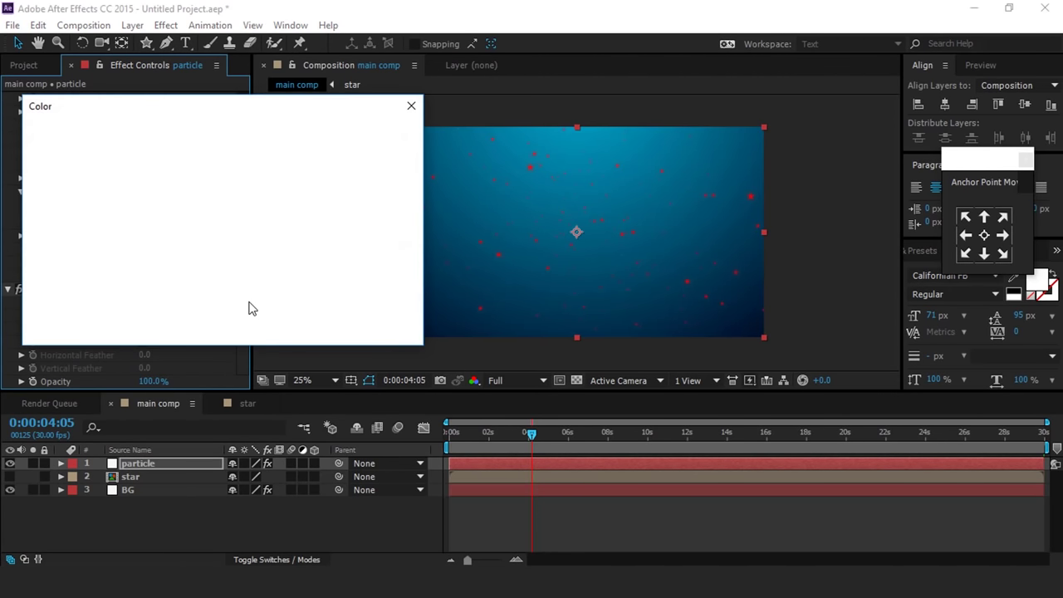
{"action": "mouse_move", "coordinate": [264, 325]}
{"action": "left_mouse_down"}
{"action": "mouse_move", "coordinate": [265, 217]}
{"action": "mouse_move", "coordinate": [267, 228]}
{"action": "left_mouse_up"}
{"action": "left_click", "coordinate": [209, 135]}
{"action": "left_click", "coordinate": [167, 133]}
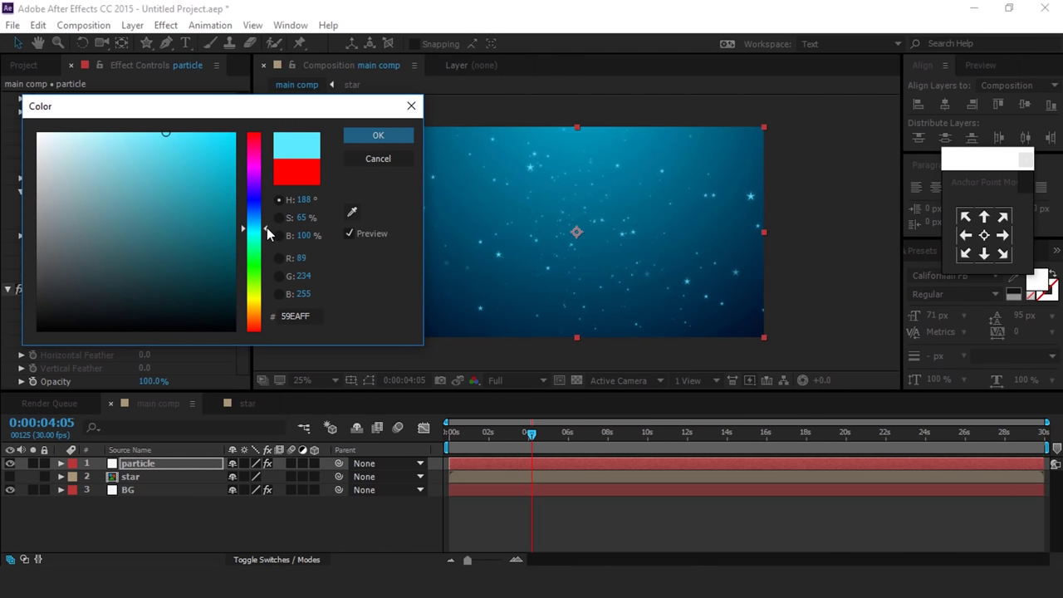
{"action": "key", "text": "Return"}
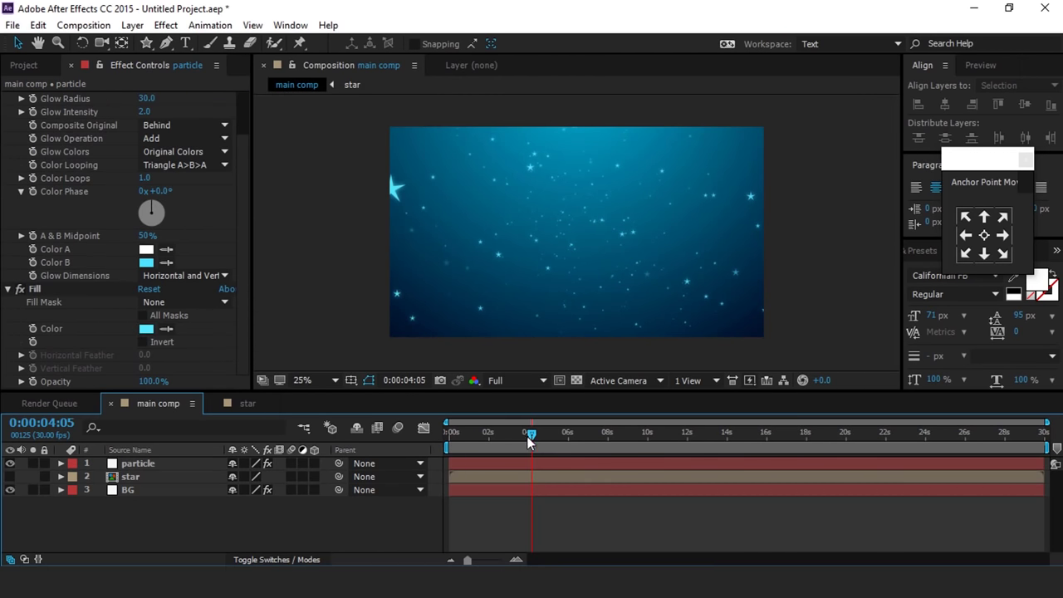
Step: Move the current time to 0:00:01:05 and add a two-node camera with the 35mm preset to the main comp
{"action": "left_click_drag", "start_coordinate": [527, 436], "coordinate": [472, 432]}
{"action": "right_click", "coordinate": [367, 511]}
{"action": "mouse_move", "coordinate": [420, 364]}
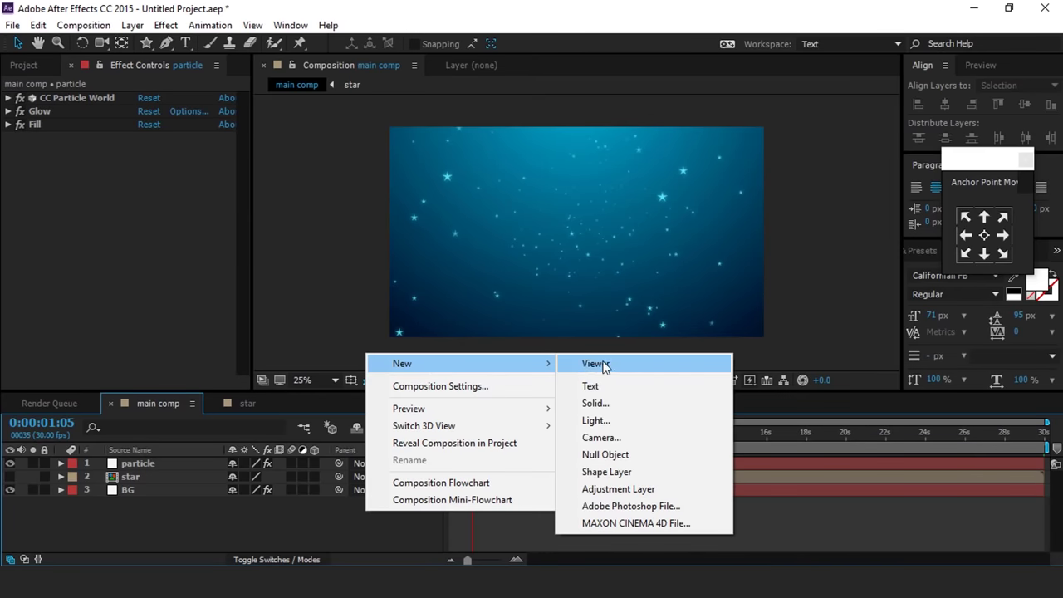
{"action": "left_click", "coordinate": [604, 440]}
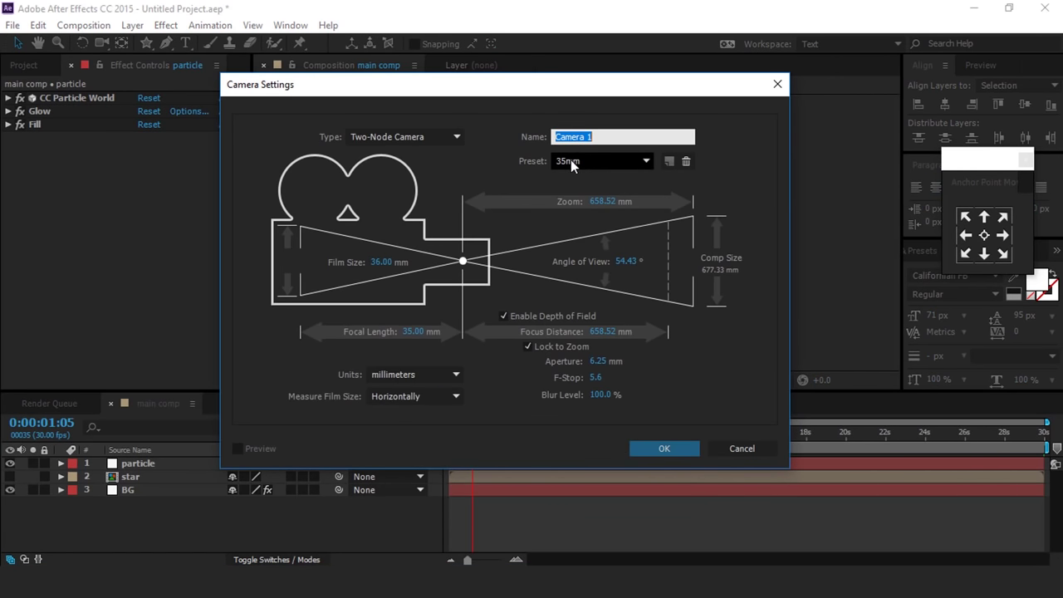
{"action": "left_click", "coordinate": [675, 452]}
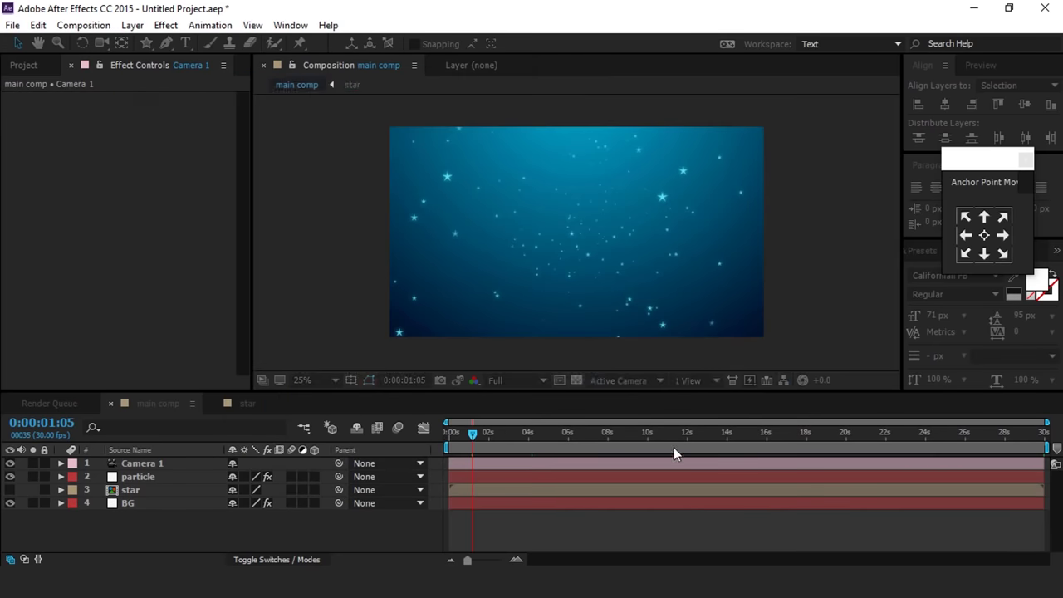
Step: Create a null object, parent the camera to it and make the null a 3D layer
{"action": "right_click", "coordinate": [339, 270]}
{"action": "mouse_move", "coordinate": [342, 272]}
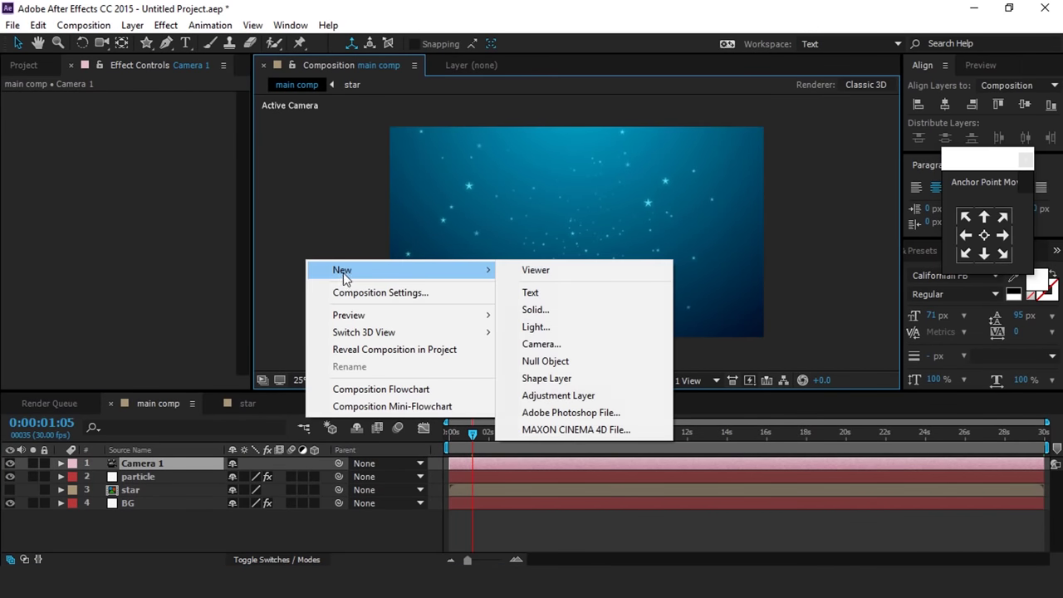
{"action": "left_click", "coordinate": [548, 361]}
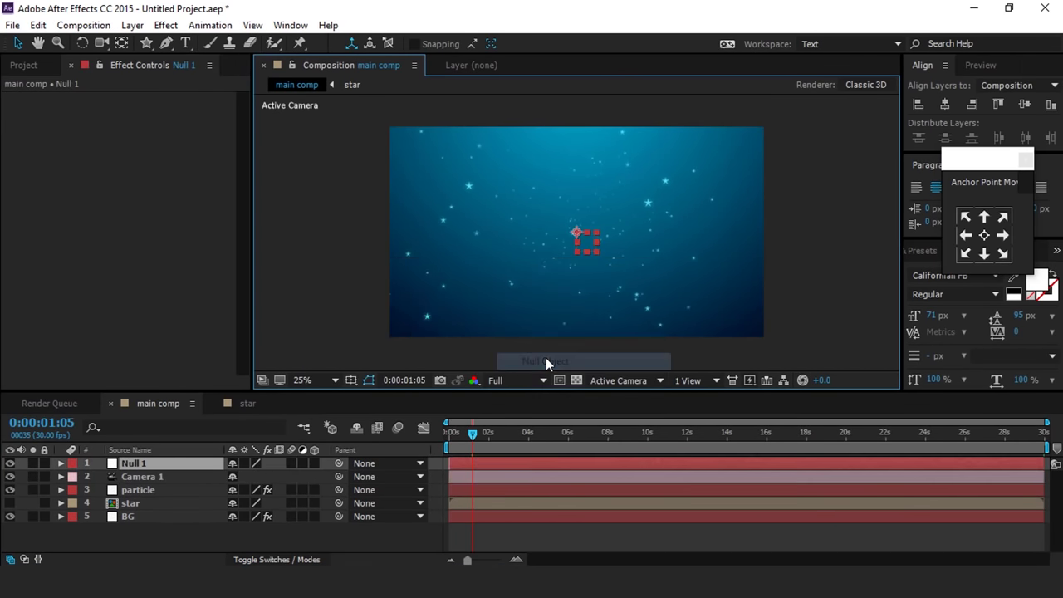
{"action": "left_click", "coordinate": [170, 477]}
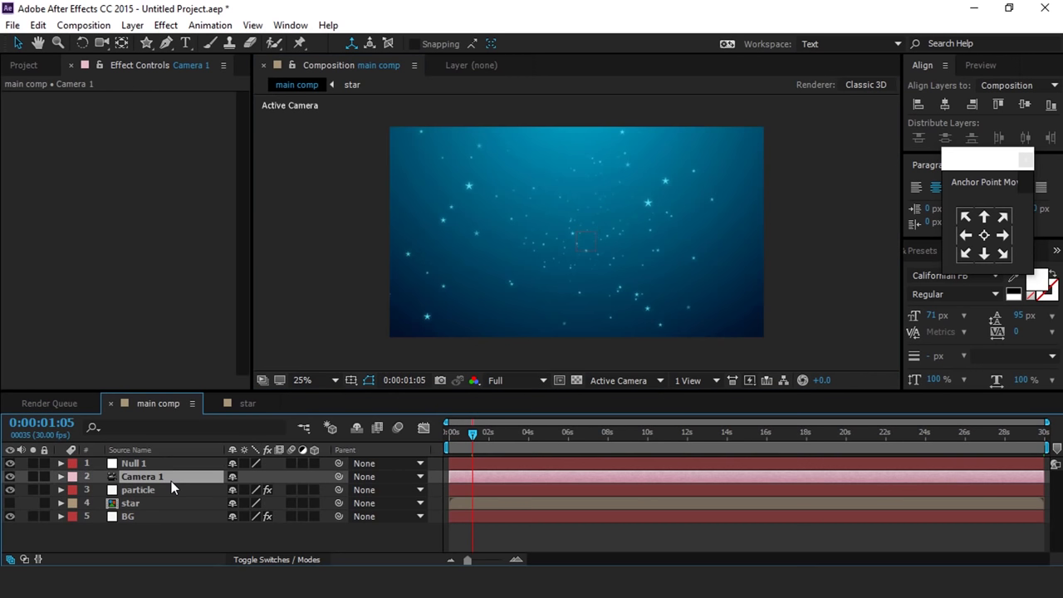
{"action": "left_click_drag", "start_coordinate": [338, 475], "coordinate": [142, 465]}
{"action": "left_click", "coordinate": [142, 462]}
{"action": "left_click", "coordinate": [315, 463]}
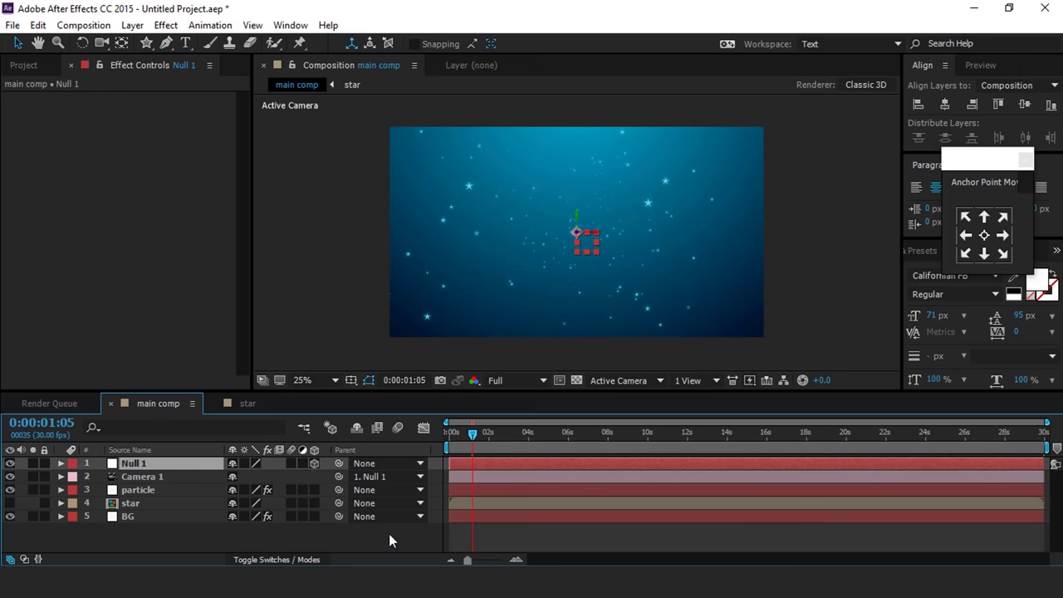
Step: Set a starting Position keyframe for the null at 0:00:00:00
{"action": "key", "text": "Home"}
{"action": "key", "text": "equal"}
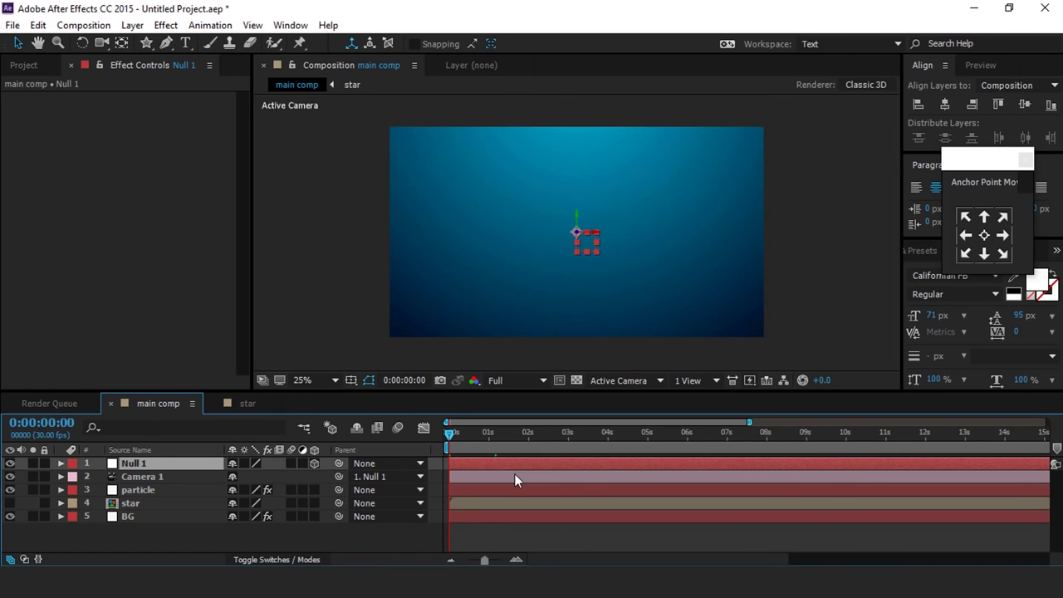
{"action": "key", "text": "p"}
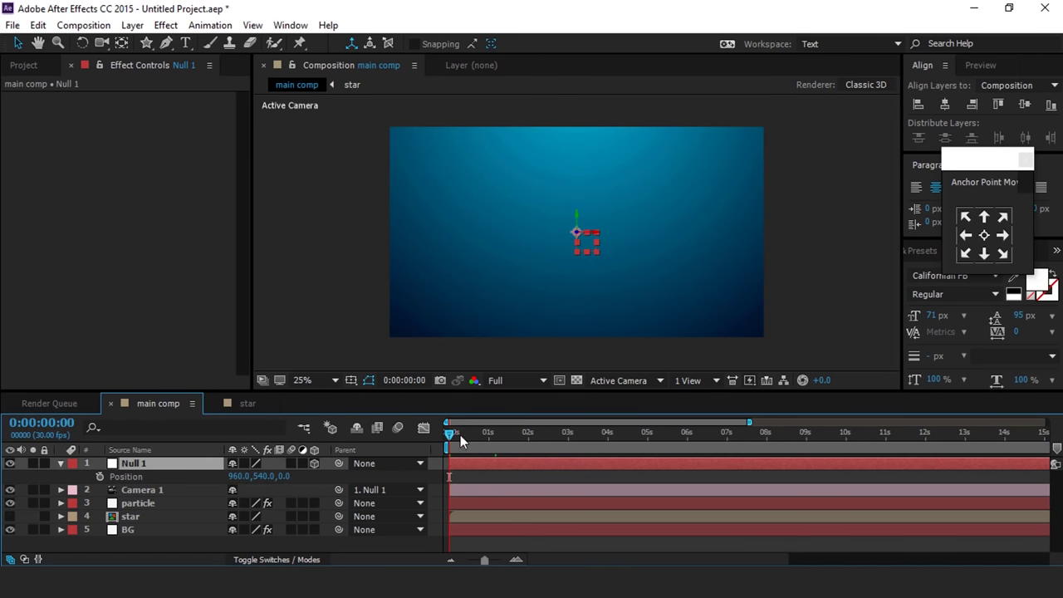
{"action": "left_click", "coordinate": [99, 476]}
Step: At 0:00:00:29, keyframe the null's Z position at -187
{"action": "left_click_drag", "start_coordinate": [448, 432], "coordinate": [485, 440]}
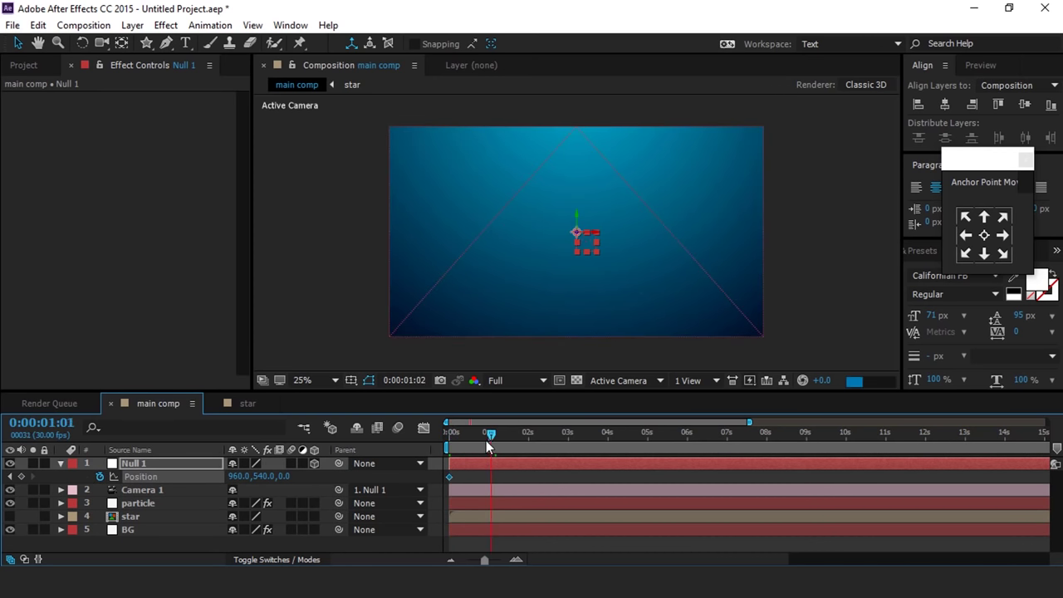
{"action": "left_click_drag", "start_coordinate": [486, 440], "coordinate": [487, 440]}
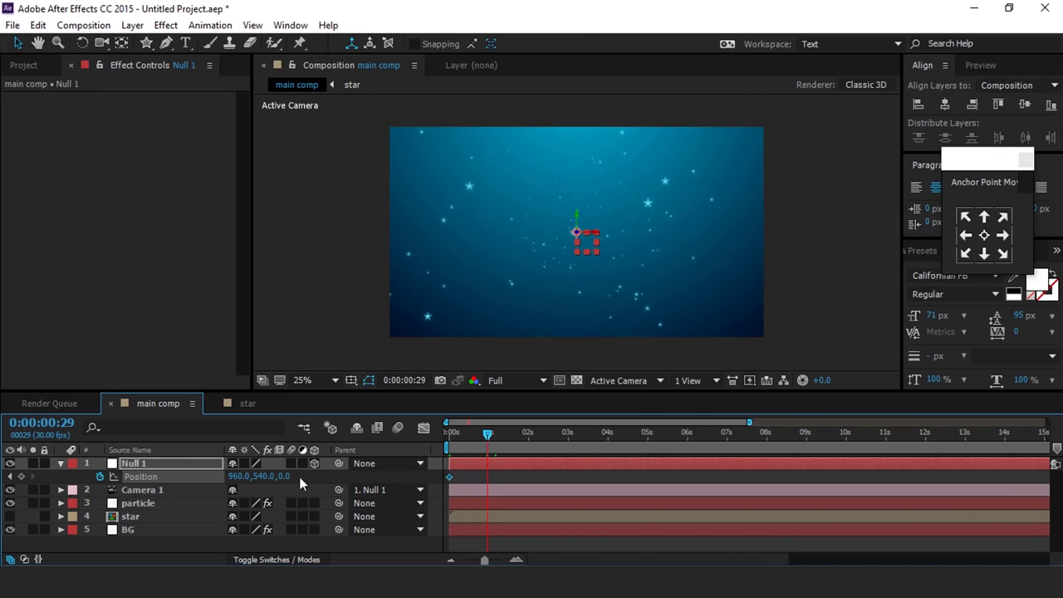
{"action": "left_click_drag", "start_coordinate": [284, 478], "coordinate": [189, 479]}
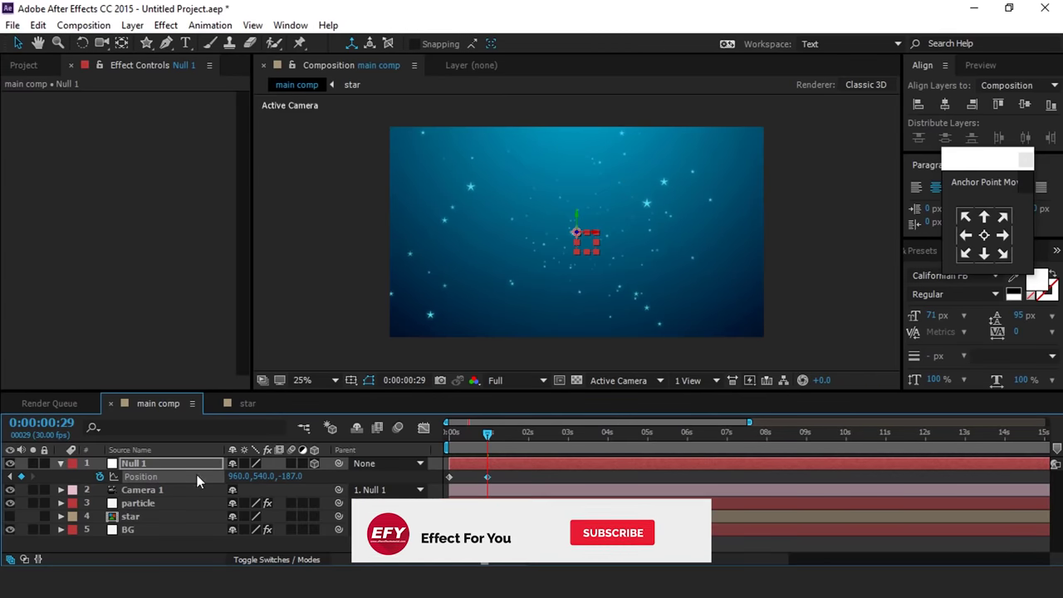
Step: Add a Position keyframe holding the null's current value at 0:00:01:02
{"action": "scroll", "coordinate": [467, 461], "scroll_direction": "up", "scroll_amount": 1}
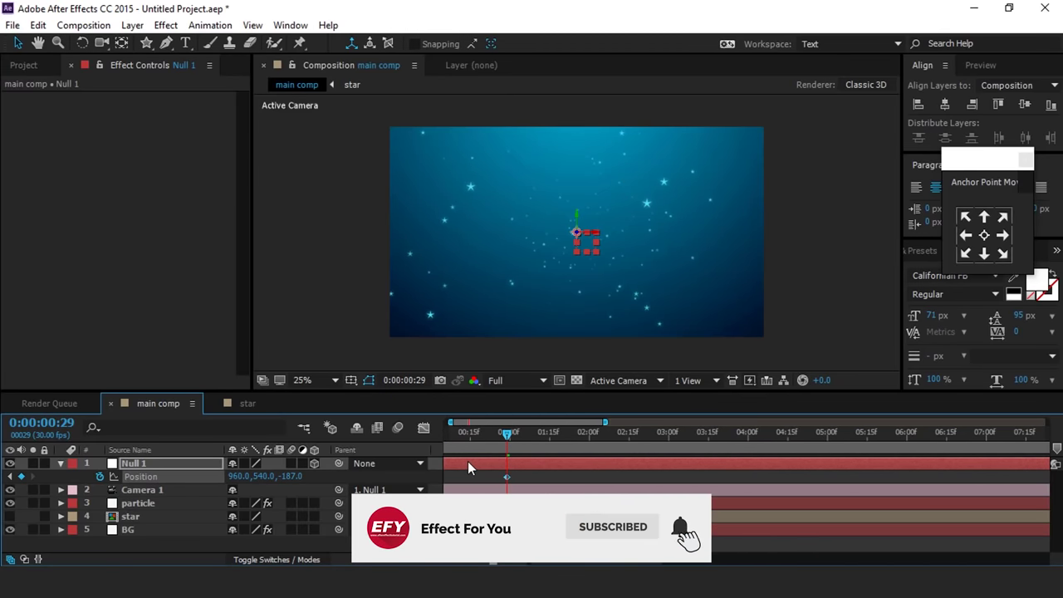
{"action": "left_click", "coordinate": [511, 436]}
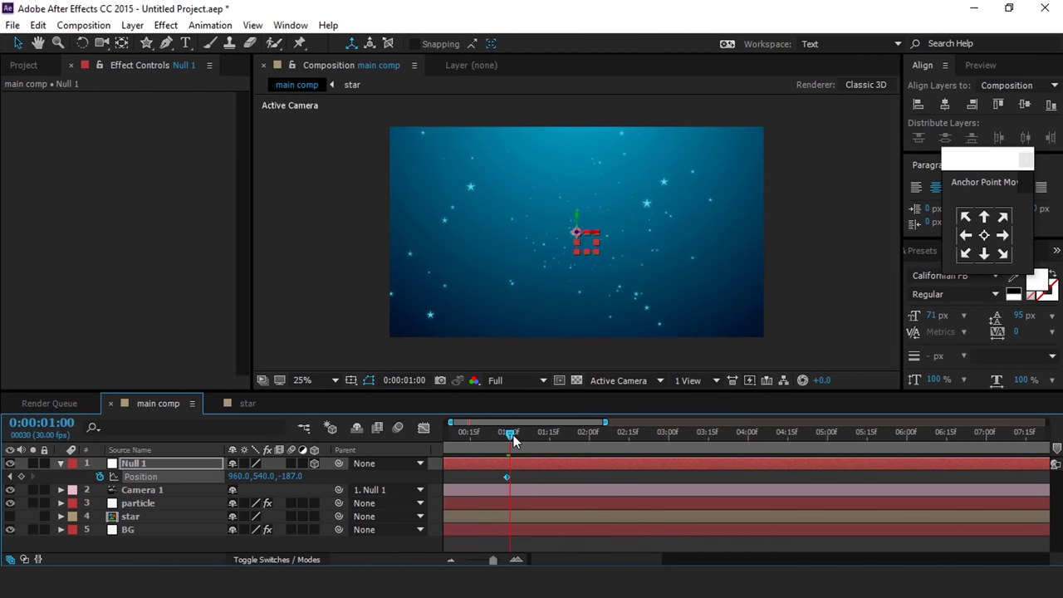
{"action": "left_click_drag", "start_coordinate": [512, 436], "coordinate": [516, 436]}
{"action": "left_click", "coordinate": [20, 475]}
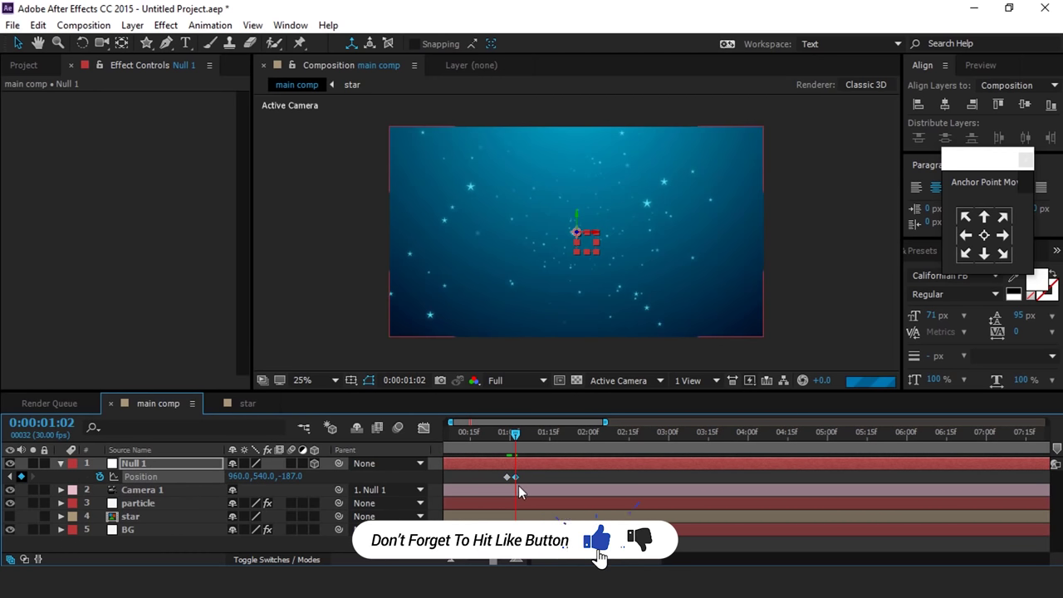
Step: Keyframe the null's Z position at -7829 a little after four seconds and scrub ahead to 0:00:06:27 to check the movement
{"action": "left_click_drag", "start_coordinate": [518, 429], "coordinate": [707, 451]}
{"action": "key", "text": "minus"}
{"action": "left_click_drag", "start_coordinate": [621, 440], "coordinate": [669, 447]}
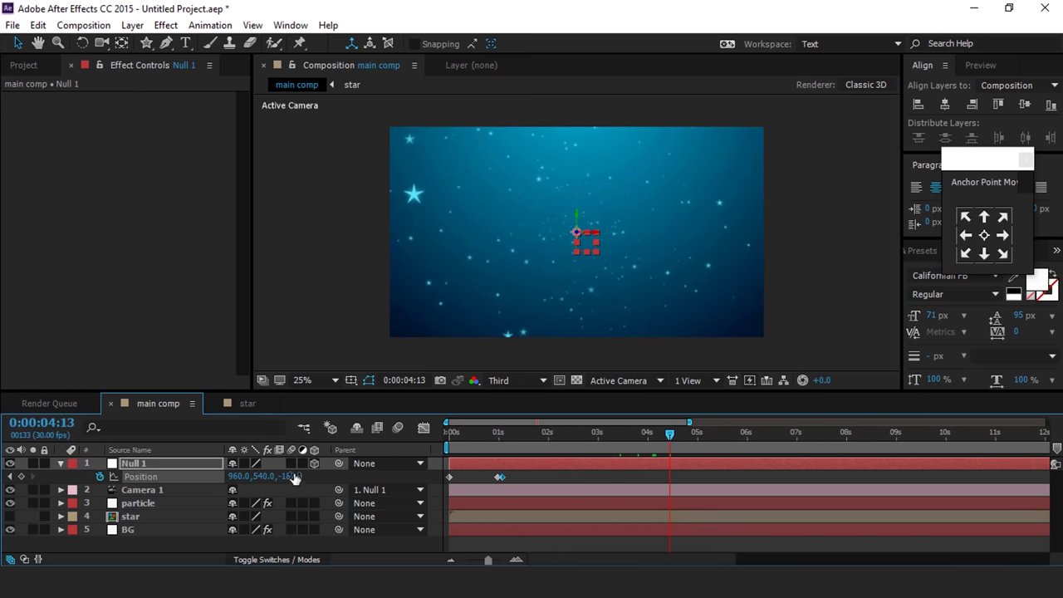
{"action": "left_click_drag", "start_coordinate": [253, 477], "coordinate": [2, 477]}
{"action": "left_click_drag", "start_coordinate": [223, 476], "coordinate": [87, 480]}
{"action": "left_click_drag", "start_coordinate": [196, 483], "coordinate": [193, 483]}
{"action": "left_click_drag", "start_coordinate": [736, 434], "coordinate": [791, 434]}
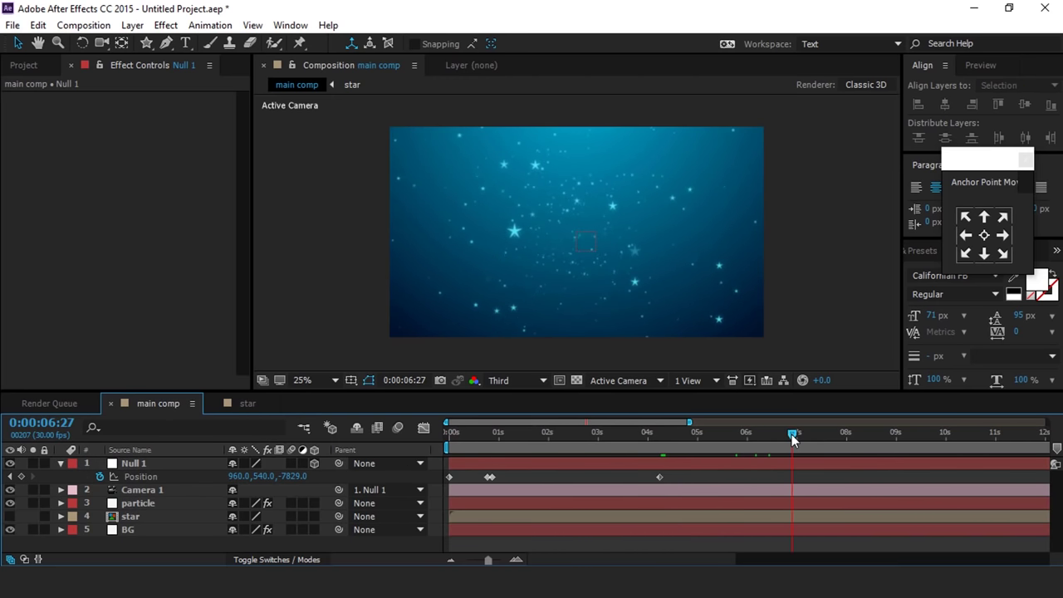
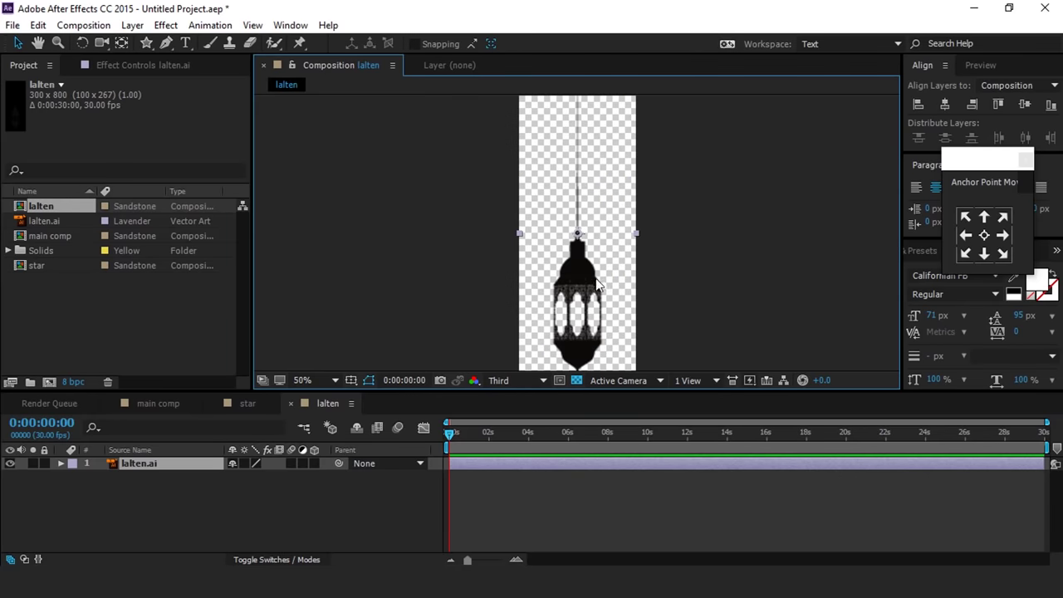
Step: Turn on continuous rasterization for the lalten.ai layer
{"action": "scroll", "coordinate": [641, 260], "scroll_direction": "down", "scroll_amount": 1}
{"action": "left_click", "coordinate": [244, 467]}
{"action": "scroll", "coordinate": [604, 308], "scroll_direction": "up", "scroll_amount": 1}
{"action": "key", "text": "space"}
{"action": "left_click_drag", "start_coordinate": [645, 309], "coordinate": [639, 167]}
Step: Draw a closed four-point white shape over the lantern's window section with the Pen tool and place its layer below lalten.ai
{"action": "left_click", "coordinate": [167, 42]}
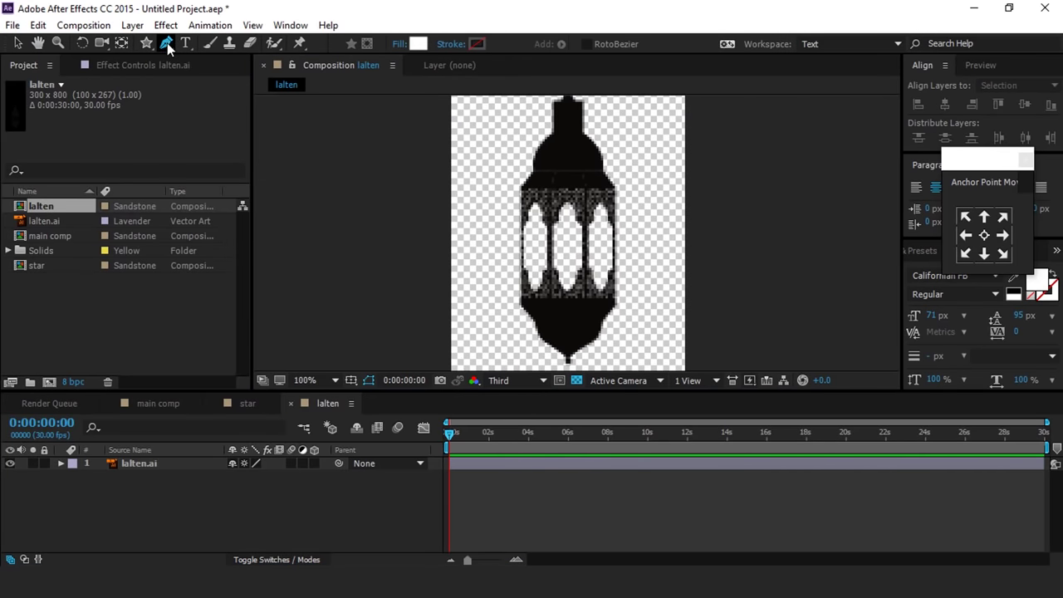
{"action": "scroll", "coordinate": [589, 287], "scroll_direction": "up", "scroll_amount": 1}
{"action": "key", "text": "space"}
{"action": "left_click_drag", "start_coordinate": [439, 143], "coordinate": [406, 171]}
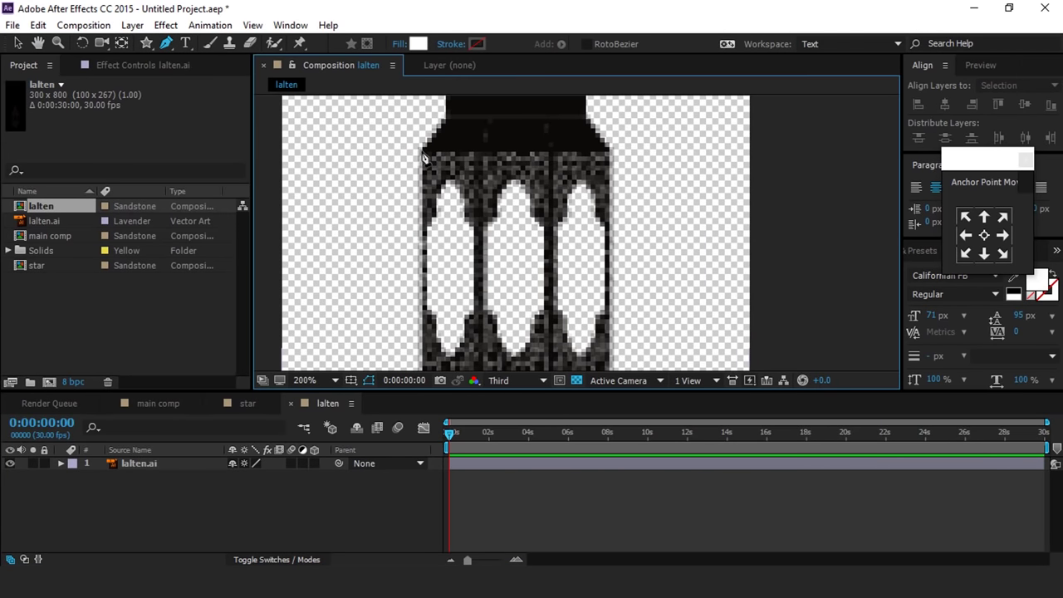
{"action": "left_click", "coordinate": [423, 150]}
{"action": "left_click", "coordinate": [608, 153]}
{"action": "key", "text": "space"}
{"action": "left_click_drag", "start_coordinate": [628, 276], "coordinate": [659, 204]}
{"action": "left_click", "coordinate": [639, 307]}
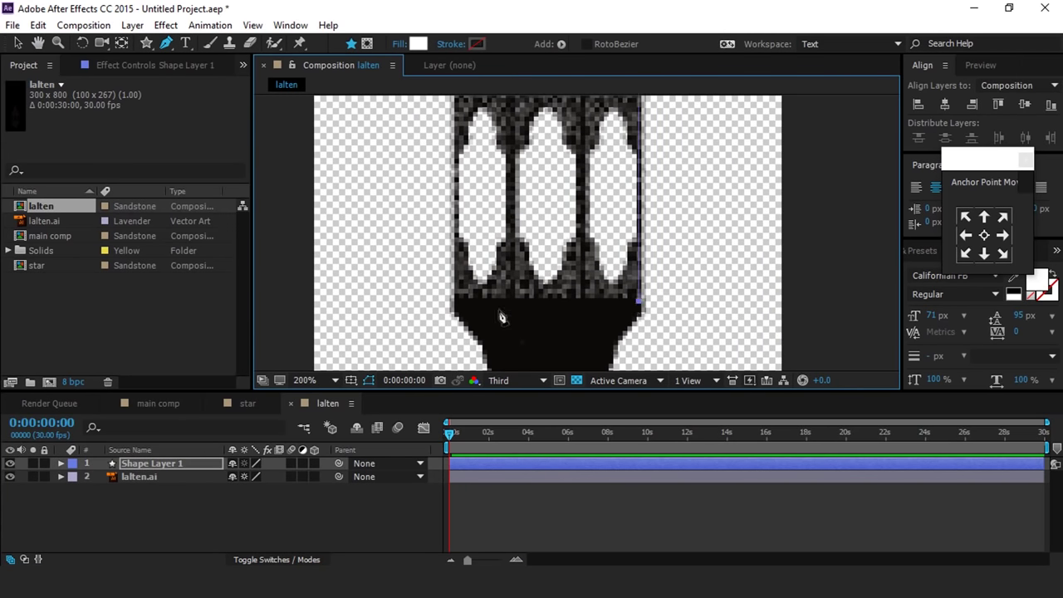
{"action": "left_click", "coordinate": [455, 309]}
{"action": "left_click_drag", "start_coordinate": [474, 216], "coordinate": [460, 322]}
{"action": "left_click", "coordinate": [442, 186]}
{"action": "scroll", "coordinate": [491, 237], "scroll_direction": "down", "scroll_amount": 1}
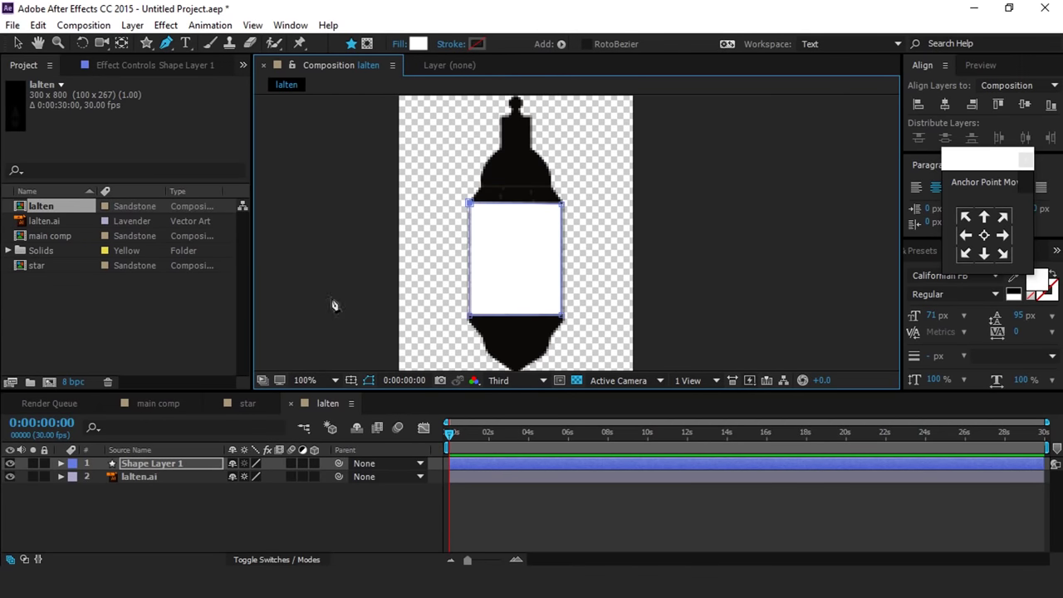
{"action": "left_click_drag", "start_coordinate": [153, 463], "coordinate": [166, 483]}
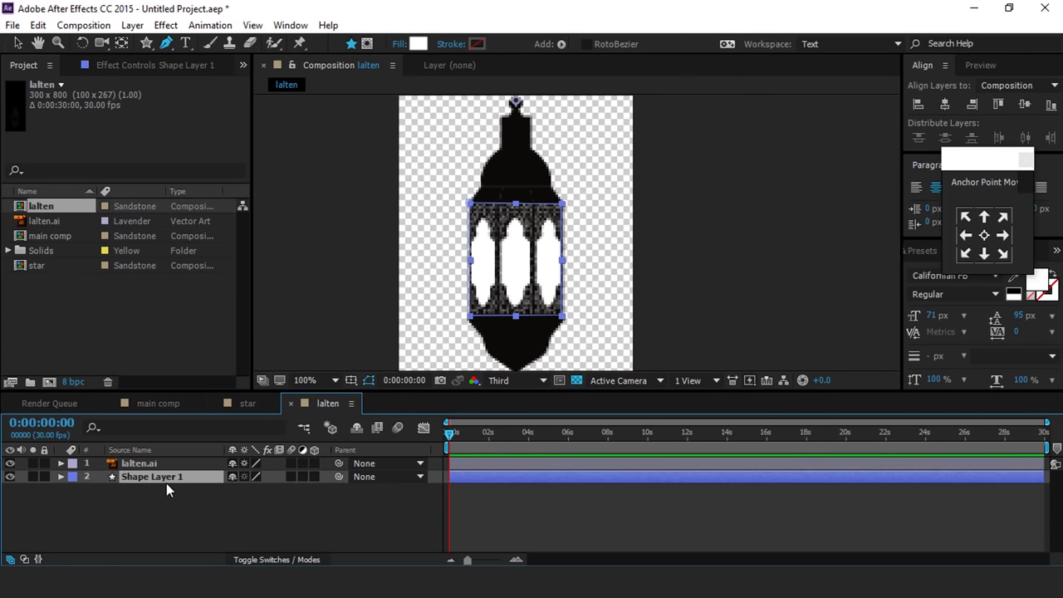
Step: Apply a Fill effect to the shape layer behind the lantern and set its color to yellow FFCC00
{"action": "key", "text": "ctrl+space"}
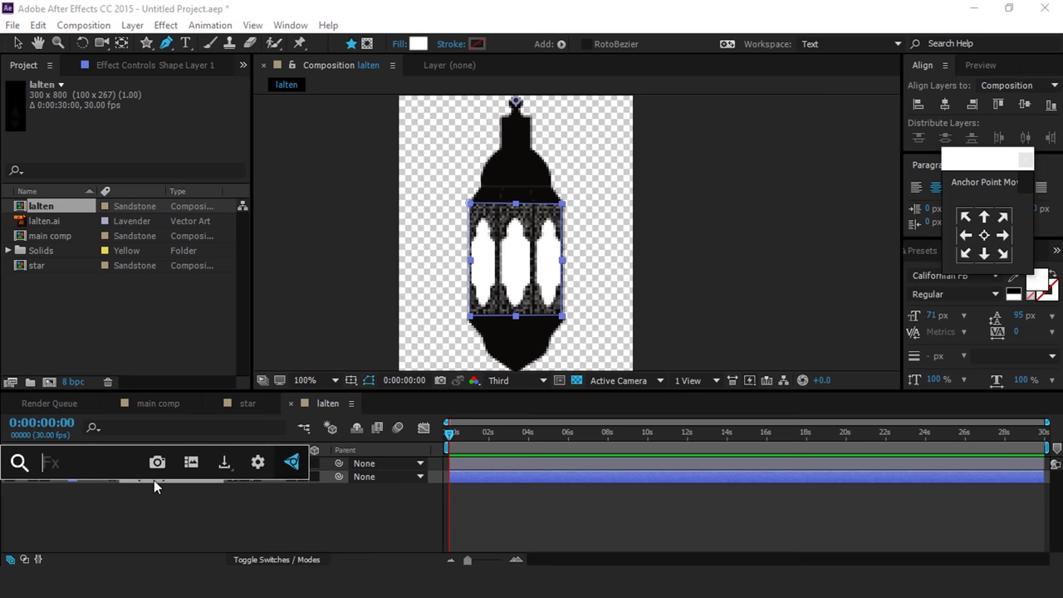
{"action": "type", "text": "fi"}
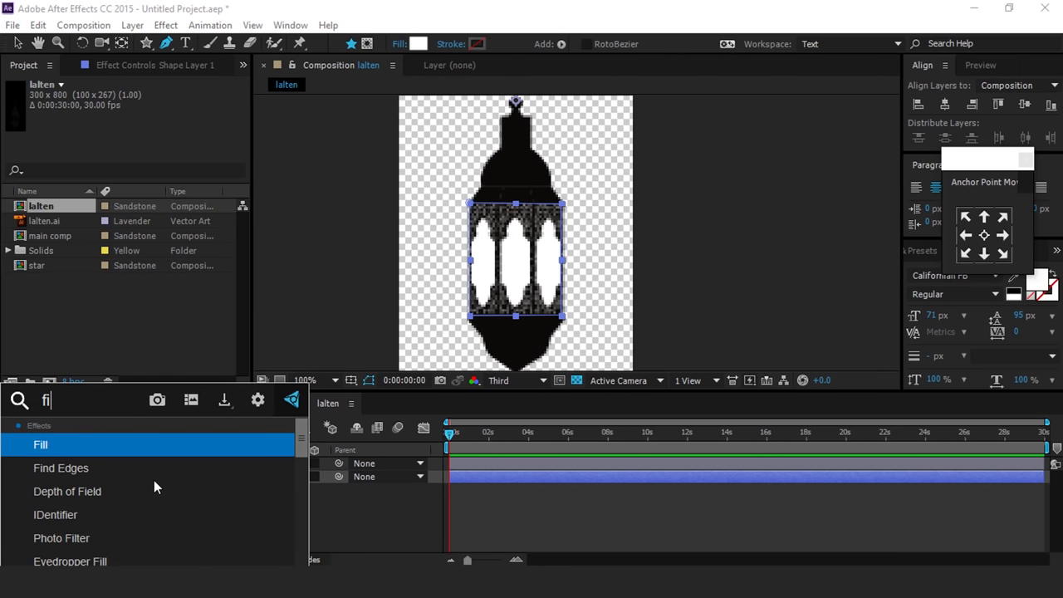
{"action": "left_click", "coordinate": [64, 444]}
{"action": "left_click", "coordinate": [146, 138]}
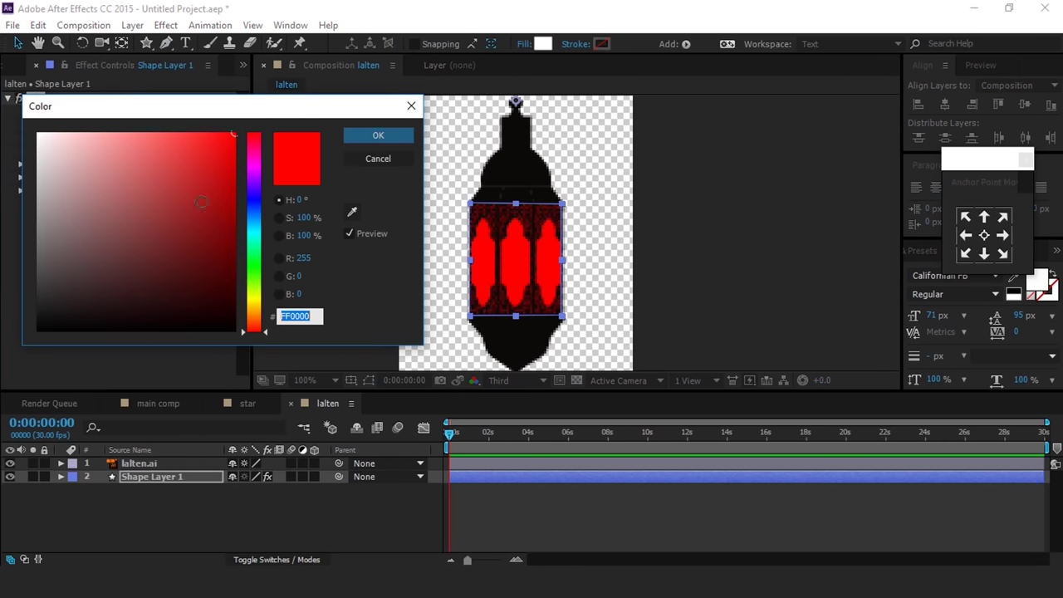
{"action": "left_click_drag", "start_coordinate": [254, 298], "coordinate": [259, 309]}
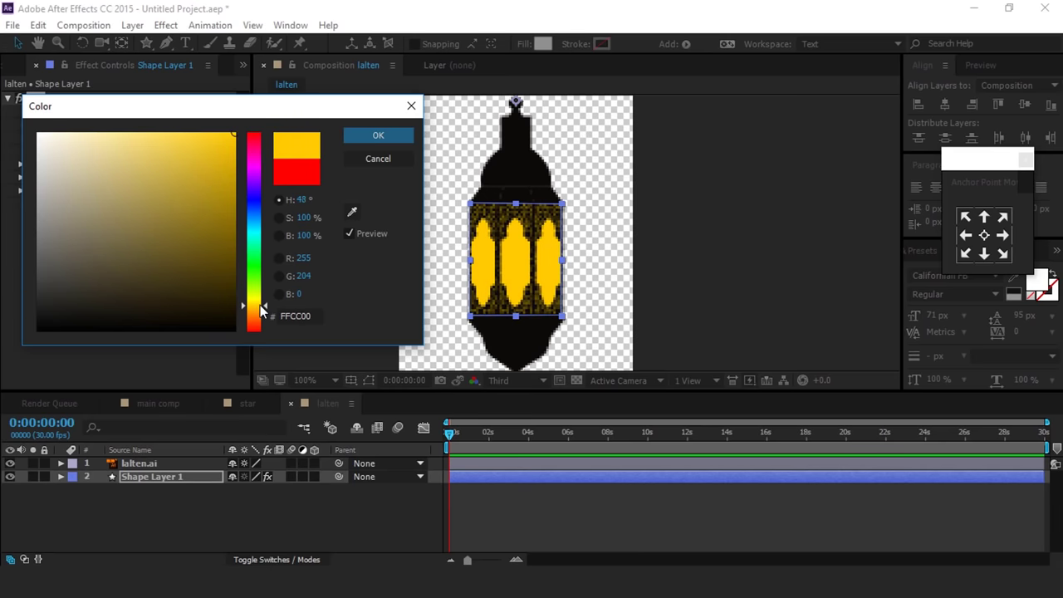
{"action": "left_click", "coordinate": [376, 136]}
Step: Draw a white circle with the Ellipse tool over the lantern's window section and center its anchor point
{"action": "left_click_drag", "start_coordinate": [145, 49], "coordinate": [217, 77]}
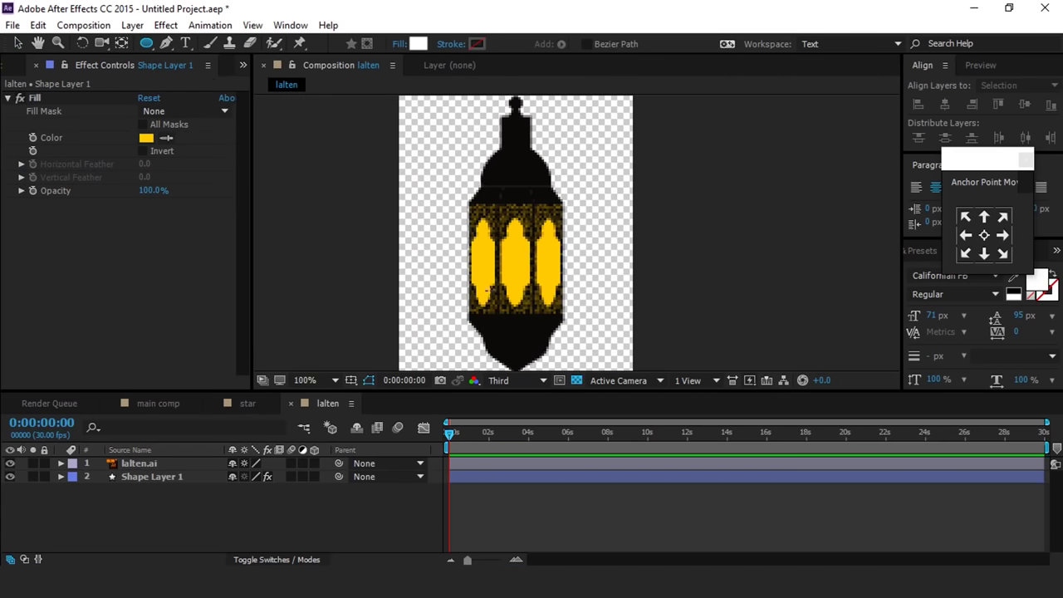
{"action": "left_click_drag", "start_coordinate": [513, 257], "coordinate": [433, 246]}
{"action": "left_click", "coordinate": [984, 235]}
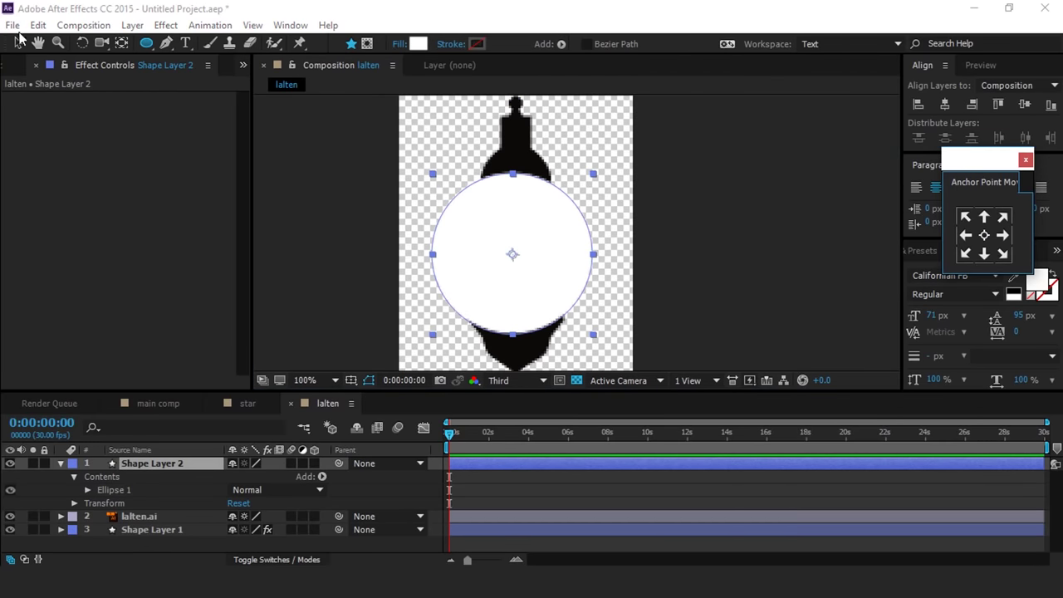
{"action": "left_click", "coordinate": [17, 41]}
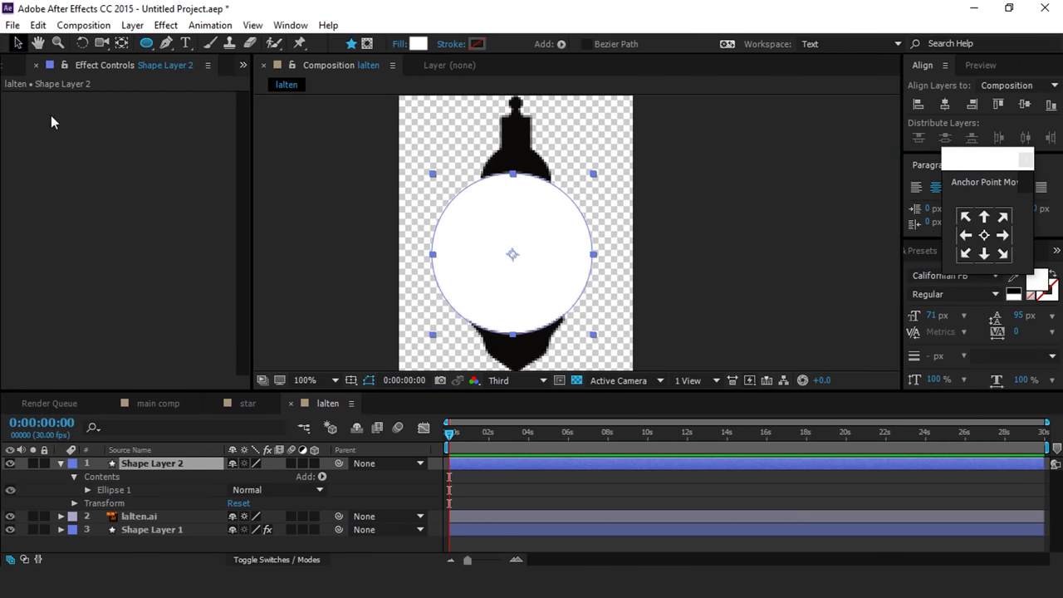
Step: Copy the yellow Fill effect from Shape Layer 1 to the circle on Shape Layer 2
{"action": "left_click", "coordinate": [145, 525]}
{"action": "left_click", "coordinate": [47, 101]}
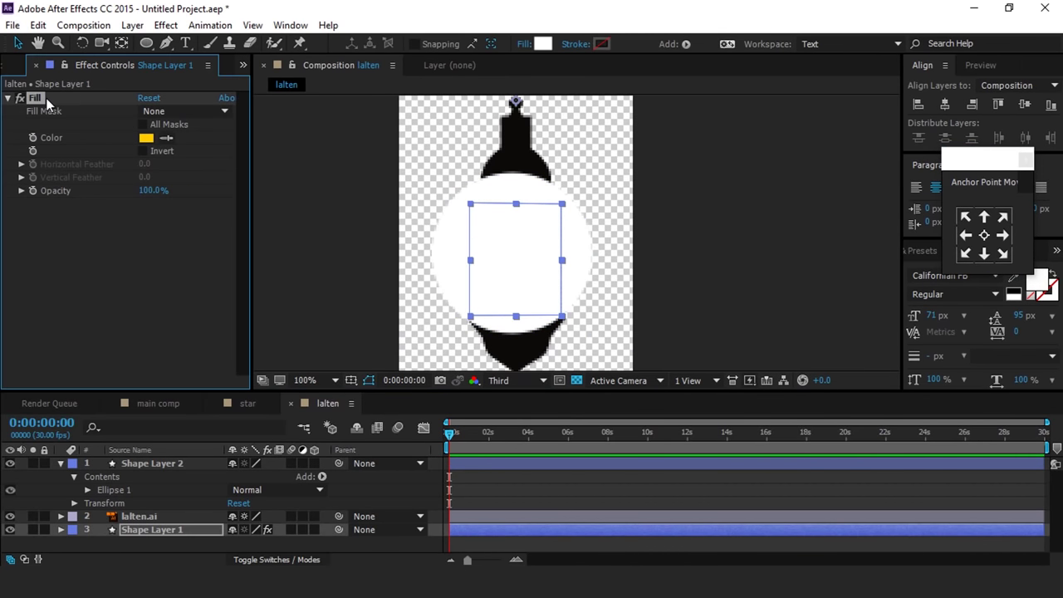
{"action": "left_click", "coordinate": [160, 464]}
{"action": "key", "text": "ctrl+v"}
Step: Apply Fast Blur with Blurriness 37 to the yellow circle and center the circle over the lantern's windows
{"action": "key", "text": "ctrl+space"}
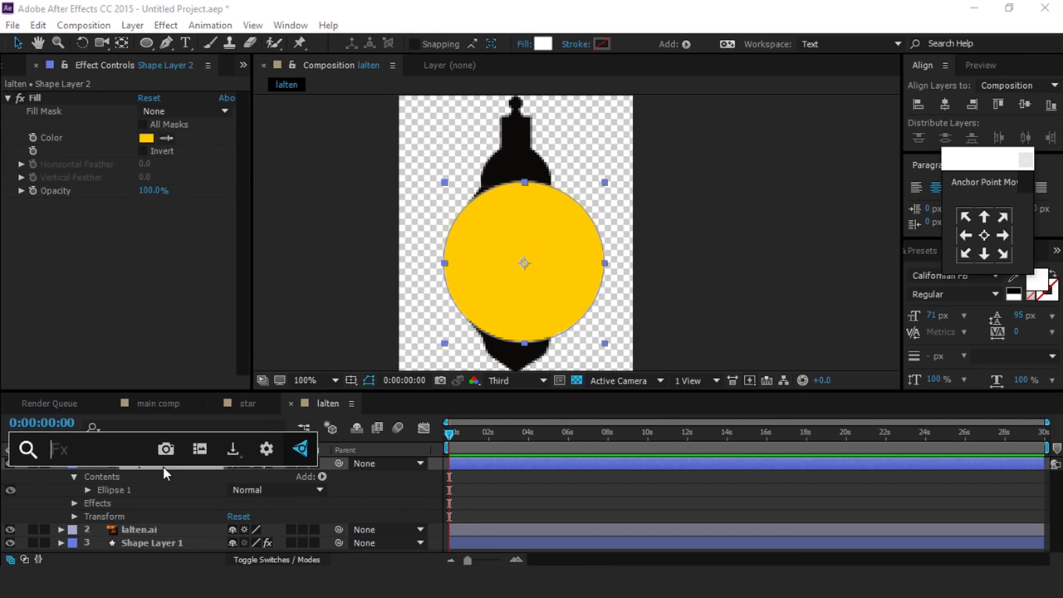
{"action": "type", "text": "fast"}
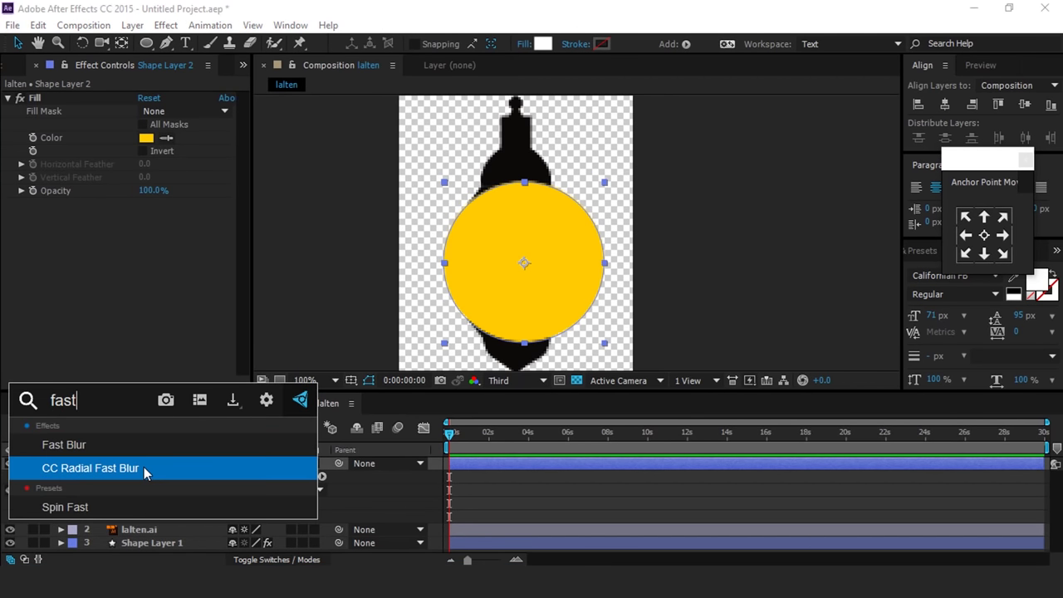
{"action": "left_click", "coordinate": [67, 446]}
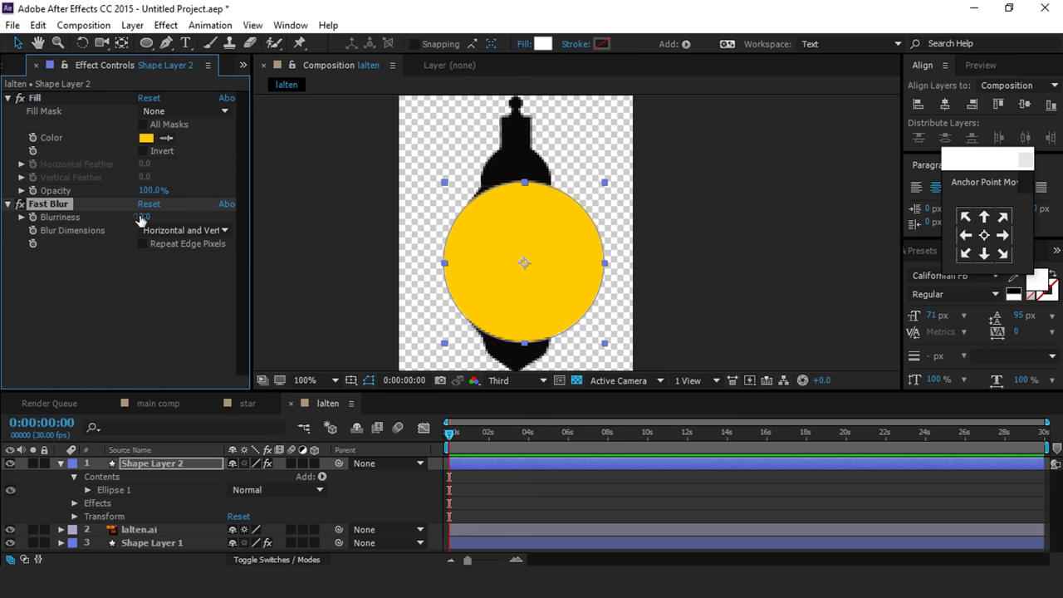
{"action": "left_click_drag", "start_coordinate": [146, 217], "coordinate": [165, 216]}
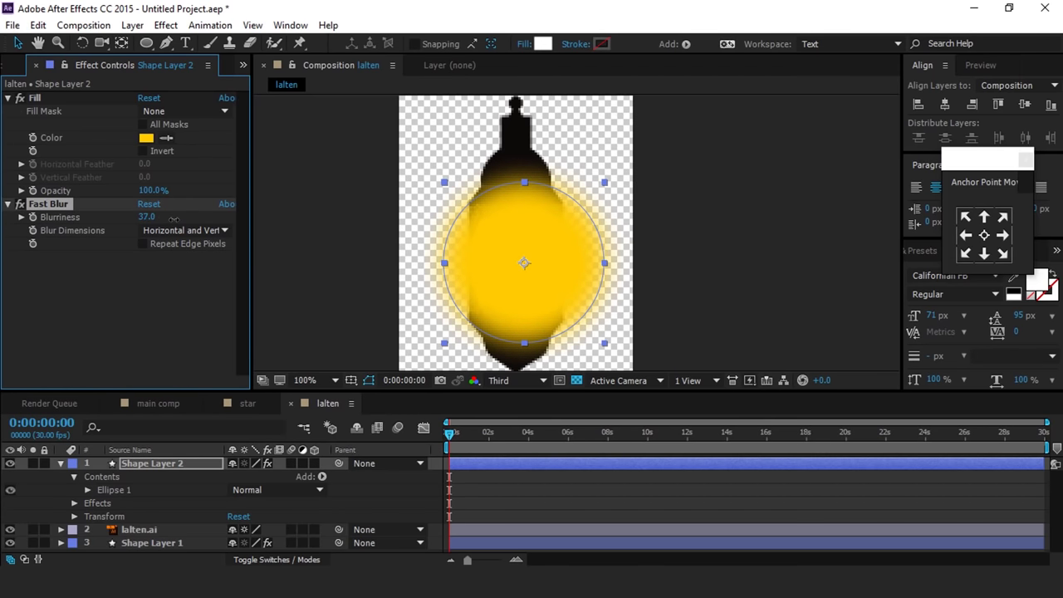
{"action": "left_click_drag", "start_coordinate": [522, 261], "coordinate": [518, 262]}
Step: Set the opacity of the blurred circle layer (Shape Layer 2) to 50%
{"action": "left_click", "coordinate": [170, 467]}
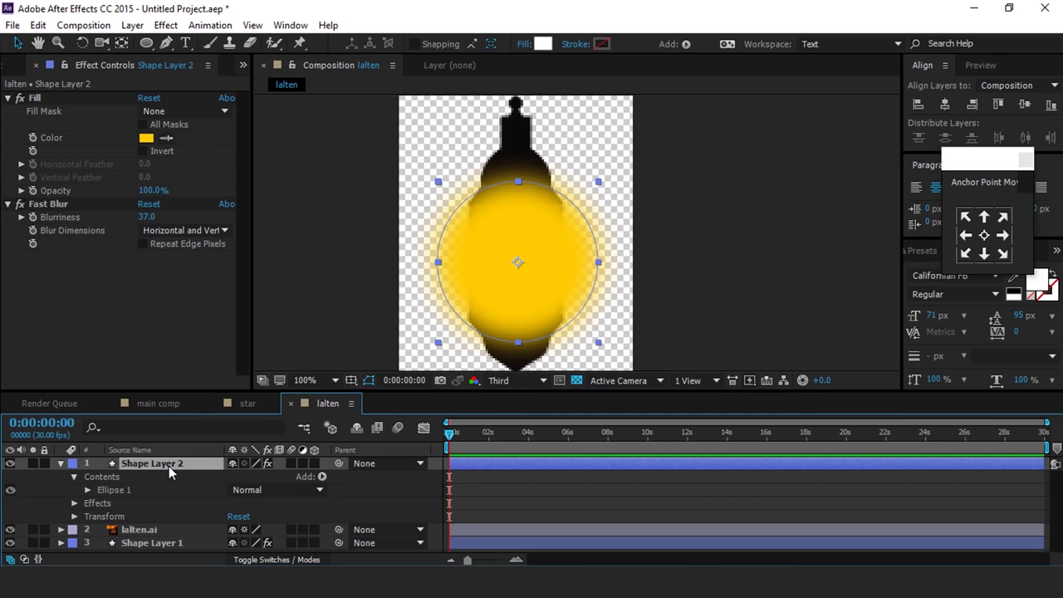
{"action": "key", "text": "t"}
{"action": "mouse_move", "coordinate": [238, 480]}
{"action": "left_mouse_down"}
{"action": "mouse_move", "coordinate": [208, 480]}
{"action": "mouse_move", "coordinate": [238, 484]}
{"action": "left_mouse_up"}
{"action": "type", "text": "50"}
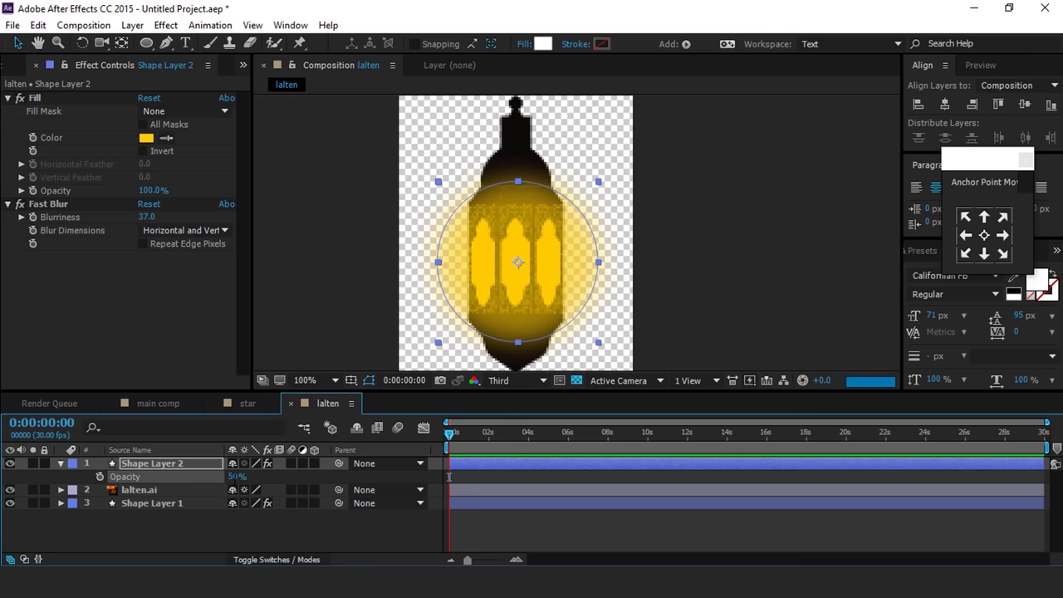
{"action": "left_click", "coordinate": [278, 534]}
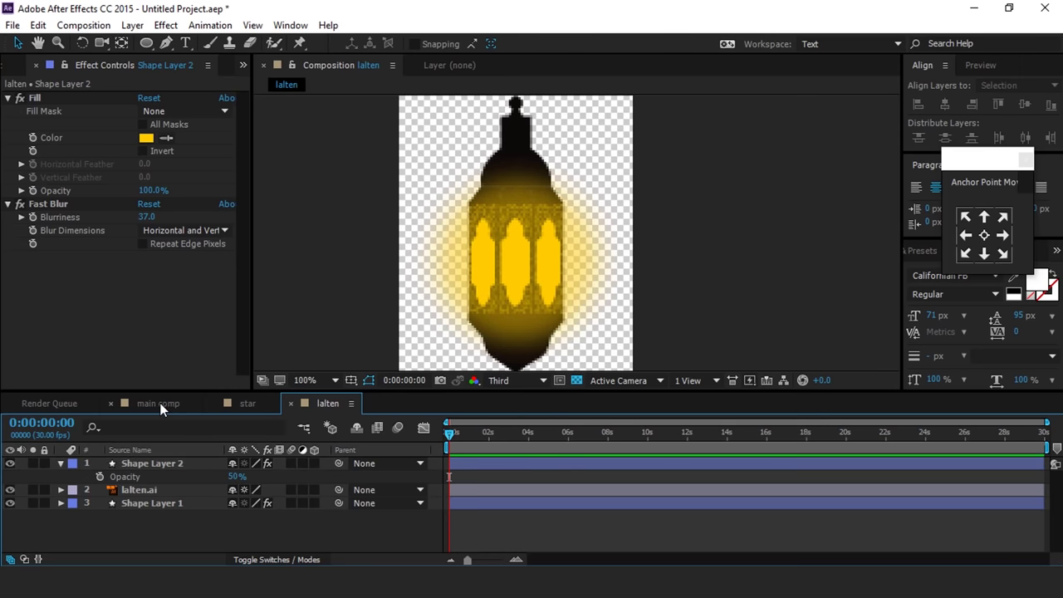
Step: Add the lalten composition to main comp as a layer between Camera 1 and particle
{"action": "left_click", "coordinate": [157, 403]}
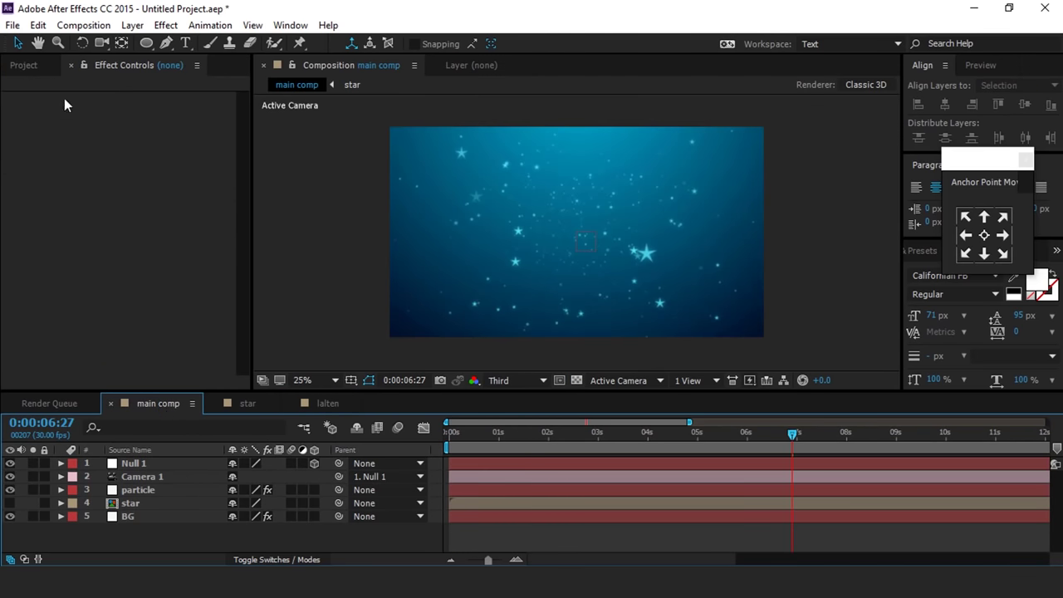
{"action": "left_click", "coordinate": [25, 66]}
{"action": "left_click_drag", "start_coordinate": [17, 212], "coordinate": [151, 479]}
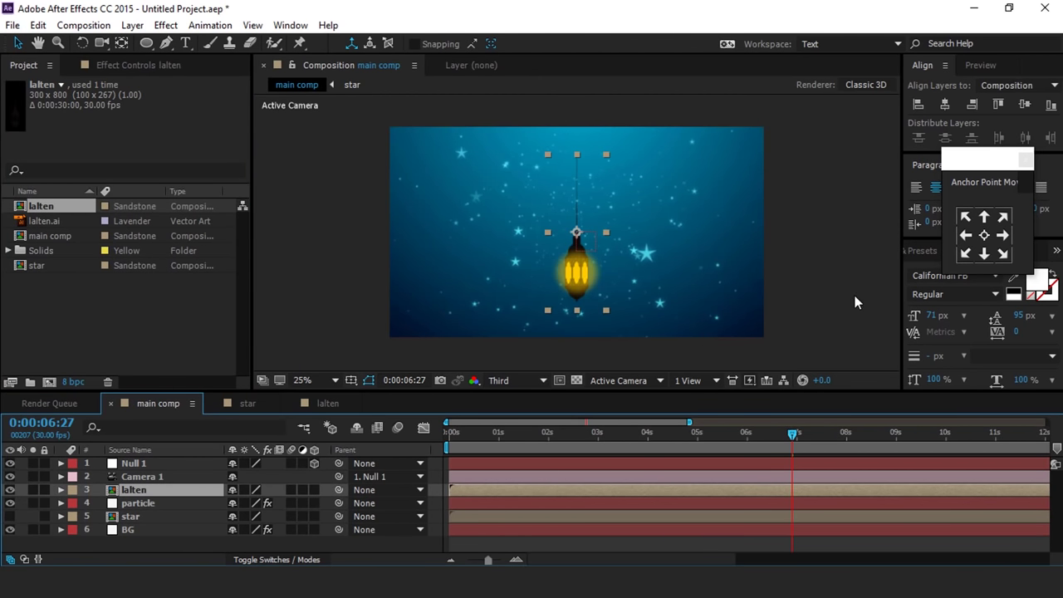
{"action": "left_click", "coordinate": [856, 299]}
{"action": "left_click", "coordinate": [144, 490]}
Step: Soften the glow in the lalten composition with 34% opacity and Fast Blur Blurriness 46, then return to main comp
{"action": "left_click", "coordinate": [324, 403]}
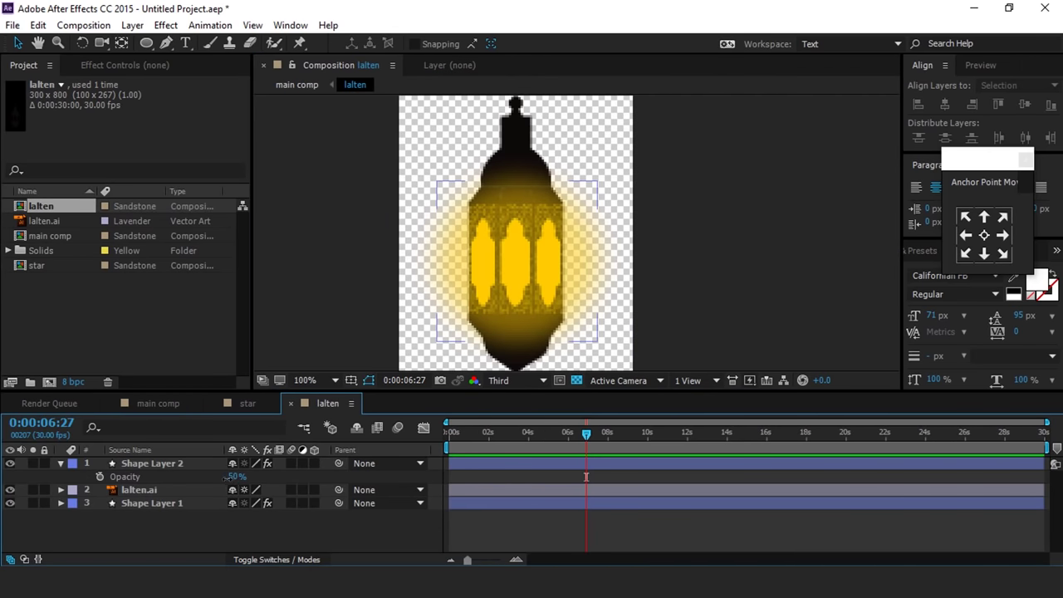
{"action": "left_click_drag", "start_coordinate": [236, 476], "coordinate": [208, 477]}
{"action": "left_click", "coordinate": [162, 464]}
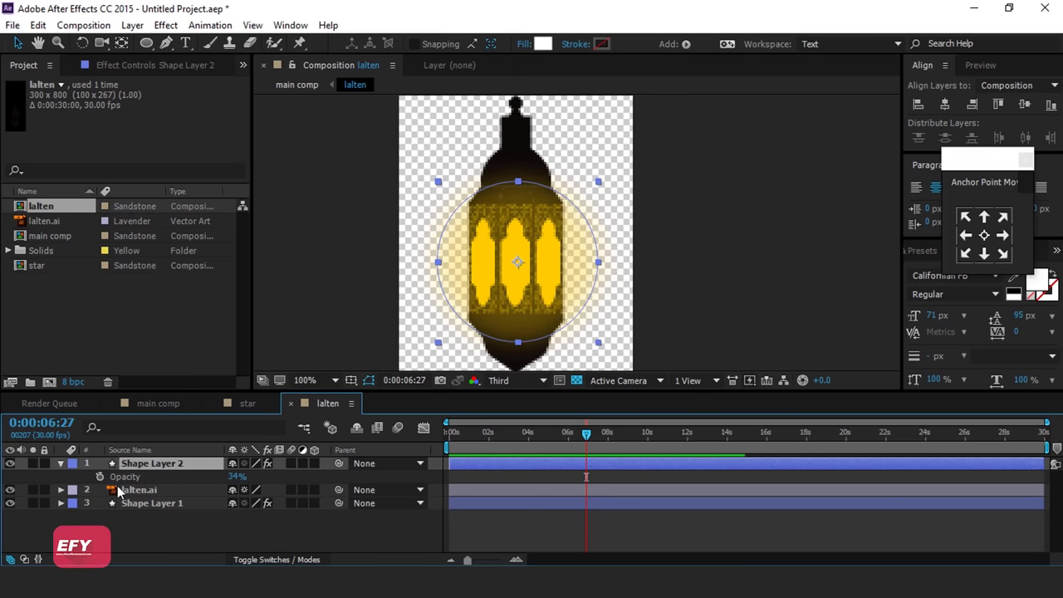
{"action": "left_click", "coordinate": [154, 64]}
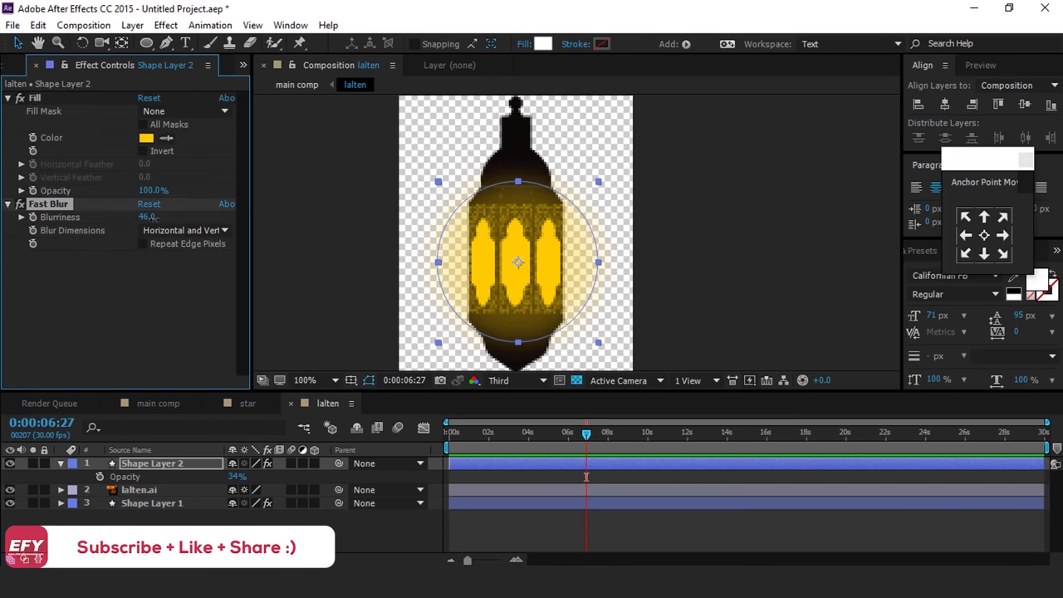
{"action": "left_click", "coordinate": [166, 406]}
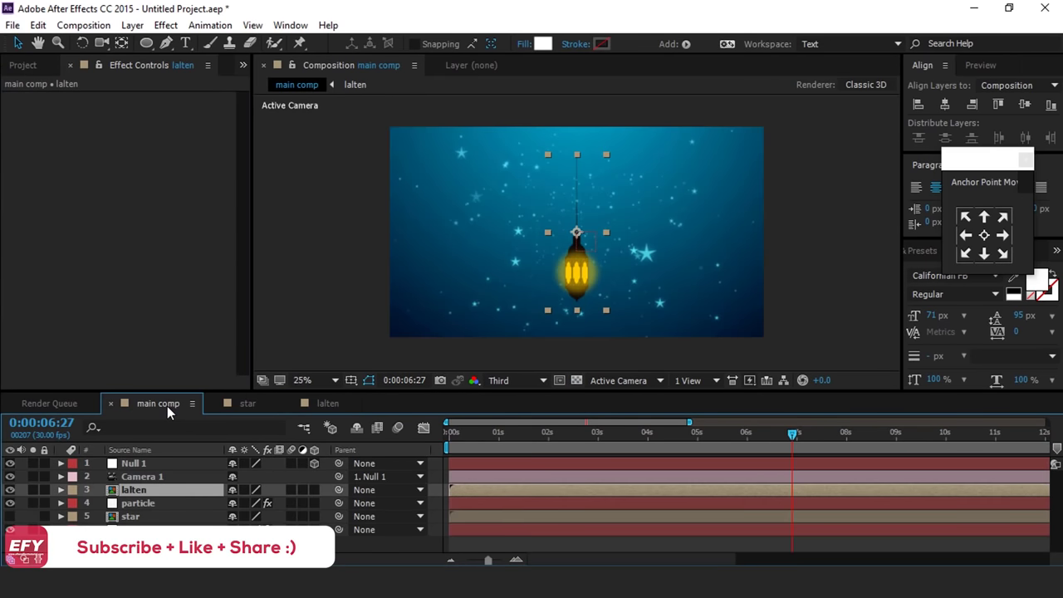
Step: At 0:00:01:05, move the lalten layer's anchor point to its top center and make the layer 3D
{"action": "left_click", "coordinate": [875, 309]}
{"action": "scroll", "coordinate": [780, 311], "scroll_direction": "down", "scroll_amount": 1}
{"action": "scroll", "coordinate": [781, 311], "scroll_direction": "up", "scroll_amount": 1}
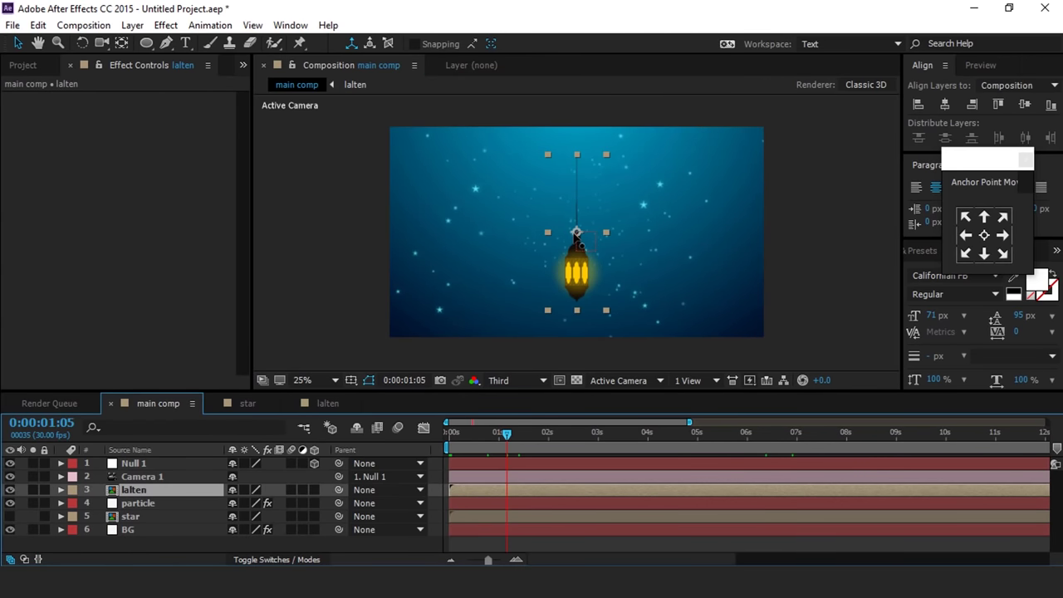
{"action": "left_click", "coordinate": [984, 216]}
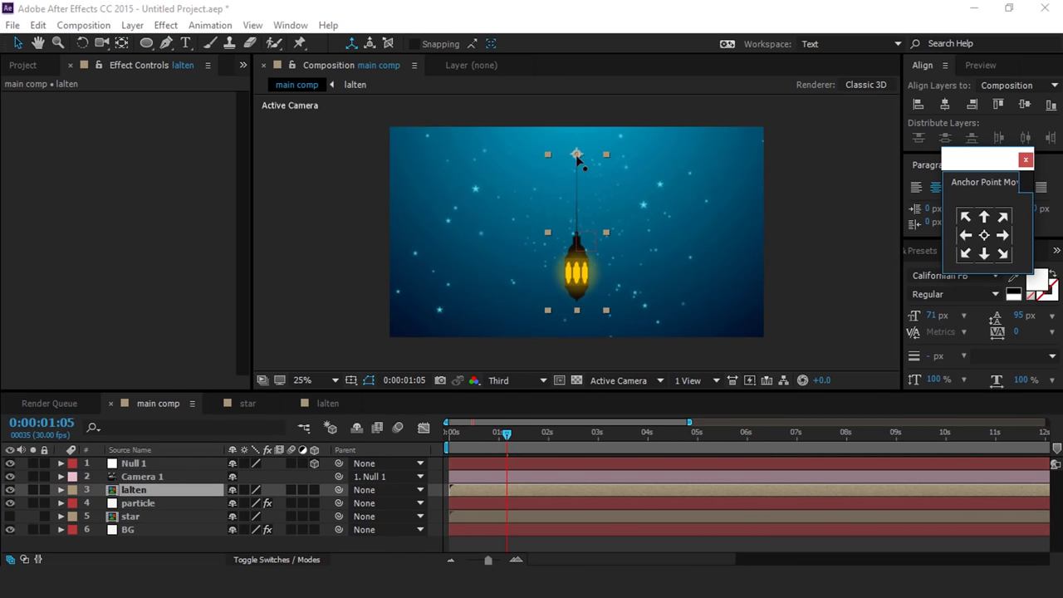
{"action": "key", "text": "r"}
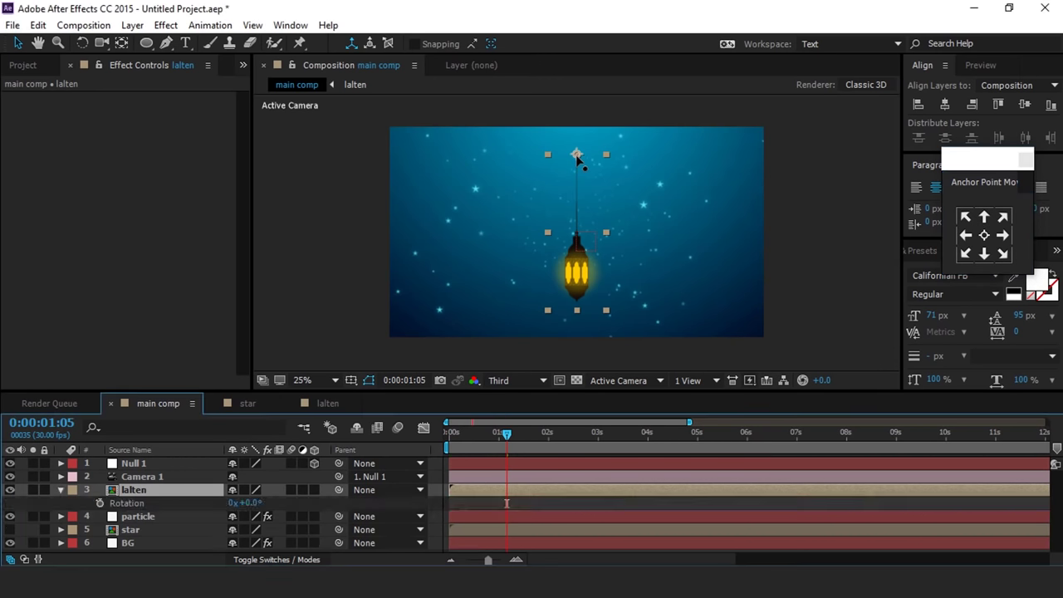
{"action": "left_click", "coordinate": [315, 489]}
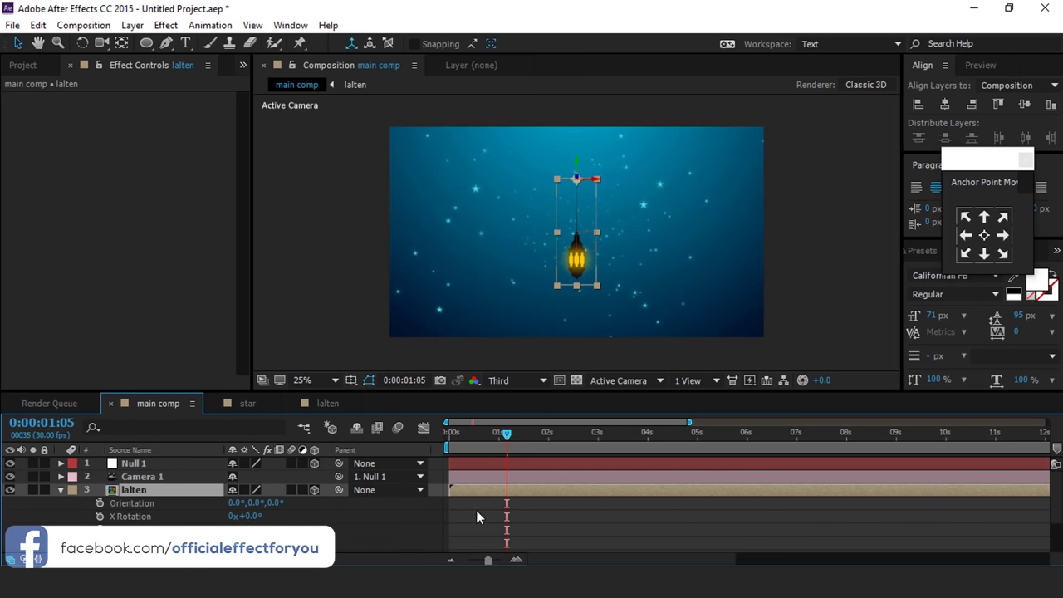
Step: Keyframe the lalten layer's Z Rotation at 26° at 0:00:01:05
{"action": "scroll", "coordinate": [284, 516], "scroll_direction": "down", "scroll_amount": 1}
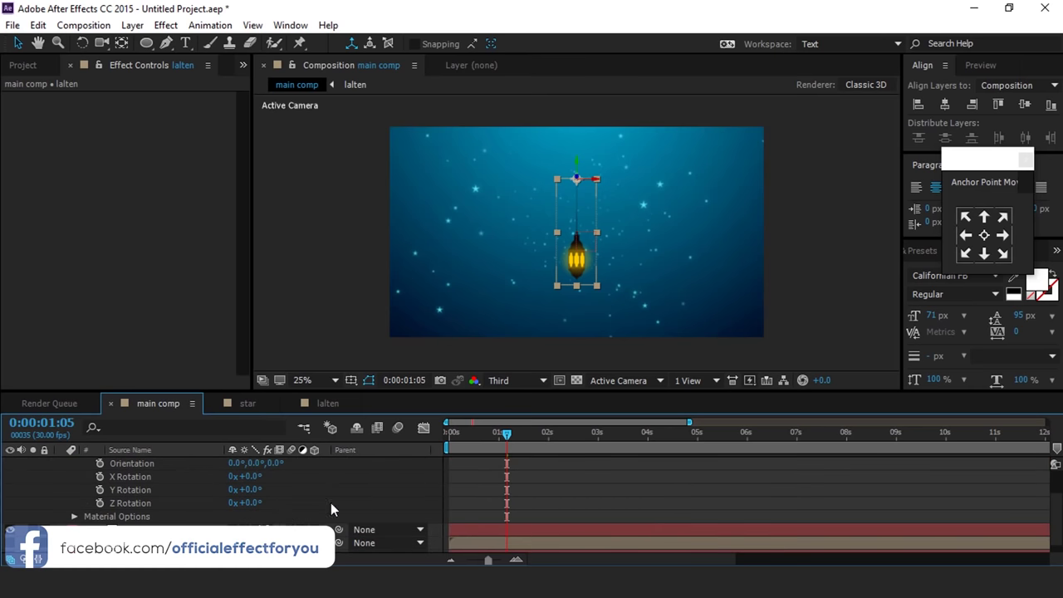
{"action": "left_click", "coordinate": [99, 503]}
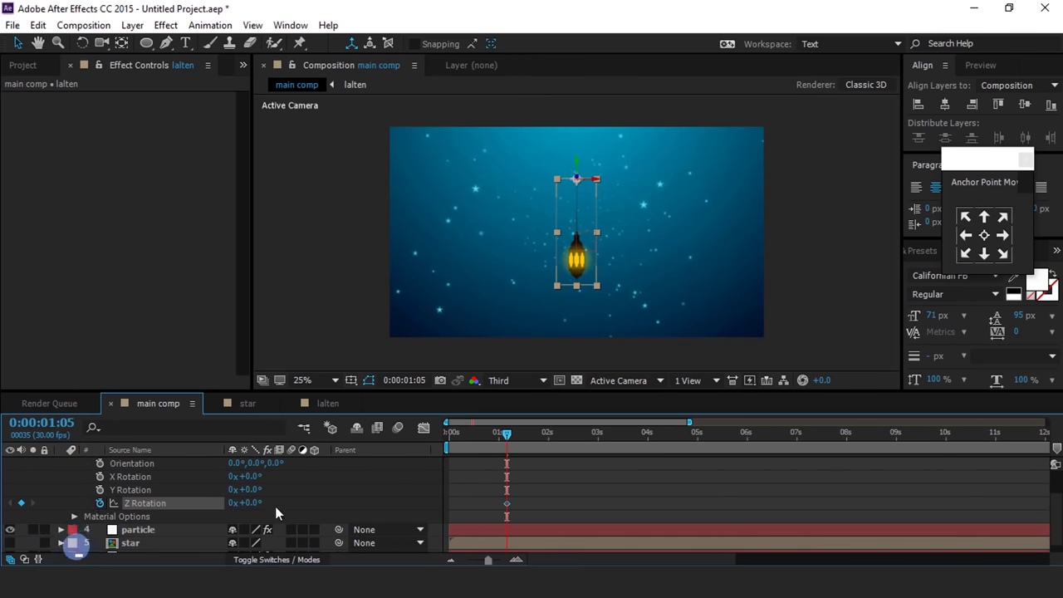
{"action": "left_click_drag", "start_coordinate": [250, 503], "coordinate": [273, 506]}
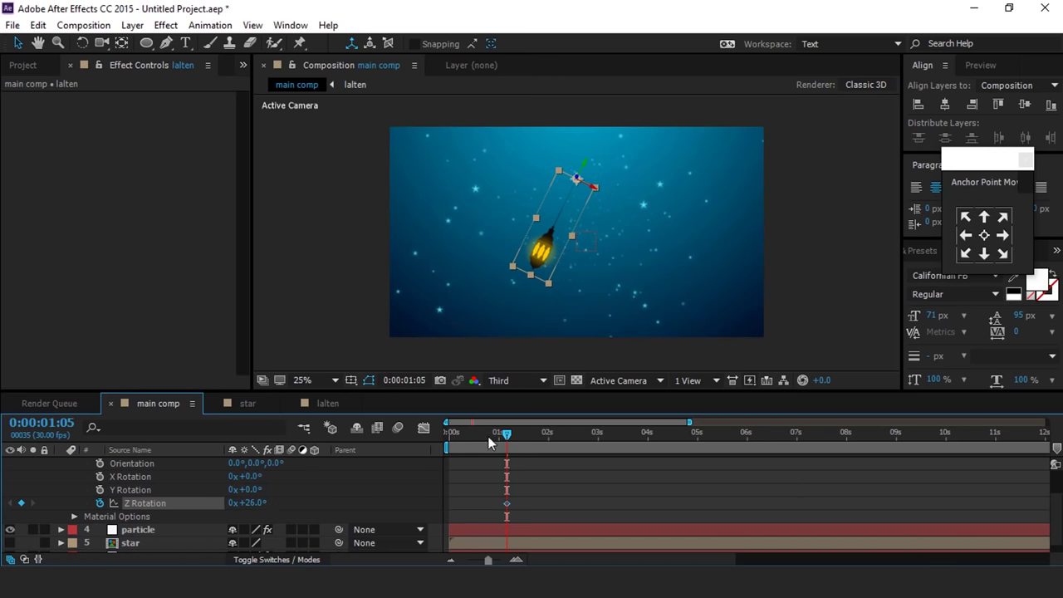
Step: Add alternating, diminishing Z Rotation keyframes to the lantern: -22° at 0:00:01:21, 24° at 0:00:02:07, continuing to -4° at 0:00:03:21
{"action": "left_click_drag", "start_coordinate": [507, 434], "coordinate": [534, 432]}
{"action": "left_click_drag", "start_coordinate": [254, 503], "coordinate": [219, 506]}
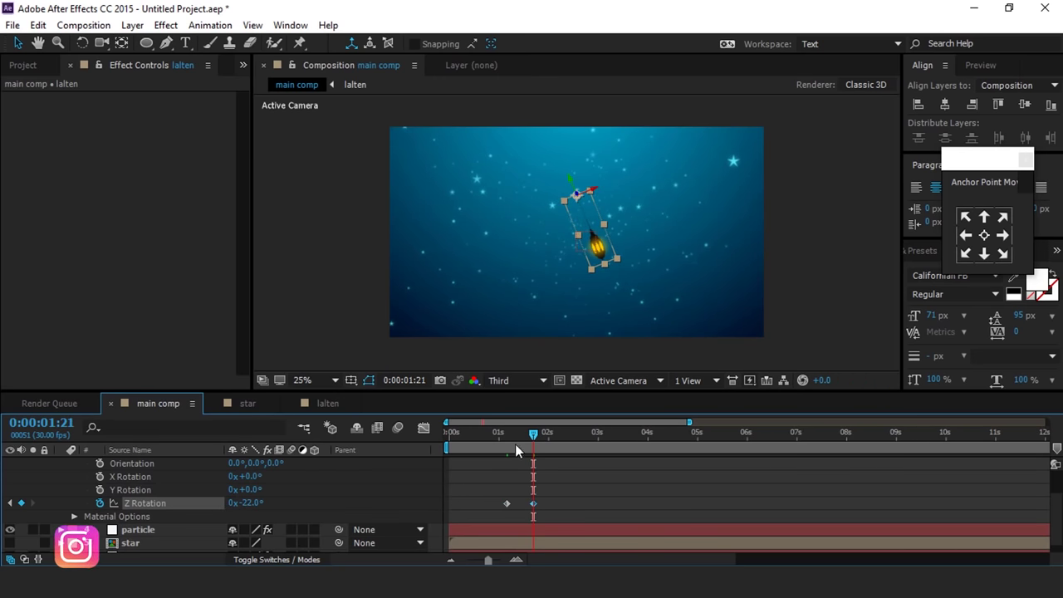
{"action": "left_click_drag", "start_coordinate": [532, 433], "coordinate": [556, 433]}
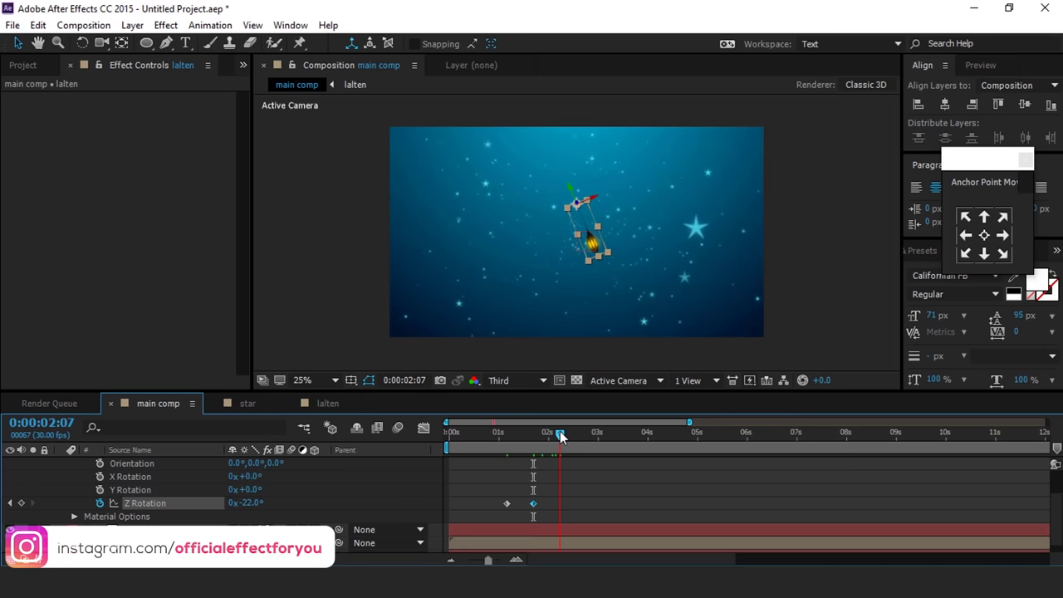
{"action": "left_click_drag", "start_coordinate": [251, 503], "coordinate": [285, 503]}
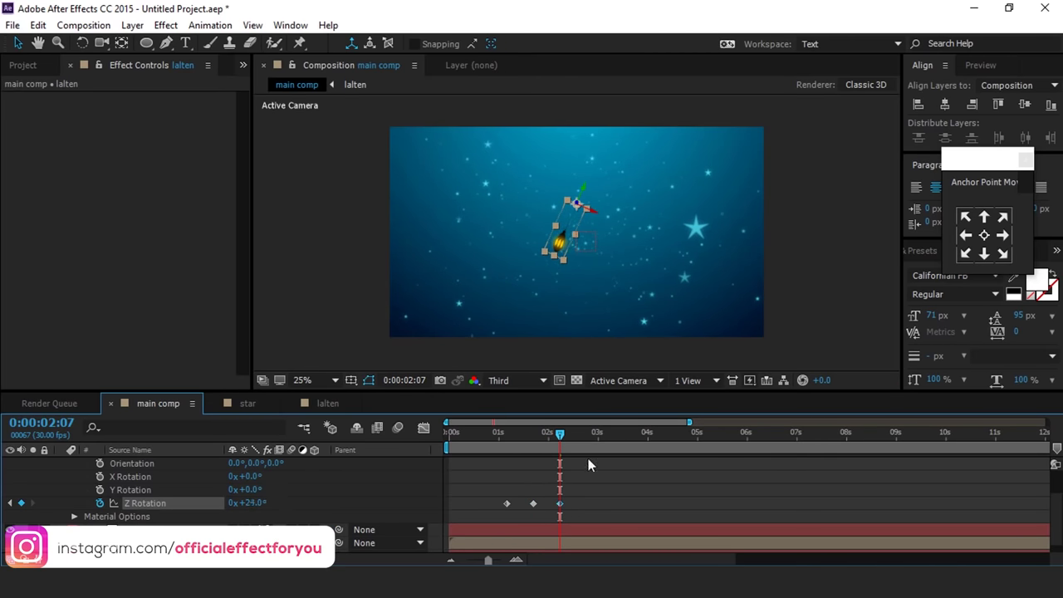
{"action": "left_click_drag", "start_coordinate": [558, 435], "coordinate": [580, 434]}
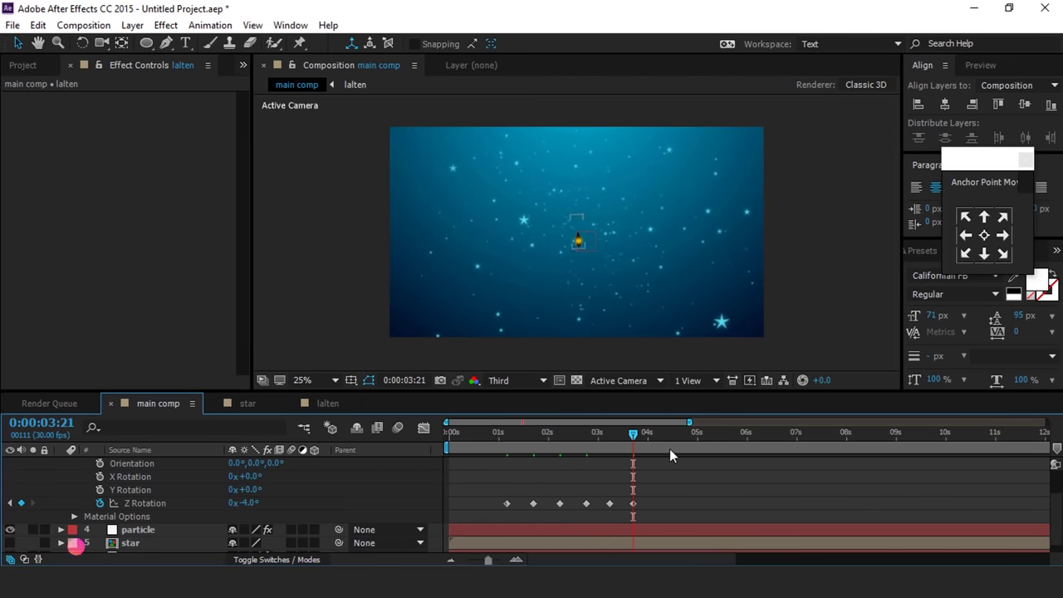
Step: Apply Easy Ease to all of the lalten layer's Z Rotation keyframes
{"action": "left_click", "coordinate": [670, 451]}
{"action": "left_click_drag", "start_coordinate": [687, 481], "coordinate": [453, 513]}
{"action": "right_click", "coordinate": [534, 504]}
{"action": "mouse_move", "coordinate": [647, 490]}
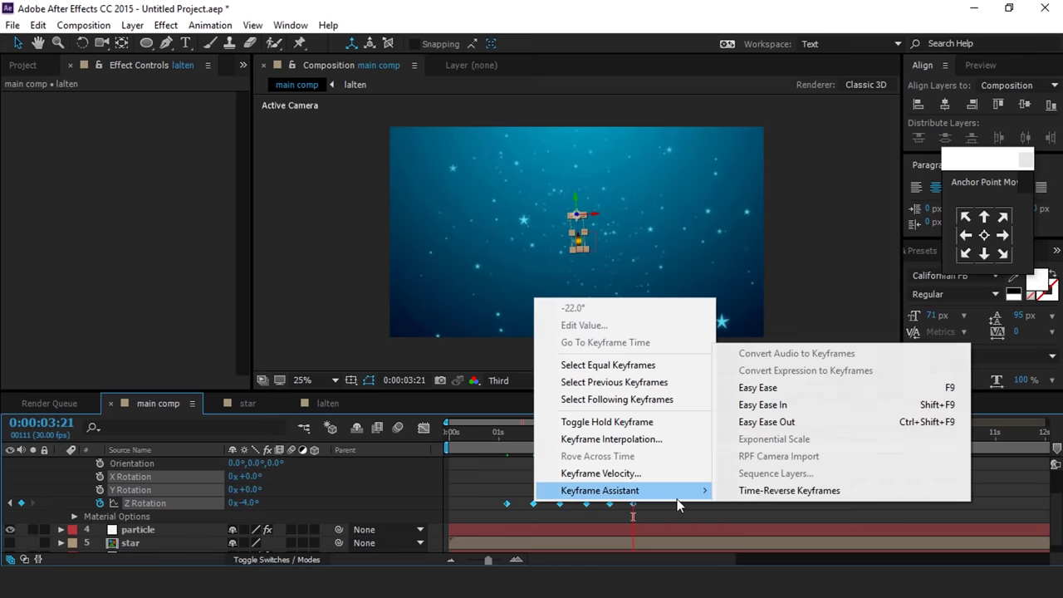
{"action": "left_click", "coordinate": [802, 388]}
Step: Shift the Z Rotation keyframes about half a second earlier and preview the swing from the start
{"action": "left_click_drag", "start_coordinate": [507, 503], "coordinate": [480, 504]}
{"action": "scroll", "coordinate": [480, 504], "scroll_direction": "up", "scroll_amount": 1}
{"action": "left_click_drag", "start_coordinate": [465, 436], "coordinate": [447, 437]}
{"action": "key", "text": "space"}
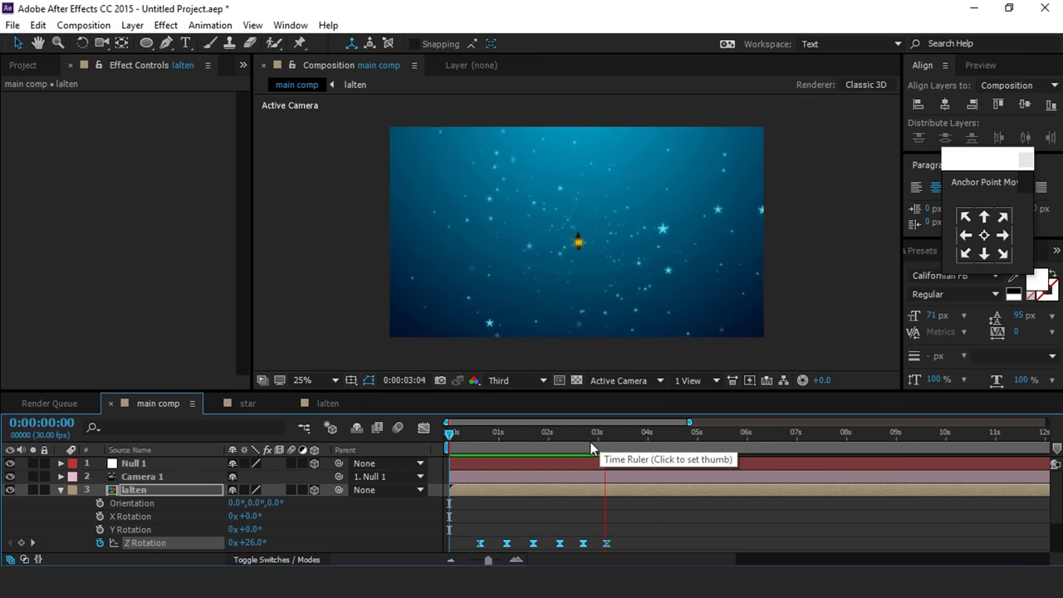
Step: At 0:00:00:13, bring the lalten layer closer to the camera with a Z position of about -1931
{"action": "left_click", "coordinate": [575, 486]}
{"action": "left_click_drag", "start_coordinate": [601, 436], "coordinate": [471, 436]}
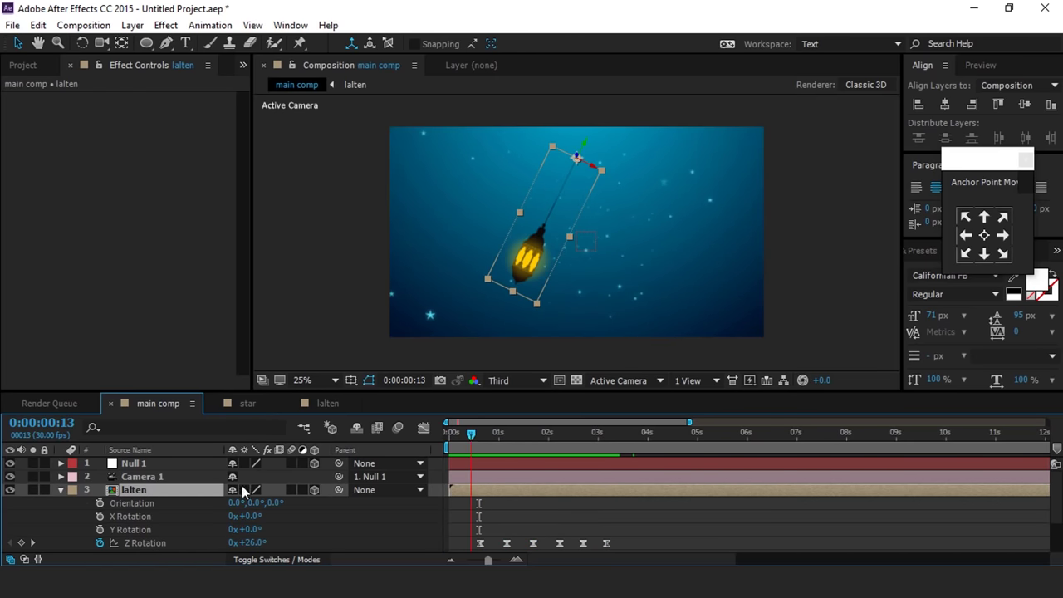
{"action": "key", "text": "p"}
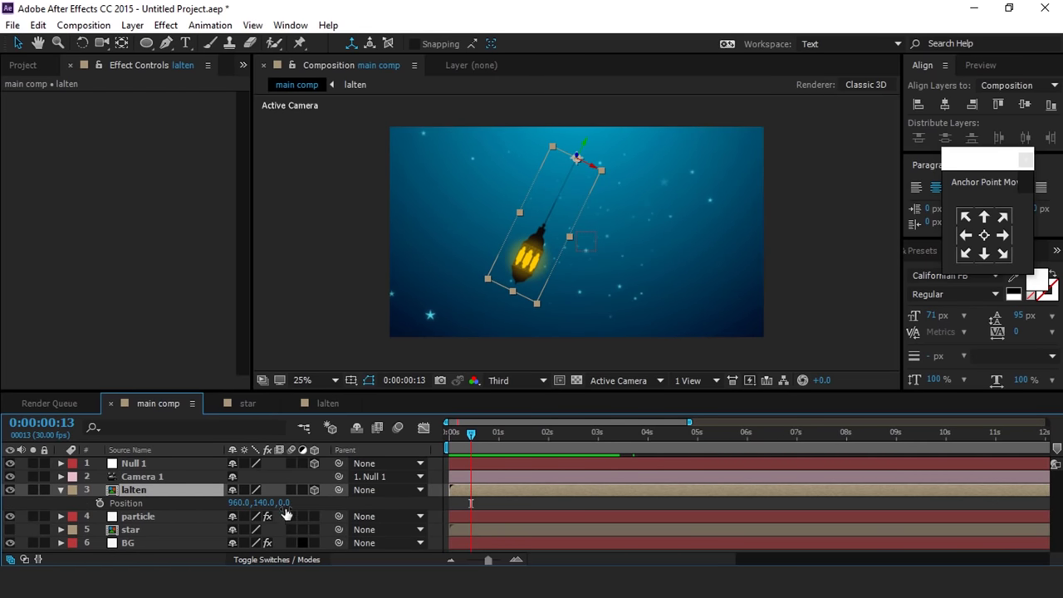
{"action": "left_click_drag", "start_coordinate": [285, 505], "coordinate": [157, 515]}
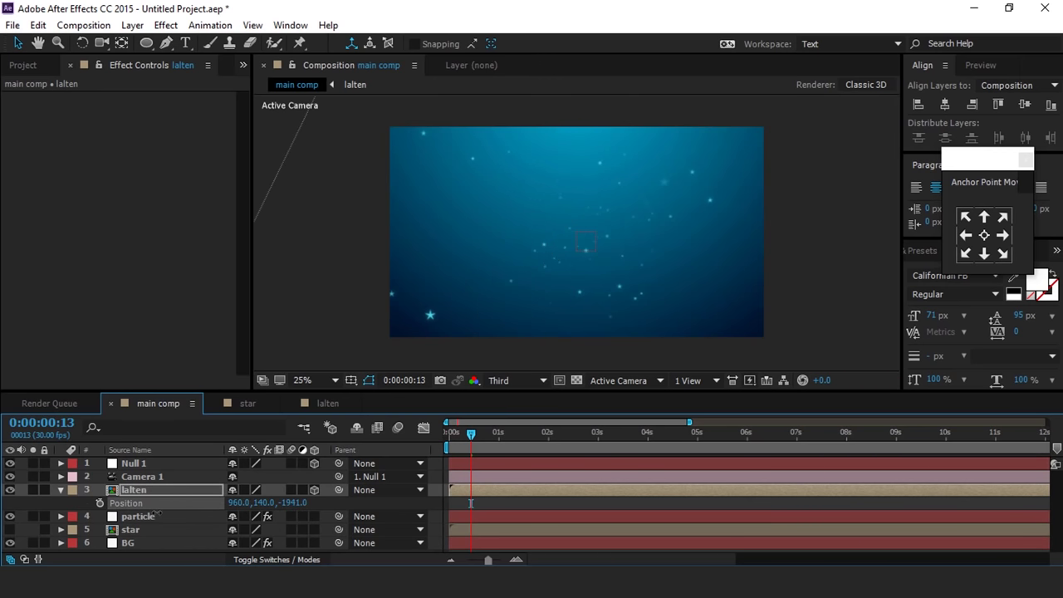
Step: Shift the lalten layer to start about half a second in, and scrub to 0:00:02:12 to check the swing
{"action": "left_click", "coordinate": [537, 491]}
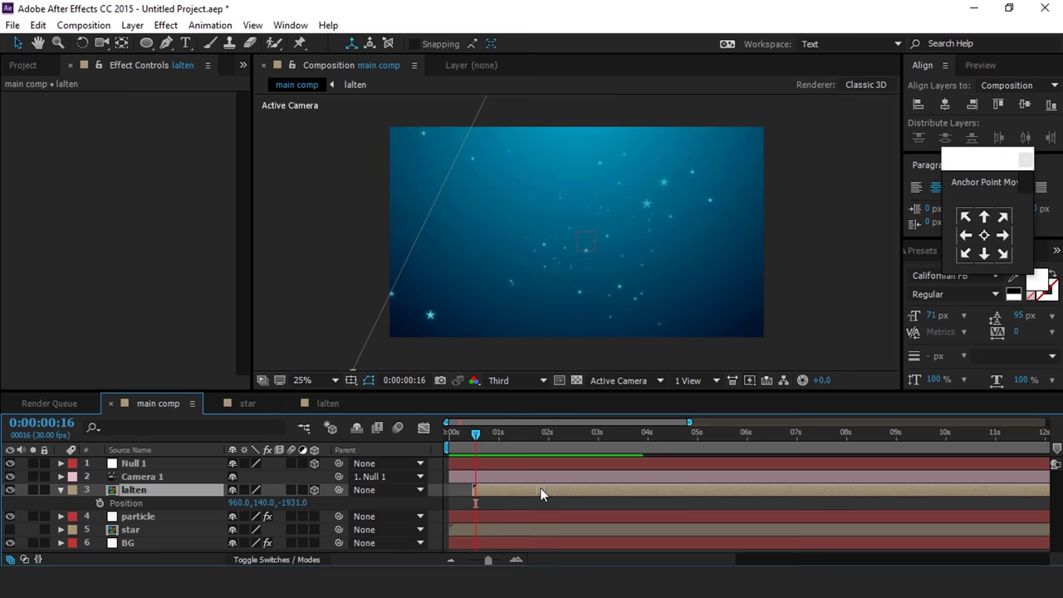
{"action": "left_click", "coordinate": [449, 433]}
{"action": "left_click", "coordinate": [562, 491]}
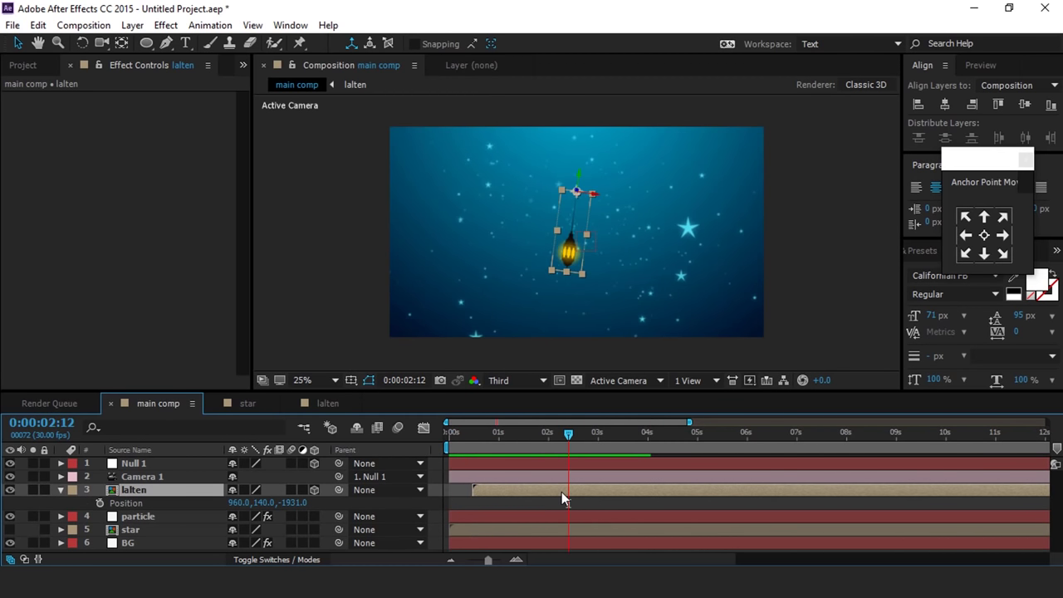
Step: Duplicate the lalten layer twice and set the middle copy's Z position to -3253
{"action": "key", "text": "ctrl+d"}
{"action": "key", "text": "ctrl+d"}
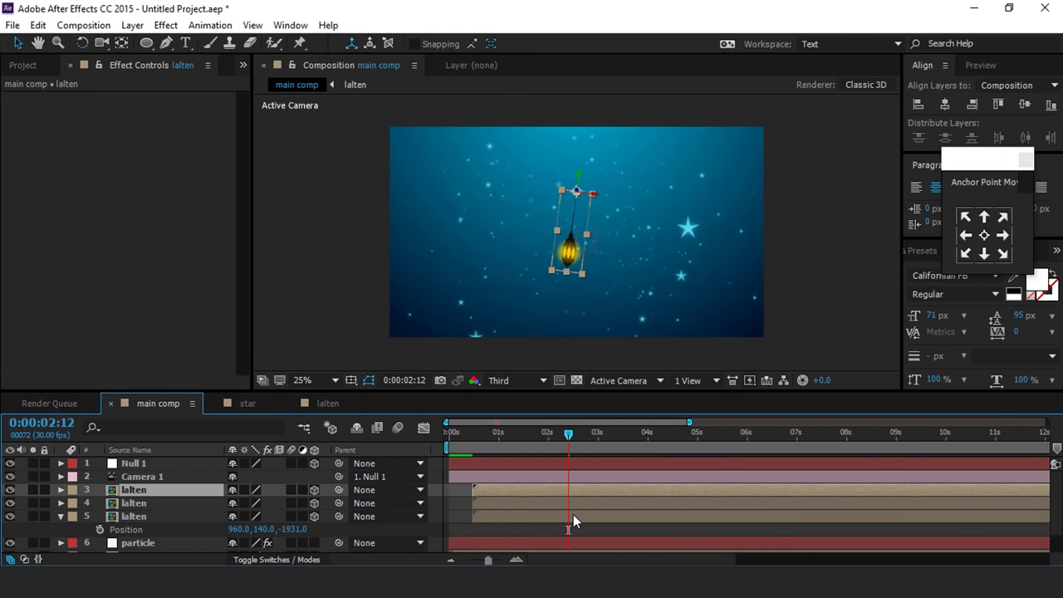
{"action": "left_click", "coordinate": [523, 507]}
{"action": "key", "text": "p"}
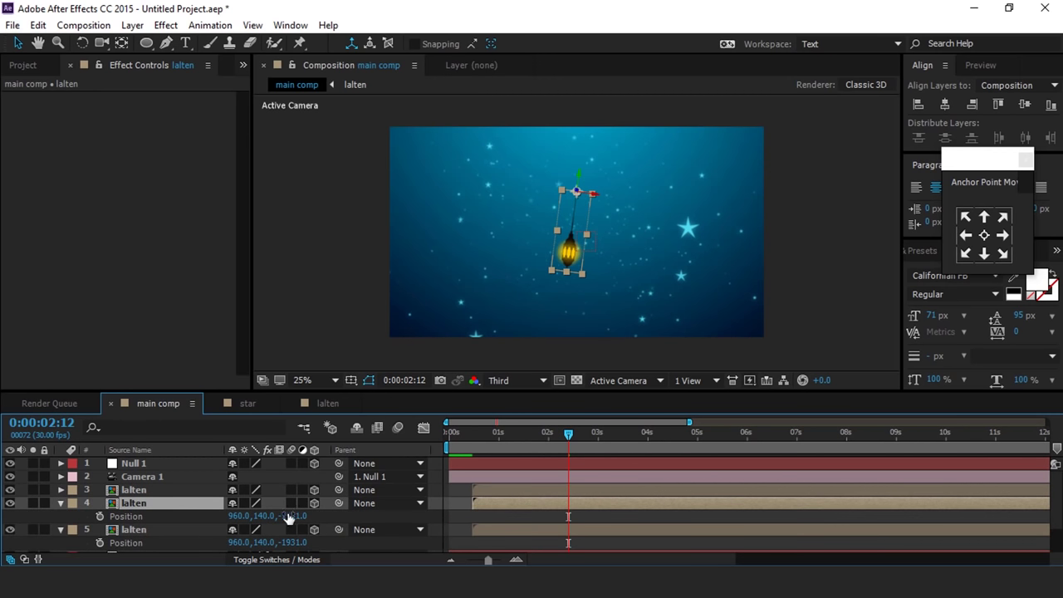
{"action": "left_click_drag", "start_coordinate": [291, 515], "coordinate": [71, 516]}
Step: Set the uppermost lalten copy's Z position to -4521 and delay the middle copy to start about 1.2 seconds in
{"action": "left_click", "coordinate": [524, 489]}
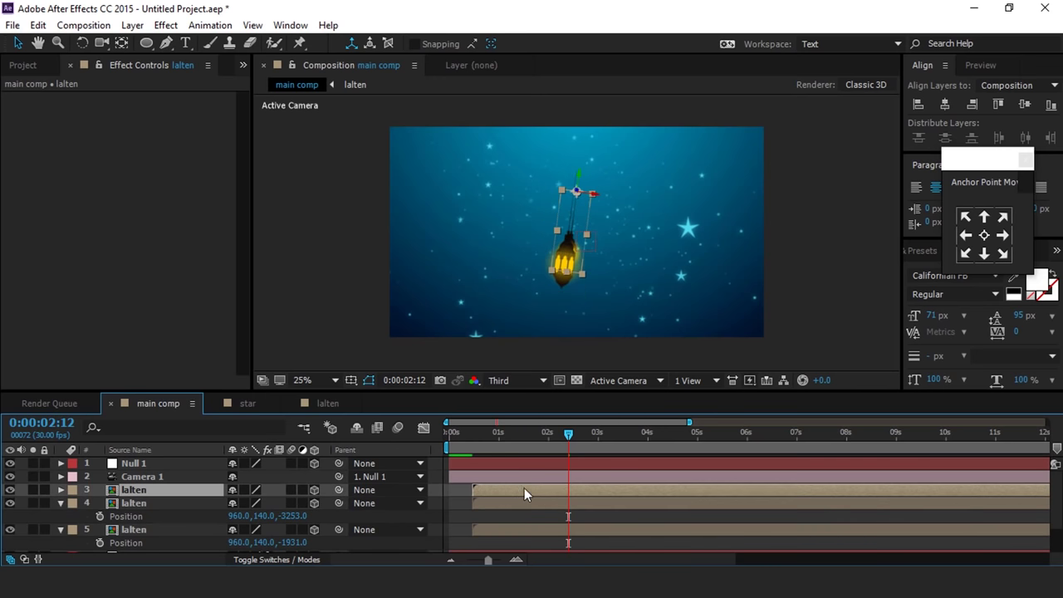
{"action": "key", "text": "p"}
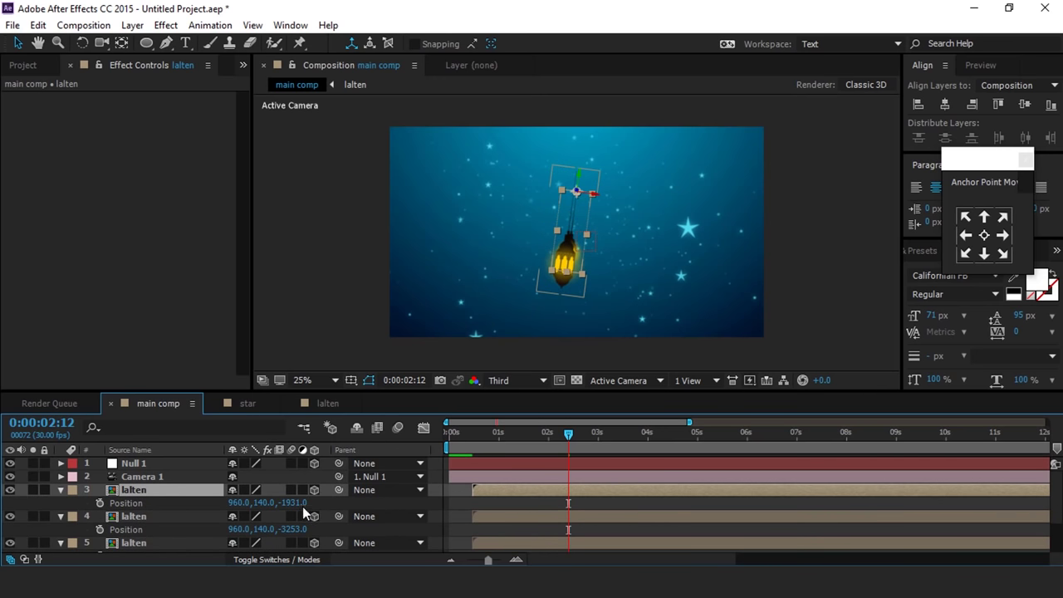
{"action": "left_click_drag", "start_coordinate": [284, 502], "coordinate": [111, 521]}
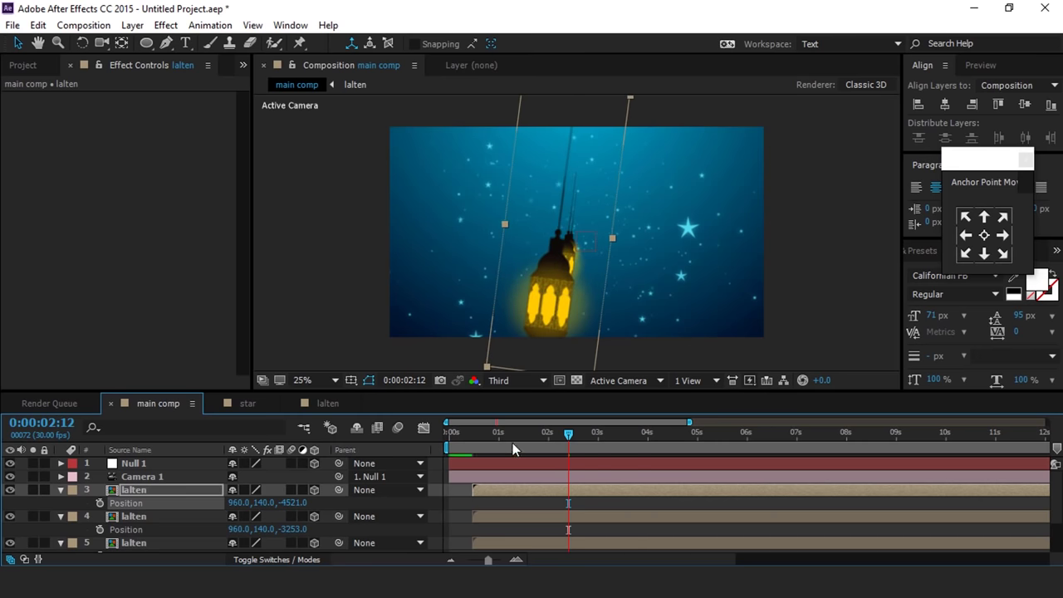
{"action": "key", "text": "Home"}
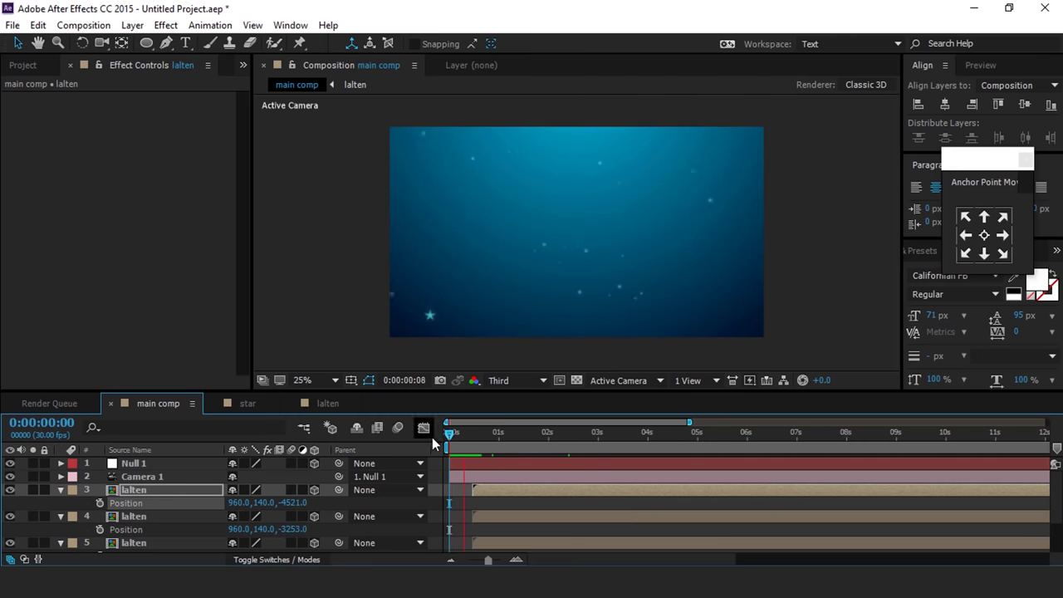
{"action": "left_click_drag", "start_coordinate": [574, 516], "coordinate": [615, 507]}
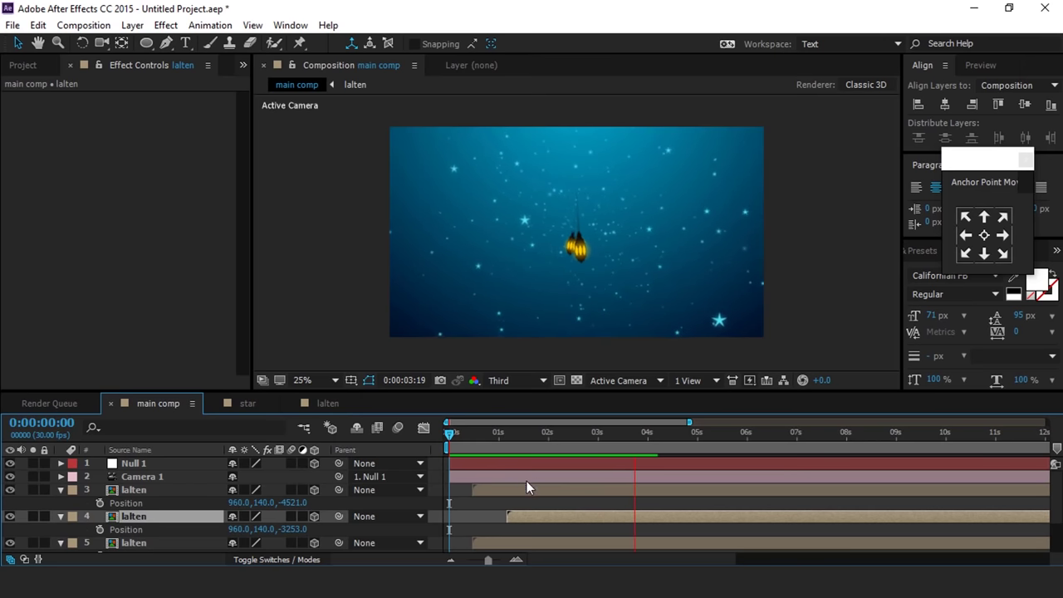
Step: Keyframe the opacity of all three lalten layers at 100% on 0:00:03:22 and 0% on 0:00:04:02
{"action": "left_click", "coordinate": [464, 436]}
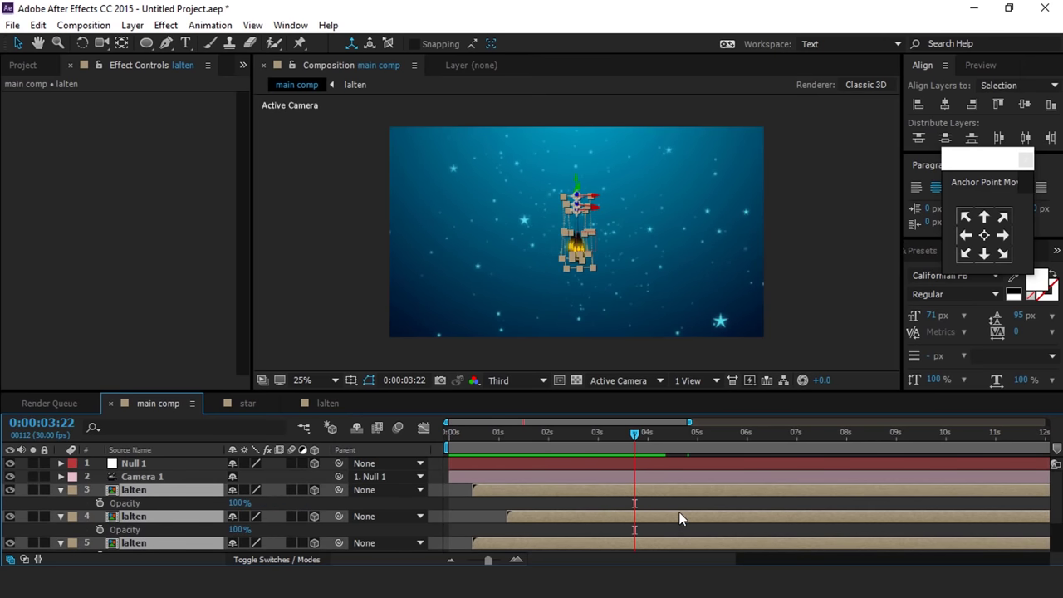
{"action": "scroll", "coordinate": [678, 511], "scroll_direction": "down", "scroll_amount": 2}
{"action": "scroll", "coordinate": [588, 502], "scroll_direction": "up", "scroll_amount": 2}
{"action": "left_click", "coordinate": [100, 503]}
{"action": "left_click", "coordinate": [100, 529]}
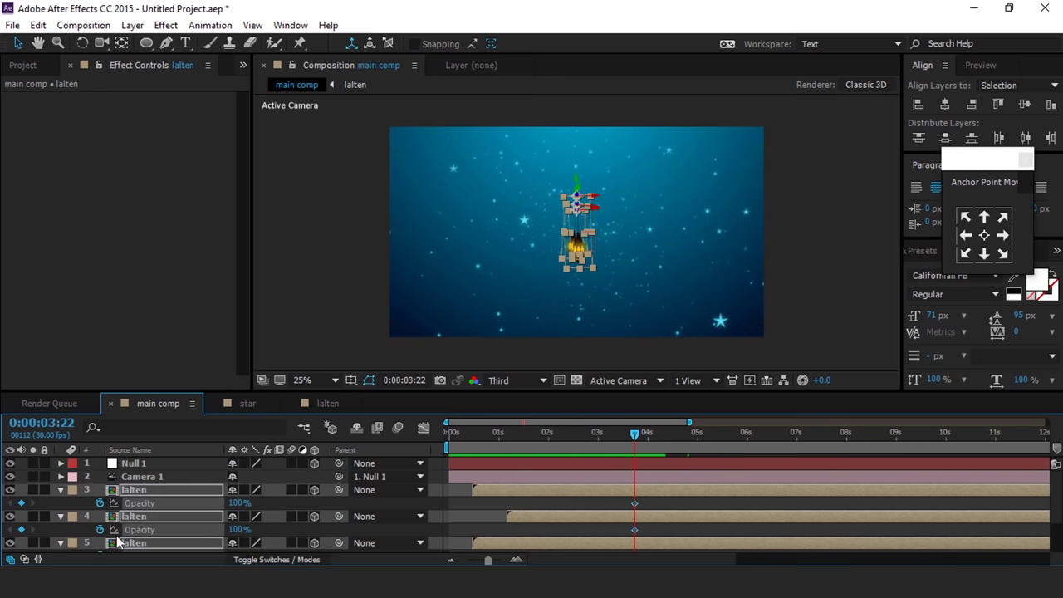
{"action": "left_click_drag", "start_coordinate": [646, 433], "coordinate": [651, 434]}
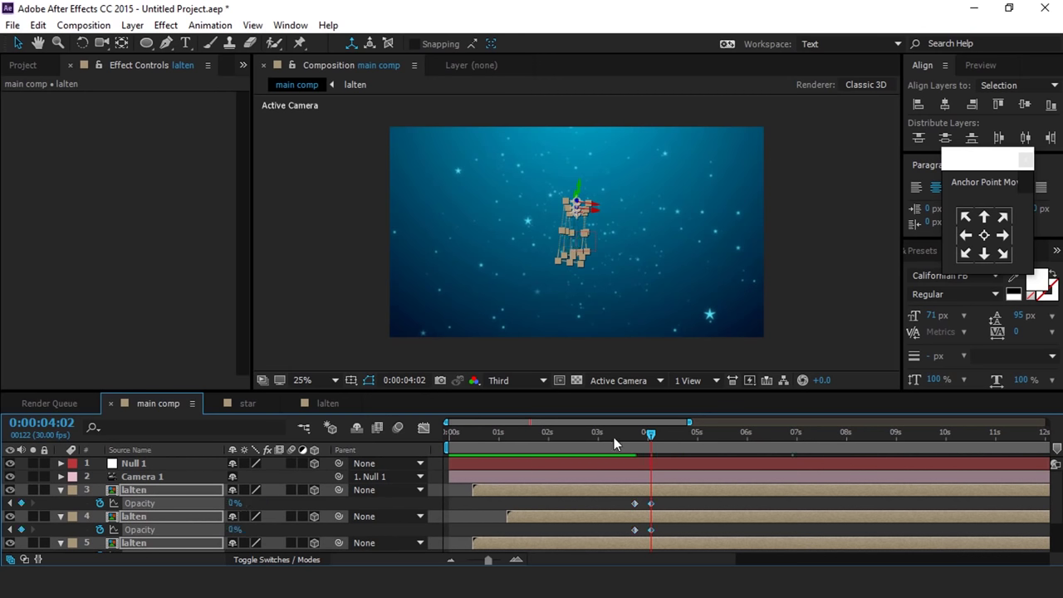
Step: Shift the lalten opacity keyframes slightly earlier, ending at about 0:00:03:22, and preview the lanterns' fade-out
{"action": "left_click_drag", "start_coordinate": [579, 439], "coordinate": [523, 454]}
{"action": "key", "text": "space"}
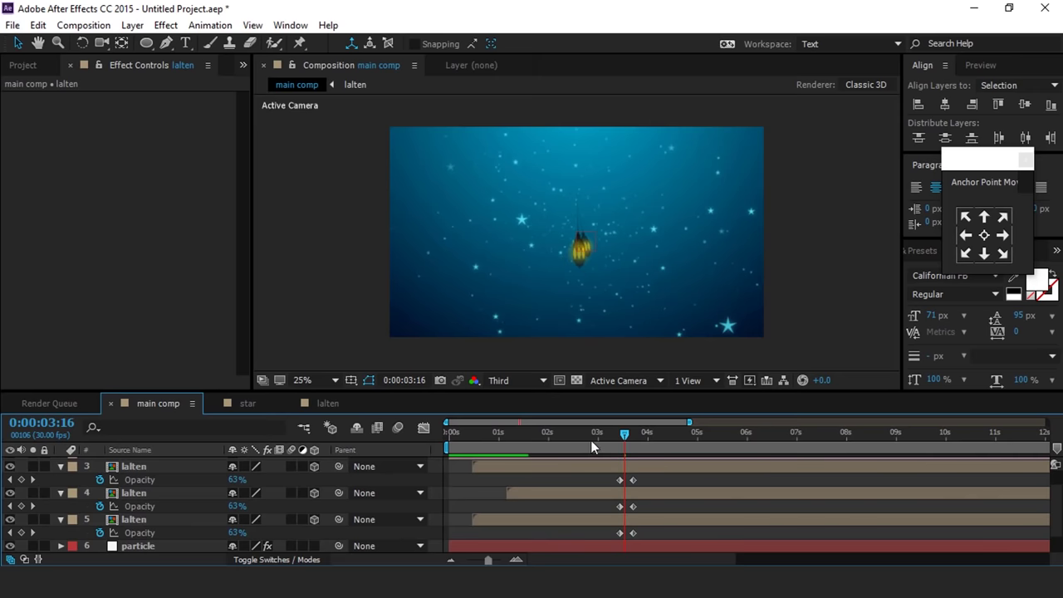
{"action": "left_click", "coordinate": [568, 439]}
{"action": "key", "text": "space"}
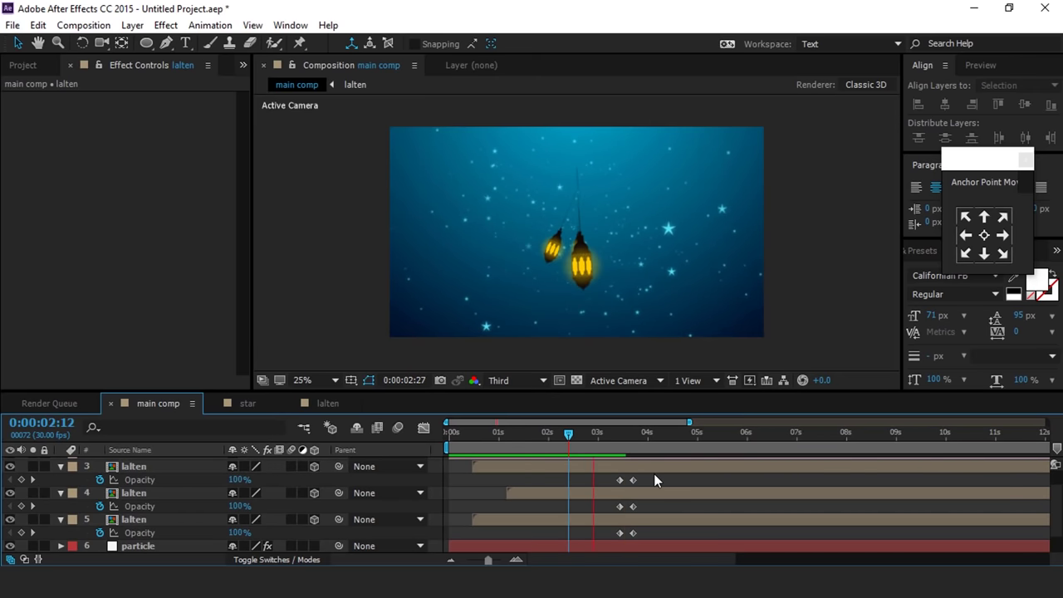
{"action": "key", "text": "space"}
{"action": "left_click", "coordinate": [572, 442]}
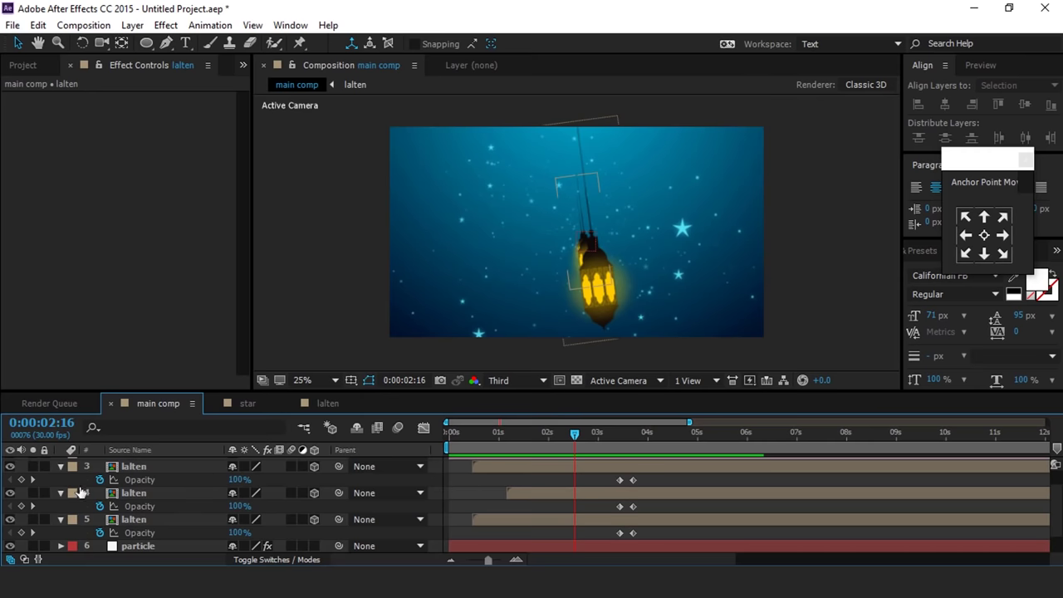
Step: Collapse the properties of the three lalten layers, bring up the project items and deselect all layers
{"action": "left_click", "coordinate": [133, 467]}
{"action": "left_click", "coordinate": [137, 519], "text": "shift"}
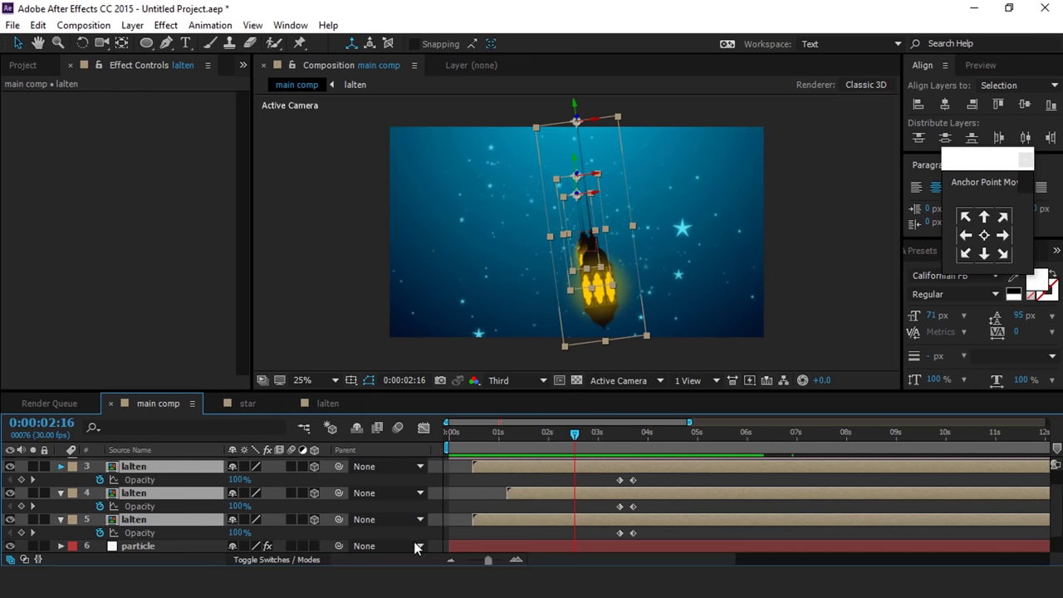
{"action": "key", "text": "t"}
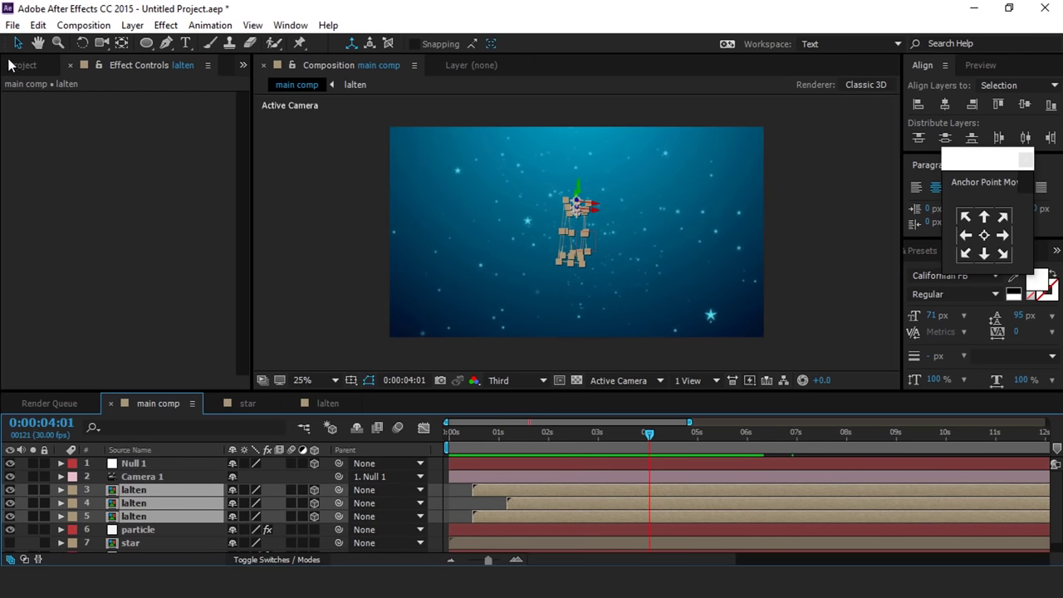
{"action": "left_click", "coordinate": [20, 66]}
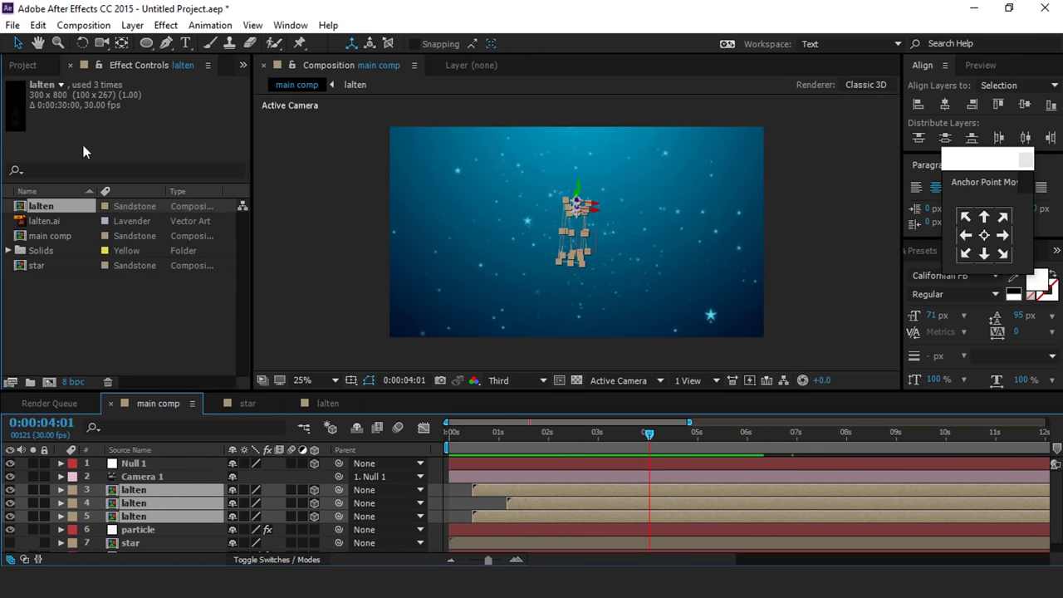
{"action": "left_click", "coordinate": [192, 328]}
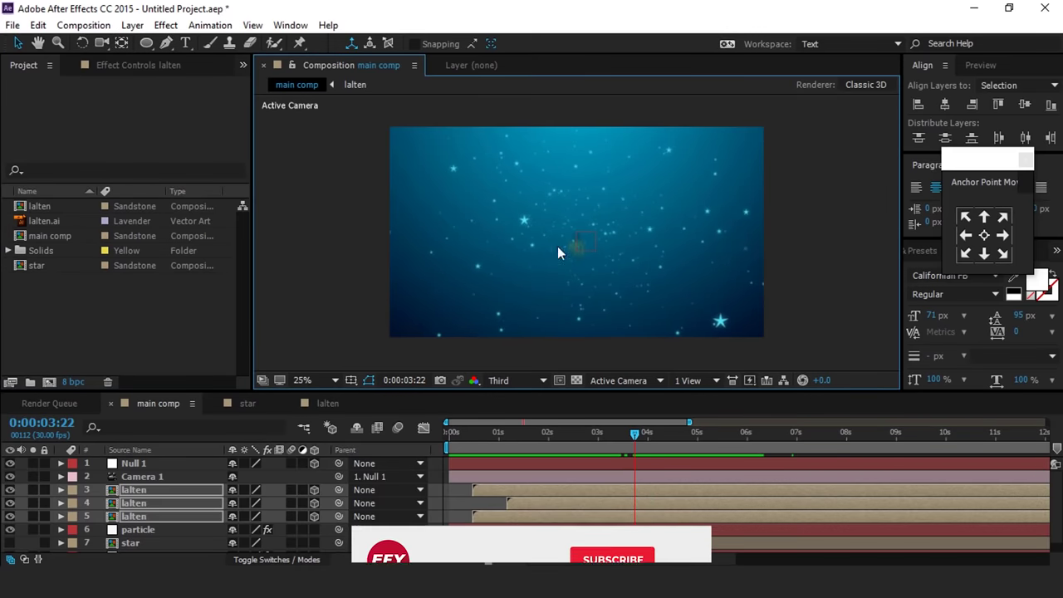
{"action": "left_click", "coordinate": [503, 352]}
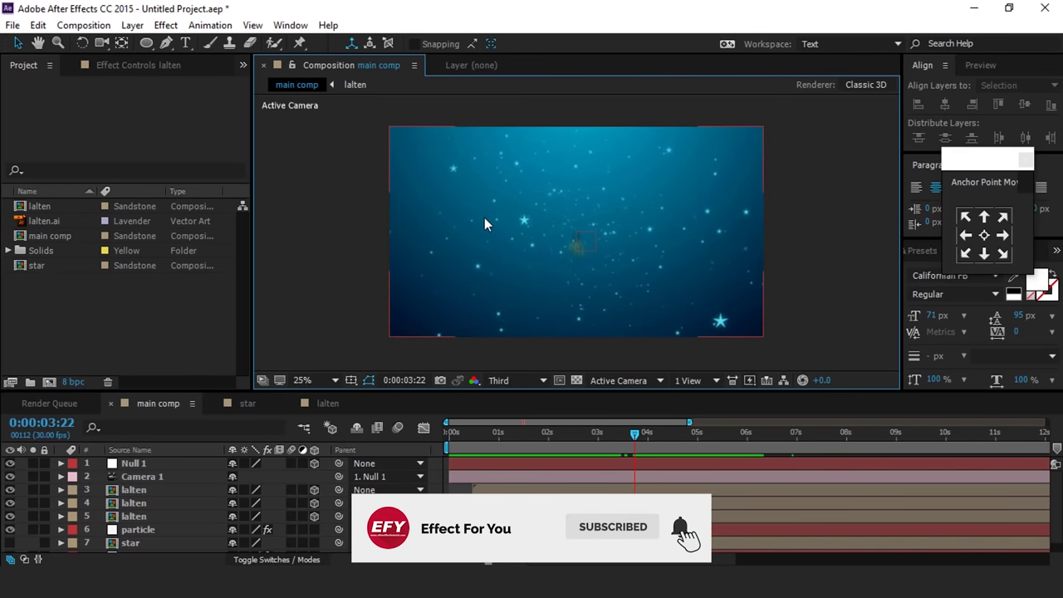
{"action": "key", "text": "F2"}
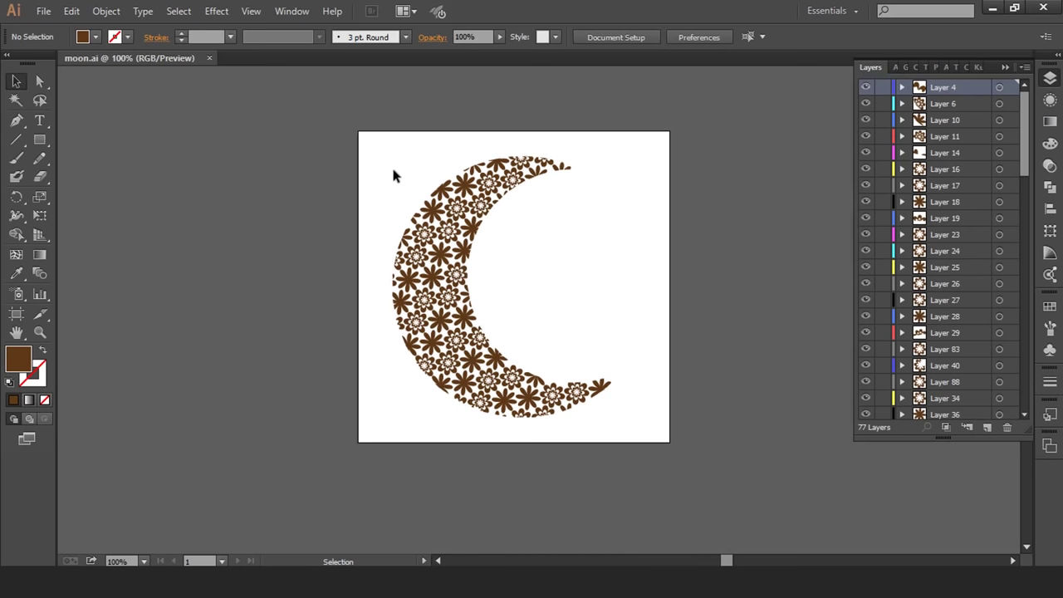
Step: Switch to Illustrator and examine how the crescent's flower shapes in moon.ai are separated into layers
{"action": "left_click_drag", "start_coordinate": [587, 426], "coordinate": [612, 428]}
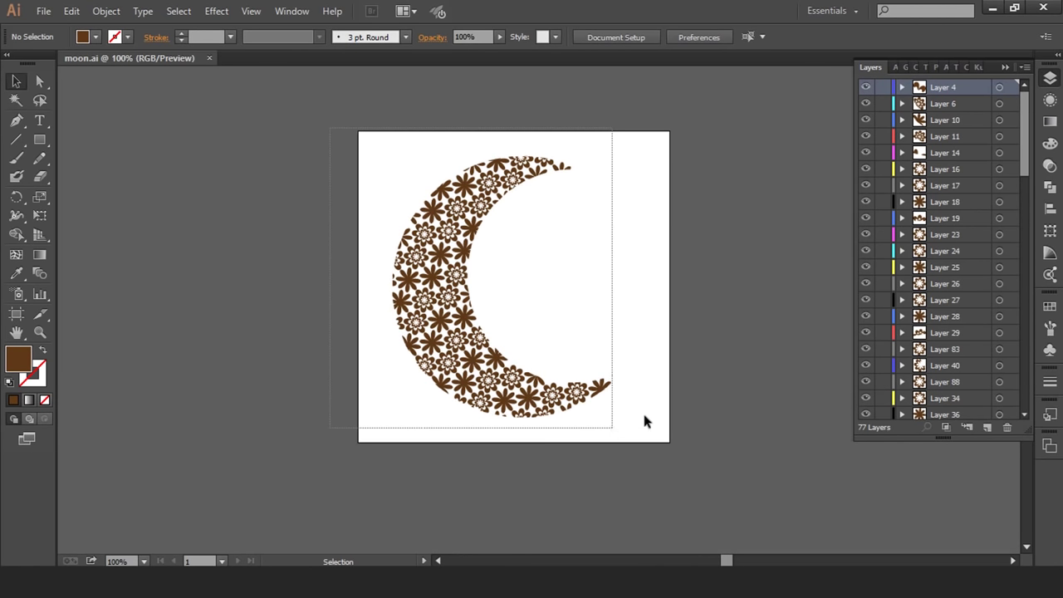
{"action": "left_click", "coordinate": [704, 283]}
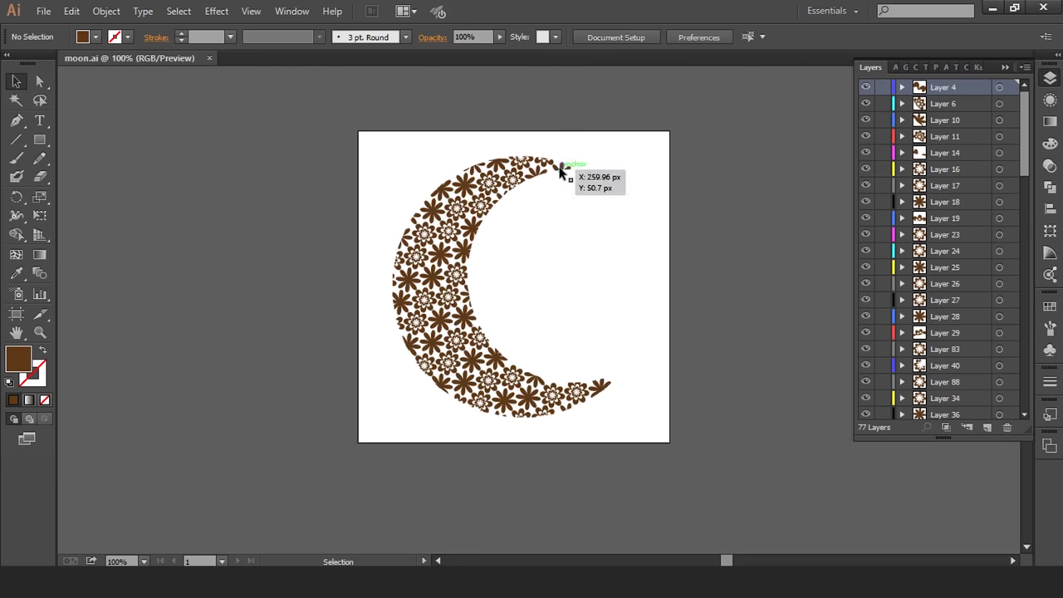
{"action": "scroll", "coordinate": [562, 171], "scroll_direction": "up", "scroll_amount": 1}
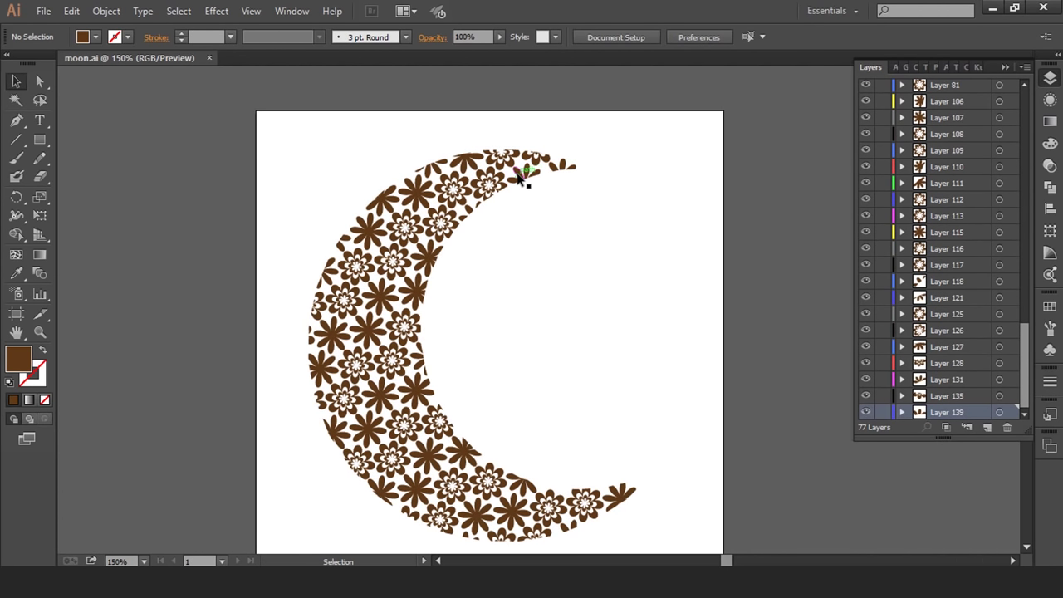
{"action": "left_click", "coordinate": [558, 166]}
{"action": "left_click", "coordinate": [495, 190]}
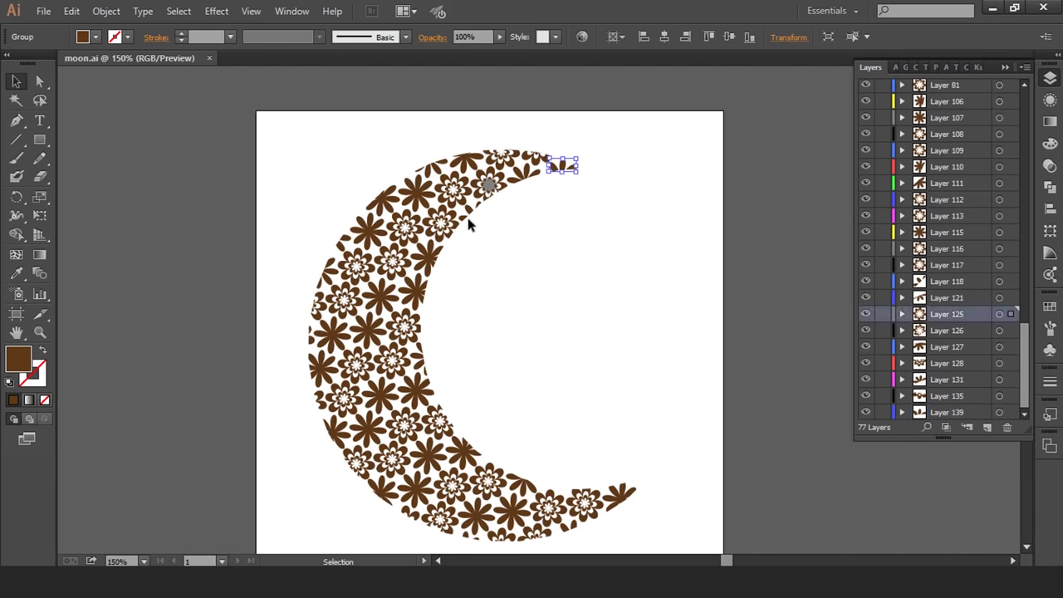
{"action": "left_click", "coordinate": [471, 218]}
{"action": "left_click", "coordinate": [994, 10]}
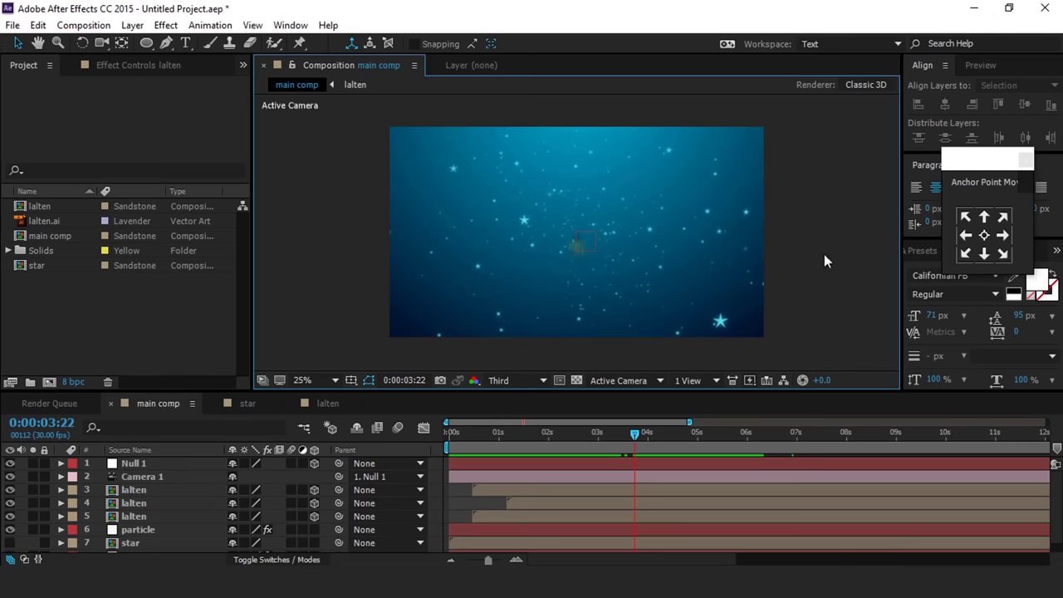
Step: Import moon.ai from the Ramadan Kareem folder into After Effects as a Composition with Layer Size footage dimensions
{"action": "key", "text": "alt+Tab"}
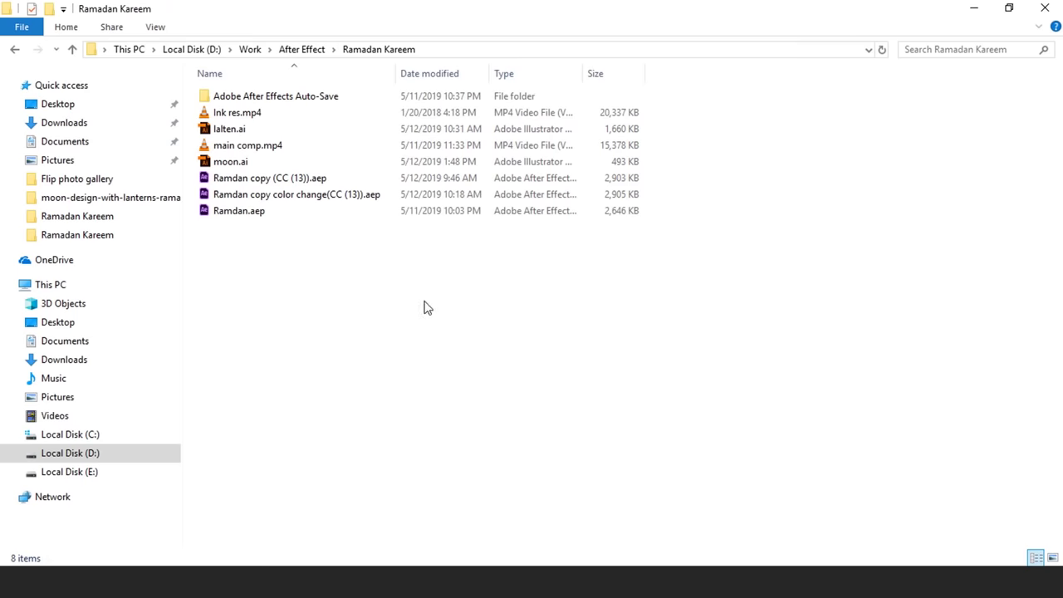
{"action": "left_click", "coordinate": [222, 163]}
{"action": "left_click_drag", "start_coordinate": [235, 167], "coordinate": [152, 322]}
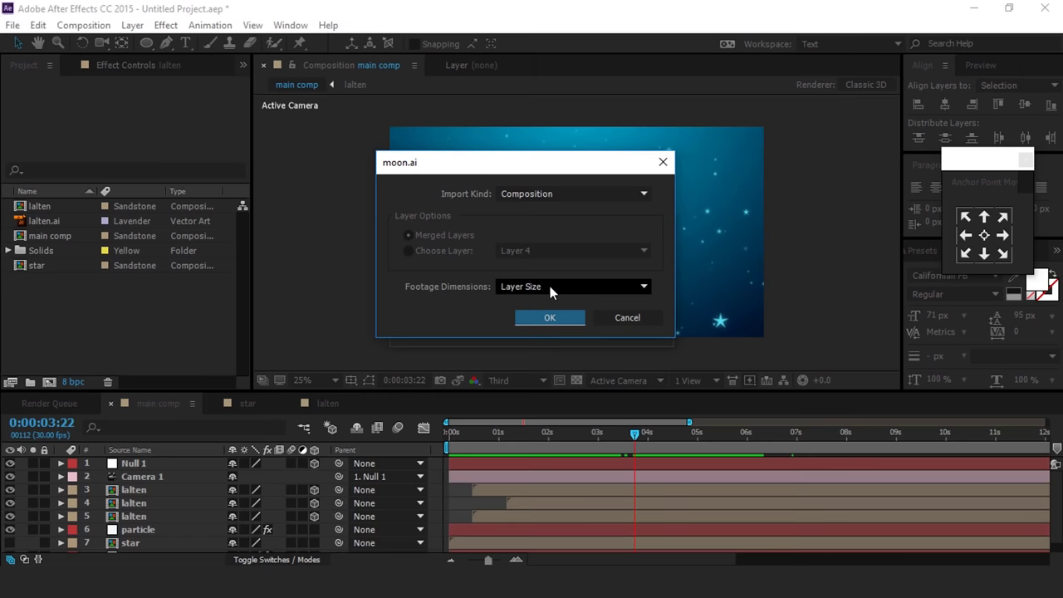
{"action": "left_click", "coordinate": [550, 320]}
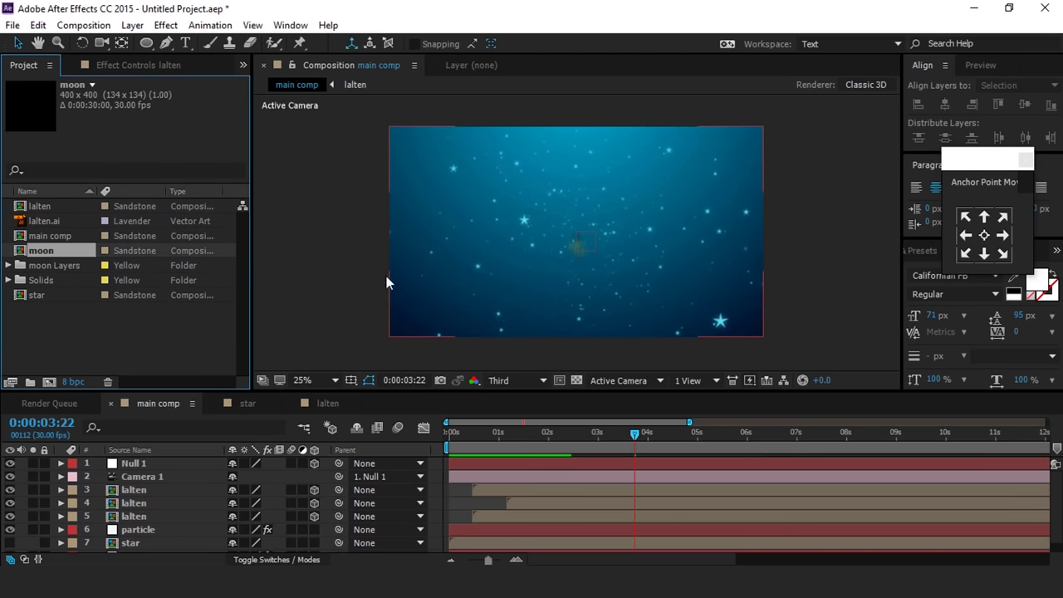
Step: Open the moon composition and enable continuous rasterization on all of its layers
{"action": "double_click", "coordinate": [42, 251]}
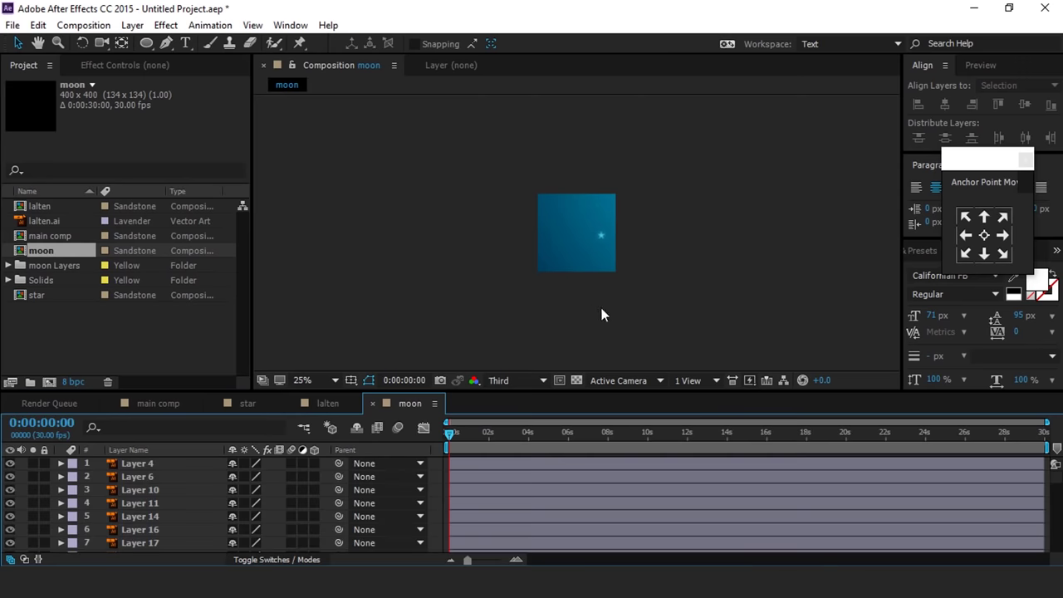
{"action": "key", "text": "period"}
{"action": "left_click", "coordinate": [152, 465]}
{"action": "key", "text": "ctrl+a"}
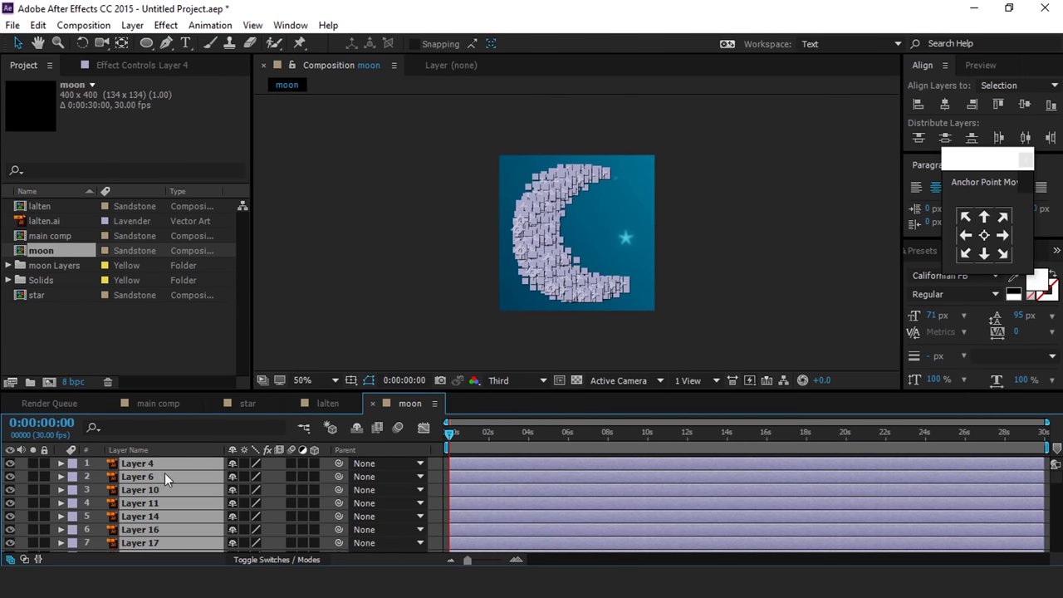
{"action": "left_click", "coordinate": [242, 463]}
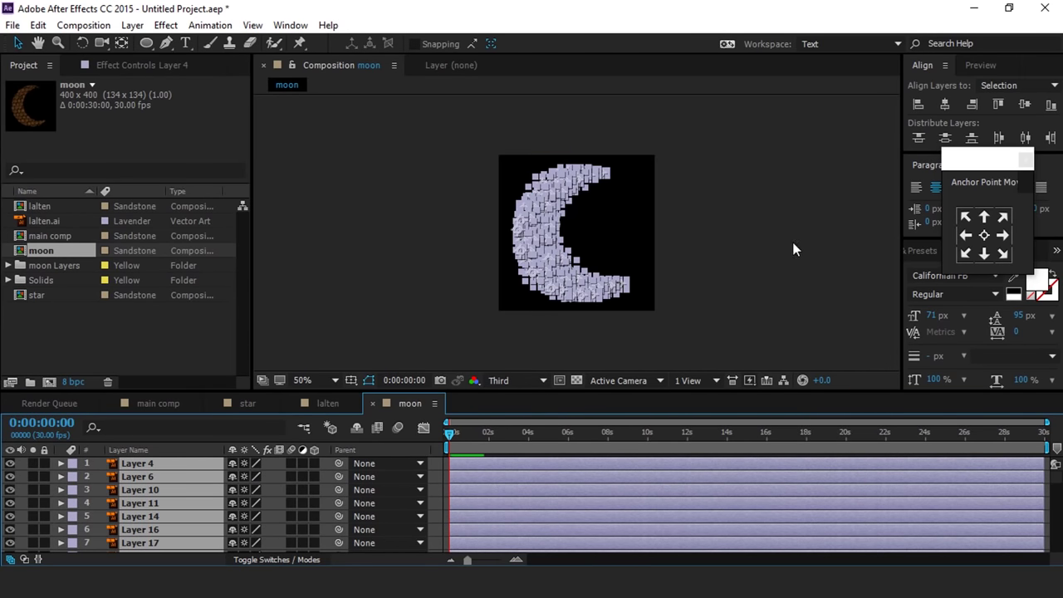
{"action": "left_click", "coordinate": [790, 242]}
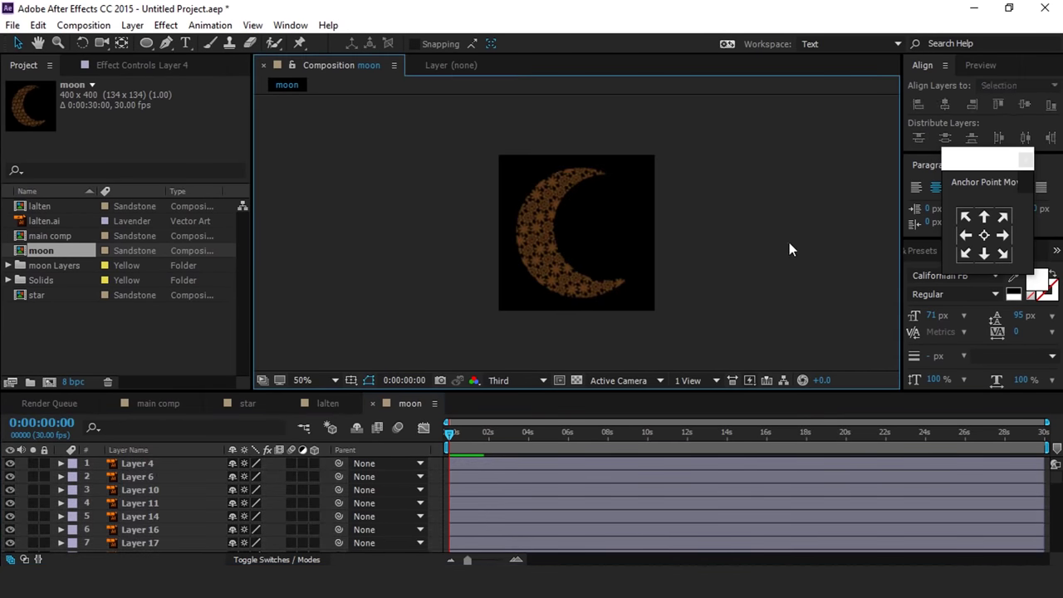
Step: Apply a Fill effect to Layer 4 of the moon composition and set its colour to FFFFFF
{"action": "left_click", "coordinate": [157, 467]}
{"action": "key", "text": "ctrl+space"}
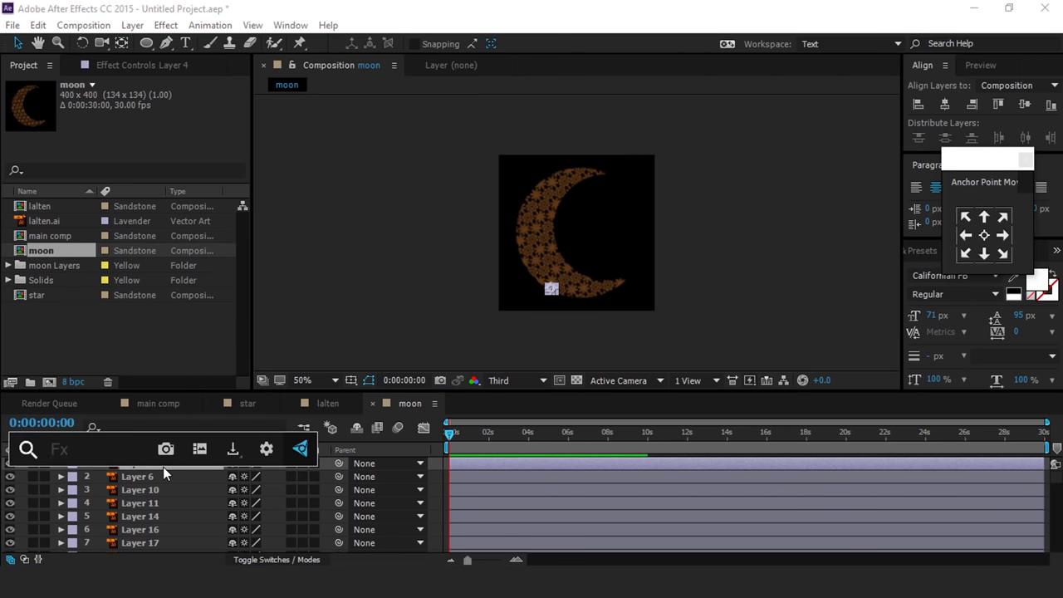
{"action": "type", "text": "fil"}
{"action": "left_click", "coordinate": [49, 444]}
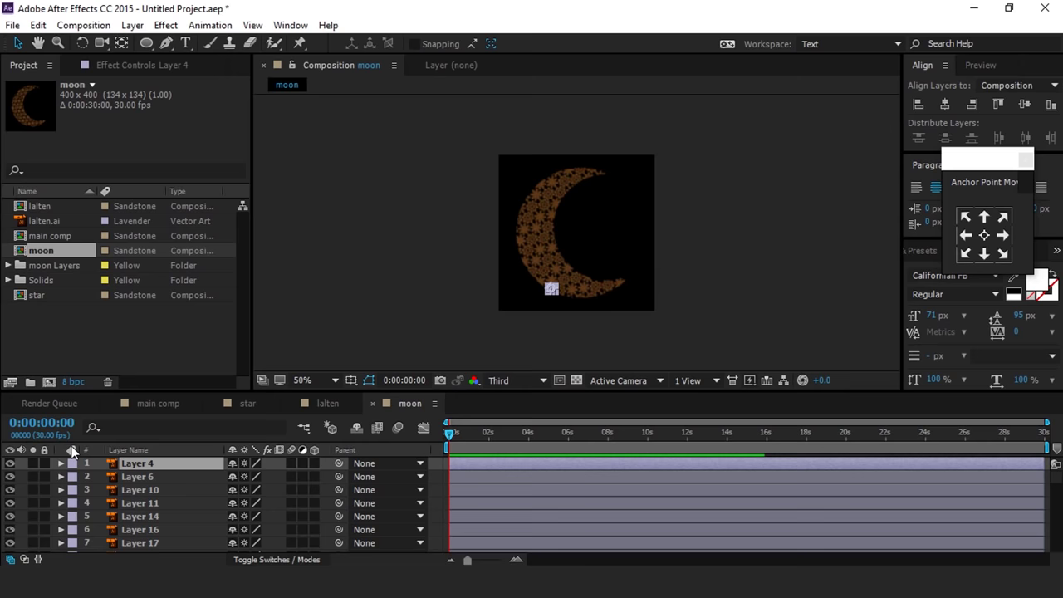
{"action": "left_click", "coordinate": [146, 138]}
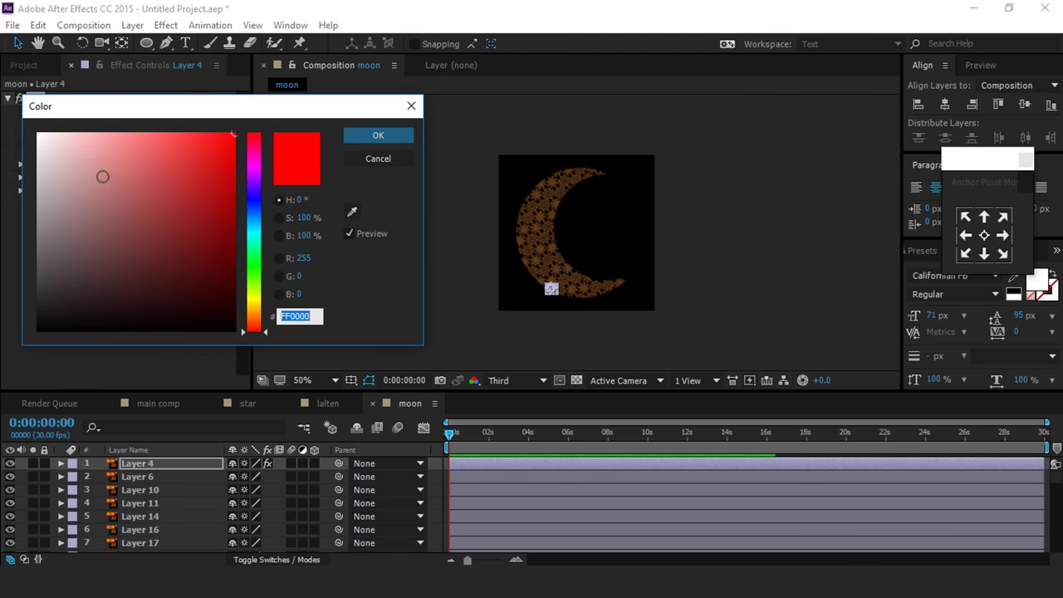
{"action": "type", "text": "FFFFFF"}
{"action": "left_click", "coordinate": [401, 136]}
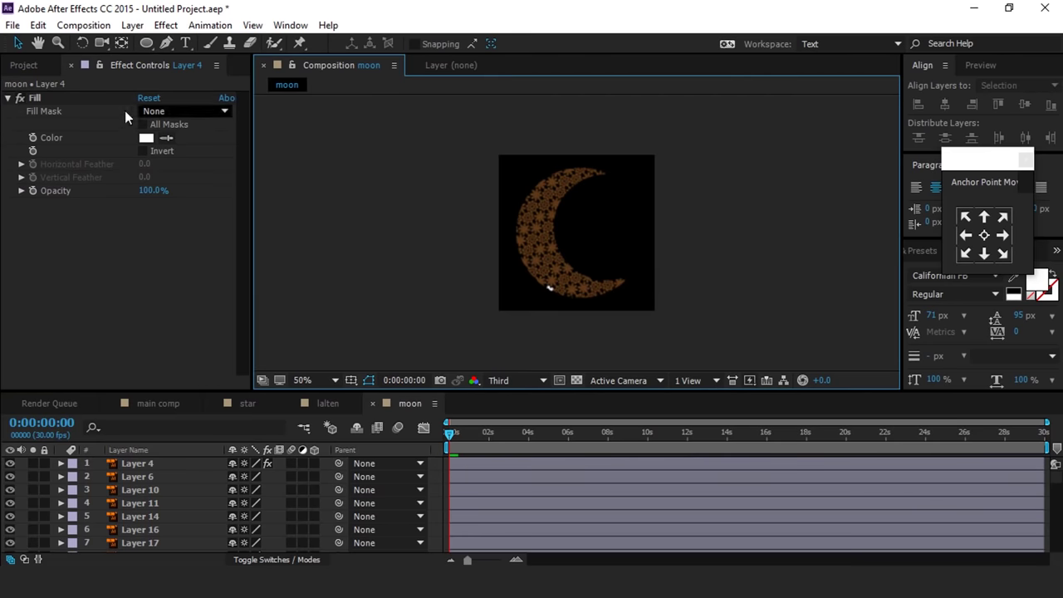
Step: Copy the white Fill effect from Layer 4 and paste it onto all layers of the moon composition
{"action": "left_click", "coordinate": [36, 98]}
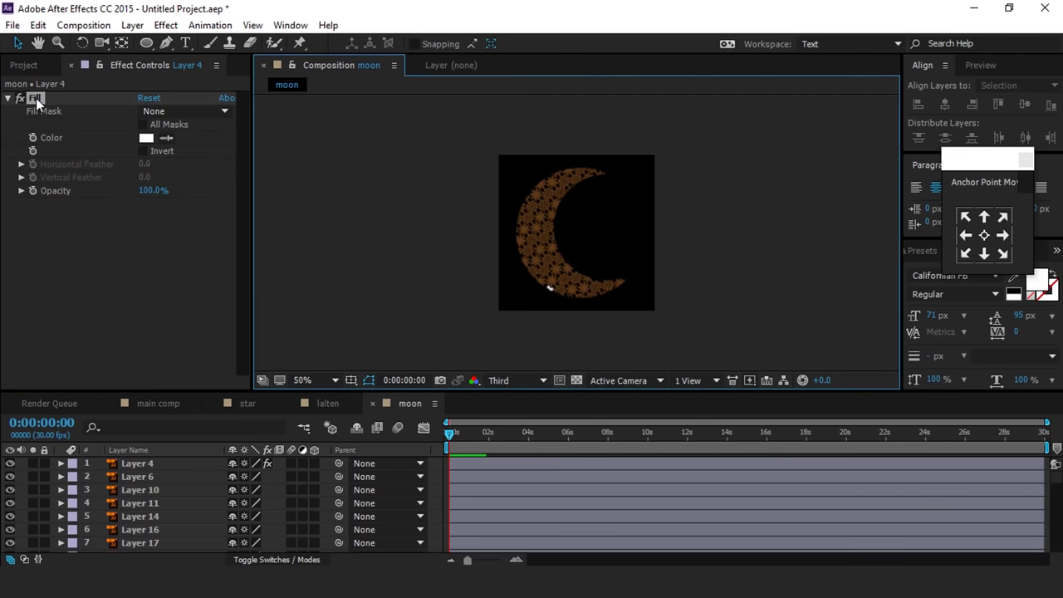
{"action": "left_click", "coordinate": [210, 348]}
{"action": "left_click", "coordinate": [165, 479]}
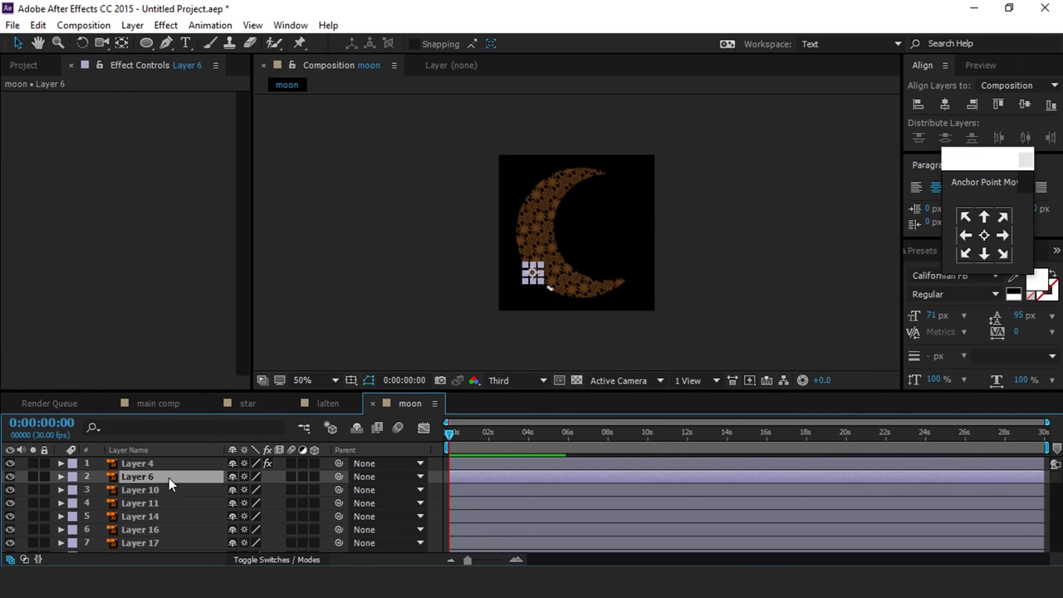
{"action": "key", "text": "ctrl+a"}
{"action": "key", "text": "ctrl+v"}
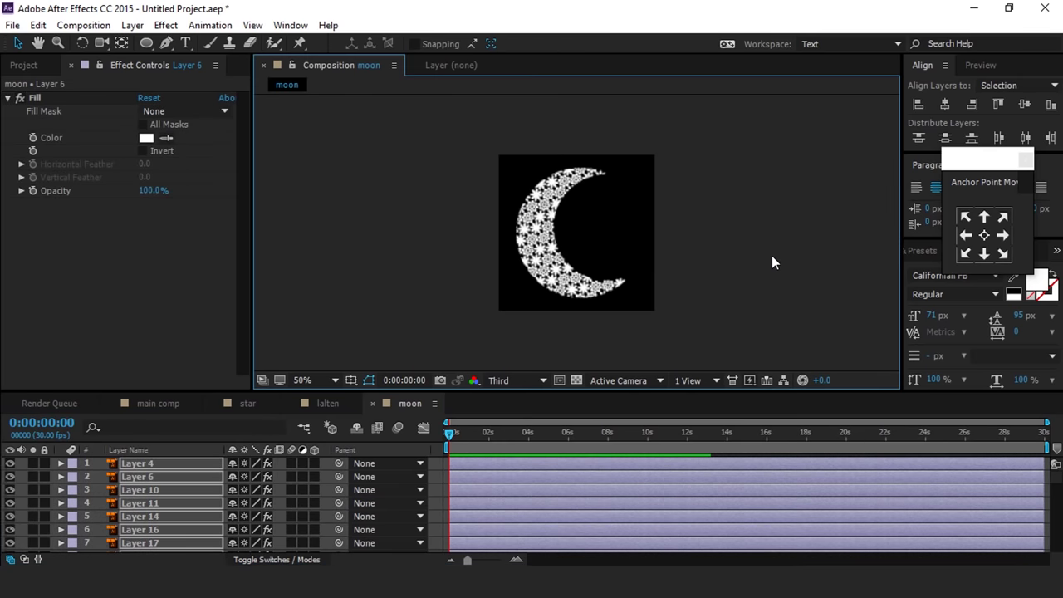
{"action": "left_click", "coordinate": [772, 256]}
Step: Select the whole solid-petal flower layers along the crescent, leaving out the ringed flowers and cropped edge pieces
{"action": "key", "text": "slash"}
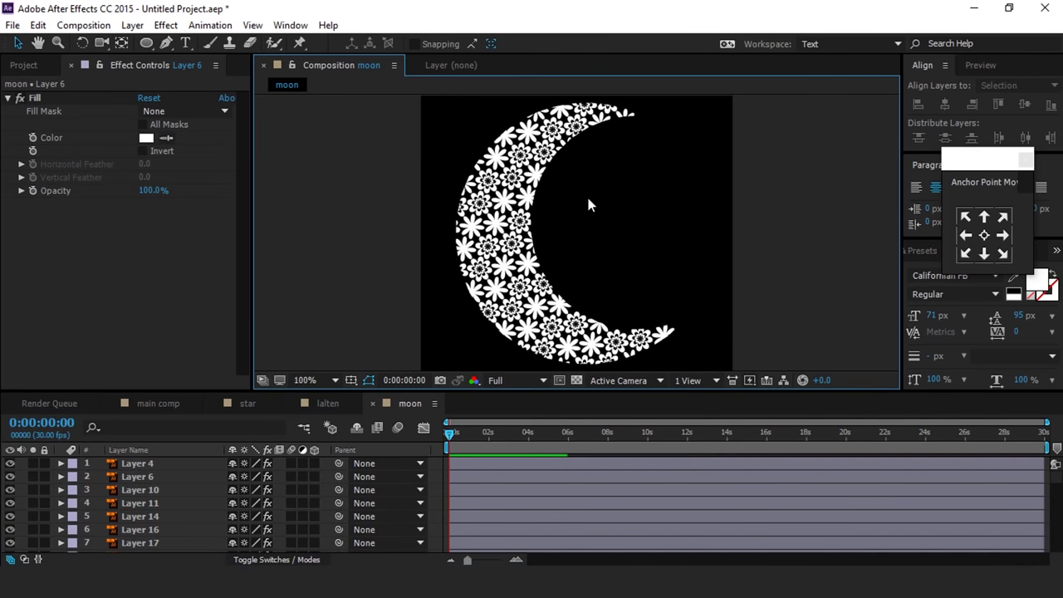
{"action": "key", "text": "period"}
{"action": "left_click_drag", "start_coordinate": [626, 166], "coordinate": [663, 308]}
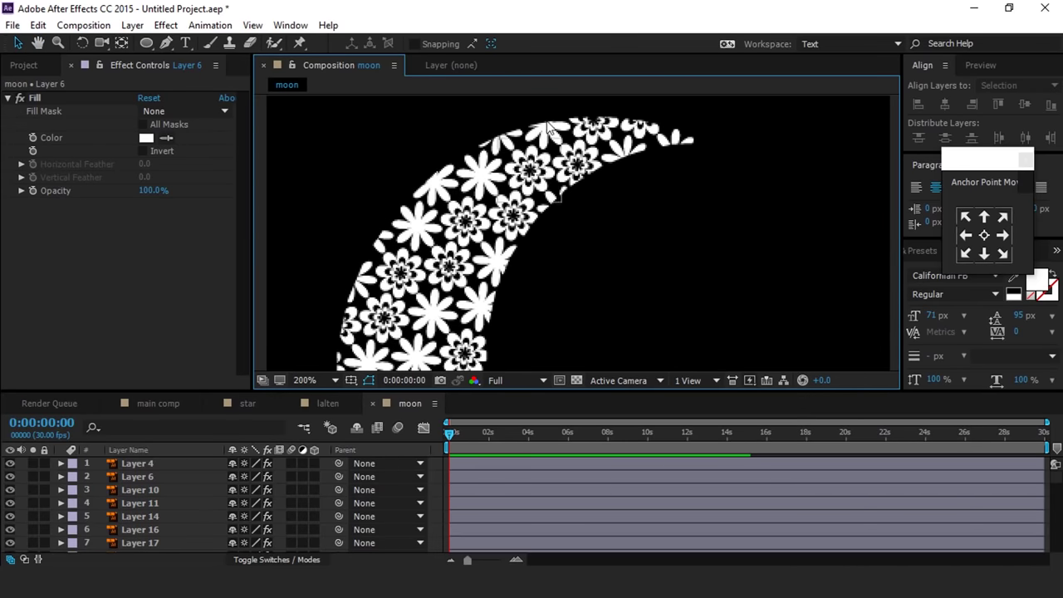
{"action": "left_click", "coordinate": [499, 171]}
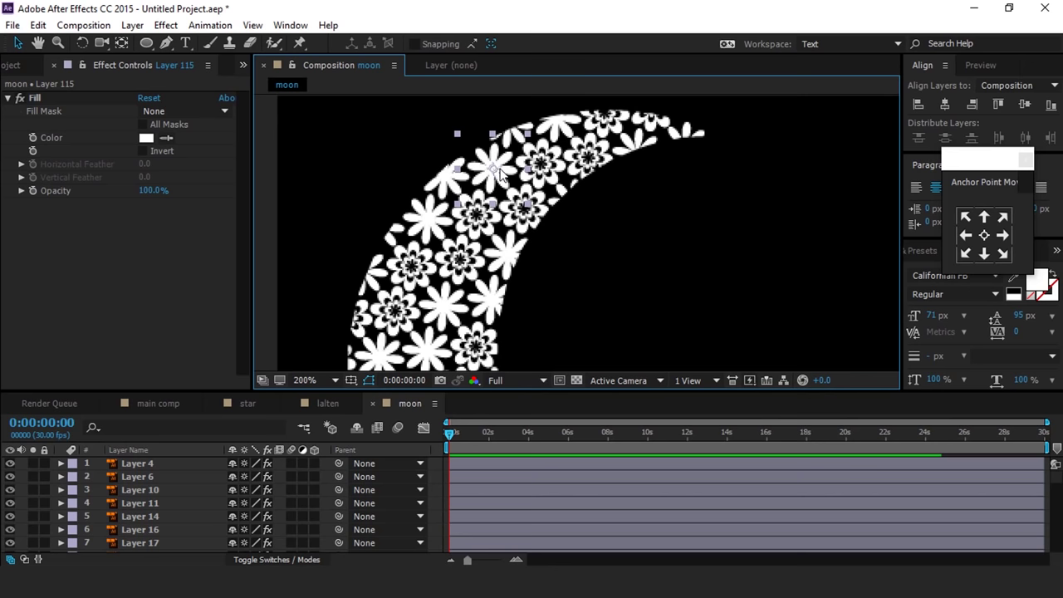
{"action": "left_click", "coordinate": [433, 224], "text": "shift"}
{"action": "left_click_drag", "start_coordinate": [643, 286], "coordinate": [675, 173]}
{"action": "scroll", "coordinate": [676, 164], "scroll_direction": "down", "scroll_amount": 1}
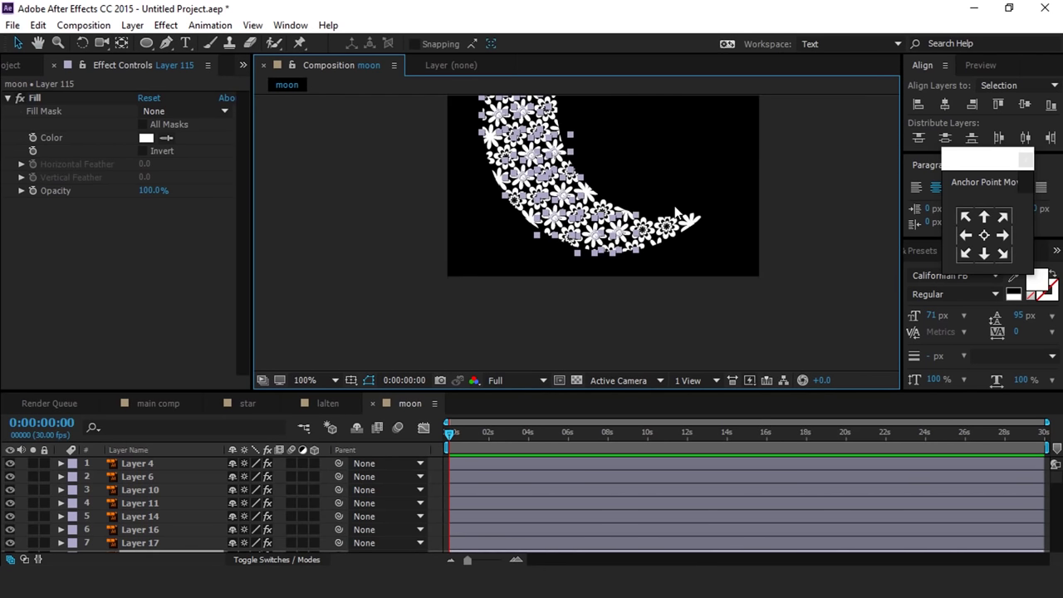
{"action": "left_click_drag", "start_coordinate": [686, 164], "coordinate": [680, 286]}
{"action": "scroll", "coordinate": [644, 169], "scroll_direction": "up", "scroll_amount": 2}
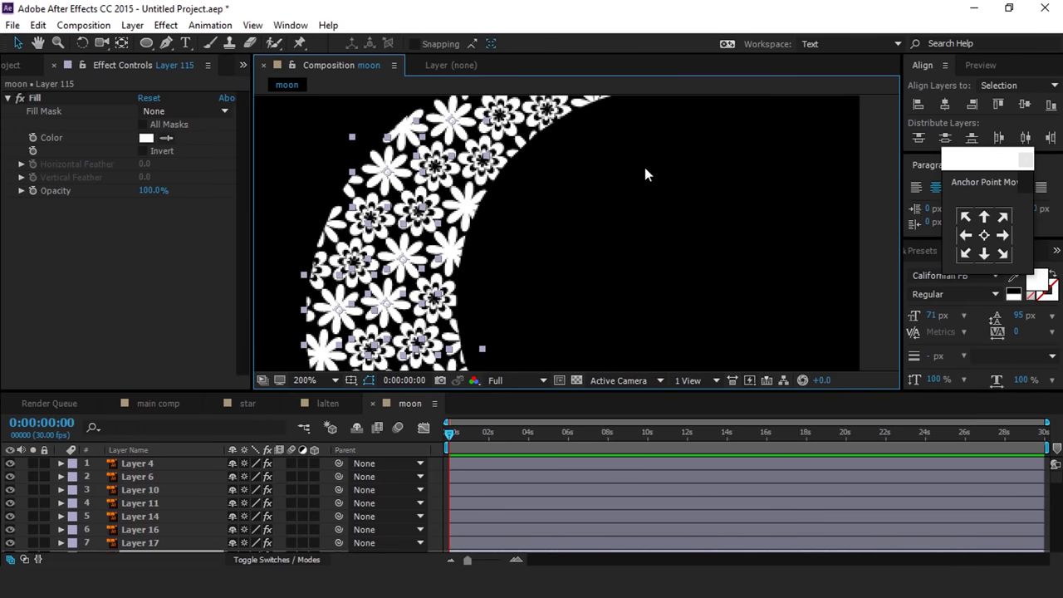
{"action": "scroll", "coordinate": [644, 173], "scroll_direction": "down", "scroll_amount": 2}
{"action": "scroll", "coordinate": [480, 508], "scroll_direction": "down", "scroll_amount": 1}
Step: Add Scale and Rotation keyframes at frame 10 to the selected solid-petal flower layers
{"action": "left_click", "coordinate": [482, 513]}
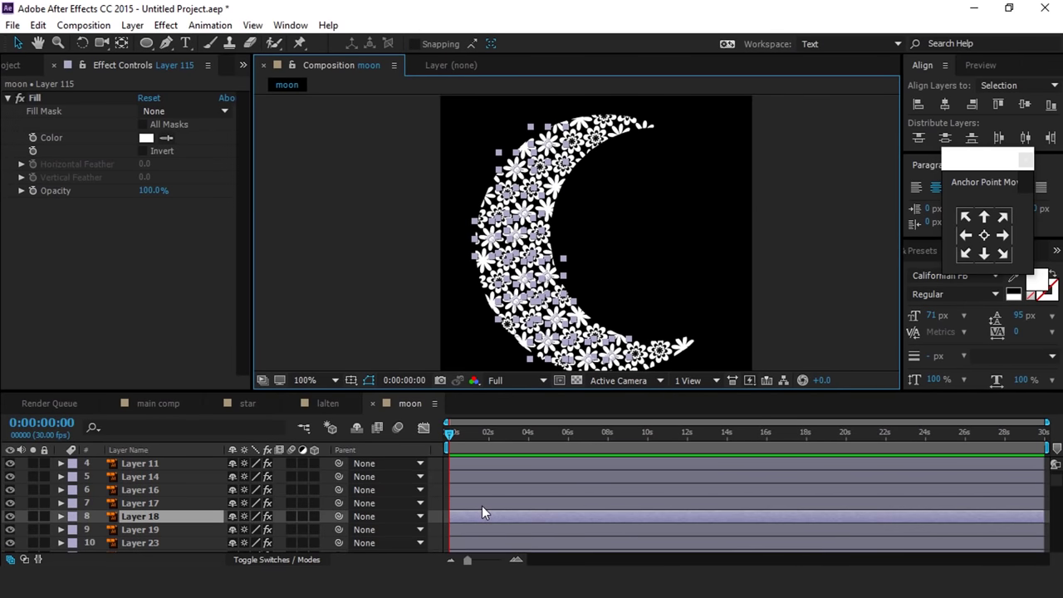
{"action": "key", "text": "s"}
{"action": "scroll", "coordinate": [530, 512], "scroll_direction": "down", "scroll_amount": 1}
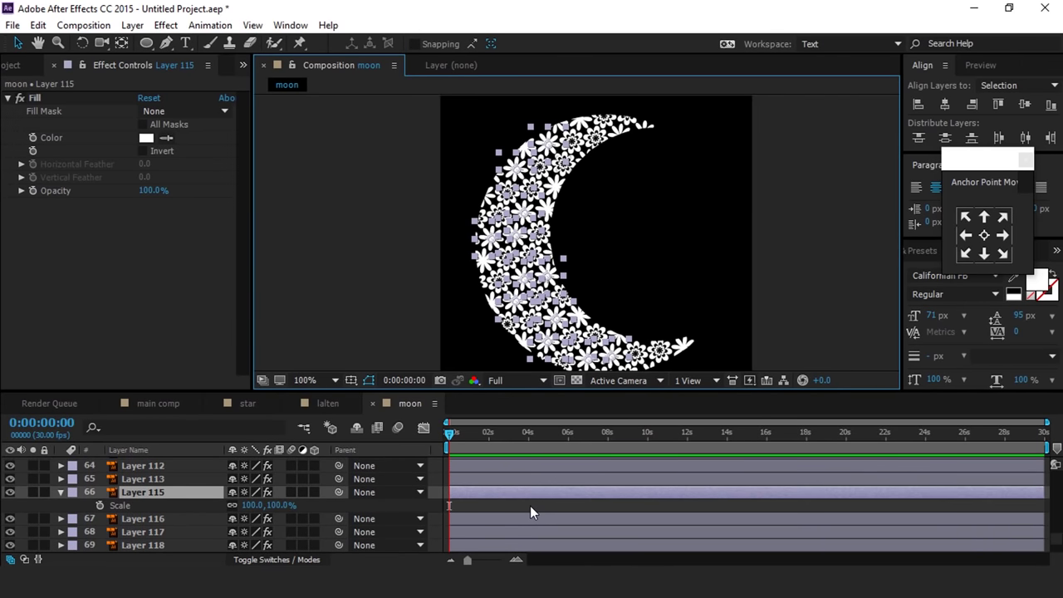
{"action": "key", "text": "shift+r"}
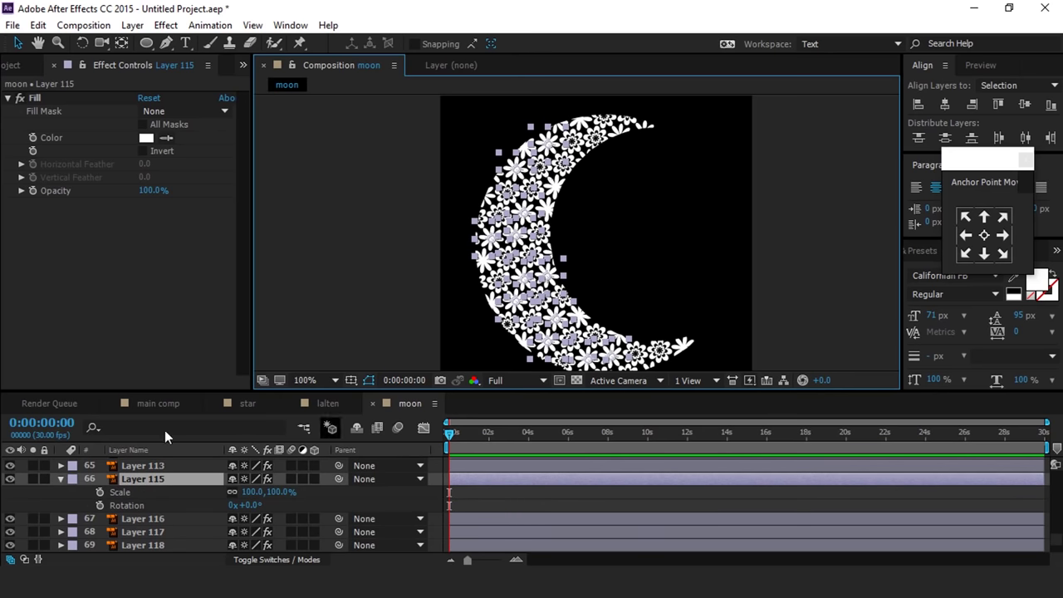
{"action": "left_click", "coordinate": [515, 561]}
{"action": "left_click", "coordinate": [516, 561]}
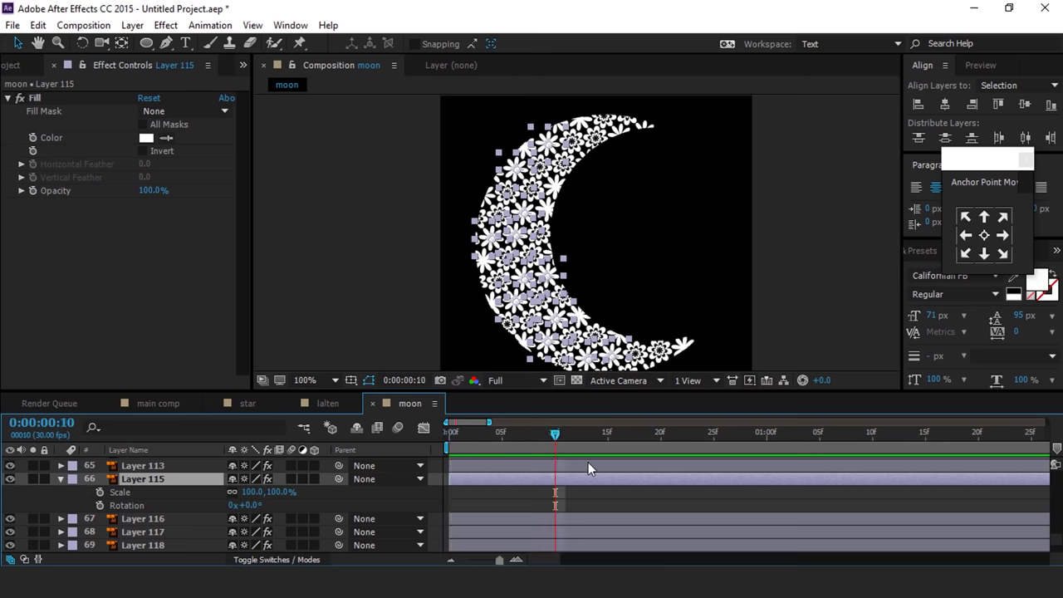
{"action": "left_click", "coordinate": [100, 491]}
{"action": "left_click", "coordinate": [100, 505]}
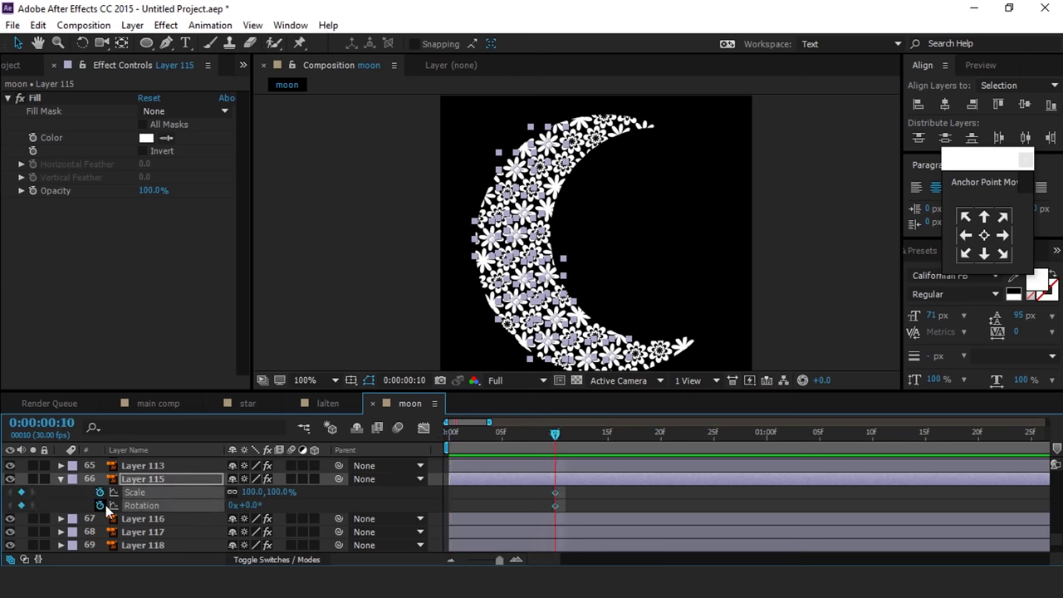
Step: Set the selected flowers' Rotation to 50° and Scale to 0% at frame 0, and preview the animation
{"action": "key", "text": "Home"}
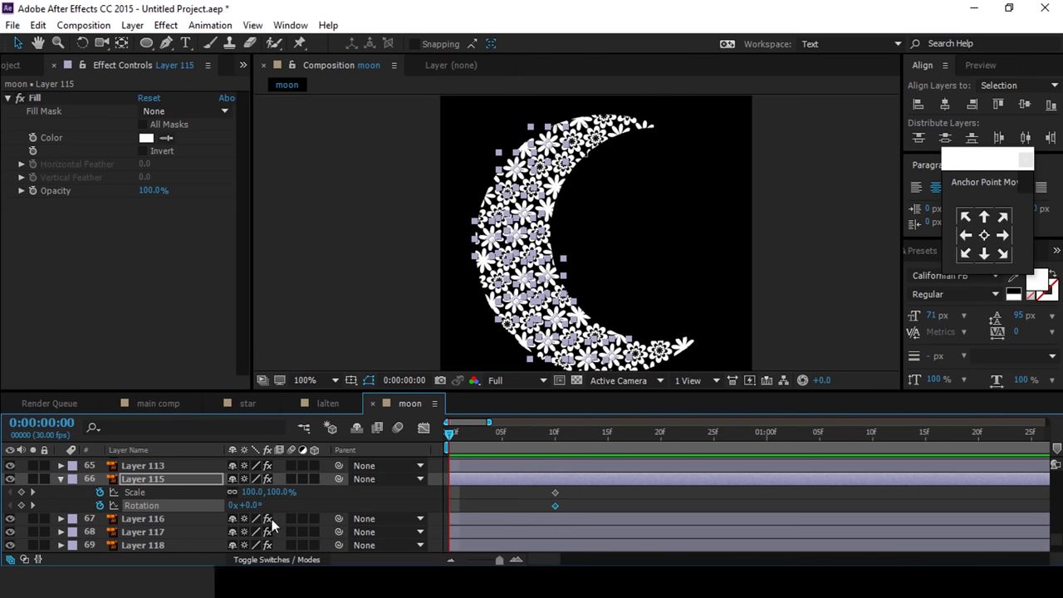
{"action": "left_click", "coordinate": [249, 505]}
{"action": "type", "text": "50"}
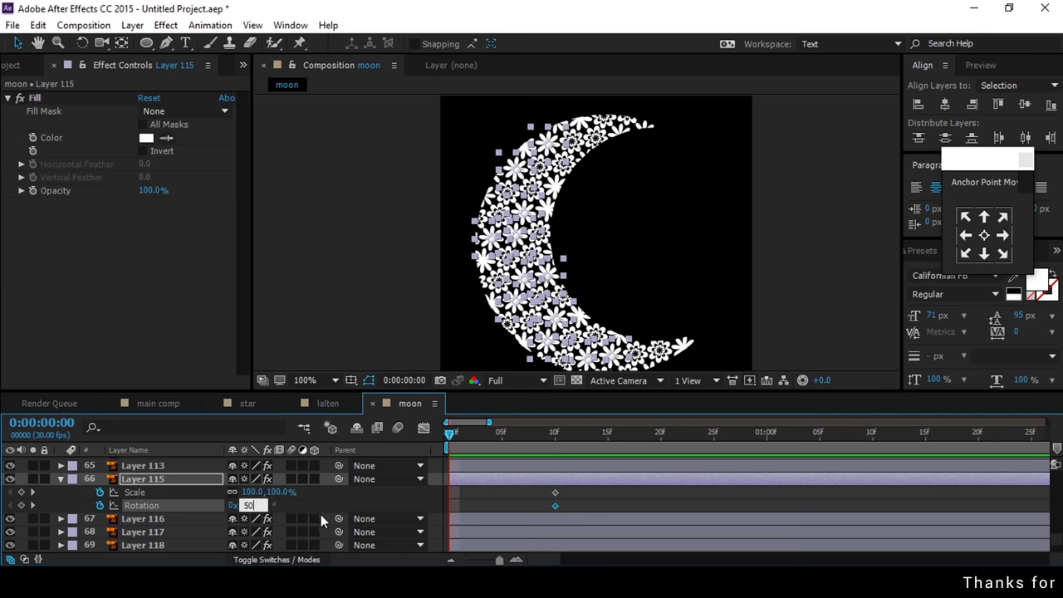
{"action": "key", "text": "Return"}
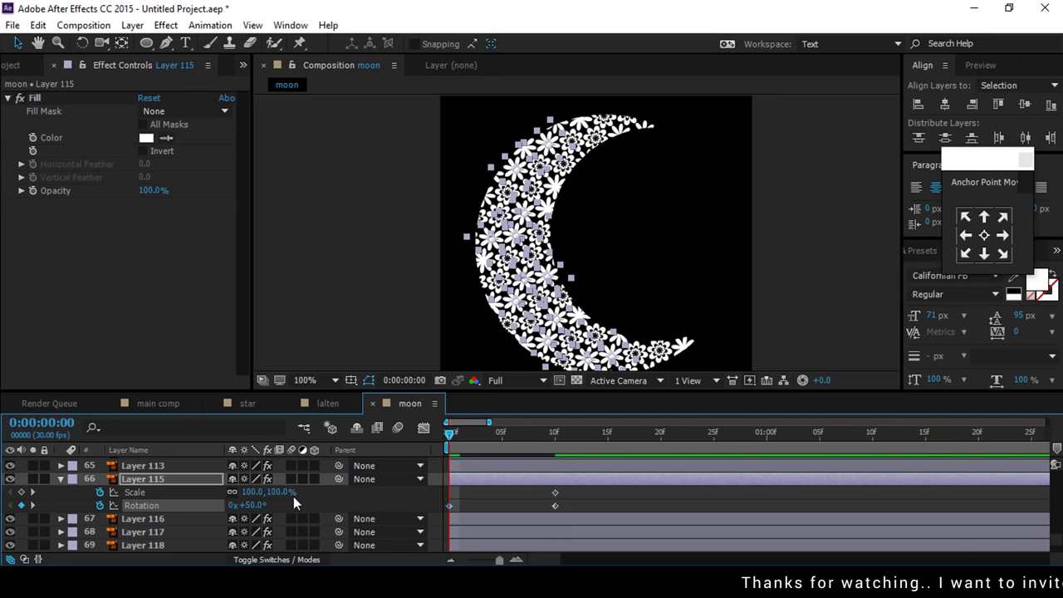
{"action": "left_click", "coordinate": [279, 492]}
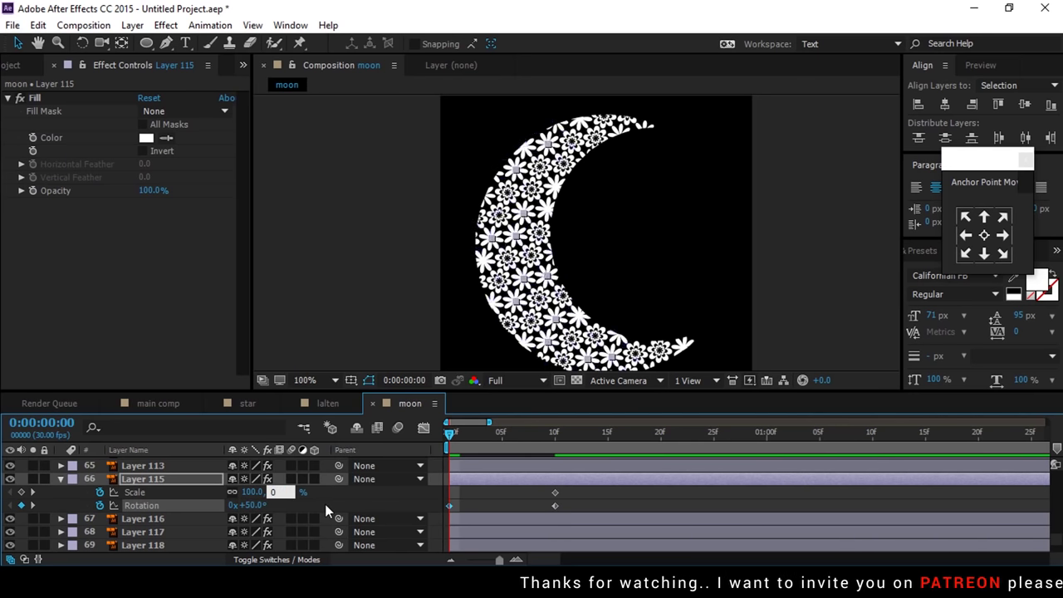
{"action": "type", "text": "0"}
{"action": "key", "text": "Return"}
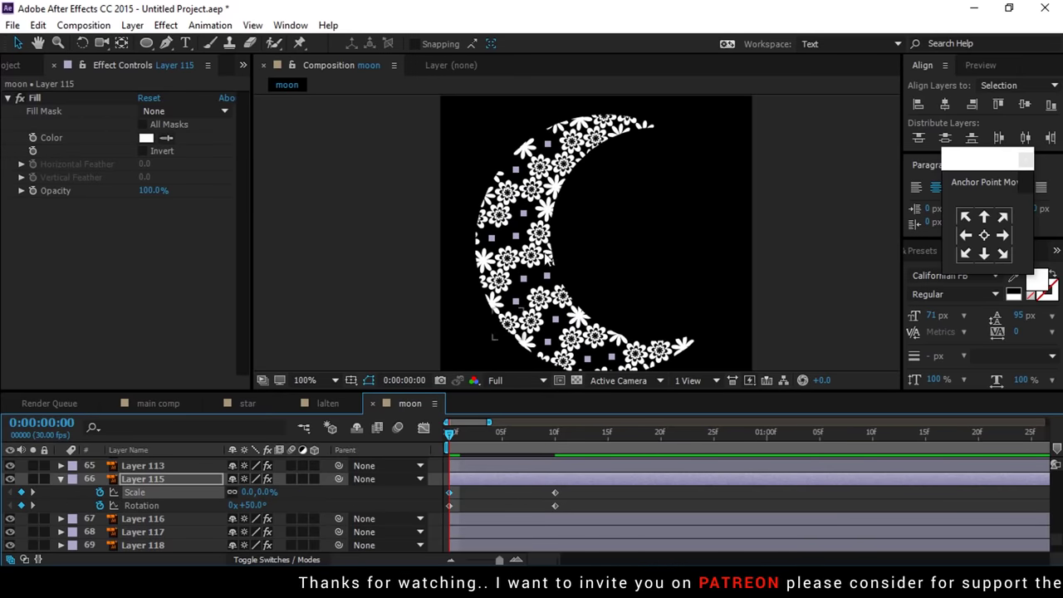
{"action": "key", "text": "space"}
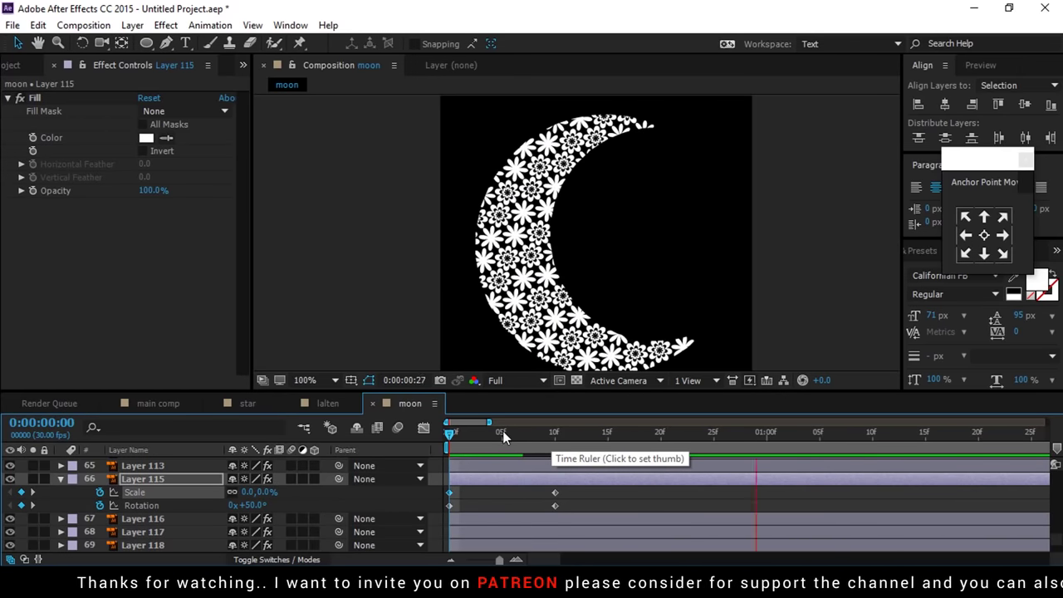
{"action": "key", "text": "space"}
{"action": "key", "text": "space"}
{"action": "key", "text": "space"}
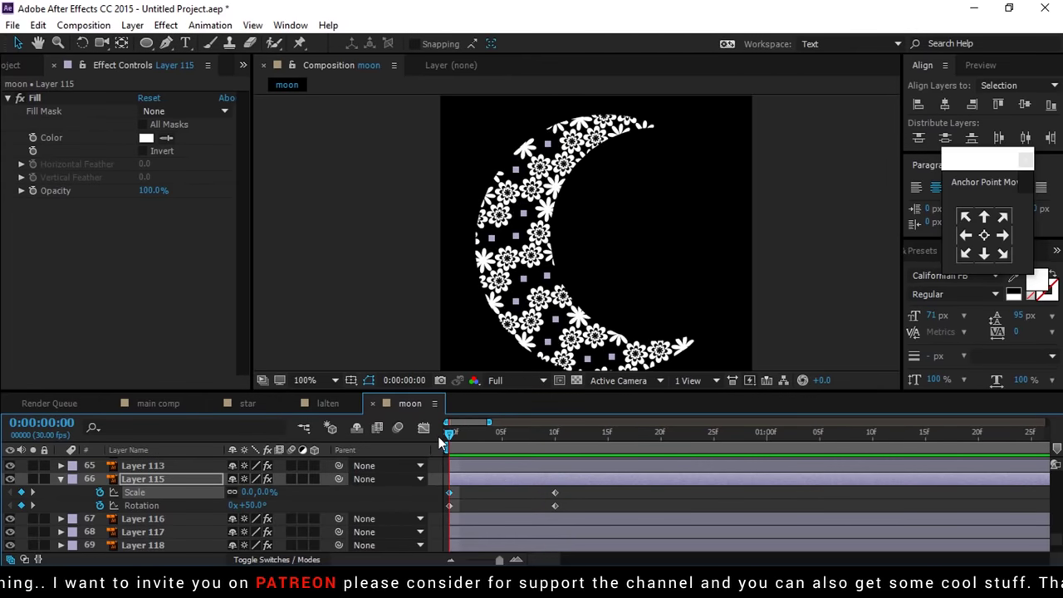
Step: Select the inner detail layers of the ringed flowers along the crescent
{"action": "scroll", "coordinate": [586, 137], "scroll_direction": "up", "scroll_amount": 1}
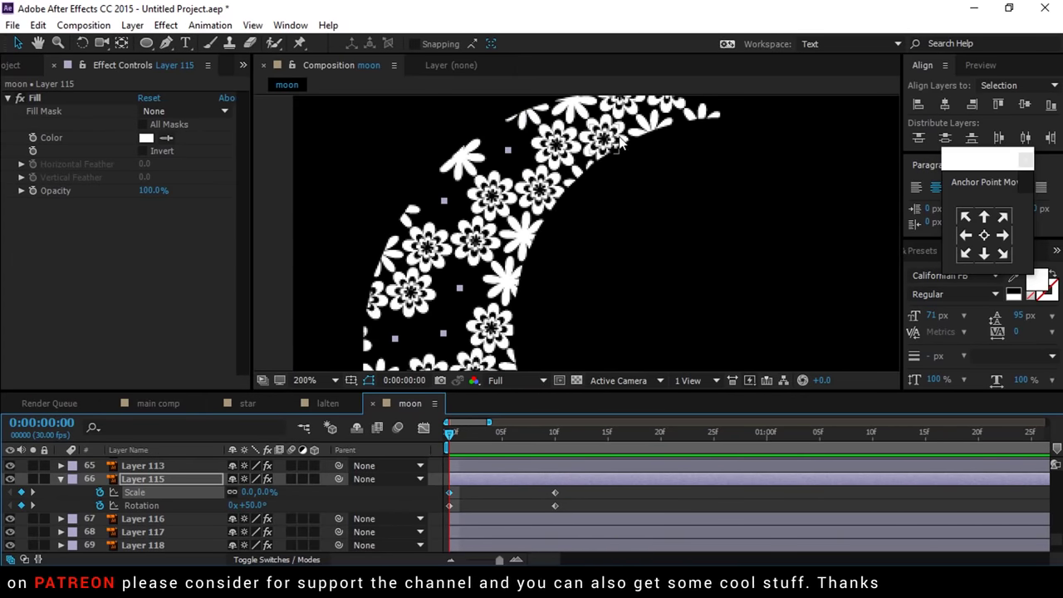
{"action": "key", "text": "h"}
{"action": "left_click_drag", "start_coordinate": [688, 200], "coordinate": [677, 221]}
{"action": "key", "text": "v"}
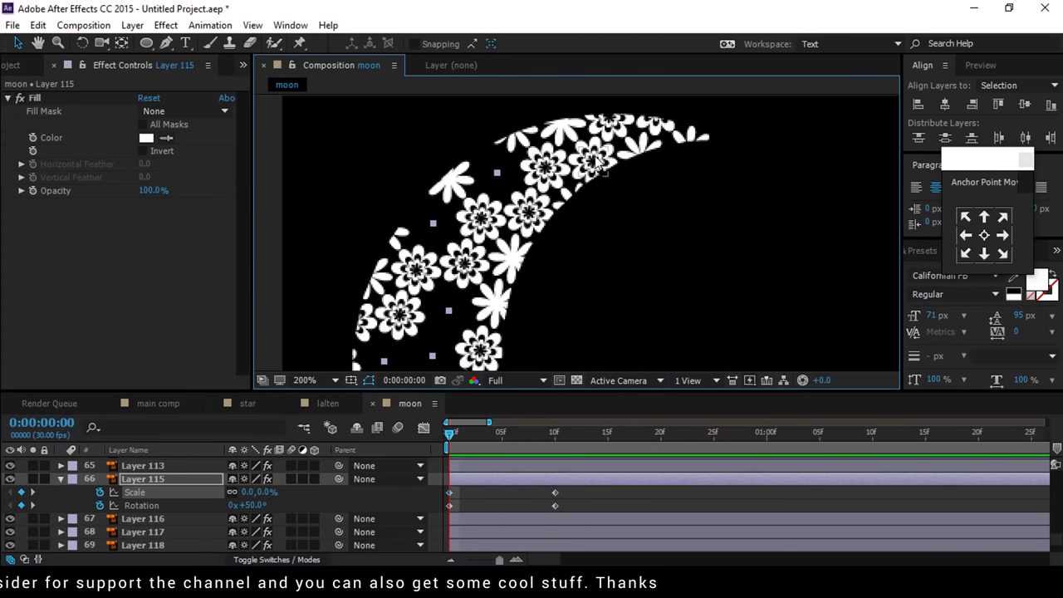
{"action": "left_click", "coordinate": [592, 159]}
{"action": "left_click", "coordinate": [545, 171], "text": "shift"}
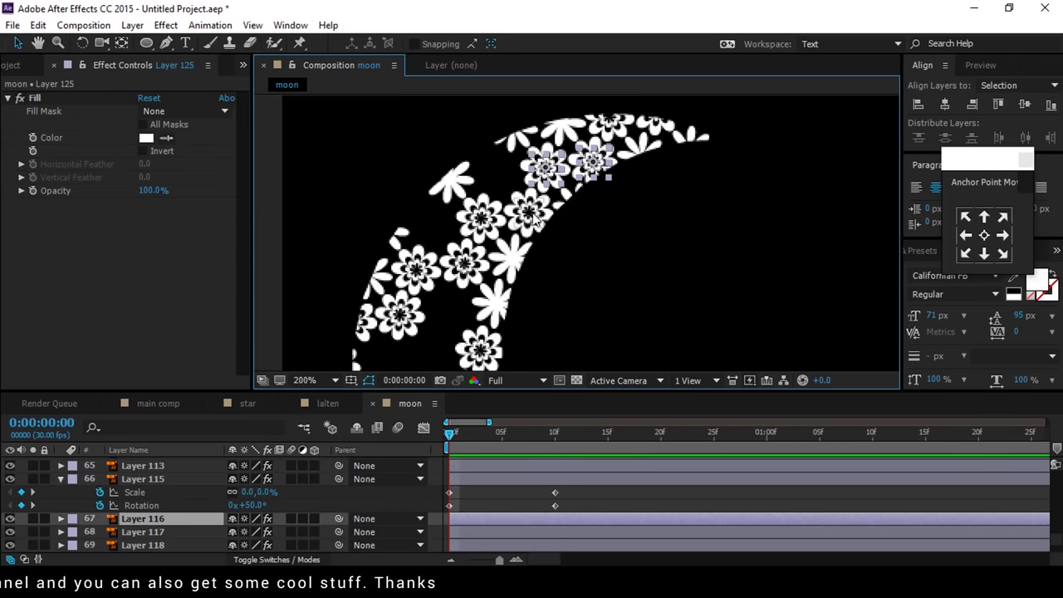
{"action": "left_click", "coordinate": [529, 213], "text": "shift"}
{"action": "left_click", "coordinate": [480, 218], "text": "shift"}
{"action": "left_click", "coordinate": [415, 267], "text": "shift"}
{"action": "left_click", "coordinate": [467, 264], "text": "shift"}
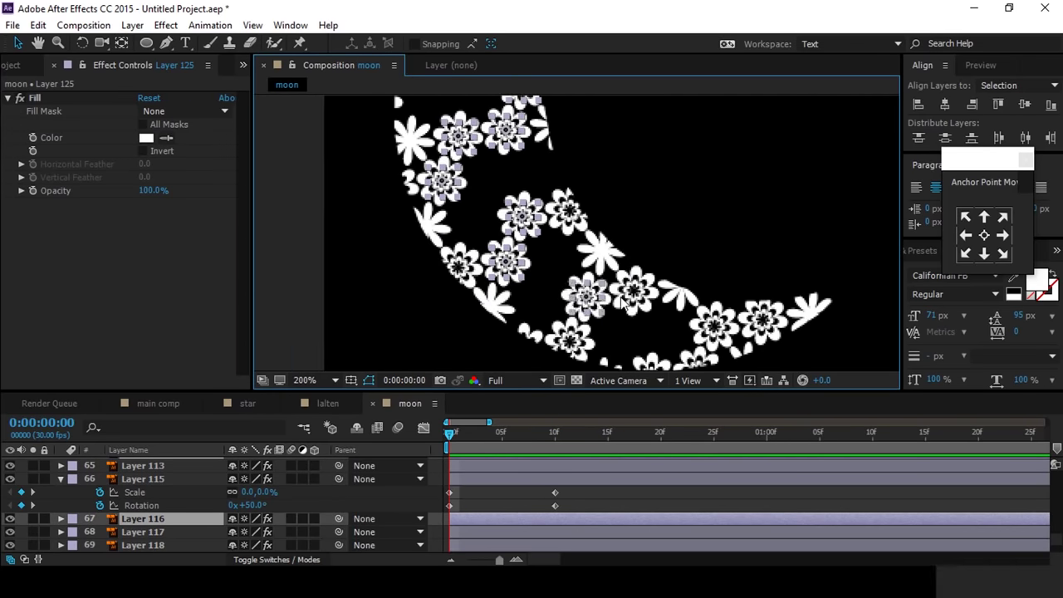
{"action": "left_click", "coordinate": [636, 290], "text": "shift"}
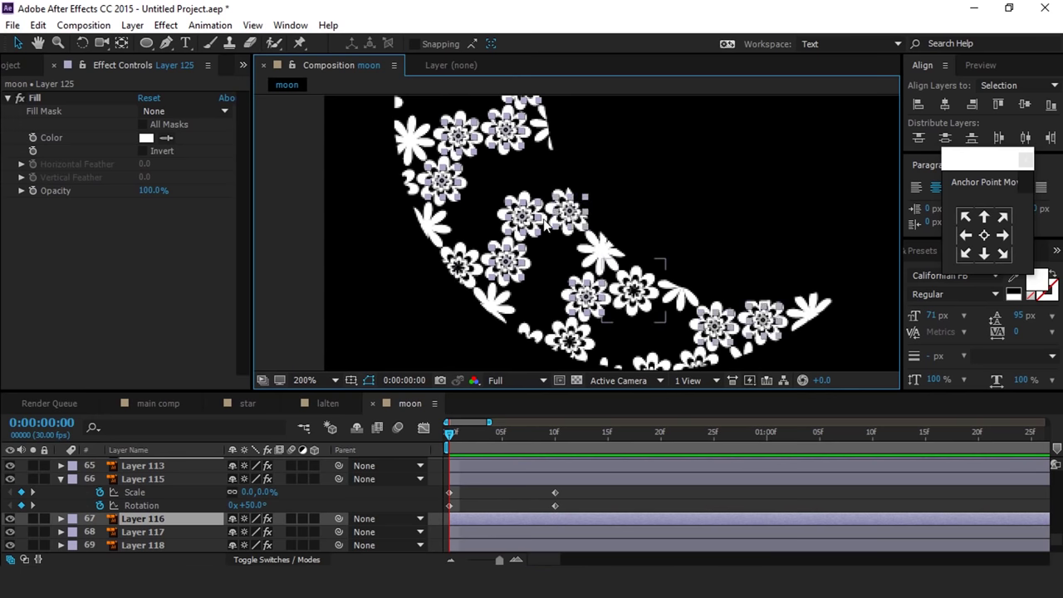
{"action": "scroll", "coordinate": [544, 222], "scroll_direction": "down", "scroll_amount": 1}
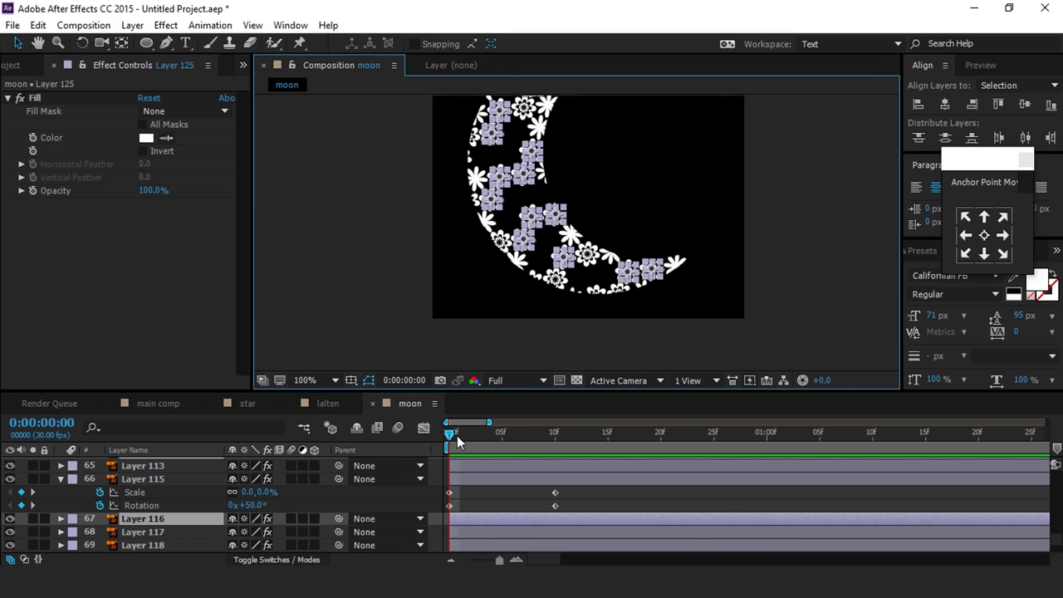
Step: Add Scale and Rotation keyframes at frame 10 to the selected inner flower layers
{"action": "key", "text": "s"}
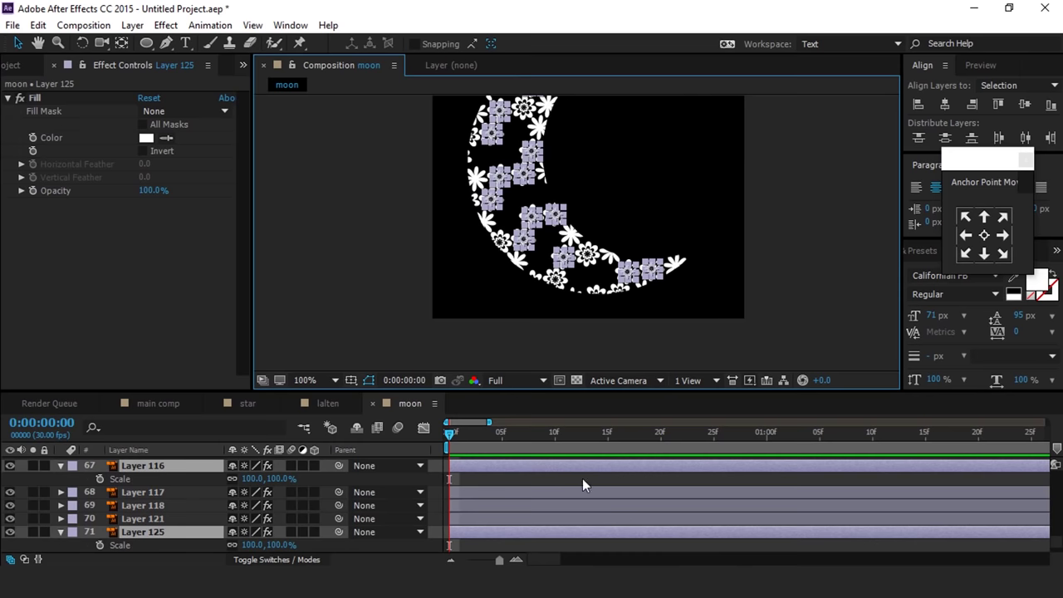
{"action": "key", "text": "shift+r"}
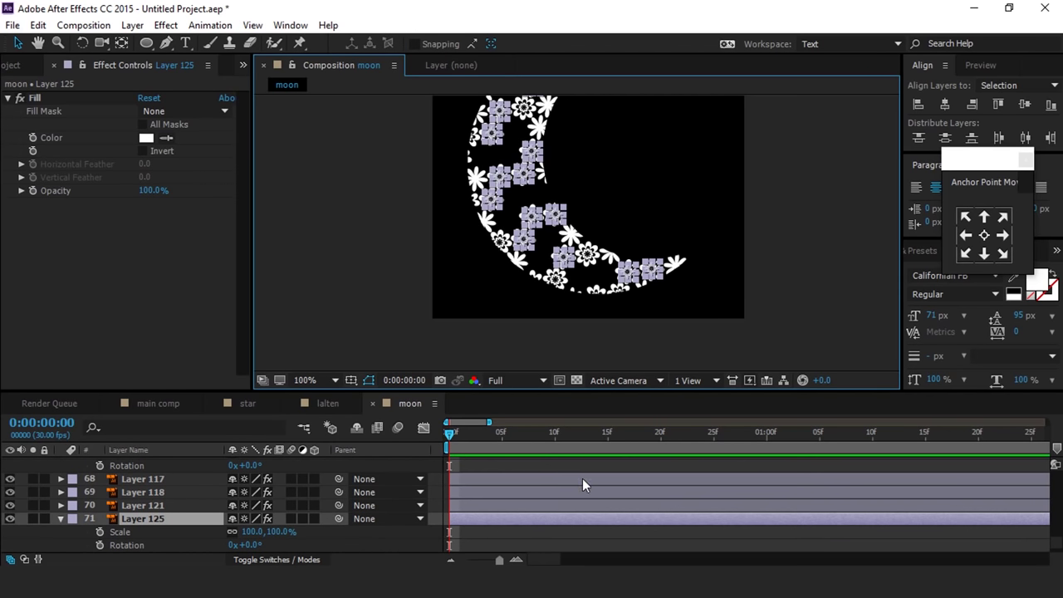
{"action": "left_click", "coordinate": [554, 431]}
{"action": "left_click", "coordinate": [100, 531]}
{"action": "left_click", "coordinate": [101, 544]}
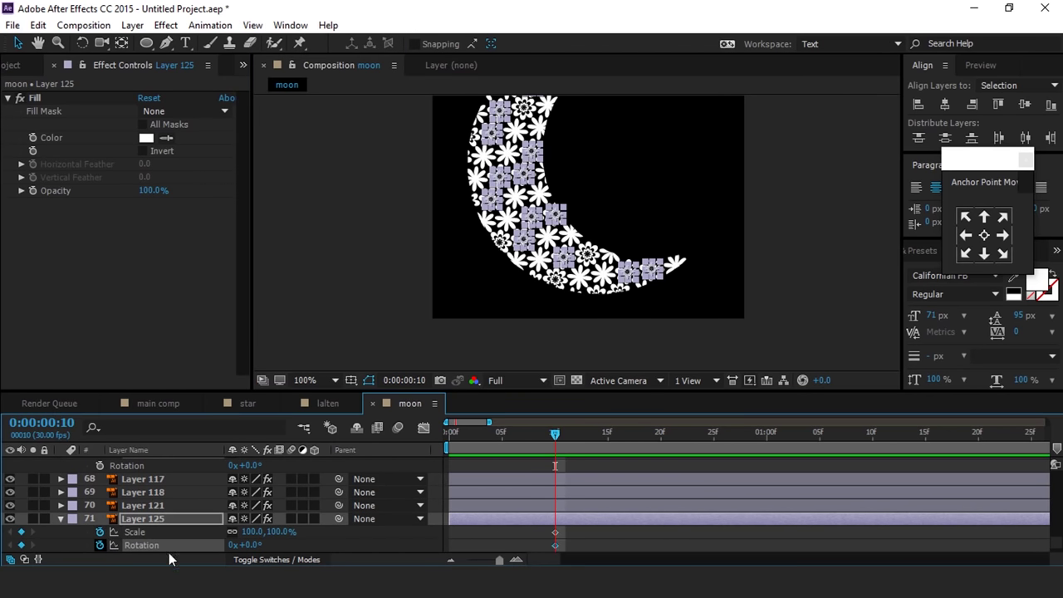
Step: Set the inner flower layers' Rotation to 80° and Scale to 0% at frame 0, preview the animation, and return to the first frame
{"action": "left_click_drag", "start_coordinate": [556, 440], "coordinate": [410, 457]}
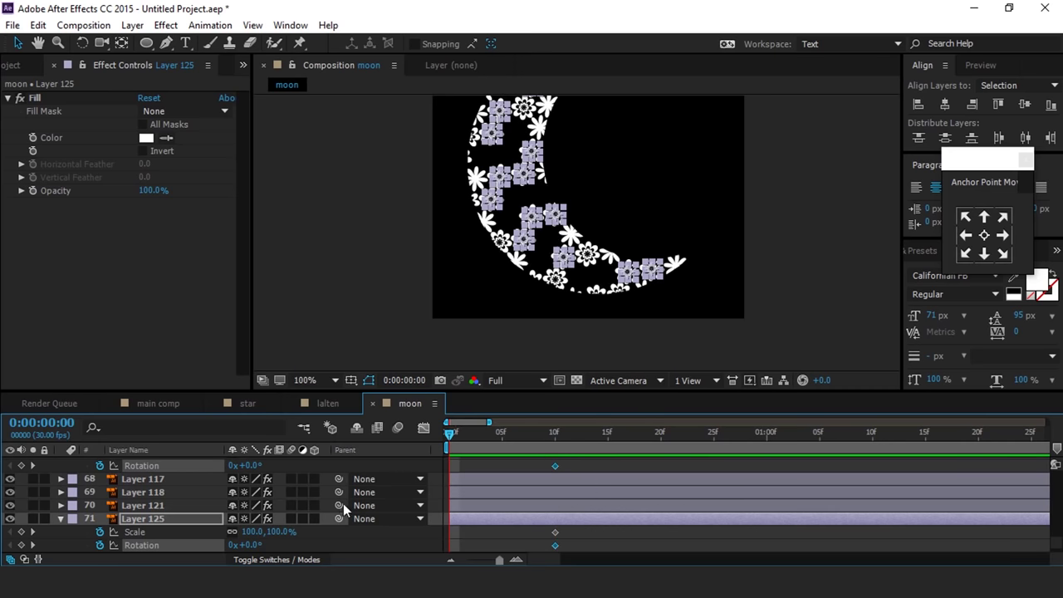
{"action": "scroll", "coordinate": [366, 519], "scroll_direction": "down", "scroll_amount": 3}
{"action": "left_click", "coordinate": [252, 505]}
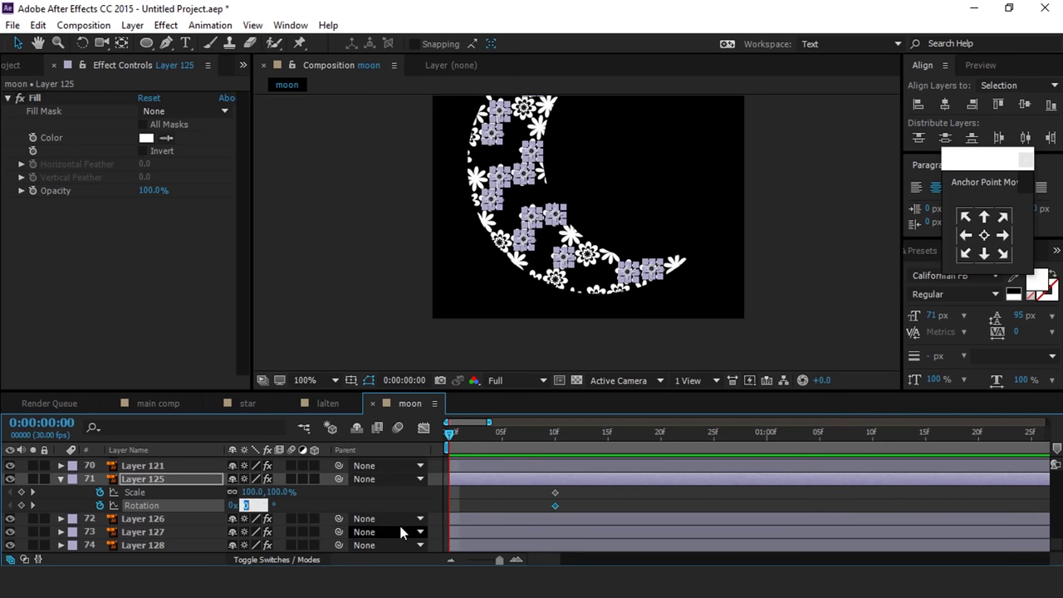
{"action": "left_click", "coordinate": [281, 491]}
{"action": "type", "text": "0"}
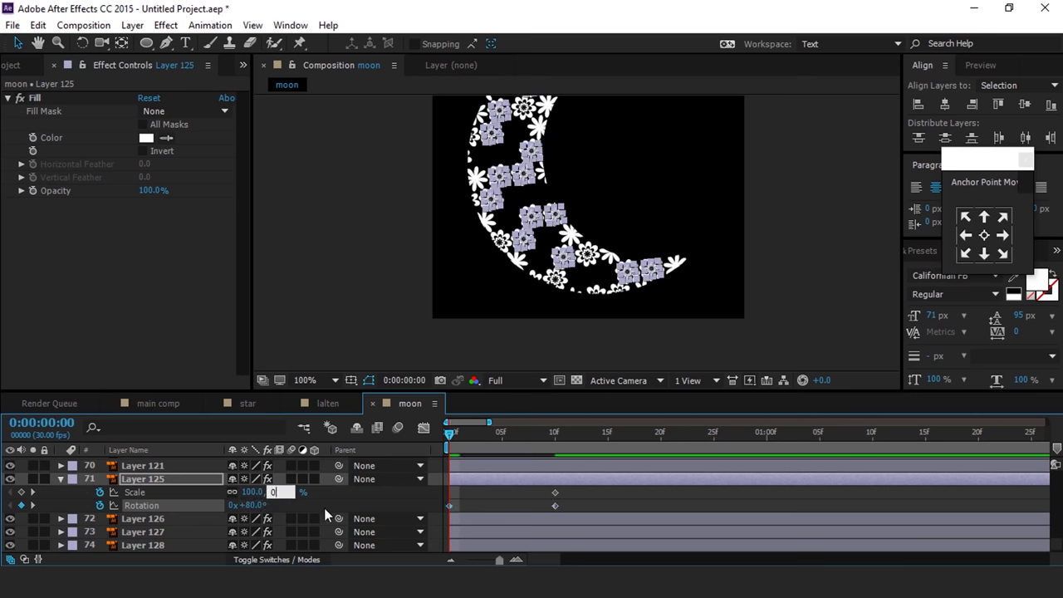
{"action": "key", "text": "Return"}
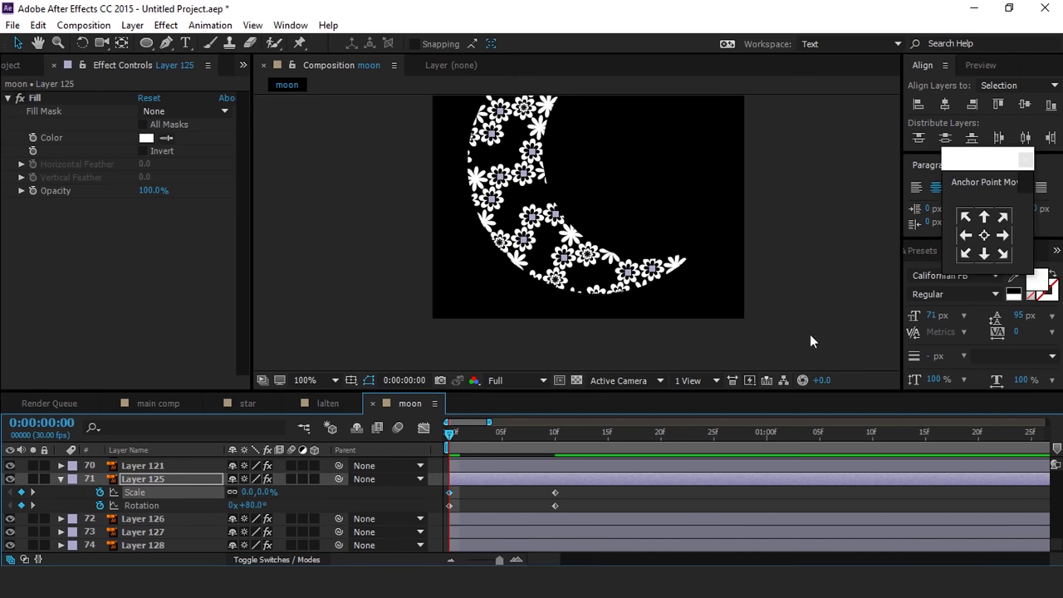
{"action": "left_click", "coordinate": [641, 507]}
{"action": "key", "text": "space"}
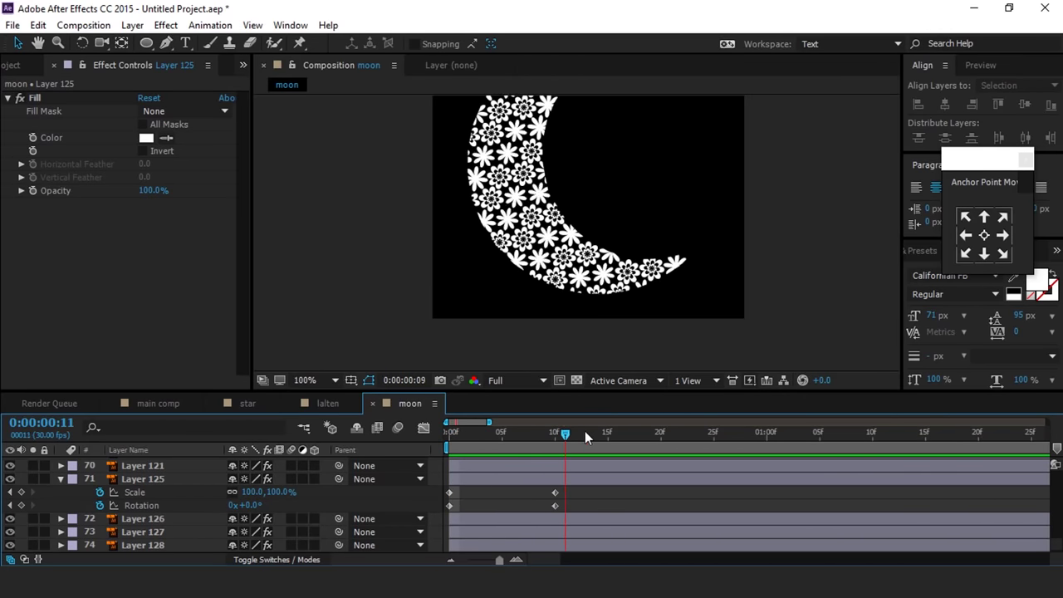
{"action": "left_click_drag", "start_coordinate": [523, 433], "coordinate": [447, 433]}
{"action": "scroll", "coordinate": [543, 246], "scroll_direction": "up", "scroll_amount": 1}
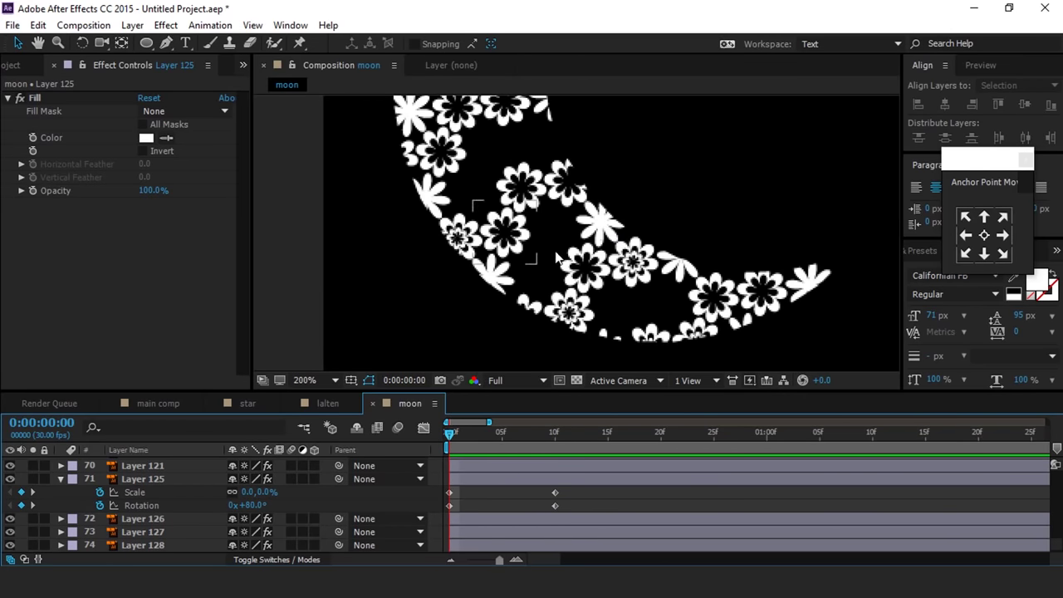
Step: Select the solid petal flowers inside the crescent and add Scale and Rotation keyframes to them at frame 10
{"action": "left_click_drag", "start_coordinate": [695, 142], "coordinate": [700, 283]}
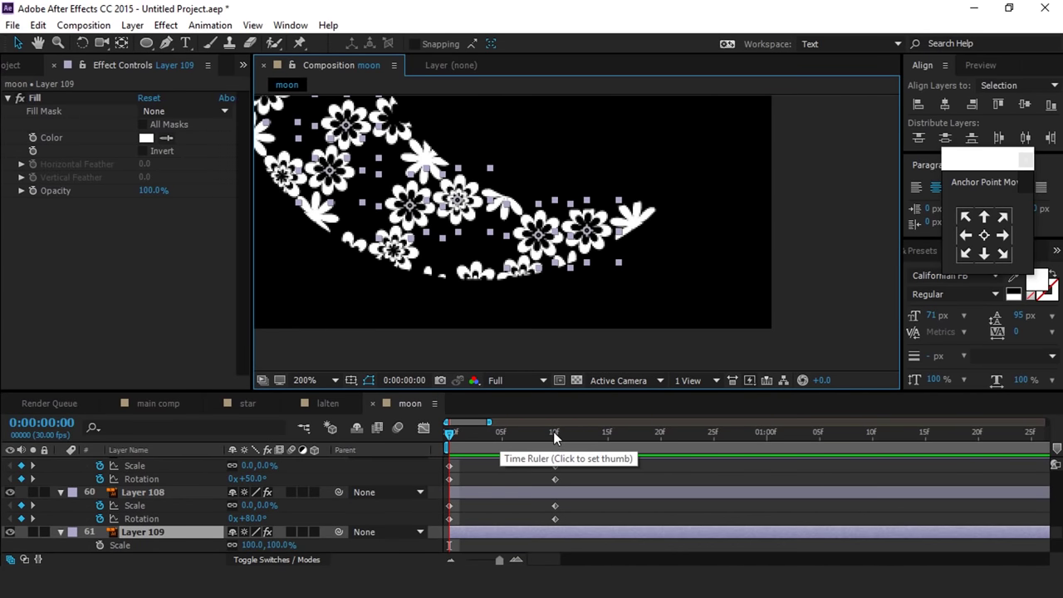
{"action": "left_click", "coordinate": [553, 434]}
{"action": "scroll", "coordinate": [164, 524], "scroll_direction": "down", "scroll_amount": 1}
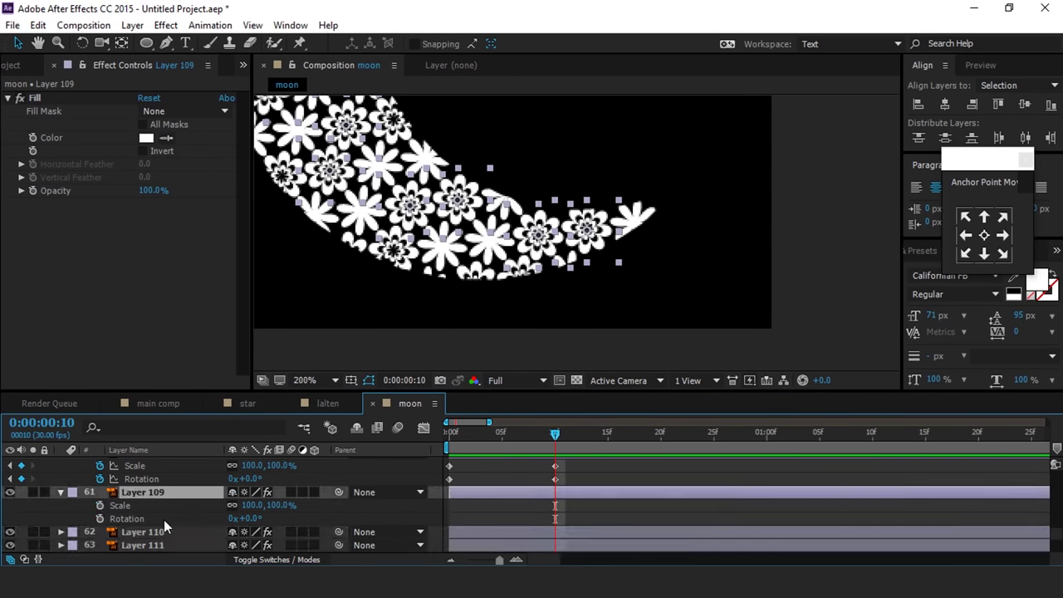
{"action": "left_click", "coordinate": [100, 506]}
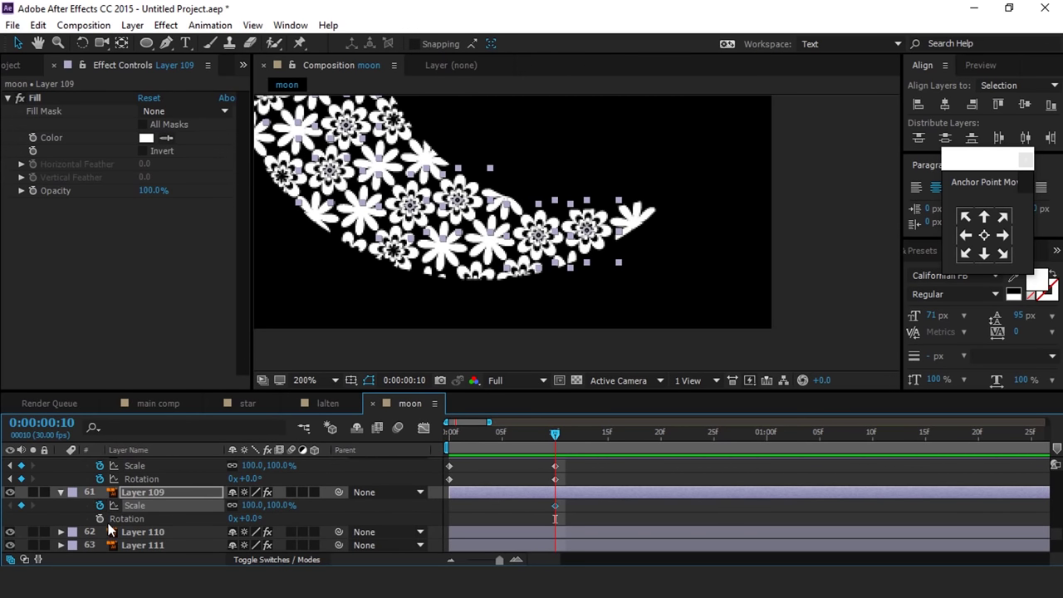
{"action": "left_click", "coordinate": [100, 519]}
Step: Set the solid flowers' Rotation to -80° and Scale to 0% at frame 0, and preview the animation
{"action": "key", "text": "Home"}
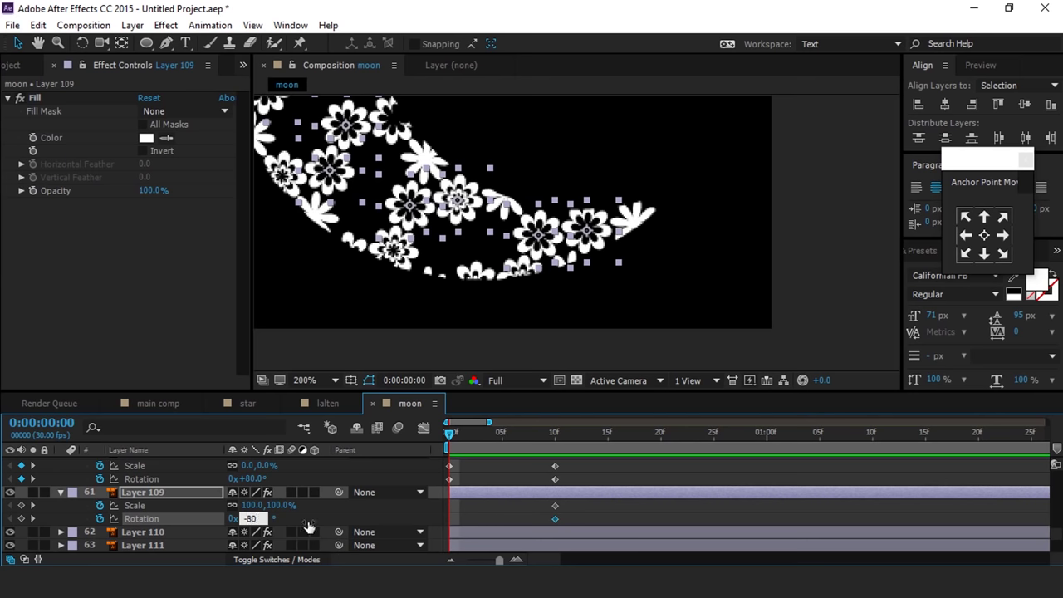
{"action": "left_click", "coordinate": [280, 504]}
{"action": "type", "text": "0"}
{"action": "key", "text": "Return"}
{"action": "left_click", "coordinate": [600, 463]}
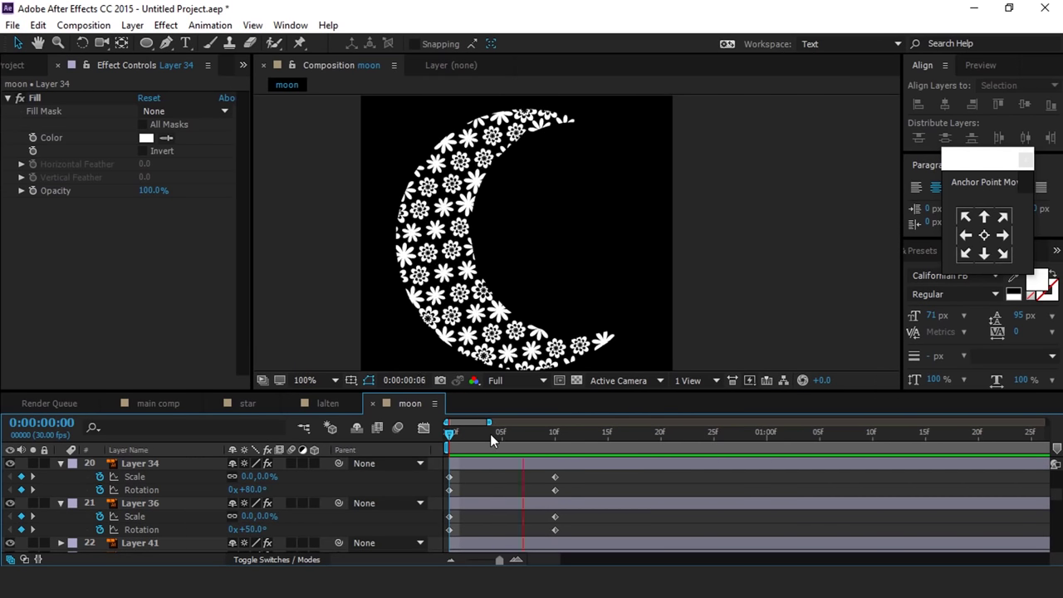
{"action": "scroll", "coordinate": [651, 176], "scroll_direction": "down", "scroll_amount": 1}
{"action": "scroll", "coordinate": [573, 248], "scroll_direction": "up", "scroll_amount": 1}
{"action": "key", "text": "space"}
Step: Examine the unanimated edge flowers around the crescent and select the cut-off flower at its lower tip
{"action": "left_click_drag", "start_coordinate": [673, 222], "coordinate": [705, 129]}
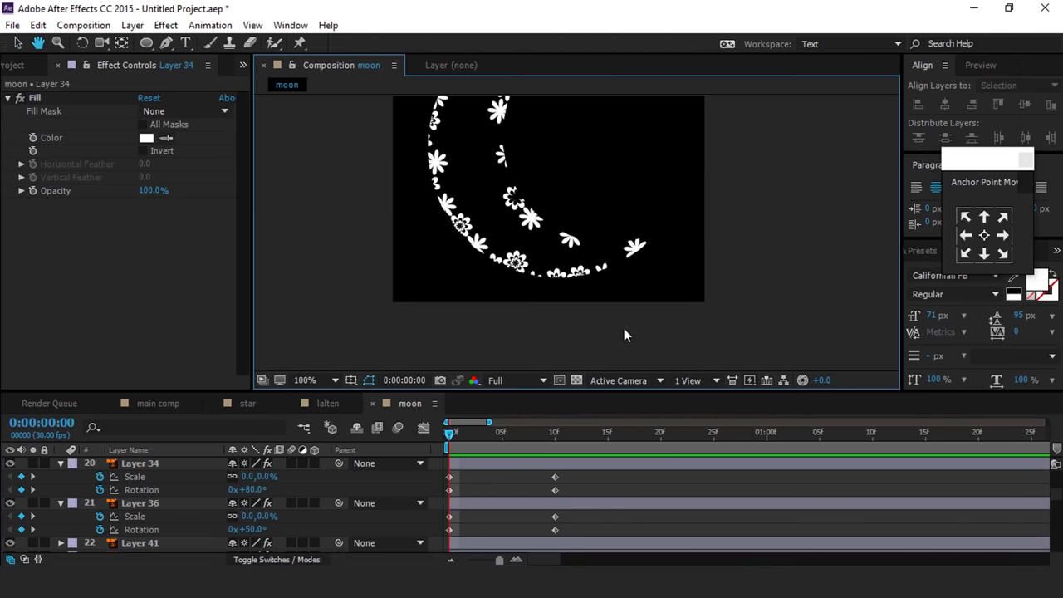
{"action": "key", "text": "space"}
{"action": "left_click_drag", "start_coordinate": [709, 192], "coordinate": [695, 315]}
{"action": "left_click_drag", "start_coordinate": [691, 175], "coordinate": [691, 172]}
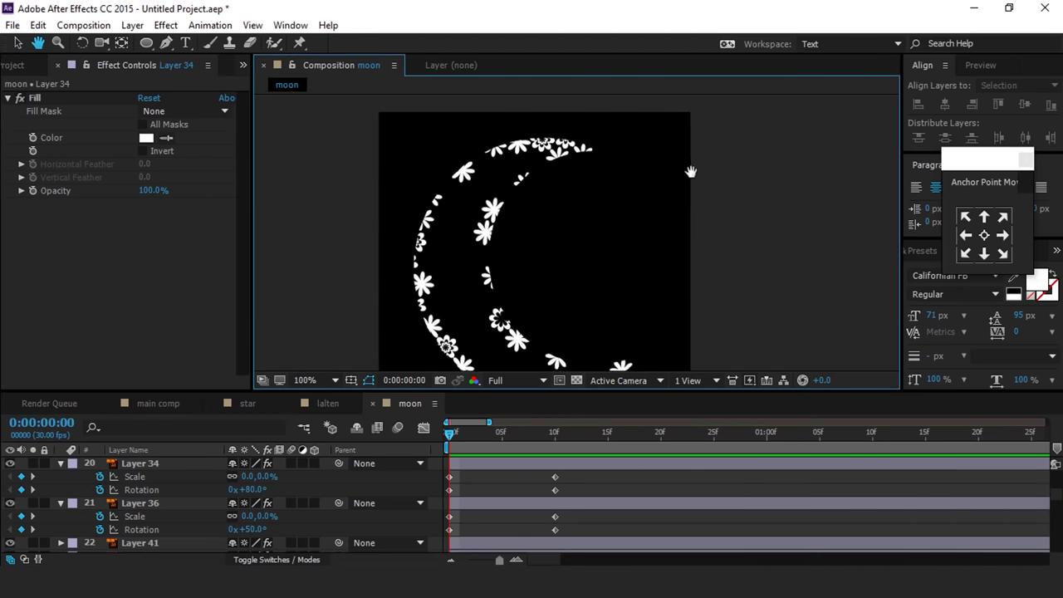
{"action": "key", "text": "v"}
{"action": "scroll", "coordinate": [580, 297], "scroll_direction": "up", "scroll_amount": 1}
{"action": "left_click", "coordinate": [708, 246]}
{"action": "scroll", "coordinate": [702, 237], "scroll_direction": "up", "scroll_amount": 1}
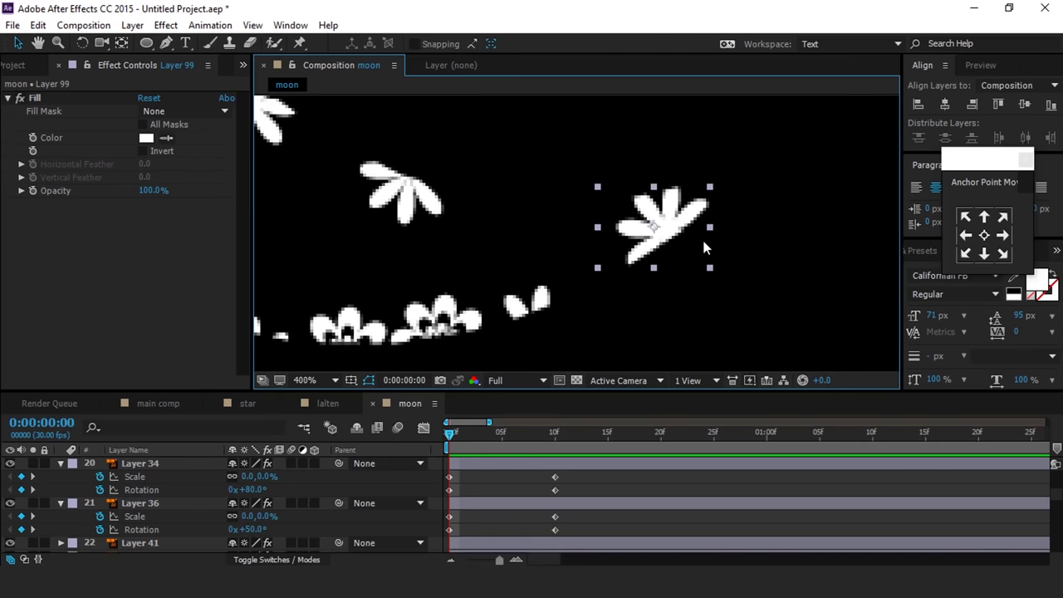
{"action": "key", "text": "space"}
{"action": "left_click_drag", "start_coordinate": [718, 220], "coordinate": [711, 200]}
Step: With the Pan Behind tool, move the anchor point of the two-petal fragment near the lower tip to the petals' base
{"action": "left_click", "coordinate": [122, 43]}
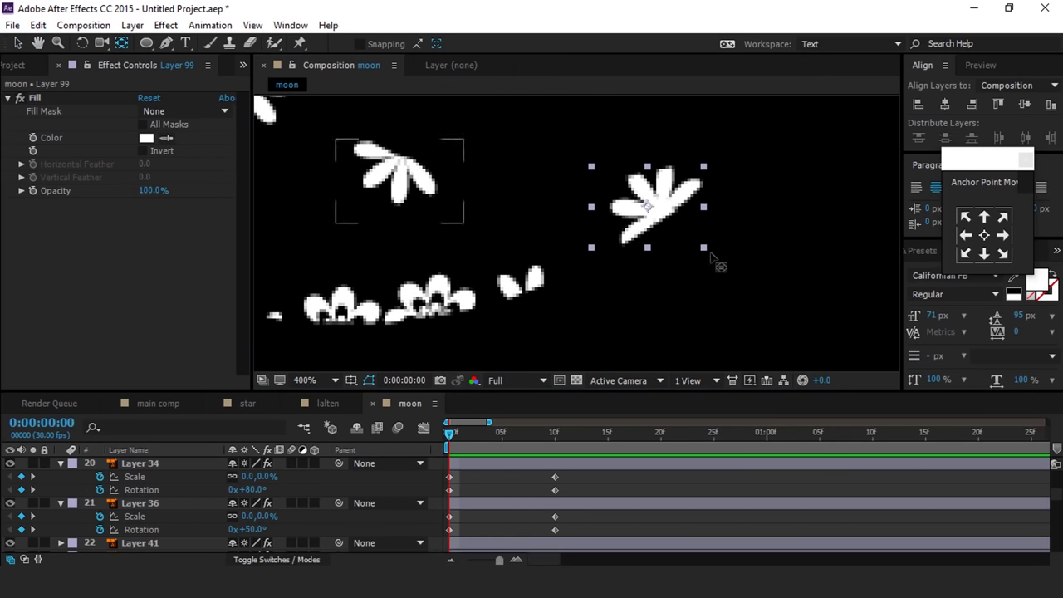
{"action": "left_click", "coordinate": [503, 282]}
{"action": "left_click", "coordinate": [513, 284]}
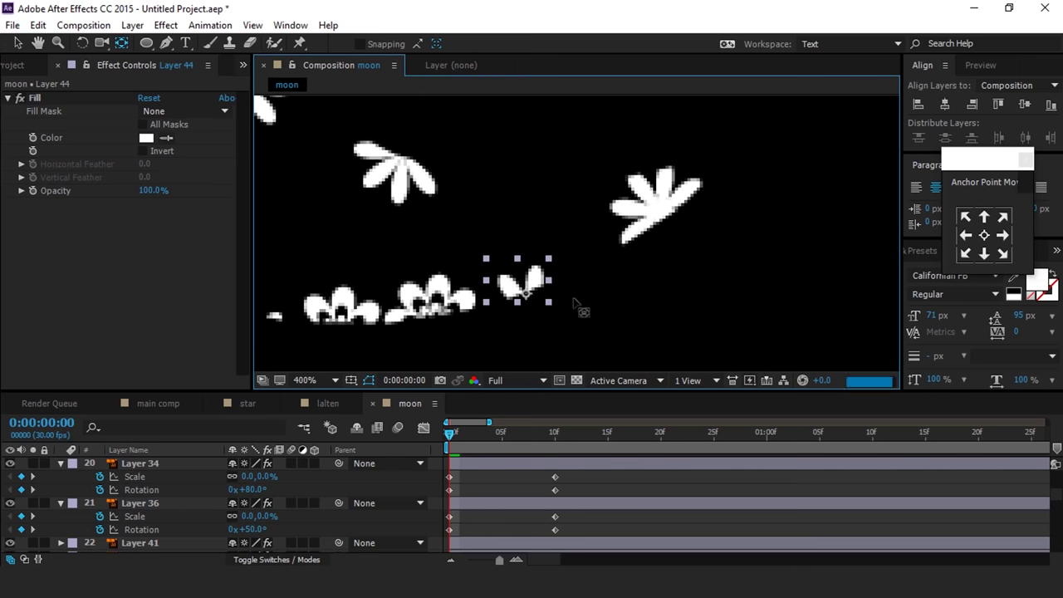
Step: Move the anchor points of the two cut-off ringed flowers on the crescent's lower edge down to their cut edges
{"action": "left_click_drag", "start_coordinate": [745, 260], "coordinate": [928, 193]}
{"action": "left_click", "coordinate": [624, 259]}
{"action": "left_click_drag", "start_coordinate": [613, 226], "coordinate": [618, 247]}
{"action": "left_click", "coordinate": [502, 232]}
{"action": "left_click_drag", "start_coordinate": [523, 230], "coordinate": [525, 251]}
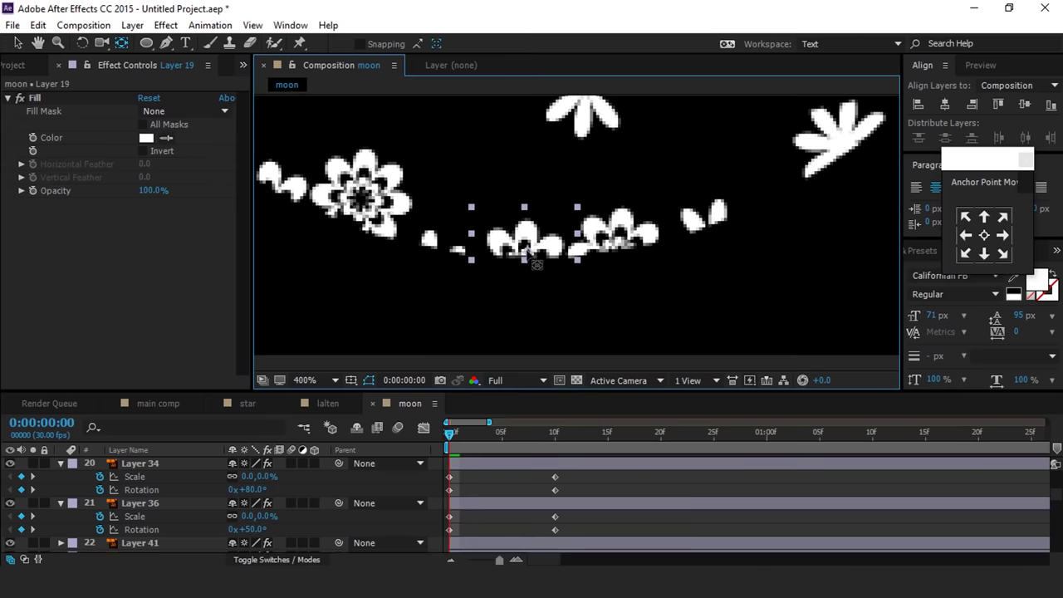
Step: Reposition the anchor points of the small petal fragment and the neighbouring ringed flower toward the crescent's lower edge
{"action": "left_click_drag", "start_coordinate": [503, 303], "coordinate": [714, 297]}
{"action": "left_click", "coordinate": [616, 207]}
{"action": "left_click", "coordinate": [667, 242]}
{"action": "left_click_drag", "start_coordinate": [654, 234], "coordinate": [653, 244]}
{"action": "left_click", "coordinate": [600, 190]}
{"action": "left_click_drag", "start_coordinate": [571, 184], "coordinate": [565, 216]}
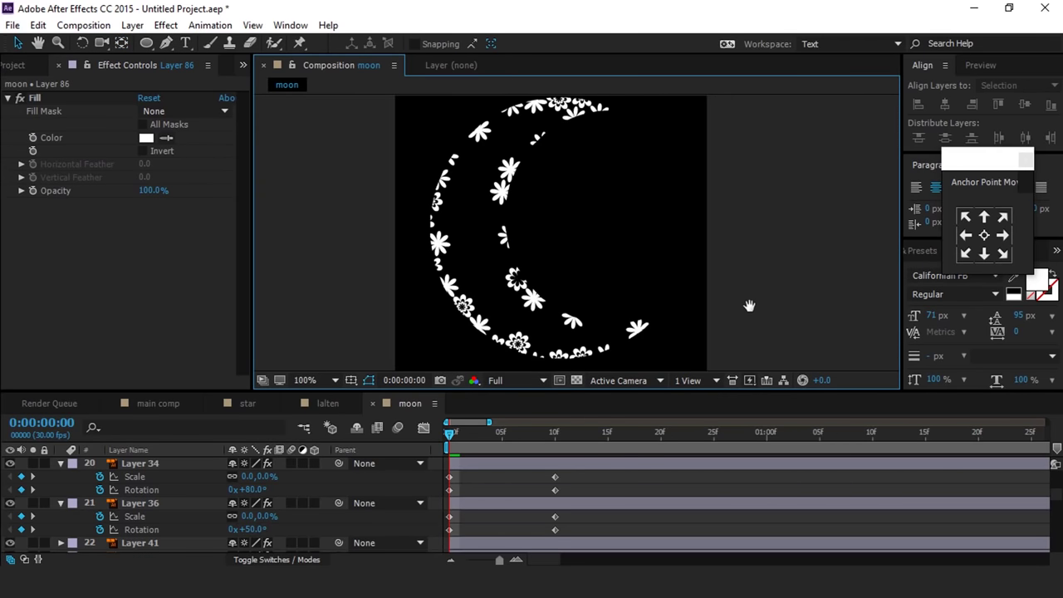
Step: Animate the scale of the flowers along the moon's outer edge from 0% at frame 0 to 100% at frame 10
{"action": "left_click_drag", "start_coordinate": [749, 306], "coordinate": [790, 158]}
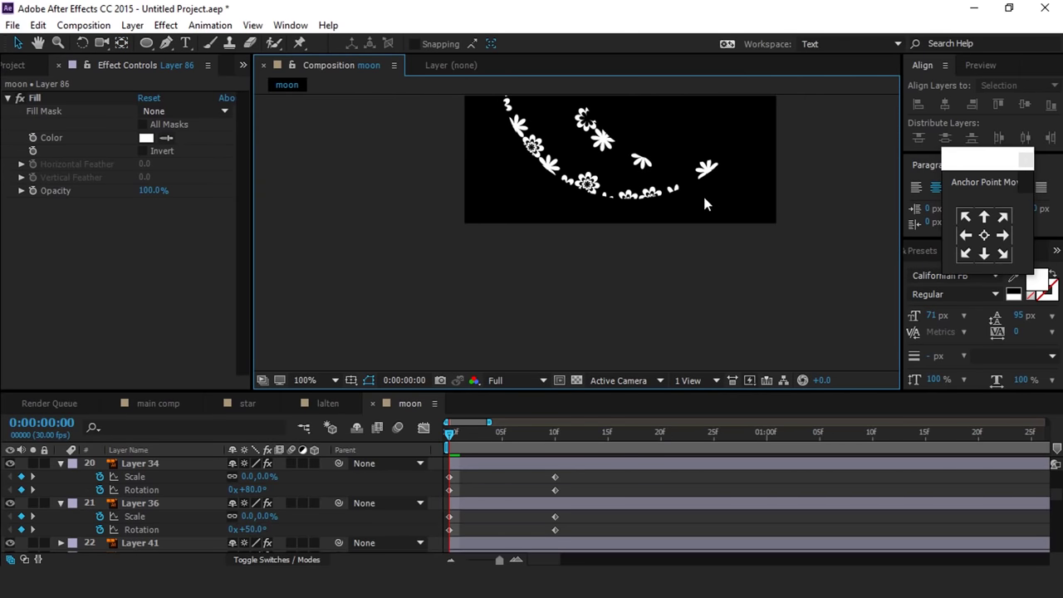
{"action": "scroll", "coordinate": [709, 191], "scroll_direction": "up", "scroll_amount": 2}
{"action": "key", "text": "v"}
{"action": "scroll", "coordinate": [743, 247], "scroll_direction": "down", "scroll_amount": 2}
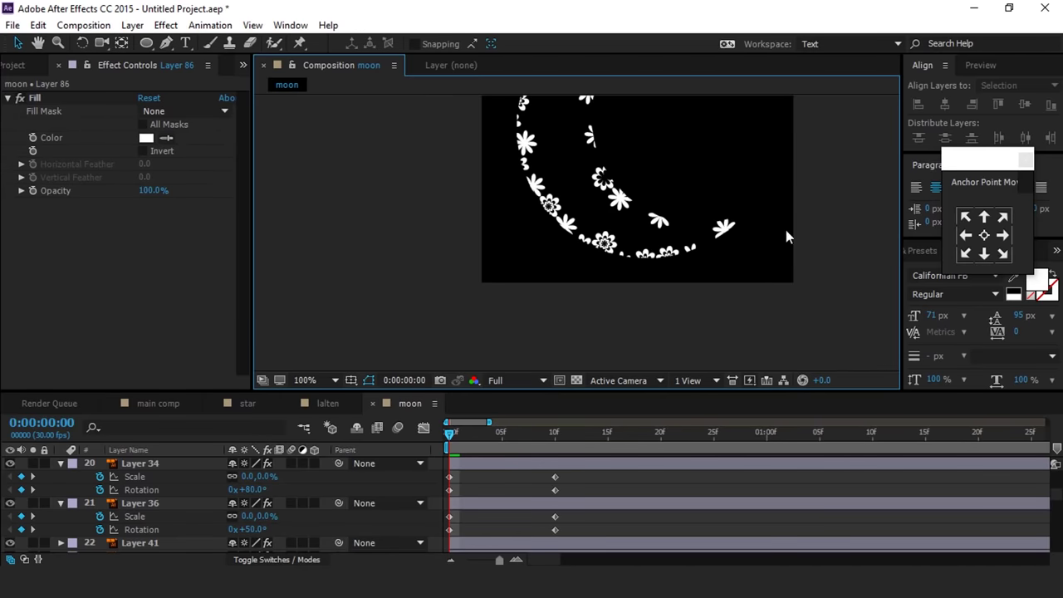
{"action": "scroll", "coordinate": [738, 245], "scroll_direction": "up", "scroll_amount": 2}
{"action": "left_click", "coordinate": [710, 207]}
{"action": "left_click_drag", "start_coordinate": [505, 302], "coordinate": [645, 239]}
{"action": "left_click_drag", "start_coordinate": [406, 284], "coordinate": [488, 226]}
{"action": "scroll", "coordinate": [462, 264], "scroll_direction": "down", "scroll_amount": 1}
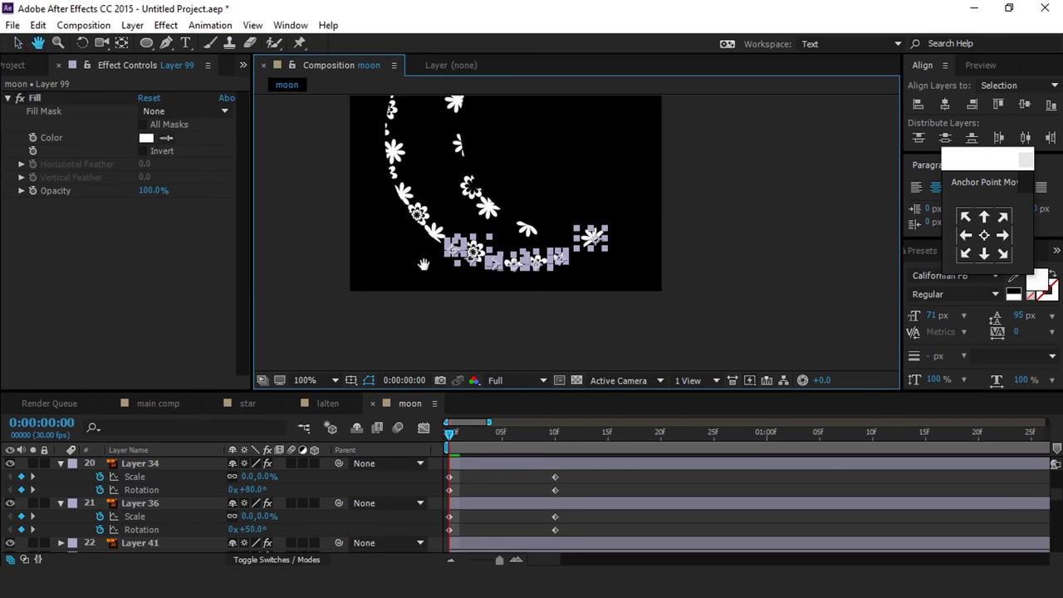
{"action": "left_click_drag", "start_coordinate": [425, 264], "coordinate": [480, 366]}
{"action": "scroll", "coordinate": [457, 158], "scroll_direction": "up", "scroll_amount": 1}
{"action": "scroll", "coordinate": [712, 181], "scroll_direction": "down", "scroll_amount": 2}
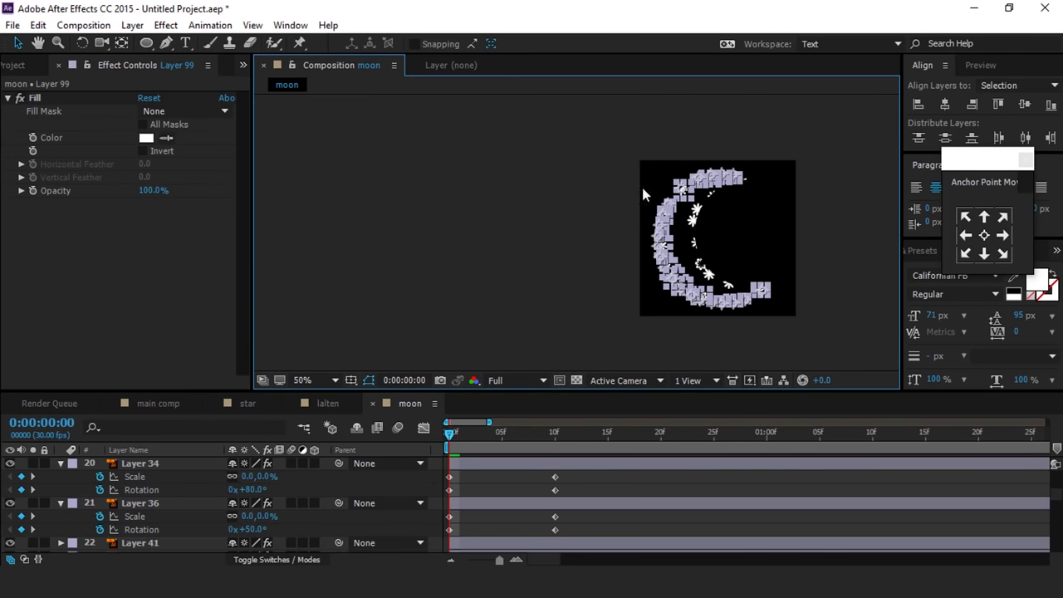
{"action": "scroll", "coordinate": [518, 514], "scroll_direction": "down", "scroll_amount": 10}
{"action": "left_click_drag", "start_coordinate": [449, 433], "coordinate": [557, 438]}
{"action": "scroll", "coordinate": [557, 442], "scroll_direction": "down", "scroll_amount": 5}
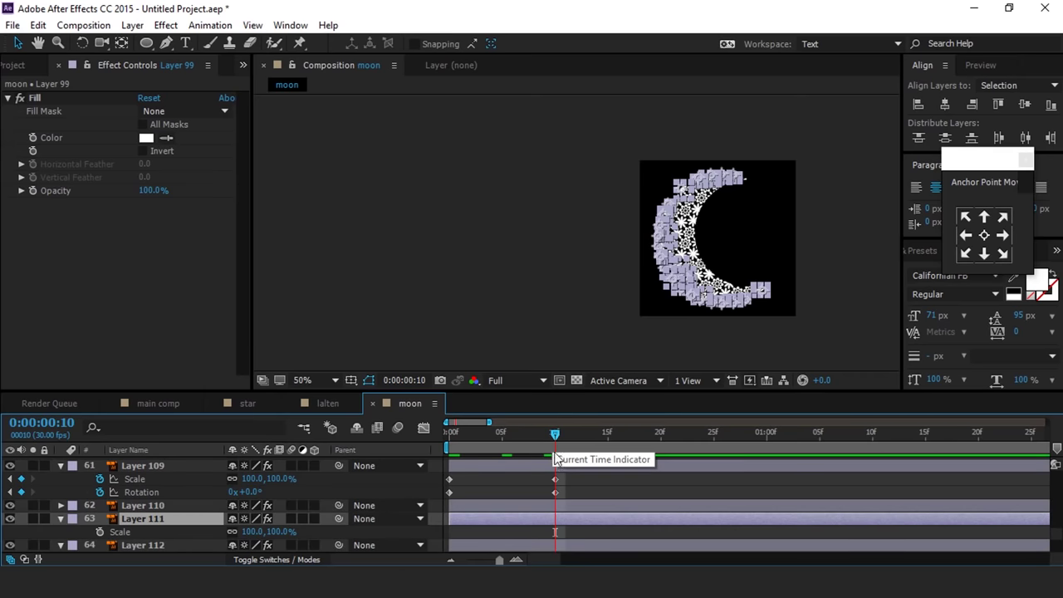
{"action": "left_click", "coordinate": [99, 532]}
{"action": "key", "text": "Home"}
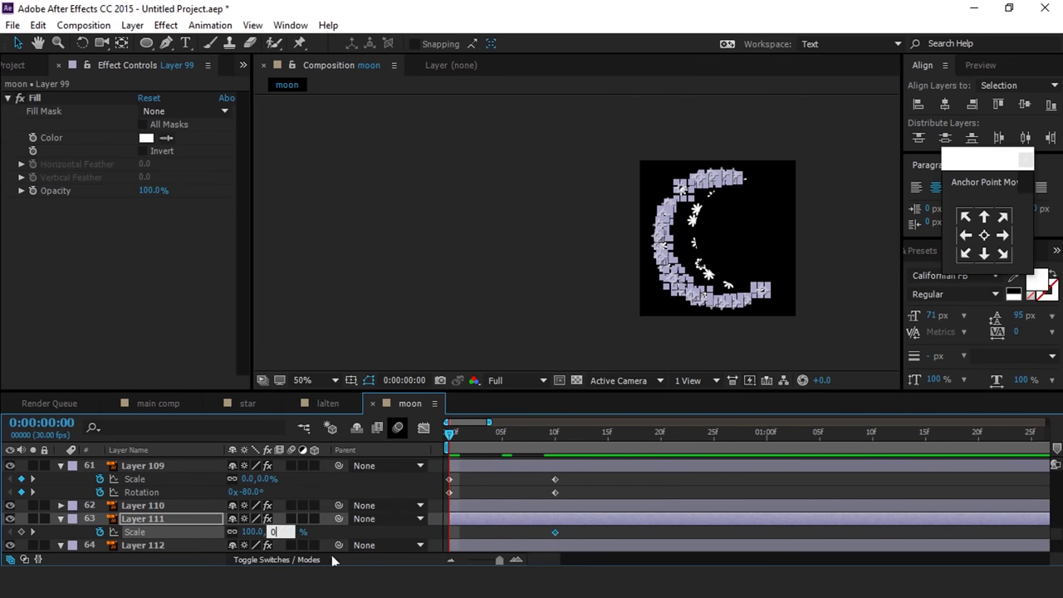
{"action": "key", "text": "Return"}
{"action": "left_click", "coordinate": [849, 309]}
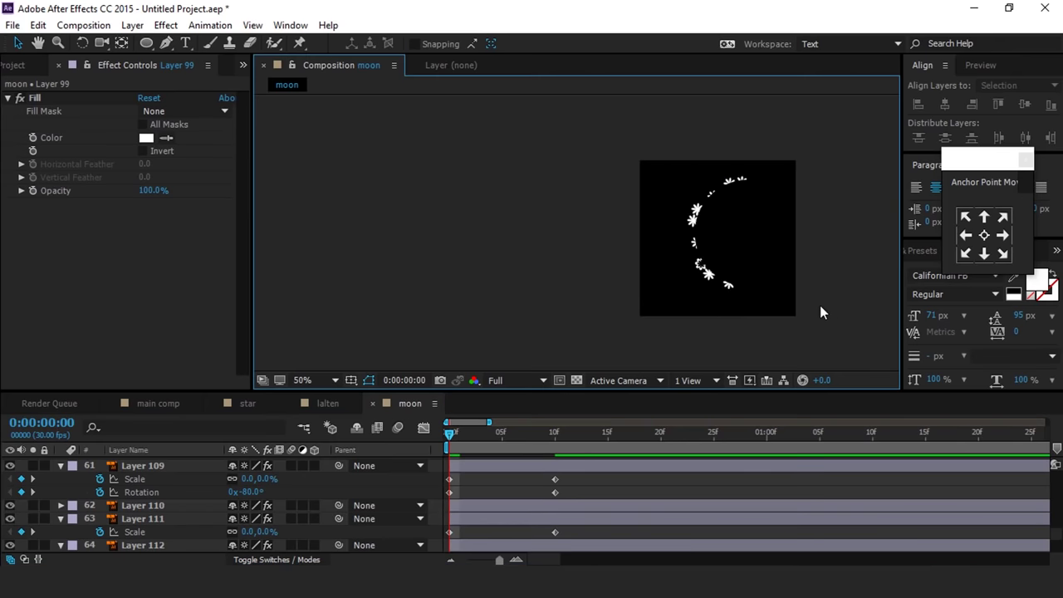
Step: Animate the scale of the flowers along the moon's inner edge from 0% at frame 0 to 100% at frame 10
{"action": "scroll", "coordinate": [712, 239], "scroll_direction": "up", "scroll_amount": 2}
{"action": "scroll", "coordinate": [751, 221], "scroll_direction": "down", "scroll_amount": 2}
{"action": "left_click_drag", "start_coordinate": [763, 224], "coordinate": [509, 262]}
{"action": "scroll", "coordinate": [611, 170], "scroll_direction": "up", "scroll_amount": 2}
{"action": "left_click_drag", "start_coordinate": [601, 304], "coordinate": [600, 223]}
{"action": "left_click_drag", "start_coordinate": [493, 221], "coordinate": [558, 286]}
{"action": "left_click_drag", "start_coordinate": [638, 291], "coordinate": [586, 316]}
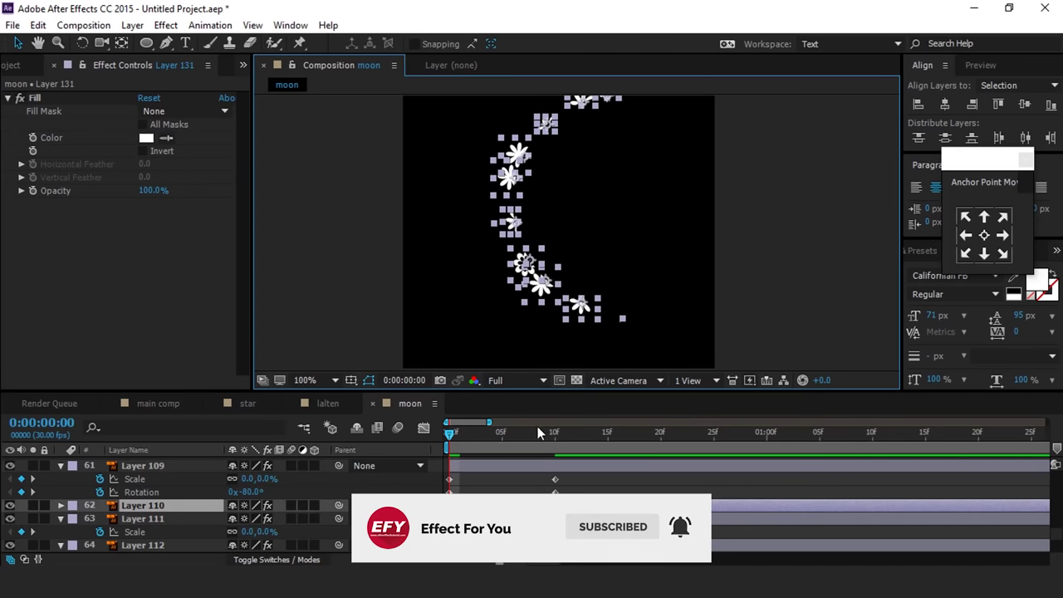
{"action": "left_click_drag", "start_coordinate": [516, 433], "coordinate": [556, 444]}
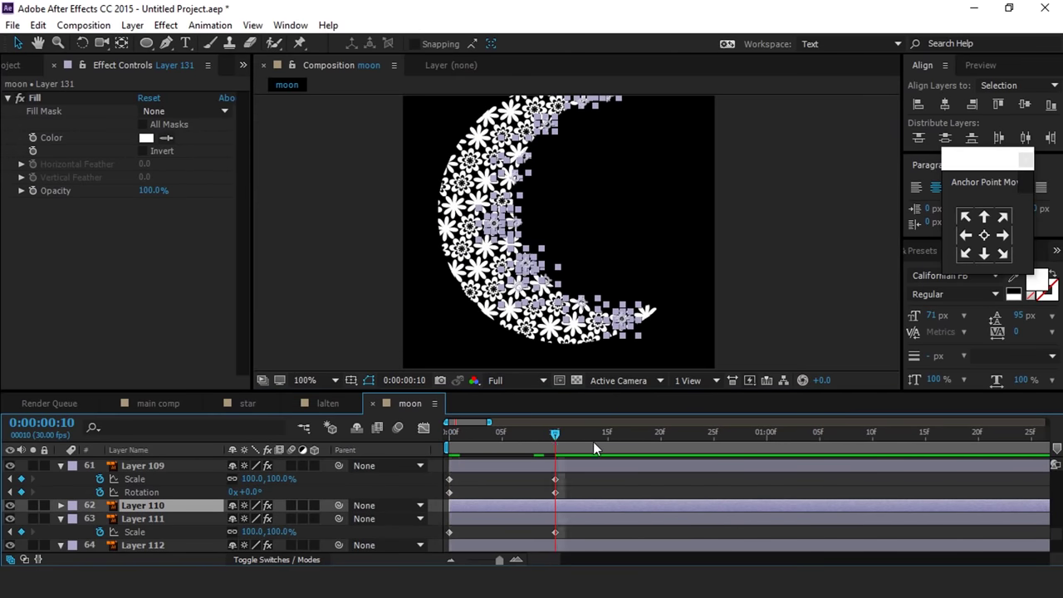
{"action": "scroll", "coordinate": [542, 479], "scroll_direction": "down", "scroll_amount": 6}
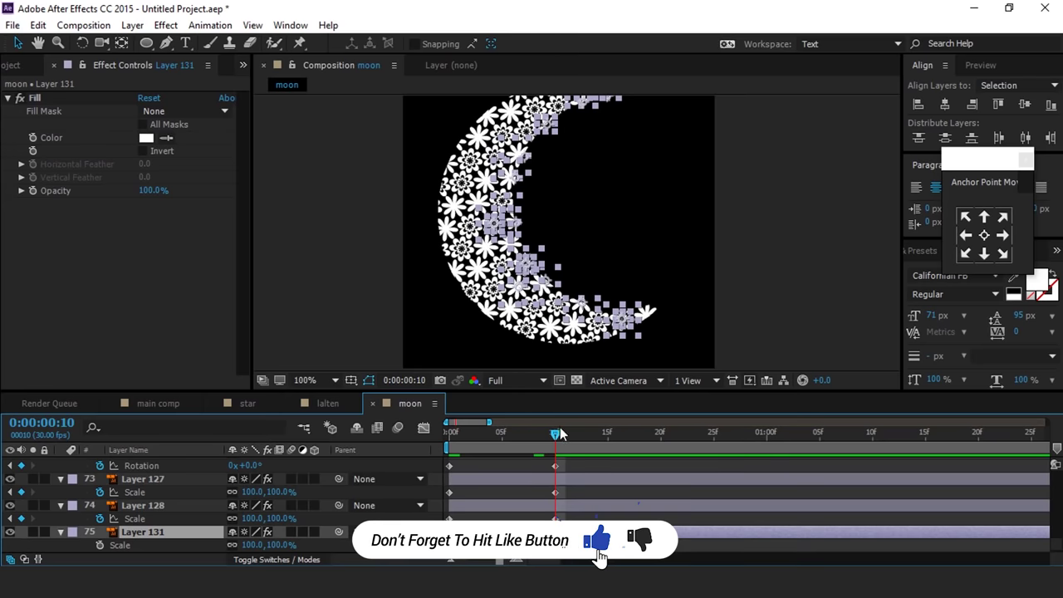
{"action": "left_click", "coordinate": [100, 545]}
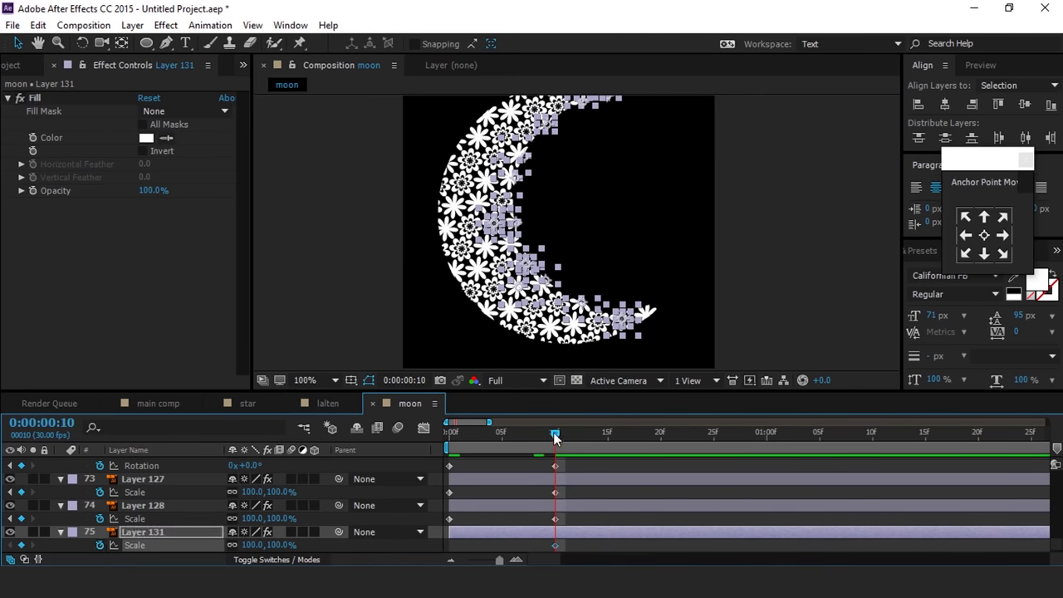
{"action": "left_click_drag", "start_coordinate": [554, 433], "coordinate": [399, 455]}
{"action": "left_click", "coordinate": [267, 544]}
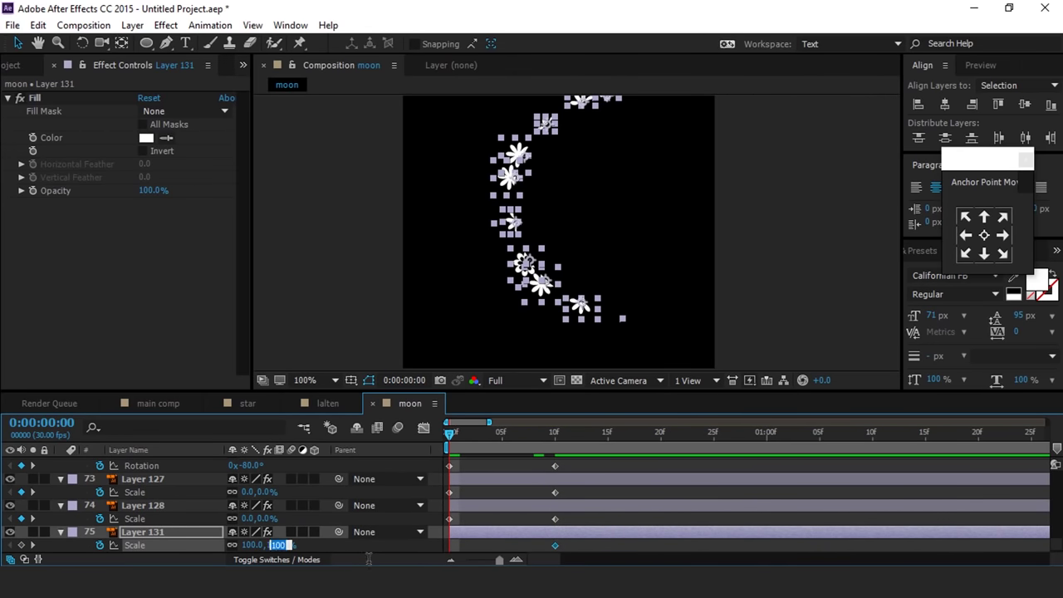
{"action": "type", "text": "0"}
{"action": "key", "text": "Return"}
{"action": "left_click", "coordinate": [737, 241]}
Step: Preview the moon's flower animation from the first frame
{"action": "key", "text": "space"}
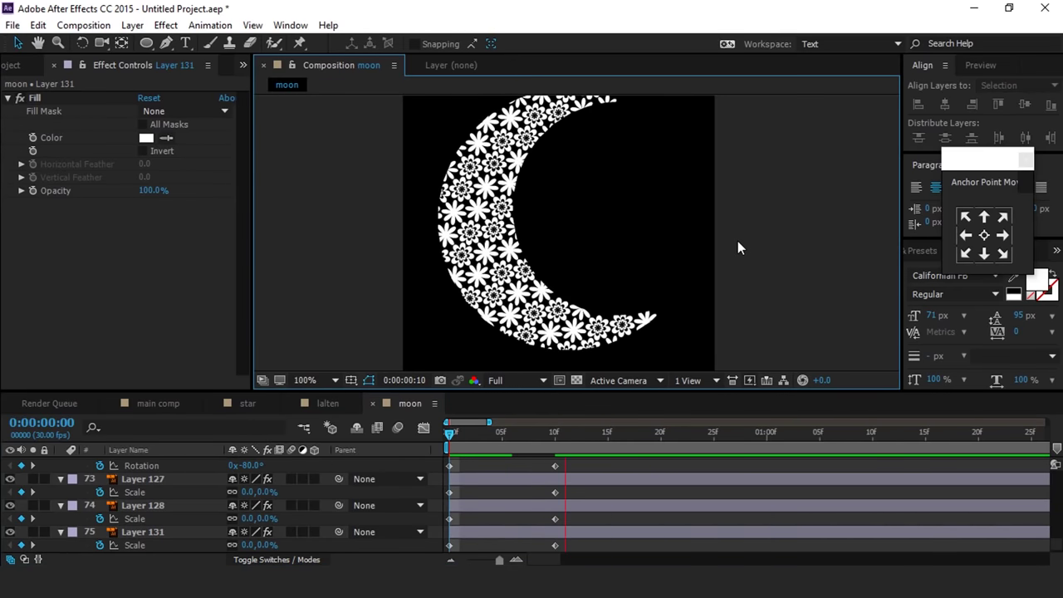
{"action": "mouse_move", "coordinate": [464, 434]}
{"action": "left_mouse_down"}
{"action": "mouse_move", "coordinate": [599, 435]}
{"action": "mouse_move", "coordinate": [448, 440]}
{"action": "left_mouse_up"}
{"action": "key", "text": "space"}
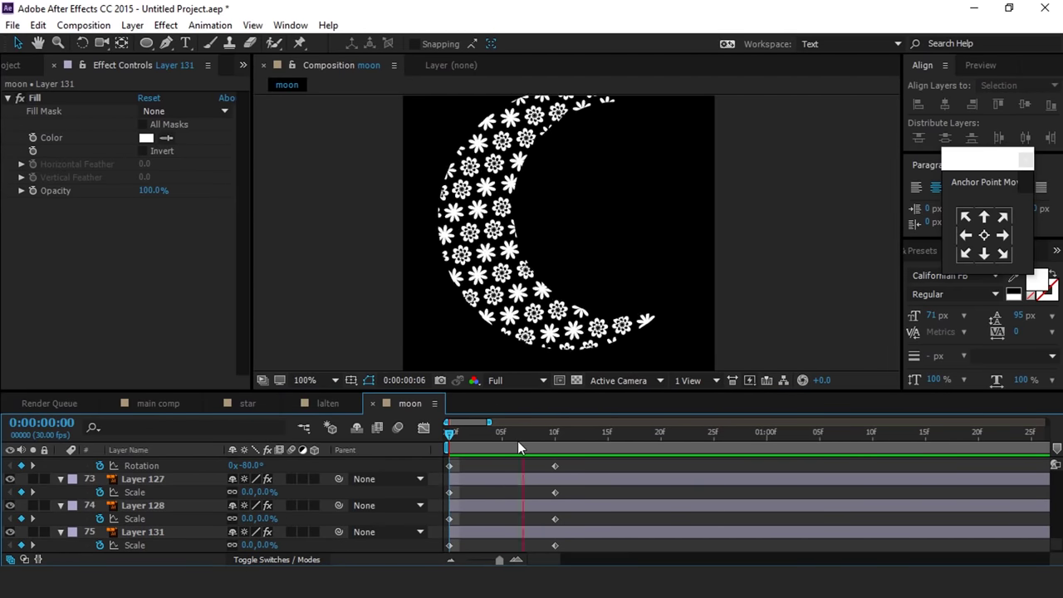
Step: At frame 10, label the flower layers in the moon's upper part Dark Green, collapse their properties and lock them
{"action": "left_click_drag", "start_coordinate": [520, 435], "coordinate": [552, 441]}
{"action": "left_click_drag", "start_coordinate": [777, 94], "coordinate": [427, 174]}
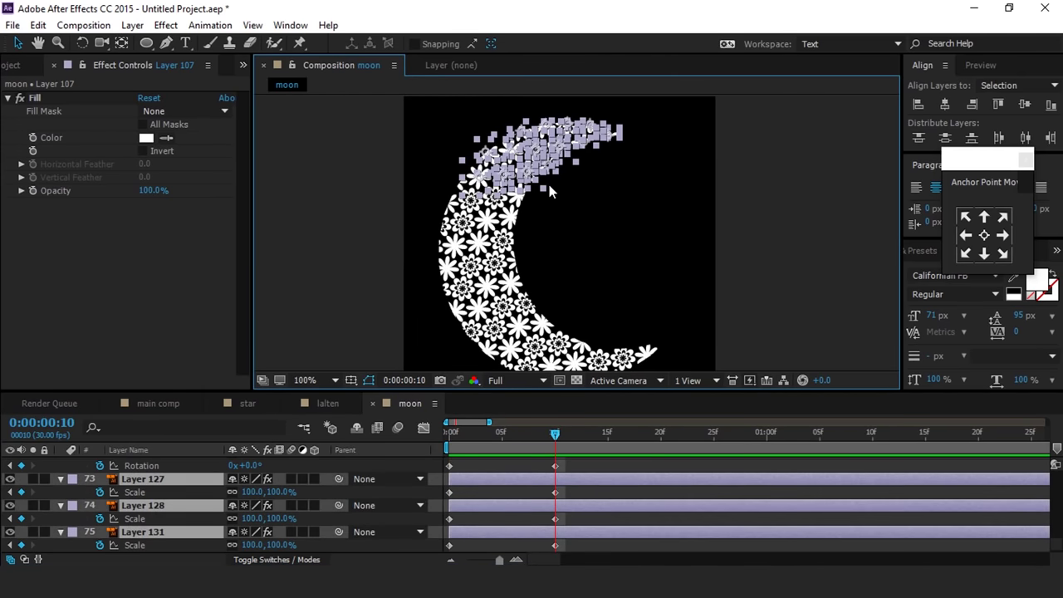
{"action": "left_click", "coordinate": [74, 509]}
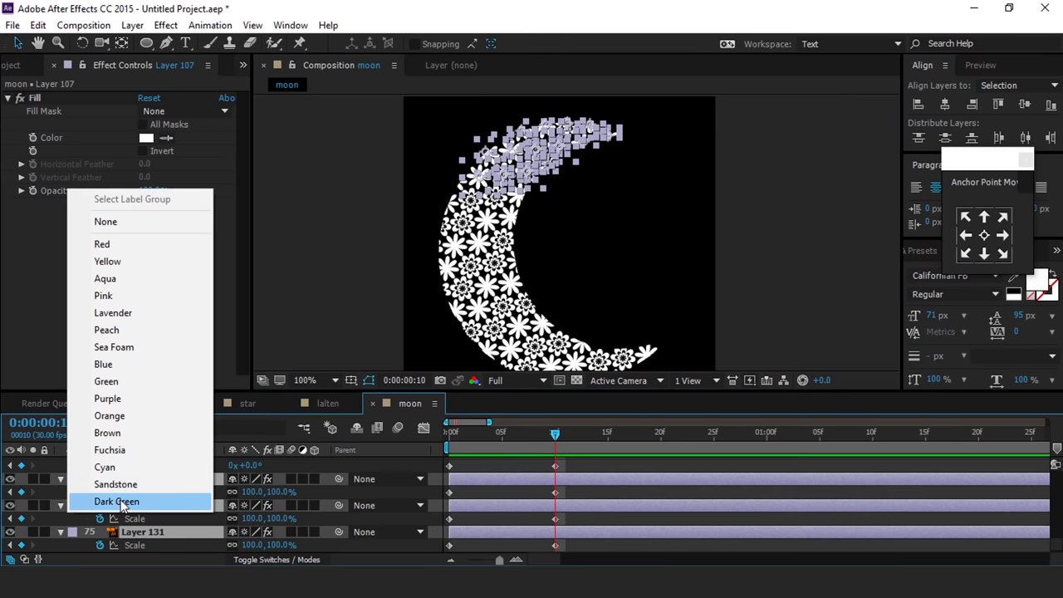
{"action": "left_click", "coordinate": [116, 501]}
{"action": "key", "text": "u"}
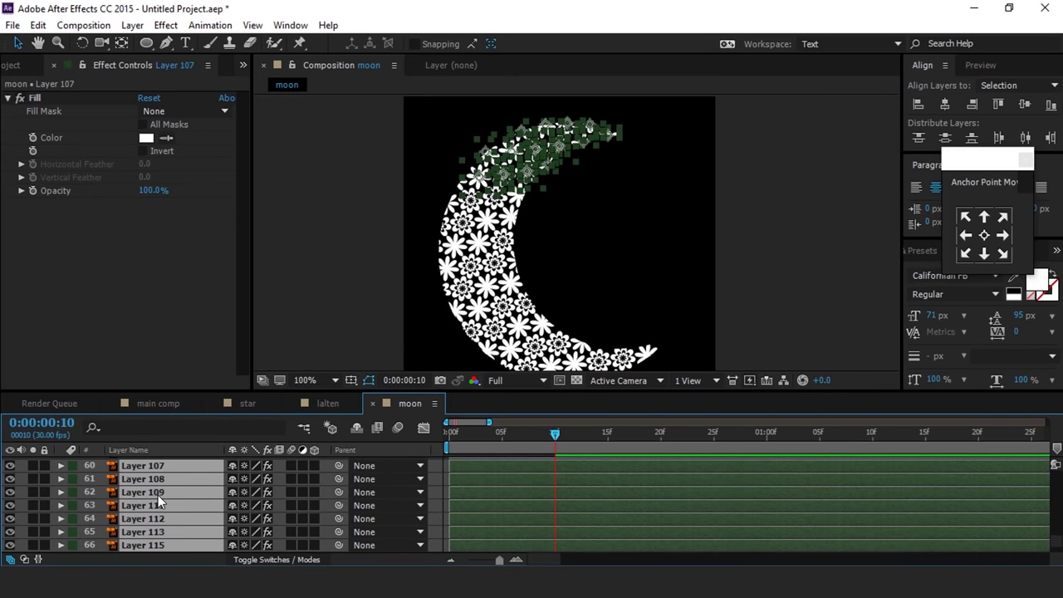
{"action": "left_click", "coordinate": [44, 467]}
Step: Label the moon's middle flower layers Sandstone, move them directly above the dark green layers and lock them
{"action": "left_click_drag", "start_coordinate": [359, 189], "coordinate": [568, 296]}
{"action": "left_click_drag", "start_coordinate": [369, 139], "coordinate": [555, 291]}
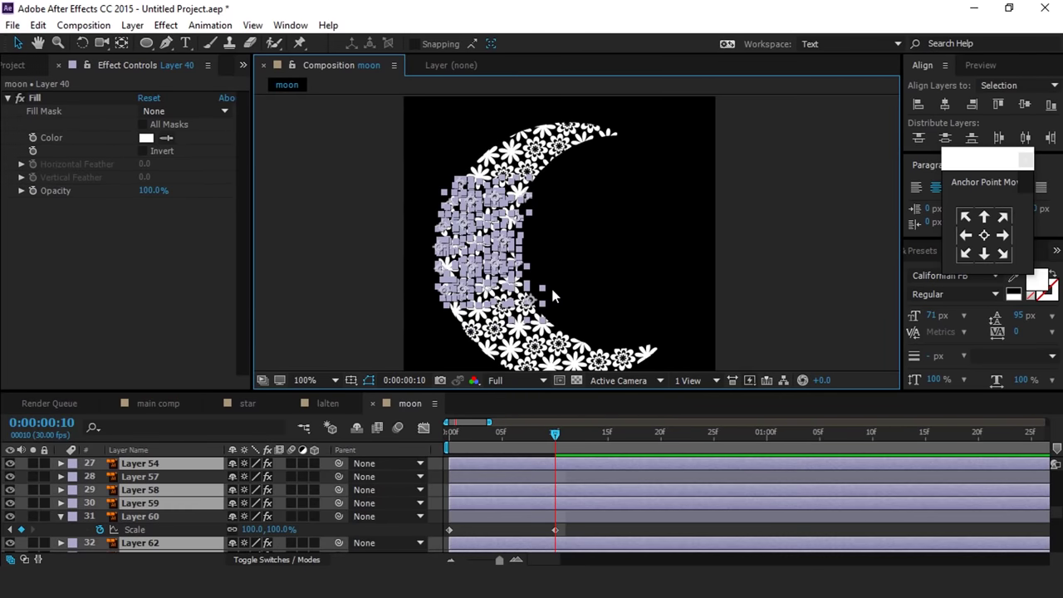
{"action": "left_click", "coordinate": [72, 509]}
{"action": "left_click", "coordinate": [125, 482]}
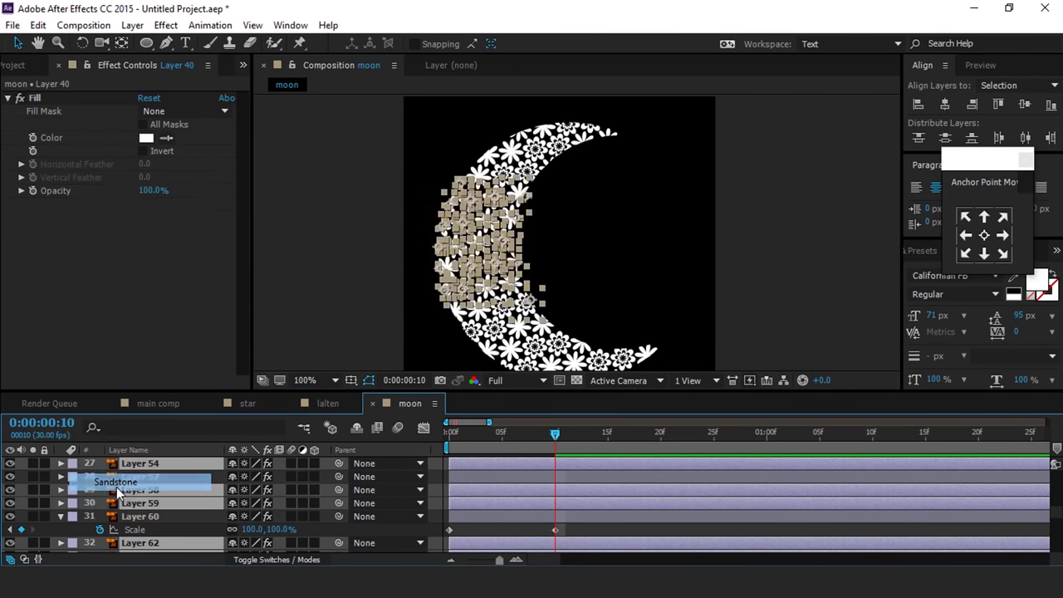
{"action": "scroll", "coordinate": [154, 479], "scroll_direction": "down", "scroll_amount": 6}
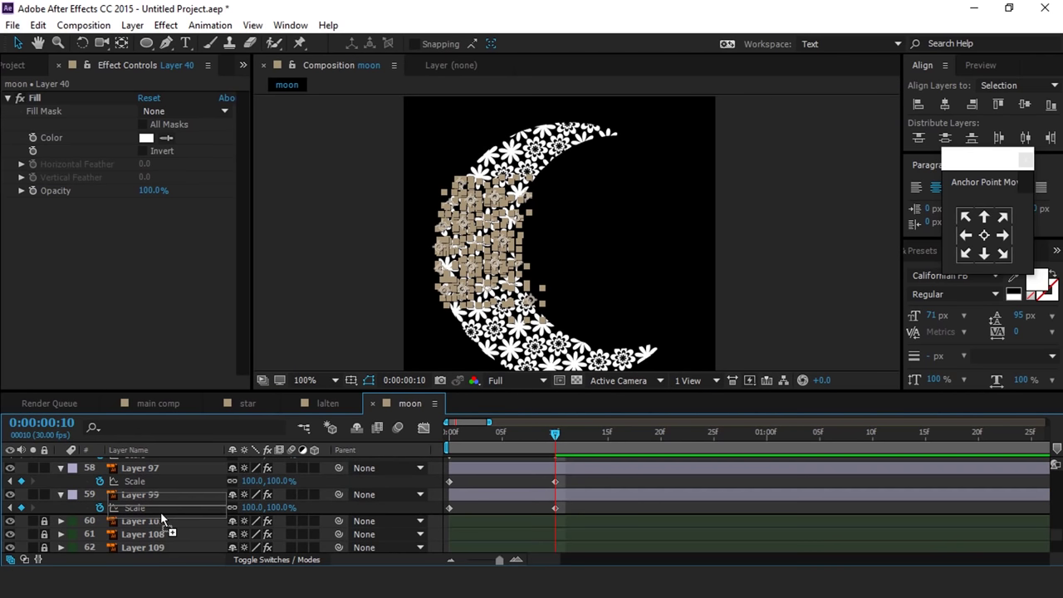
{"action": "left_click", "coordinate": [44, 507]}
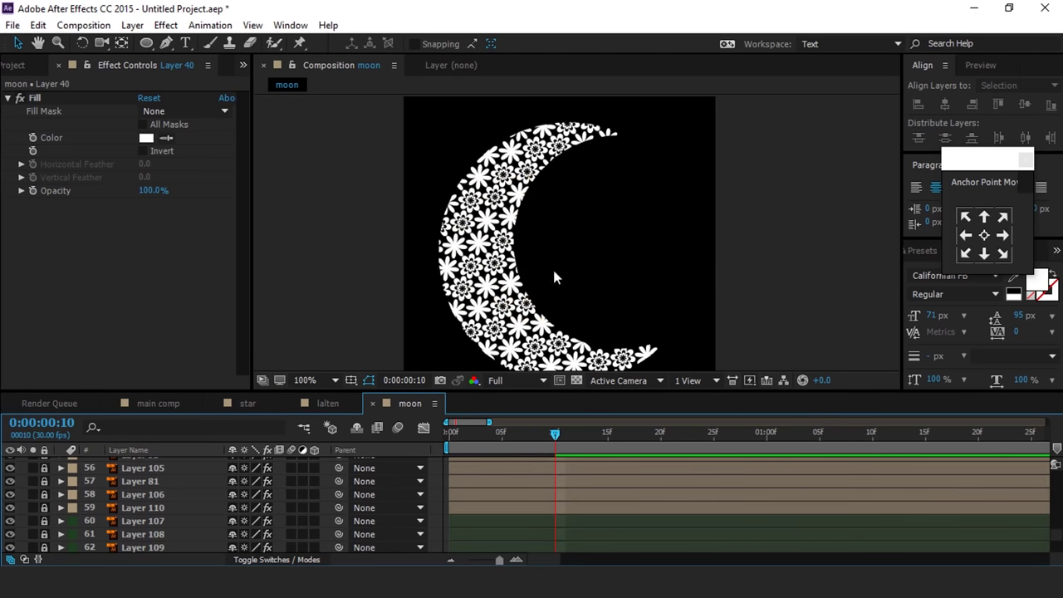
Step: Label the moon's lower flower layers Cyan, move them directly above the sandstone layers and lock them
{"action": "left_click_drag", "start_coordinate": [339, 218], "coordinate": [626, 195]}
{"action": "key", "text": "v"}
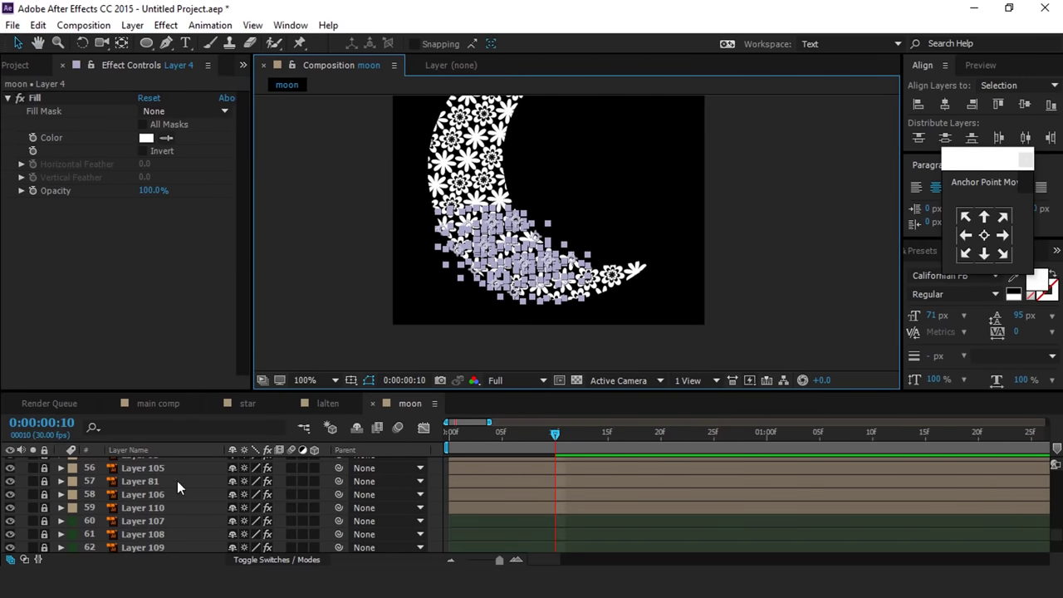
{"action": "key", "text": "s"}
{"action": "left_click", "coordinate": [74, 498]}
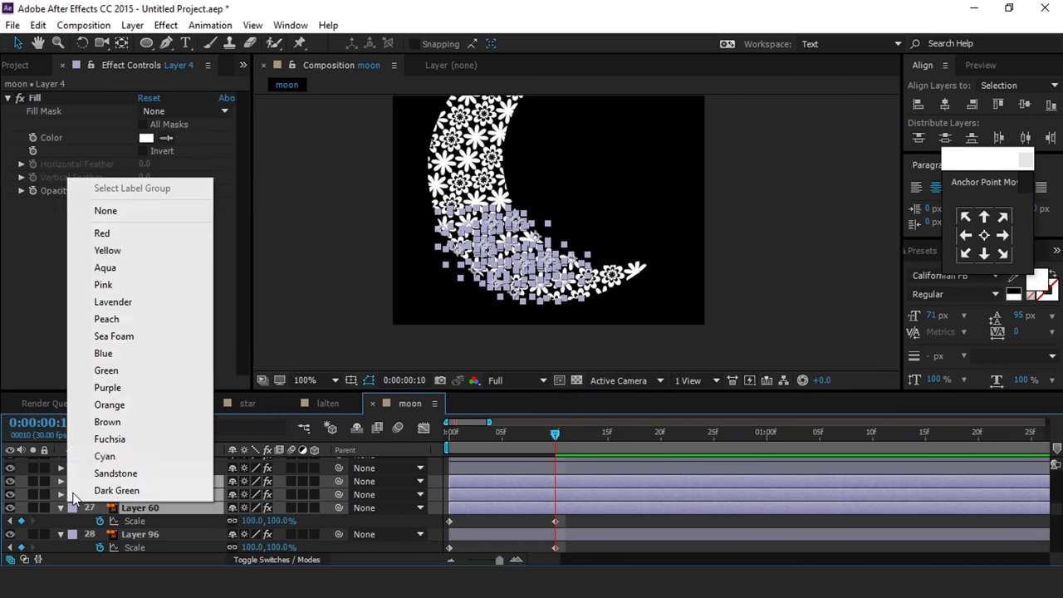
{"action": "left_click", "coordinate": [123, 459]}
{"action": "mouse_move", "coordinate": [156, 509]}
{"action": "left_mouse_down"}
{"action": "mouse_move", "coordinate": [161, 450]}
{"action": "mouse_move", "coordinate": [151, 524]}
{"action": "left_mouse_up"}
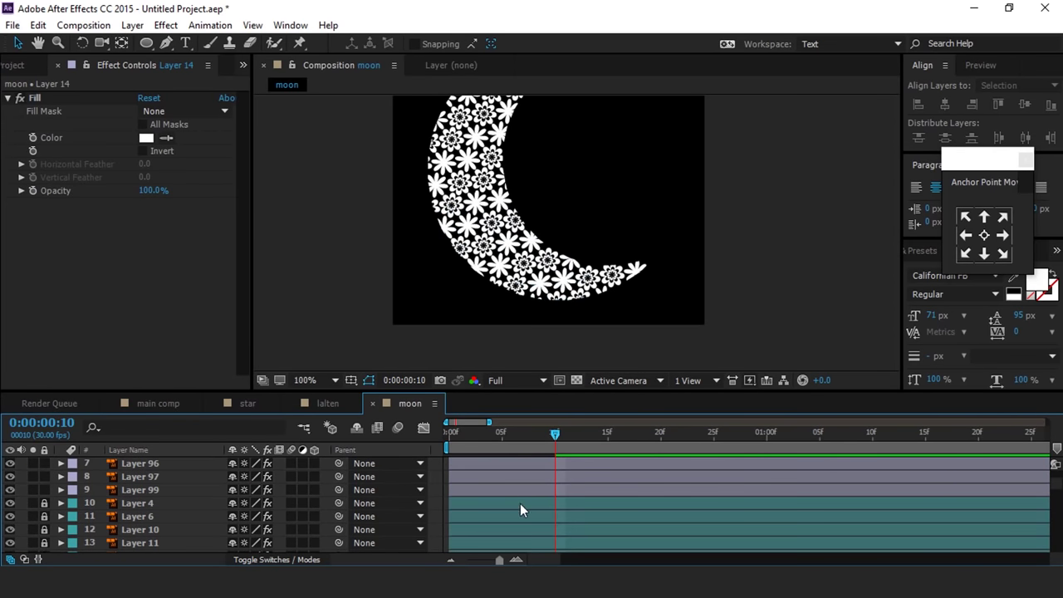
Step: Unlock the colour-labelled flower layers
{"action": "scroll", "coordinate": [551, 510], "scroll_direction": "down", "scroll_amount": 1}
{"action": "scroll", "coordinate": [48, 480], "scroll_direction": "up", "scroll_amount": 1}
{"action": "scroll", "coordinate": [45, 531], "scroll_direction": "down", "scroll_amount": 20}
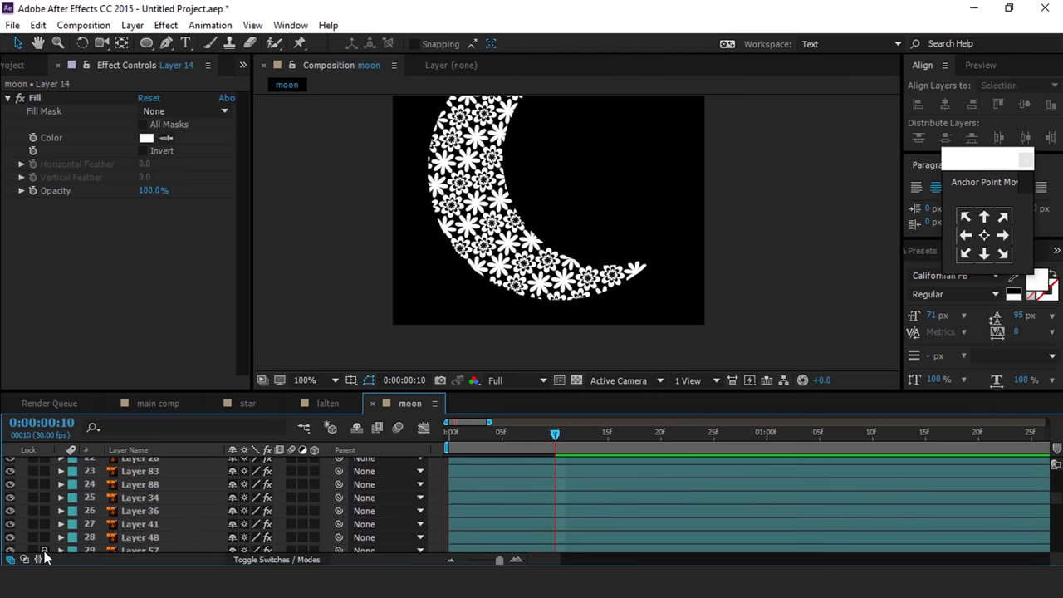
Step: Shift all the cyan flower layers, Layer 4 through Layer 60, in time so they start at frame 8
{"action": "left_click", "coordinate": [527, 485]}
{"action": "scroll", "coordinate": [527, 490], "scroll_direction": "up", "scroll_amount": 10}
{"action": "scroll", "coordinate": [527, 490], "scroll_direction": "down", "scroll_amount": 1}
{"action": "scroll", "coordinate": [526, 490], "scroll_direction": "down", "scroll_amount": 9}
{"action": "scroll", "coordinate": [532, 500], "scroll_direction": "up", "scroll_amount": 3}
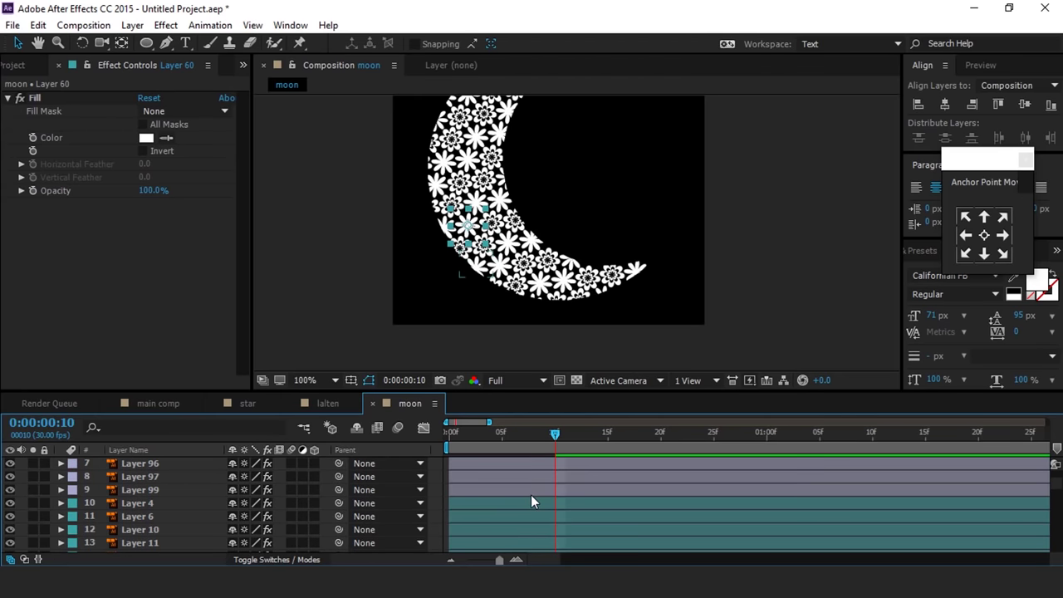
{"action": "left_click", "coordinate": [520, 502], "text": "shift"}
{"action": "left_click_drag", "start_coordinate": [498, 434], "coordinate": [544, 435]}
{"action": "left_click_drag", "start_coordinate": [506, 503], "coordinate": [591, 502]}
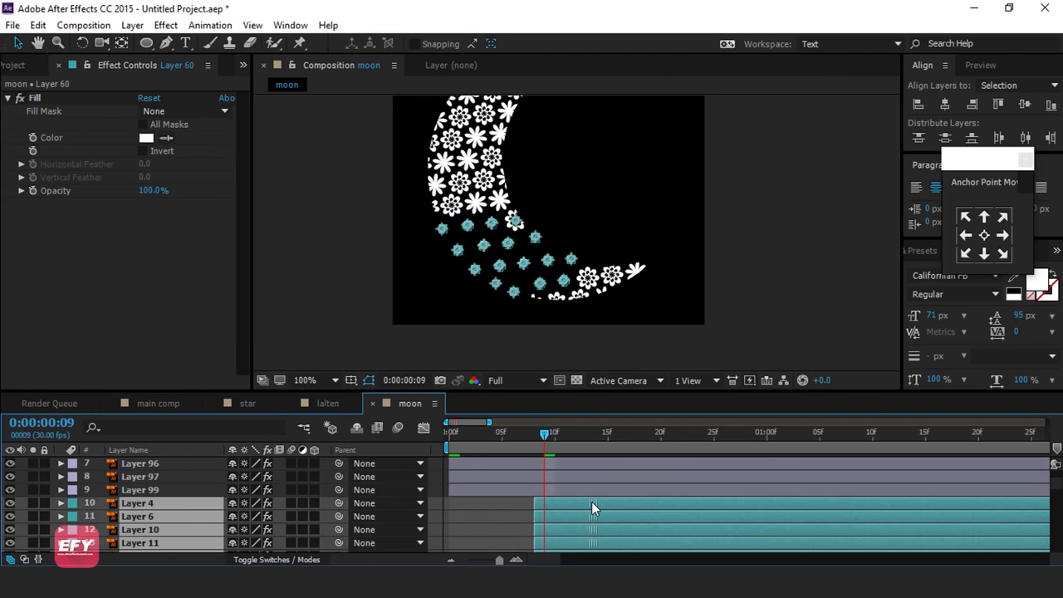
Step: Preview the delayed cyan flowers from the first frame and stop at frame 16
{"action": "left_click", "coordinate": [449, 436]}
{"action": "key", "text": "space"}
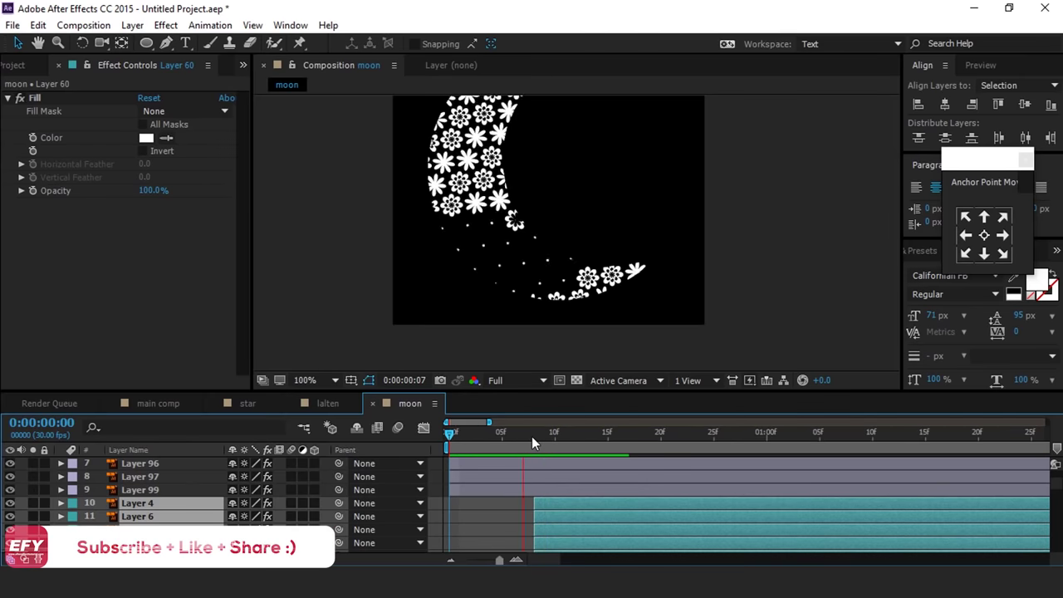
{"action": "left_click", "coordinate": [620, 437]}
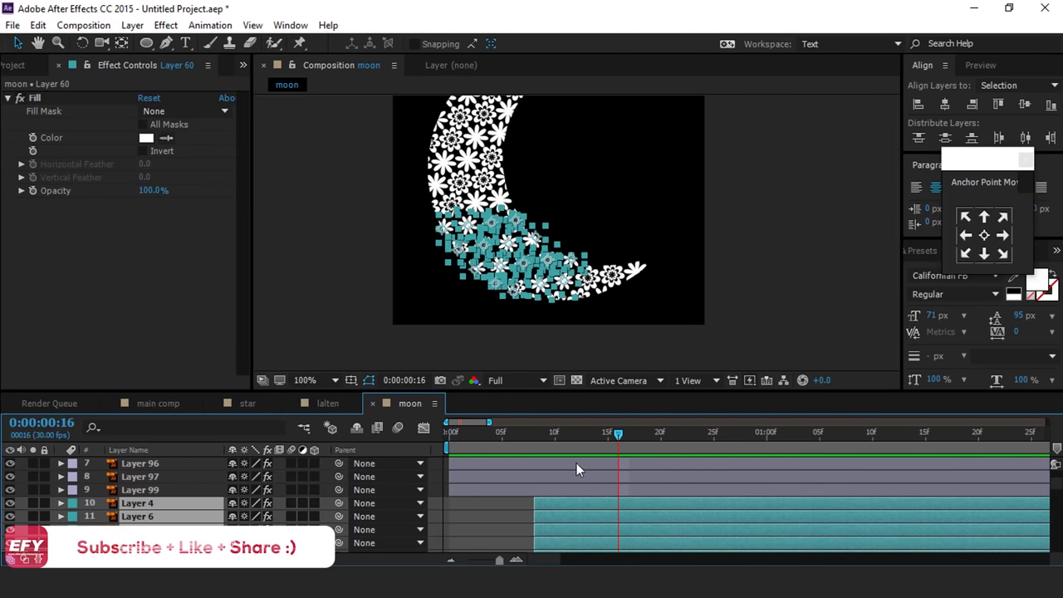
Step: Stagger the first cyan flower layers individually, starting Layer 6 at frame 9 and Layer 11 at frame 5
{"action": "scroll", "coordinate": [574, 481], "scroll_direction": "down", "scroll_amount": 3}
{"action": "scroll", "coordinate": [574, 484], "scroll_direction": "up", "scroll_amount": 3}
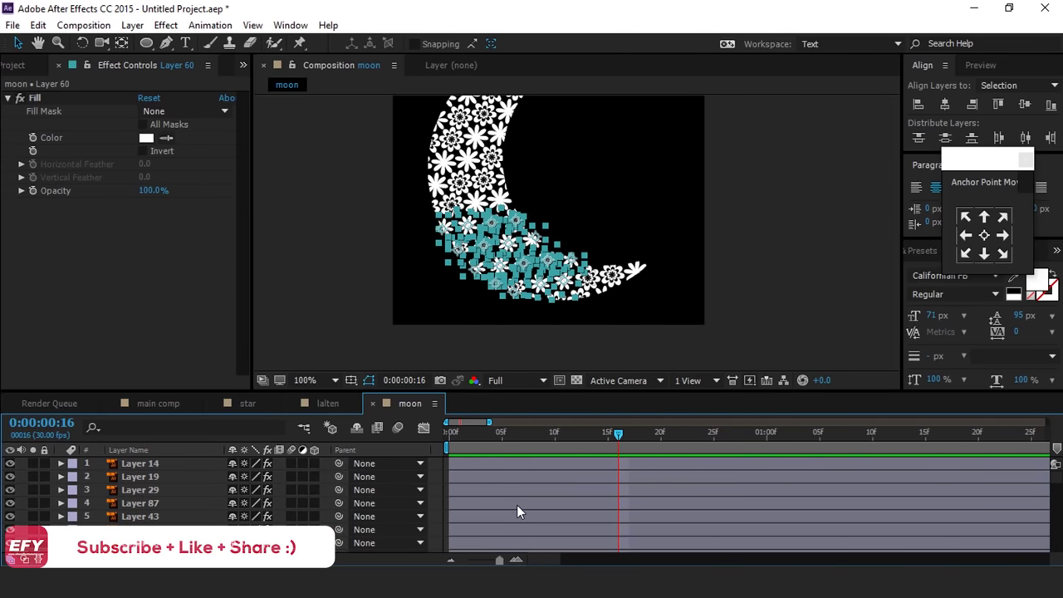
{"action": "left_click", "coordinate": [515, 505]}
{"action": "scroll", "coordinate": [537, 496], "scroll_direction": "down", "scroll_amount": 2}
{"action": "scroll", "coordinate": [532, 491], "scroll_direction": "up", "scroll_amount": 2}
{"action": "left_click_drag", "start_coordinate": [480, 465], "coordinate": [489, 465]}
{"action": "left_click", "coordinate": [491, 479]}
{"action": "mouse_move", "coordinate": [503, 502]}
{"action": "left_mouse_down"}
{"action": "mouse_move", "coordinate": [513, 501]}
{"action": "mouse_move", "coordinate": [500, 478]}
{"action": "mouse_move", "coordinate": [507, 503]}
{"action": "left_mouse_up"}
{"action": "scroll", "coordinate": [499, 523], "scroll_direction": "down", "scroll_amount": 1}
{"action": "left_click", "coordinate": [498, 490]}
{"action": "key", "text": "ctrl+Down"}
{"action": "key", "text": "ctrl+Down"}
{"action": "key", "text": "ctrl+Down"}
{"action": "key", "text": "ctrl+Down"}
{"action": "key", "text": "ctrl+Down"}
{"action": "key", "text": "ctrl+Down"}
{"action": "key", "text": "ctrl+Down"}
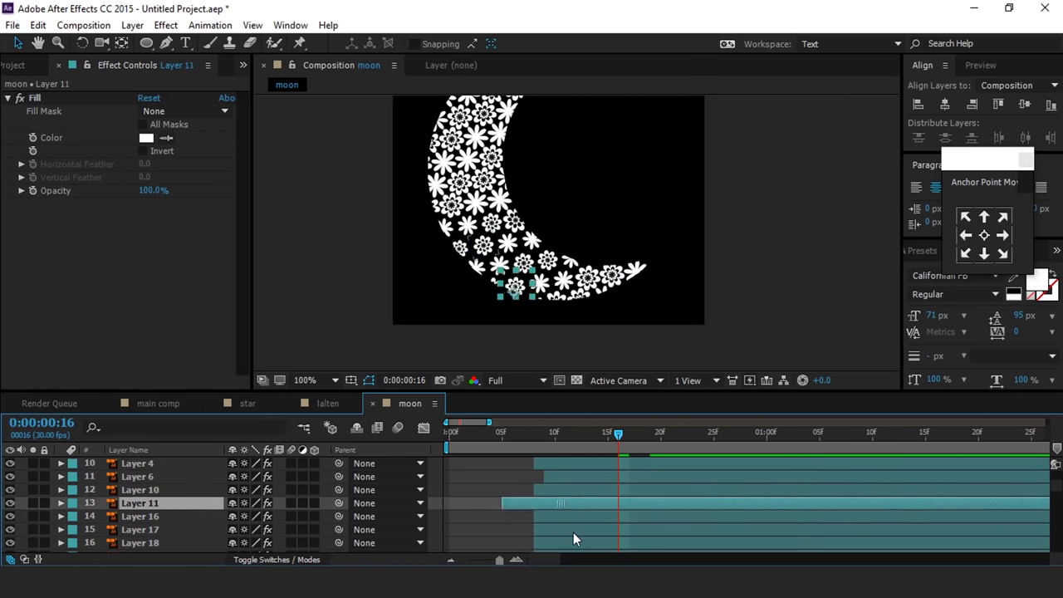
Step: Stagger the following cyan layers, starting Layer 18 at frame 7 and Layer 24 at frame 12
{"action": "key", "text": "ctrl+Down"}
{"action": "key", "text": "ctrl+Down"}
{"action": "key", "text": "ctrl+Down"}
{"action": "key", "text": "ctrl+Down"}
{"action": "key", "text": "ctrl+Down"}
{"action": "key", "text": "ctrl+Down"}
{"action": "key", "text": "ctrl+Down"}
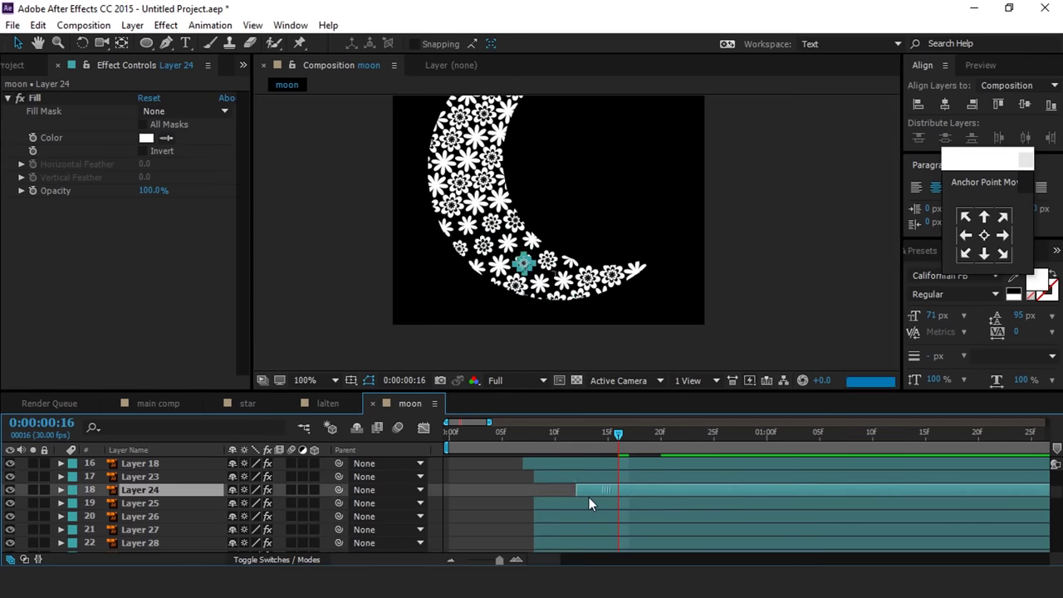
Step: Stagger the remaining cyan layers, starting Layer 34 at frame 10, Layers 41 and 57 at frame 7, and Layer 48 at frame 9
{"action": "key", "text": "ctrl+Down"}
{"action": "key", "text": "ctrl+Down"}
{"action": "key", "text": "ctrl+Down"}
{"action": "key", "text": "ctrl+Down"}
{"action": "key", "text": "ctrl+Down"}
{"action": "key", "text": "ctrl+Down"}
{"action": "key", "text": "ctrl+Down"}
{"action": "key", "text": "ctrl+Down"}
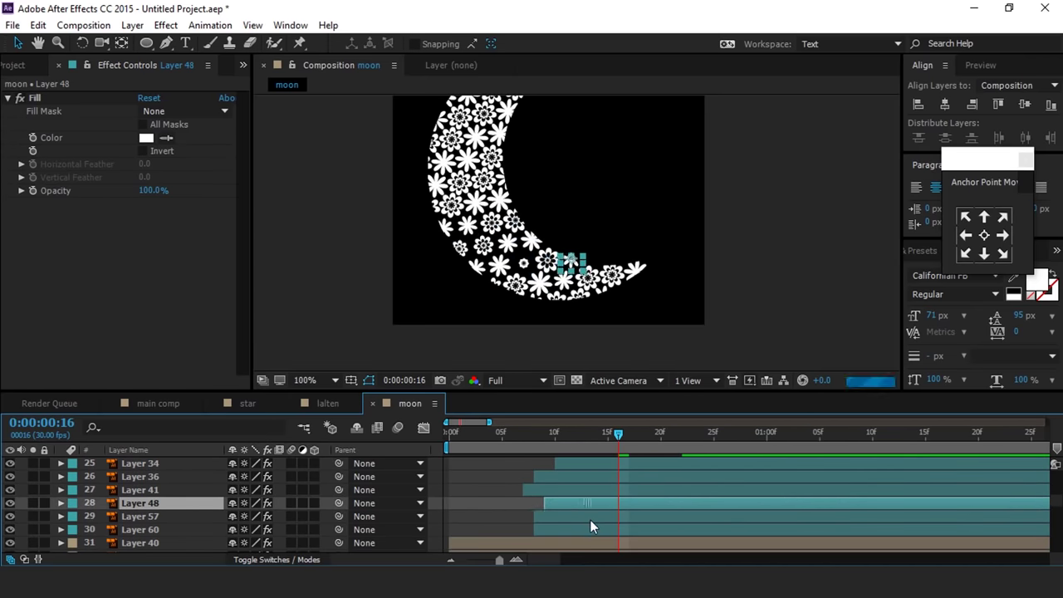
Step: Select the tan-labelled flower layers from Layer 40 to Layer 110 and shift them together to start at frame 16
{"action": "scroll", "coordinate": [571, 523], "scroll_direction": "down", "scroll_amount": 1}
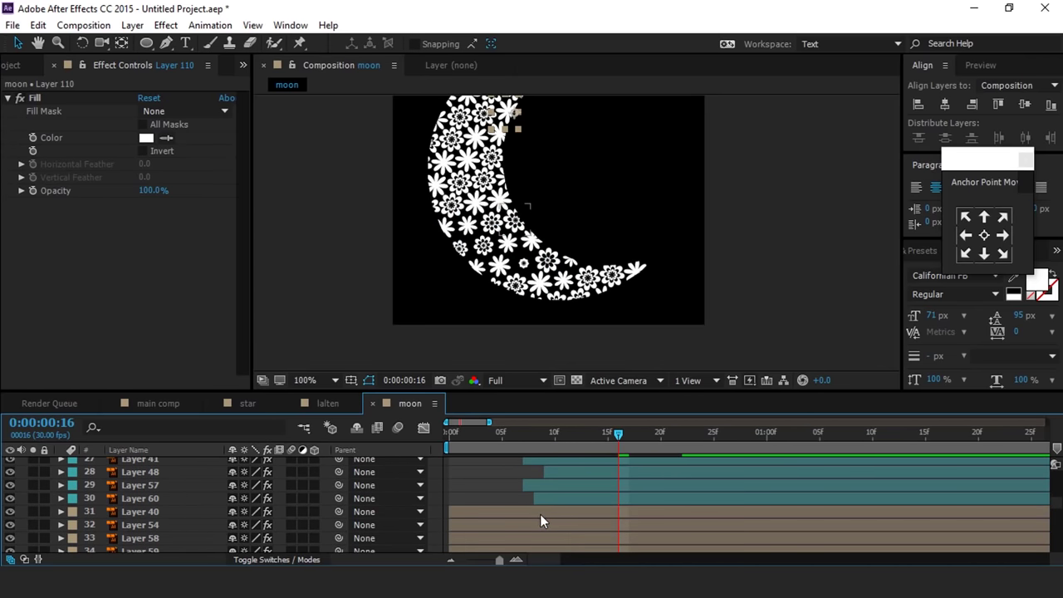
{"action": "left_click", "coordinate": [540, 514], "text": "shift"}
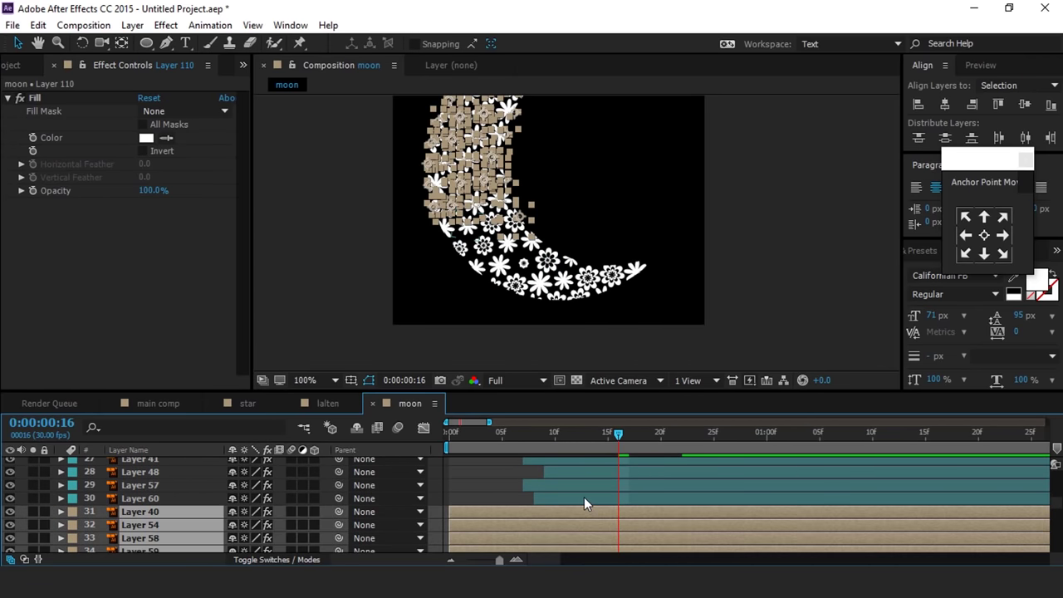
{"action": "left_click_drag", "start_coordinate": [527, 520], "coordinate": [714, 521]}
{"action": "left_click", "coordinate": [501, 434]}
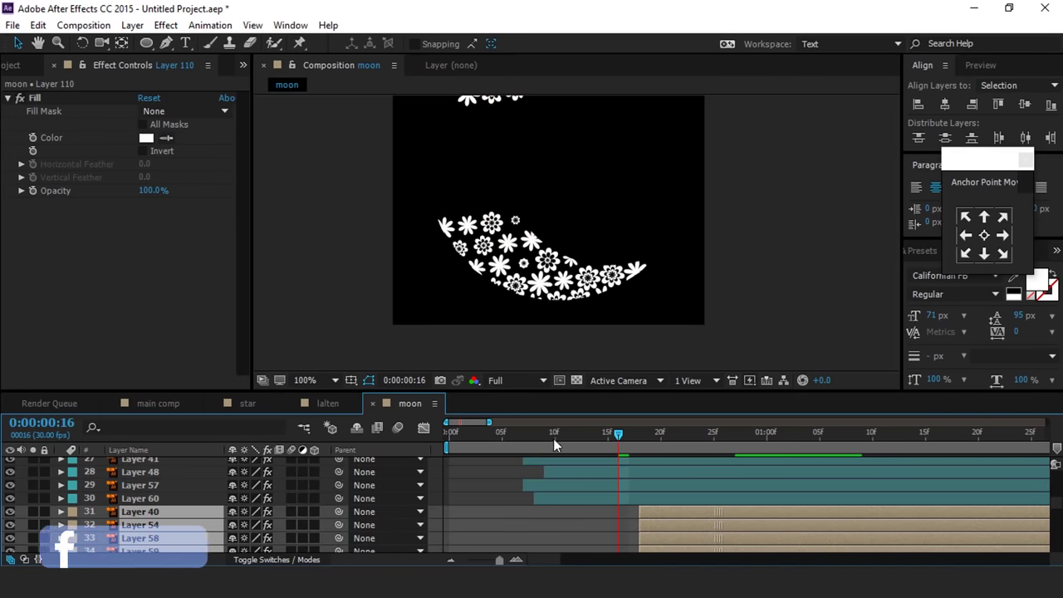
{"action": "left_click_drag", "start_coordinate": [554, 433], "coordinate": [657, 436]}
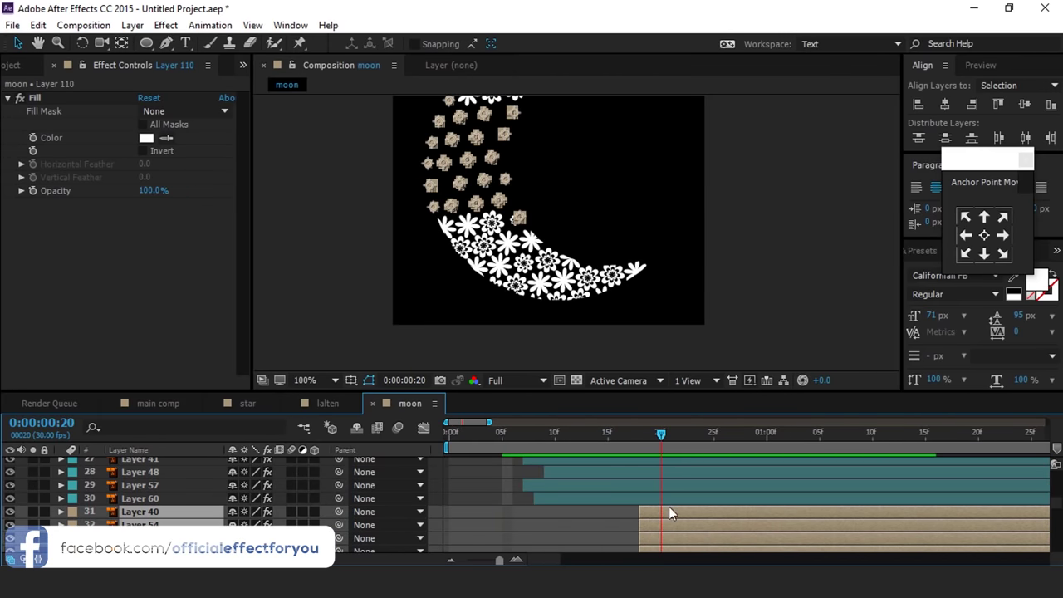
{"action": "left_click_drag", "start_coordinate": [678, 514], "coordinate": [658, 514]}
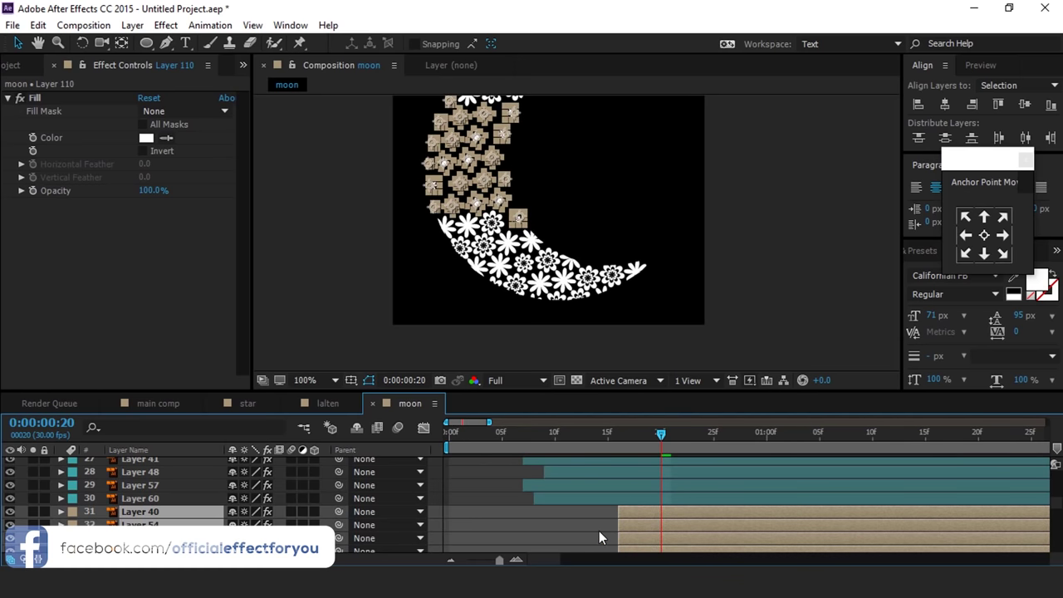
Step: Stagger the first tan flower layers individually, starting Layers 54 and 59 at frame 18
{"action": "scroll", "coordinate": [622, 525], "scroll_direction": "down", "scroll_amount": 2}
{"action": "left_click", "coordinate": [668, 481]}
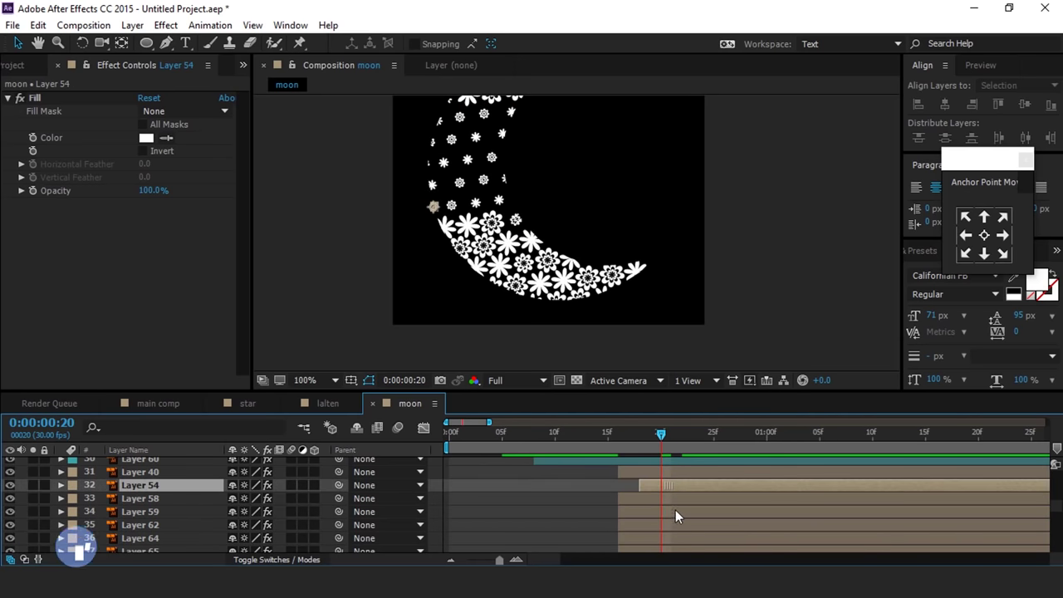
{"action": "left_click_drag", "start_coordinate": [676, 511], "coordinate": [694, 522]}
{"action": "left_click", "coordinate": [676, 527]}
{"action": "scroll", "coordinate": [668, 530], "scroll_direction": "down", "scroll_amount": 1}
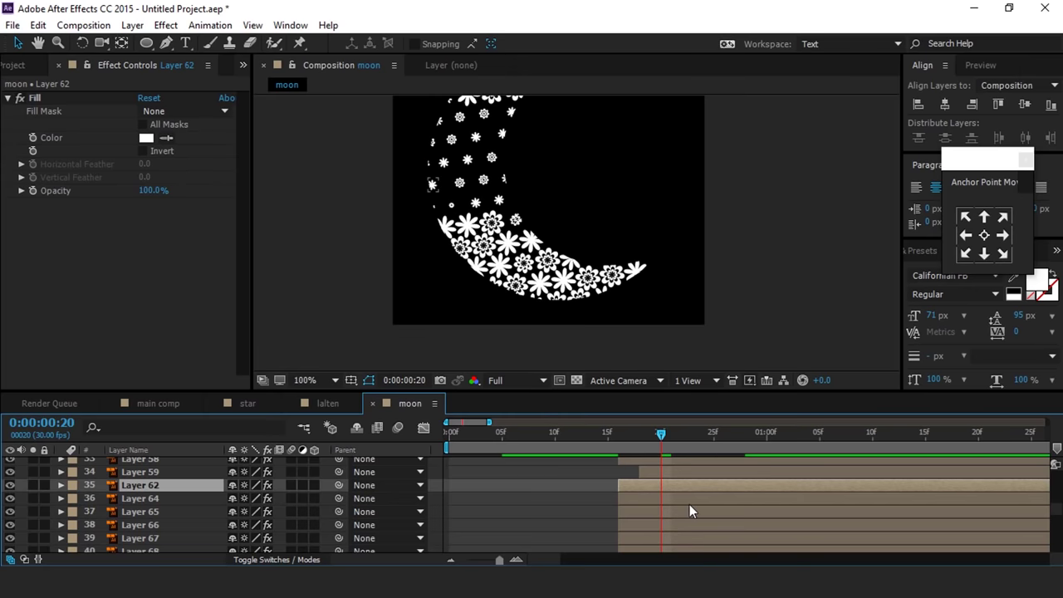
Step: Stagger the following tan layers, starting Layer 90 at frame 14, Layer 92 at 15, Layer 84 at 17, Layer 105 at 18 and Layers 86 and 91 at 19
{"action": "left_click", "coordinate": [689, 504]}
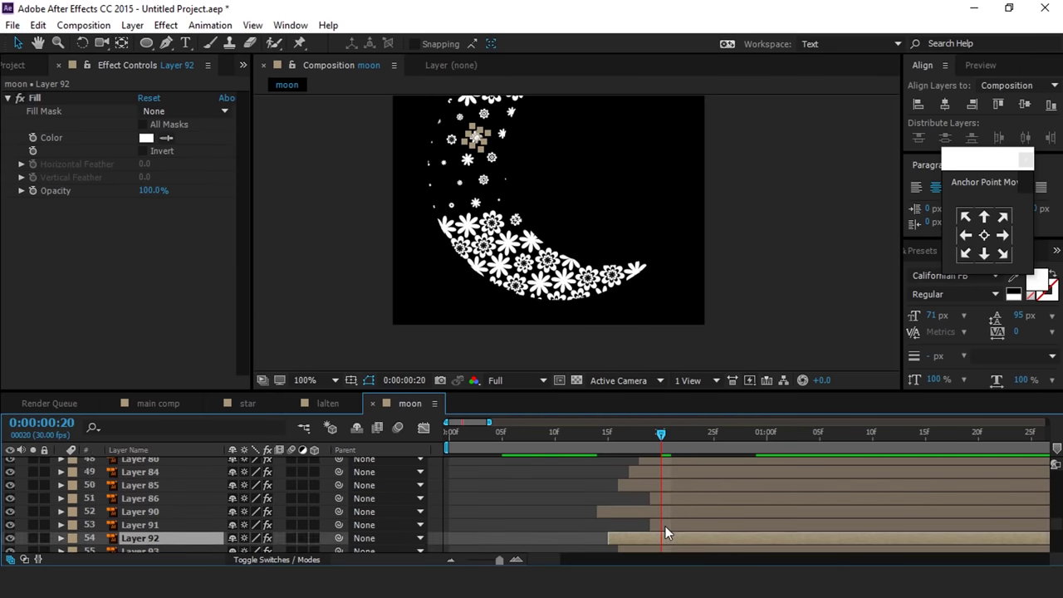
{"action": "scroll", "coordinate": [665, 526], "scroll_direction": "down", "scroll_amount": 1}
{"action": "left_click_drag", "start_coordinate": [650, 526], "coordinate": [669, 523]}
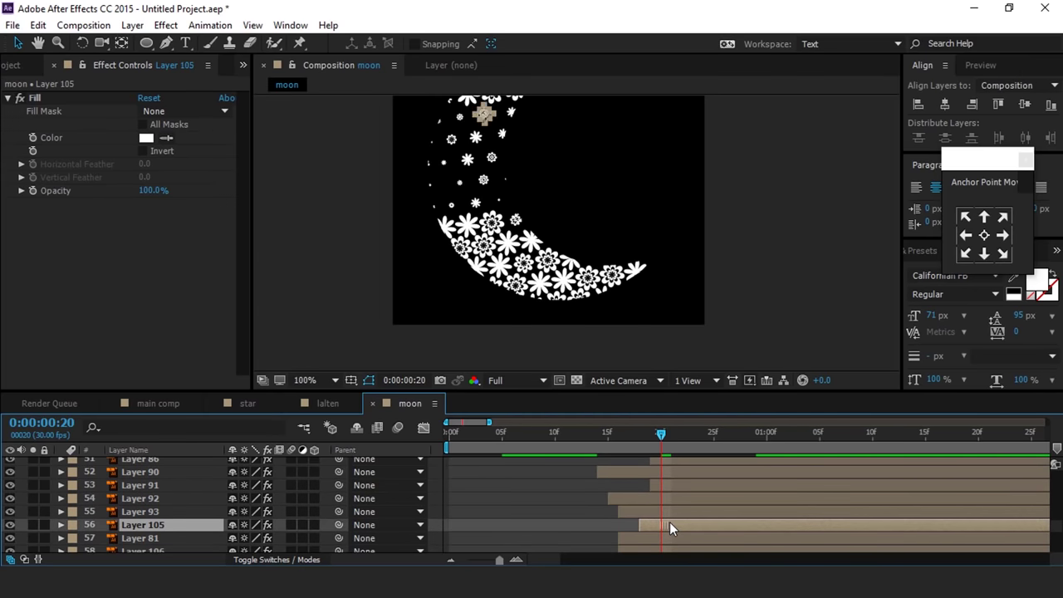
Step: Select the green-labelled flower layers below Layer 110 and shift them together to start at frame 23
{"action": "scroll", "coordinate": [667, 519], "scroll_direction": "down", "scroll_amount": 4}
{"action": "left_click", "coordinate": [628, 470]}
{"action": "key", "text": "alt+Page_Down"}
{"action": "key", "text": "alt+Page_Down"}
{"action": "key", "text": "ctrl+shift+l"}
{"action": "scroll", "coordinate": [558, 521], "scroll_direction": "down", "scroll_amount": 1}
{"action": "left_click_drag", "start_coordinate": [470, 489], "coordinate": [714, 490]}
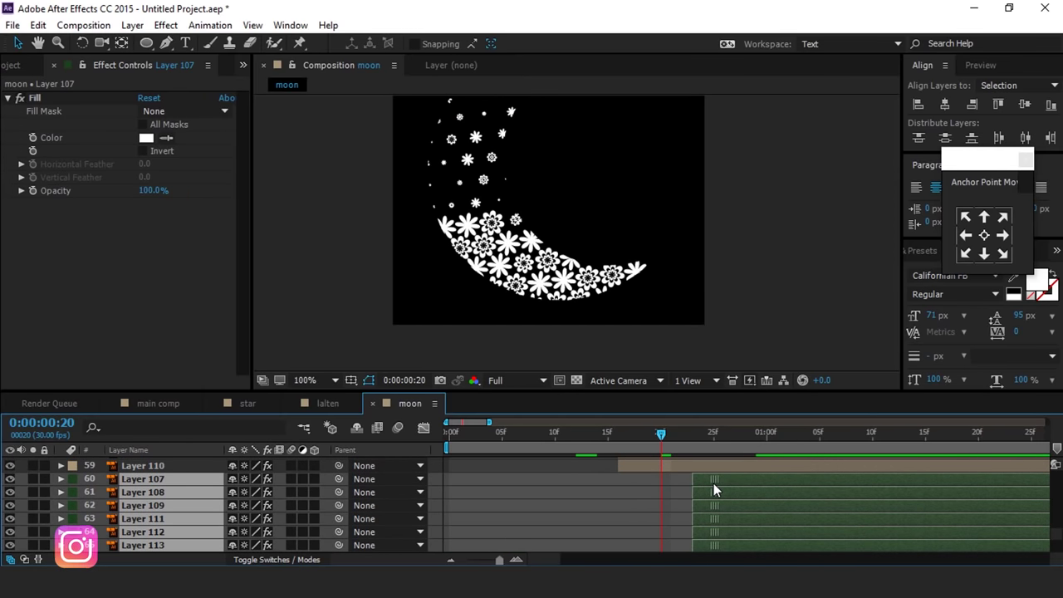
Step: Preview the green group and stagger its layers, starting Layers 107 and 109 at frame 25, Layer 108 at 27 and Layer 111 at 28
{"action": "left_click", "coordinate": [557, 433]}
{"action": "left_click", "coordinate": [586, 433]}
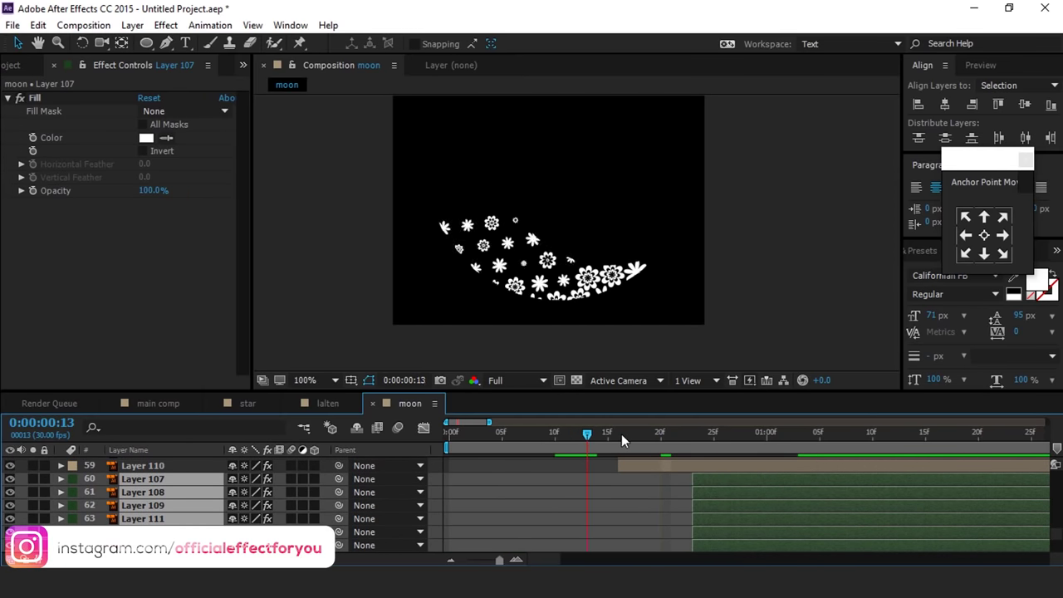
{"action": "key", "text": "space"}
{"action": "left_click", "coordinate": [660, 433]}
{"action": "scroll", "coordinate": [671, 270], "scroll_direction": "down", "scroll_amount": 1}
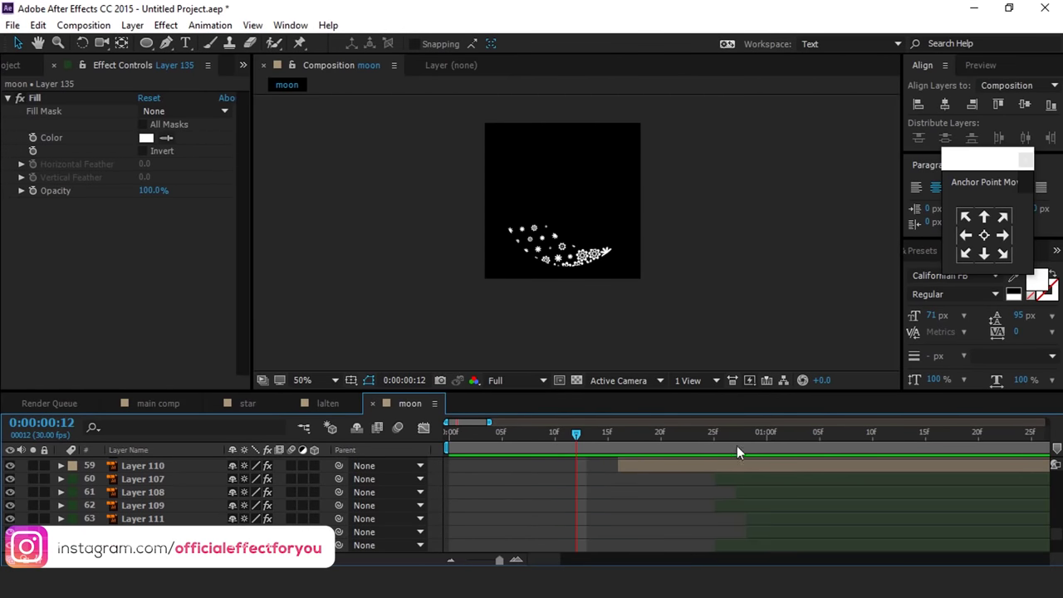
{"action": "scroll", "coordinate": [624, 514], "scroll_direction": "down", "scroll_amount": 2}
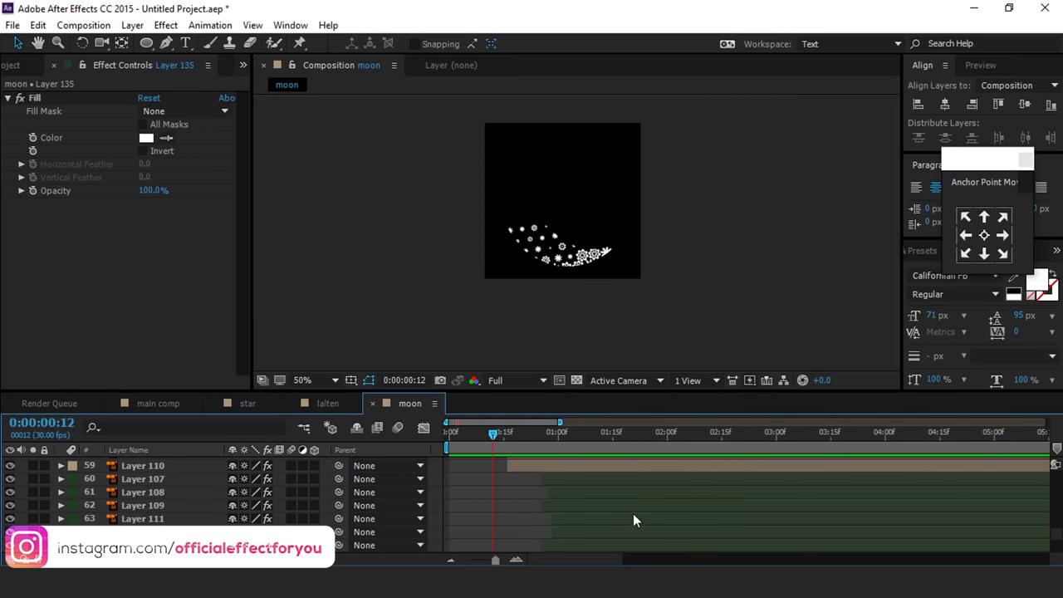
{"action": "scroll", "coordinate": [576, 229], "scroll_direction": "up", "scroll_amount": 2}
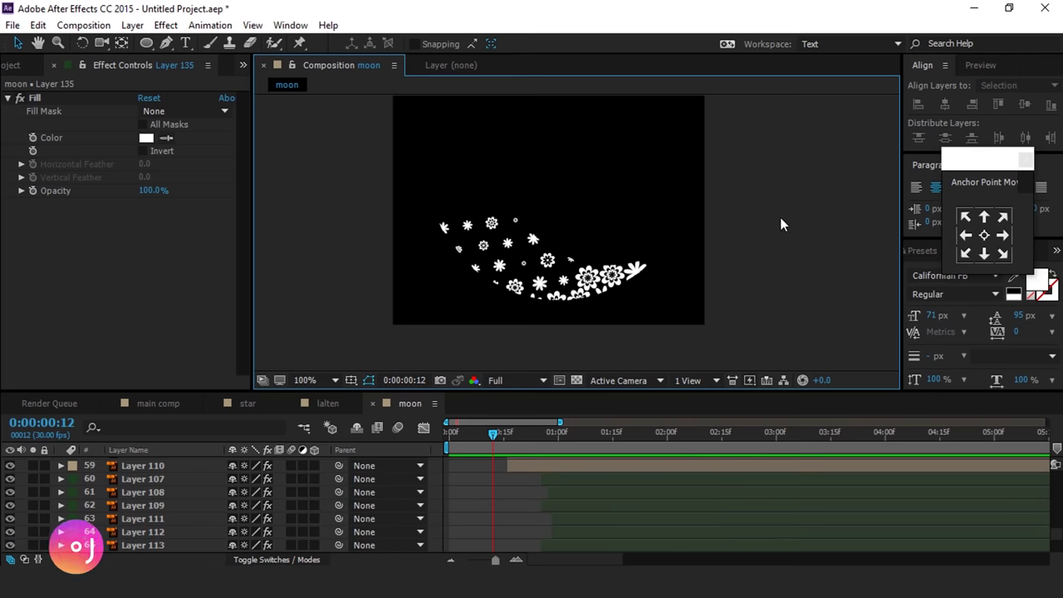
Step: Create a white solid in the moon composition and send it below all the flower layers
{"action": "right_click", "coordinate": [314, 250]}
{"action": "mouse_move", "coordinate": [374, 261]}
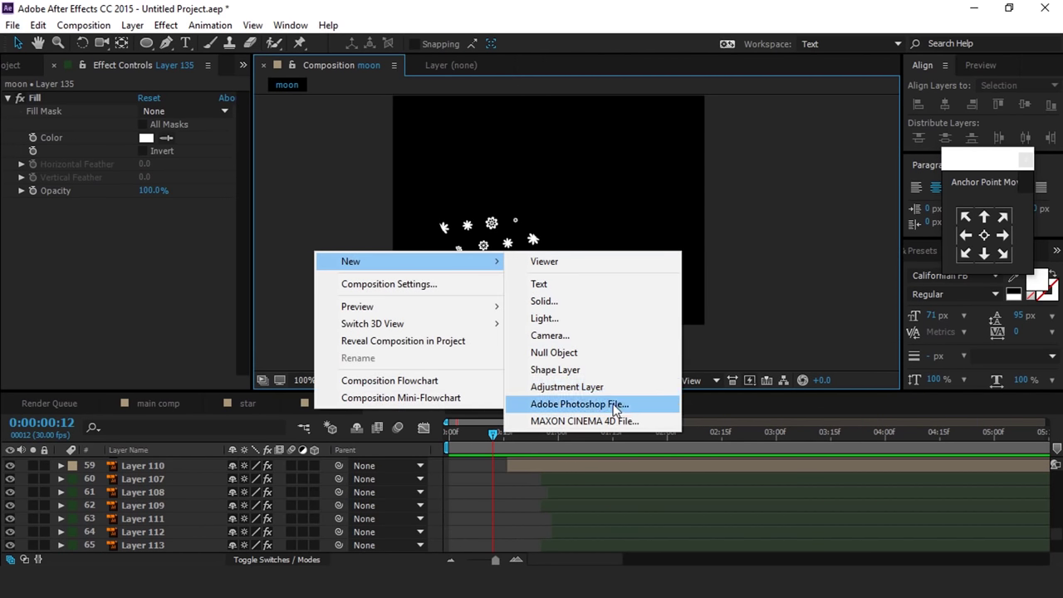
{"action": "left_click", "coordinate": [539, 301]}
{"action": "left_click", "coordinate": [386, 421]}
{"action": "key", "text": "ctrl+shift+bracketleft"}
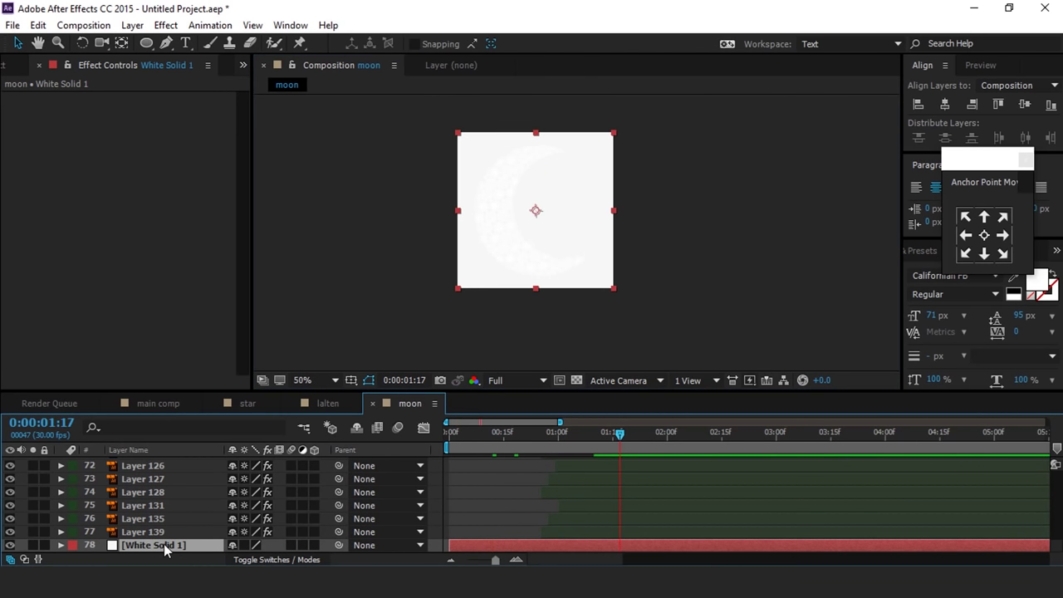
Step: Apply a Fill effect to the white solid and set its color to bright blue
{"action": "key", "text": "ctrl+space"}
{"action": "type", "text": "fill"}
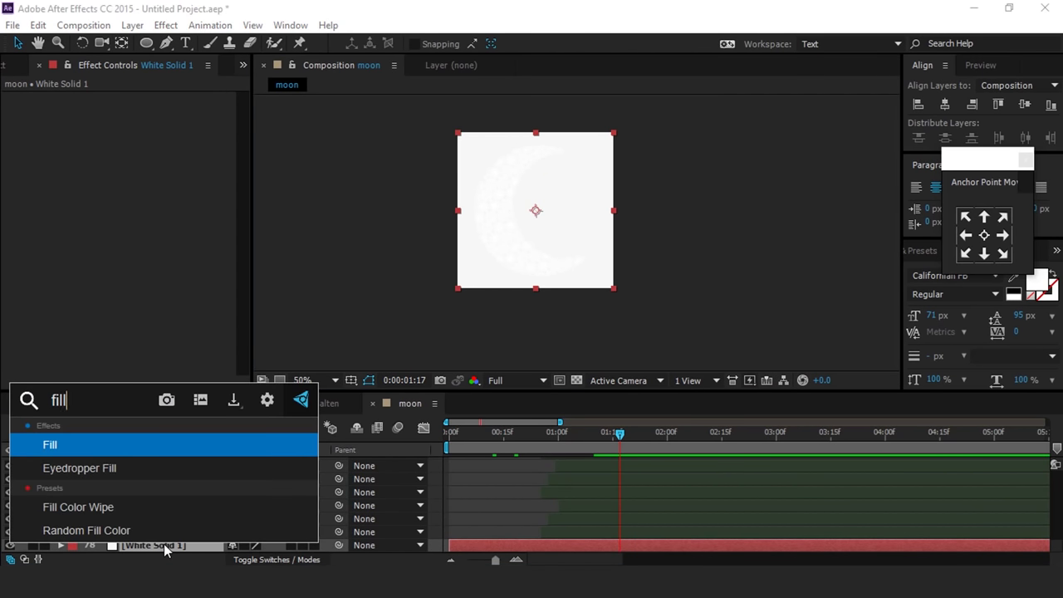
{"action": "key", "text": "Return"}
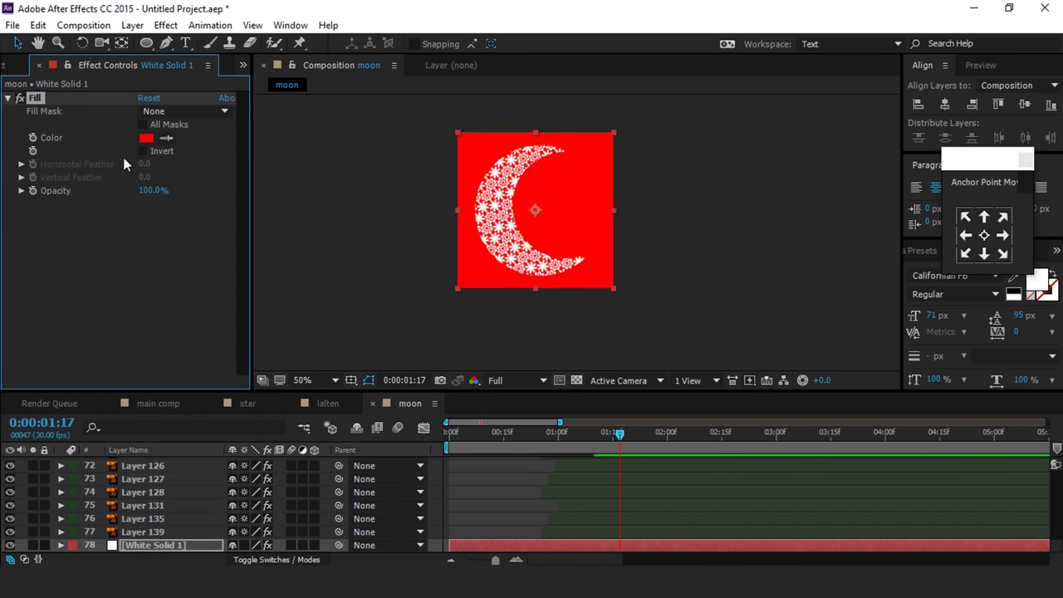
{"action": "left_click", "coordinate": [147, 141]}
{"action": "left_click", "coordinate": [256, 225]}
{"action": "left_click_drag", "start_coordinate": [188, 142], "coordinate": [232, 162]}
{"action": "left_click", "coordinate": [389, 137]}
{"action": "left_click", "coordinate": [168, 550]}
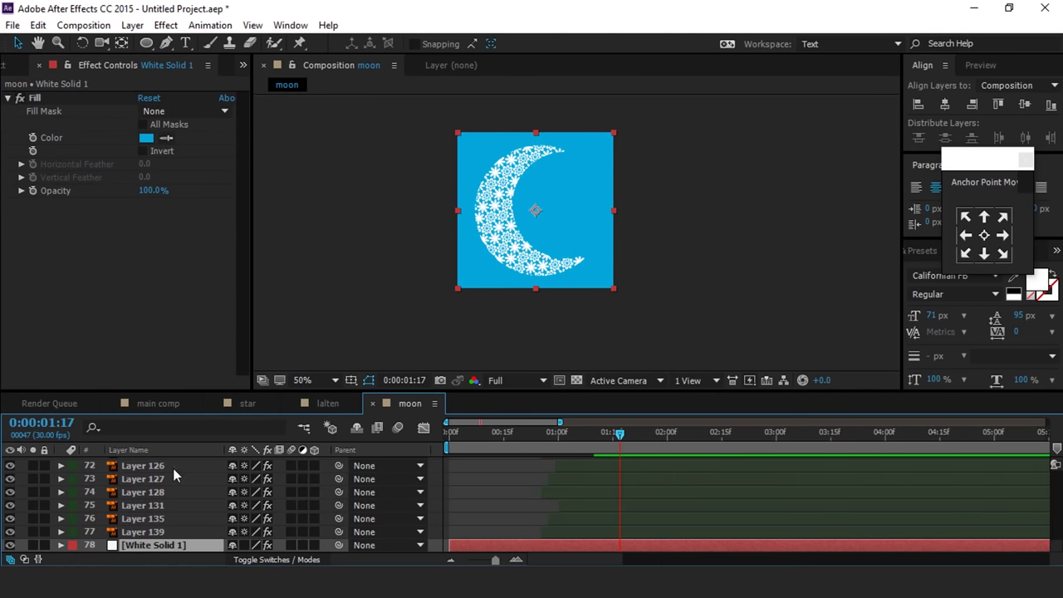
Step: Draw a circular mask on the solid that follows the outer edge of the crescent
{"action": "left_click", "coordinate": [145, 46]}
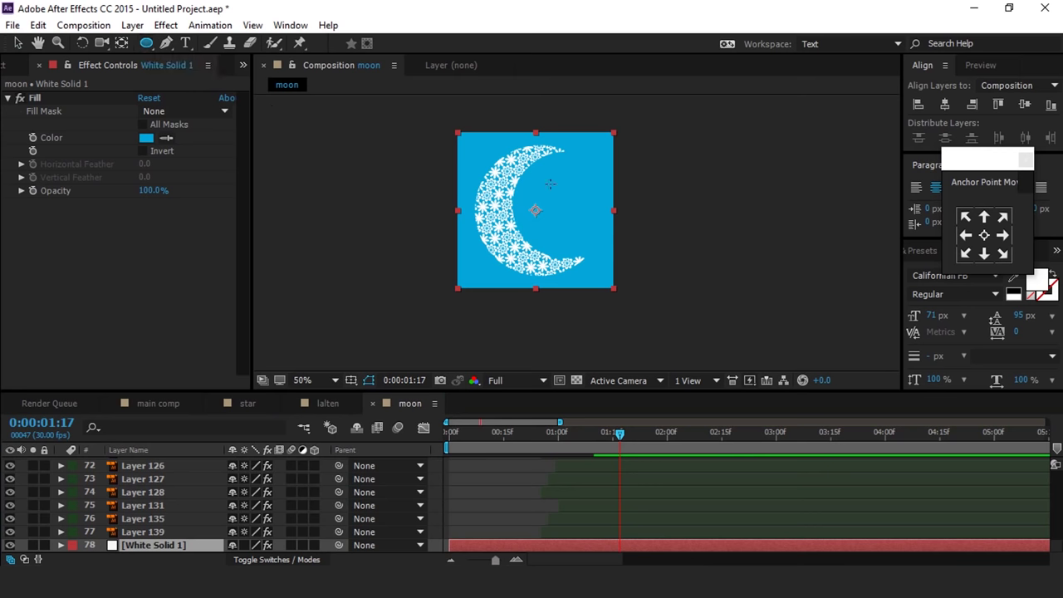
{"action": "left_click_drag", "start_coordinate": [472, 152], "coordinate": [602, 284]}
{"action": "scroll", "coordinate": [595, 207], "scroll_direction": "up", "scroll_amount": 2}
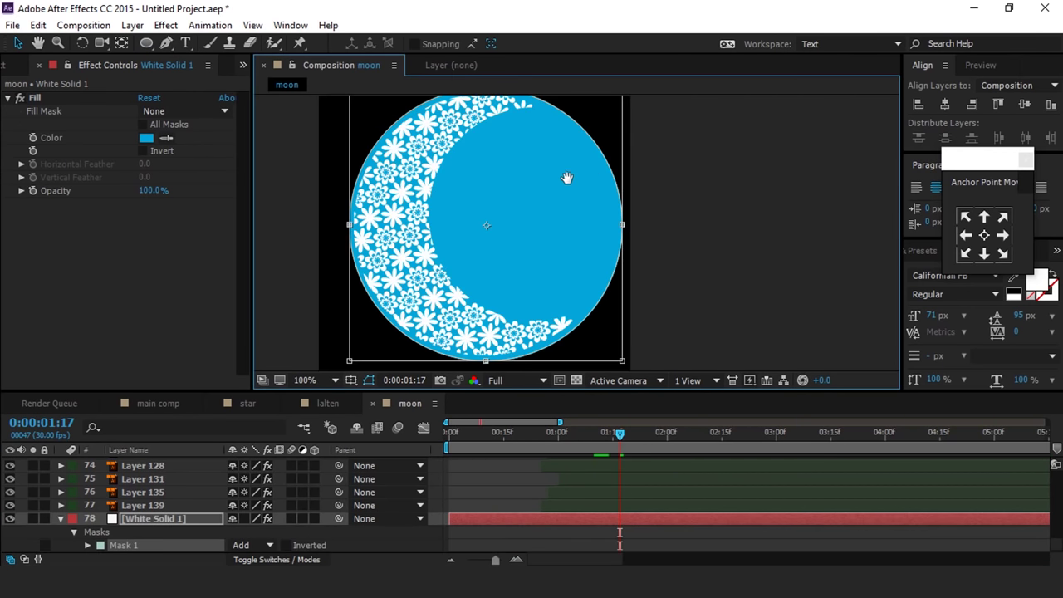
{"action": "left_click_drag", "start_coordinate": [567, 177], "coordinate": [567, 230]}
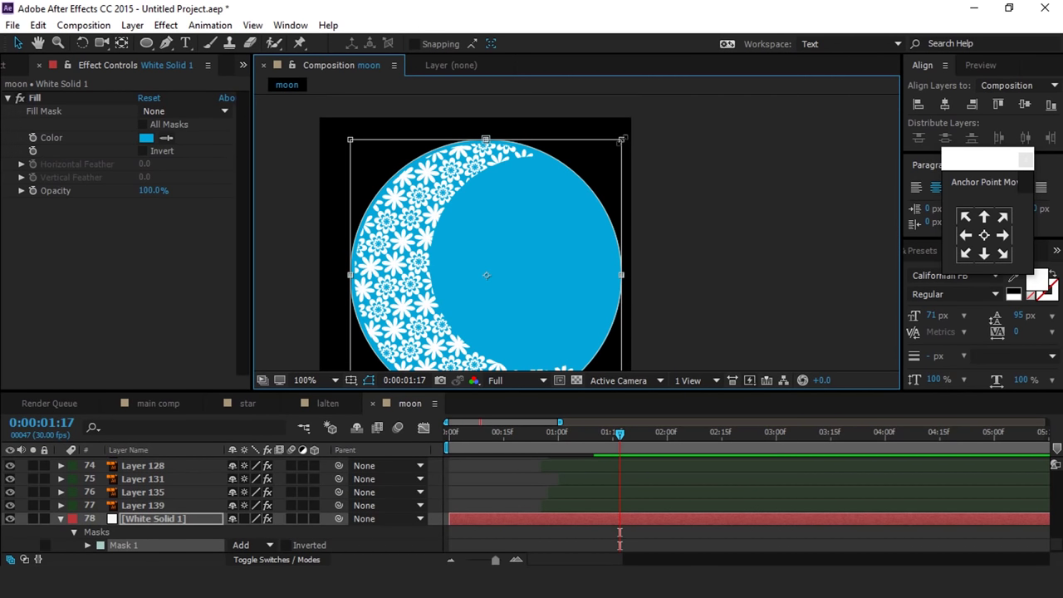
{"action": "left_click_drag", "start_coordinate": [536, 284], "coordinate": [547, 230]}
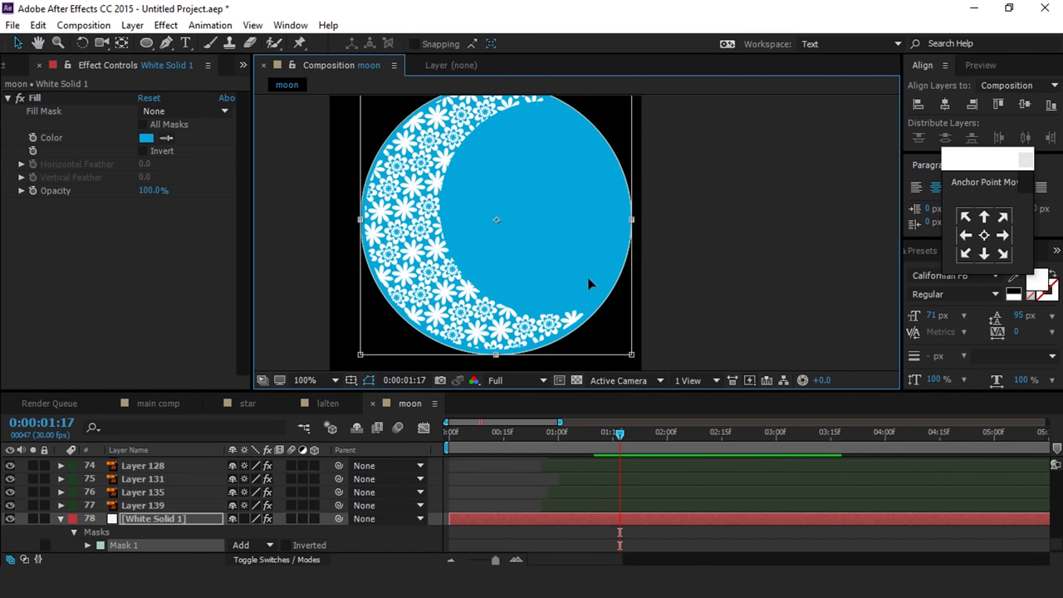
Step: Draw a second circular mask on the solid and resize it to follow the inner curve of the crescent
{"action": "scroll", "coordinate": [589, 285], "scroll_direction": "down", "scroll_amount": 2}
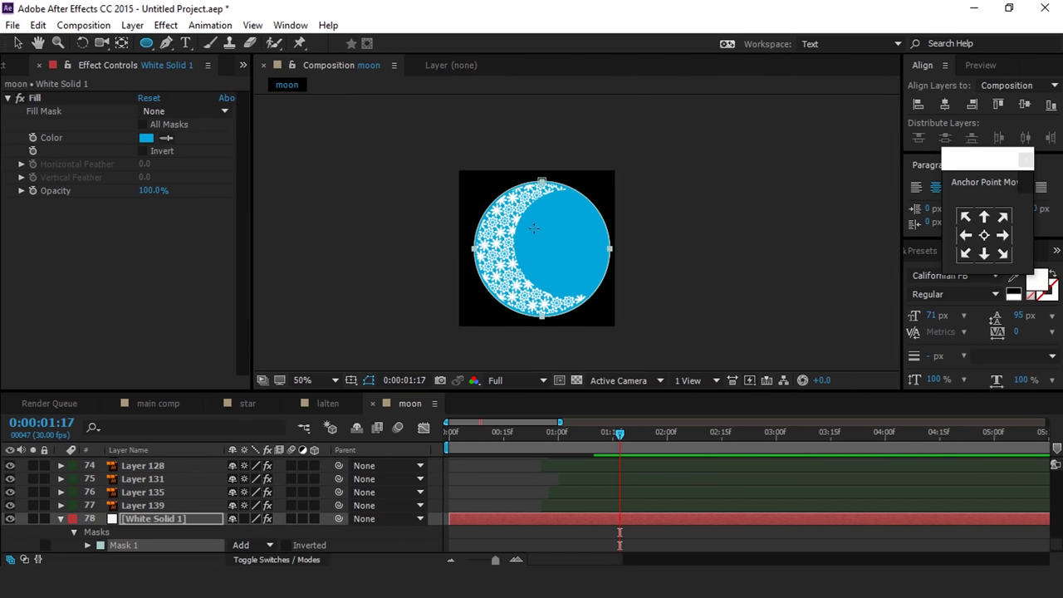
{"action": "left_click_drag", "start_coordinate": [578, 283], "coordinate": [611, 297]}
{"action": "left_click", "coordinate": [19, 43]}
{"action": "scroll", "coordinate": [563, 236], "scroll_direction": "up", "scroll_amount": 2}
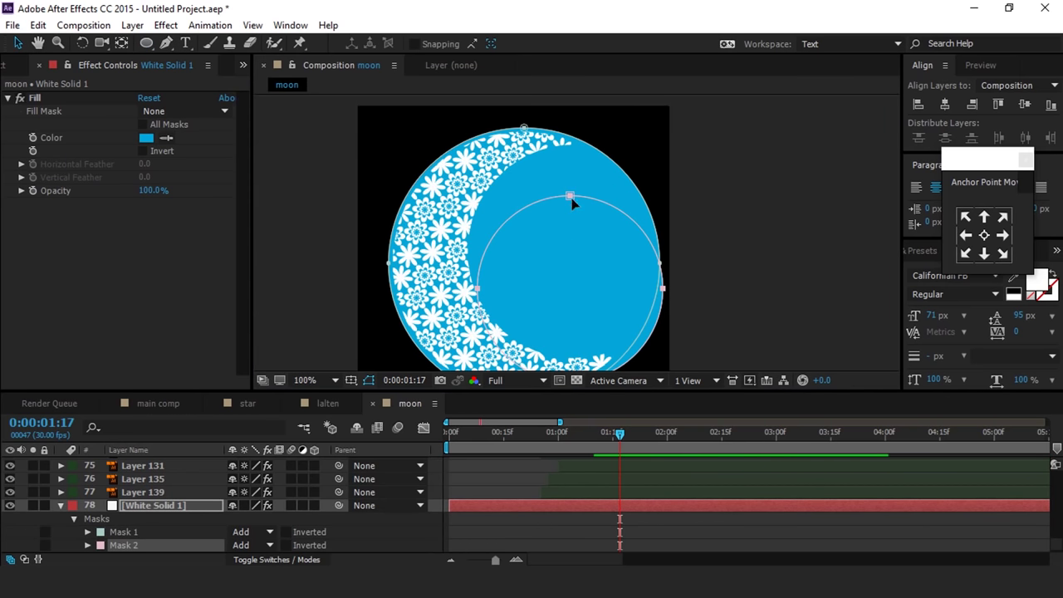
{"action": "left_click_drag", "start_coordinate": [664, 196], "coordinate": [698, 160]}
{"action": "left_click_drag", "start_coordinate": [605, 292], "coordinate": [620, 255]}
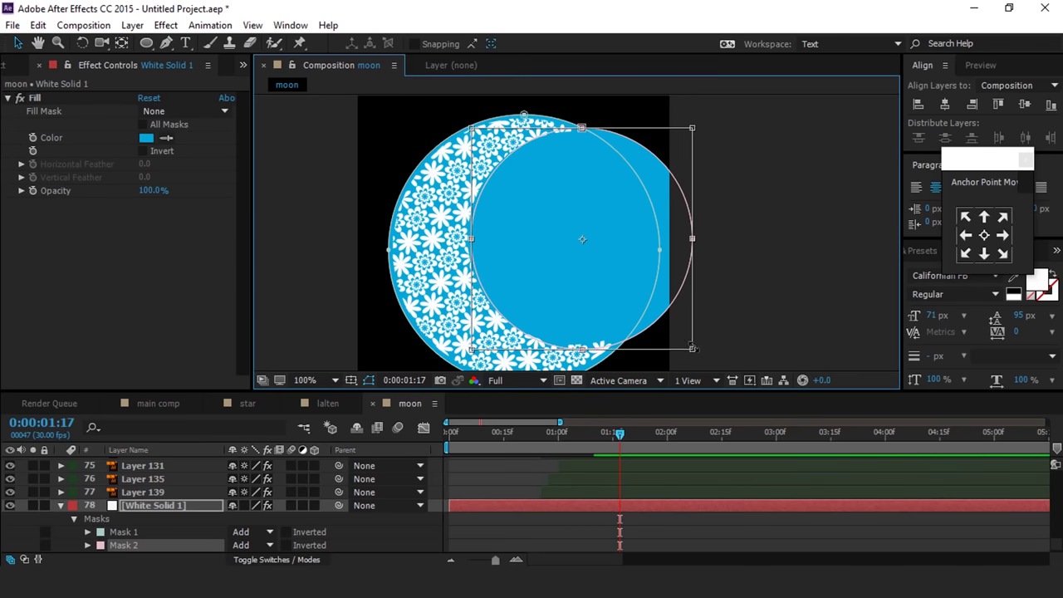
{"action": "left_click_drag", "start_coordinate": [693, 349], "coordinate": [686, 343]}
{"action": "left_click_drag", "start_coordinate": [579, 128], "coordinate": [579, 134]}
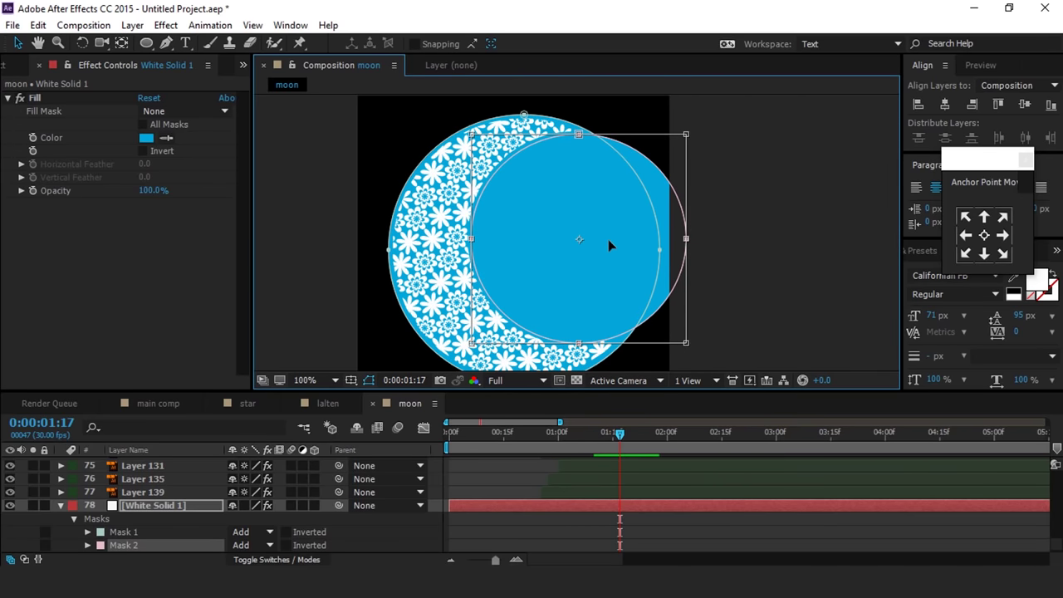
{"action": "scroll", "coordinate": [609, 239], "scroll_direction": "down", "scroll_amount": 2}
{"action": "key", "text": "Return"}
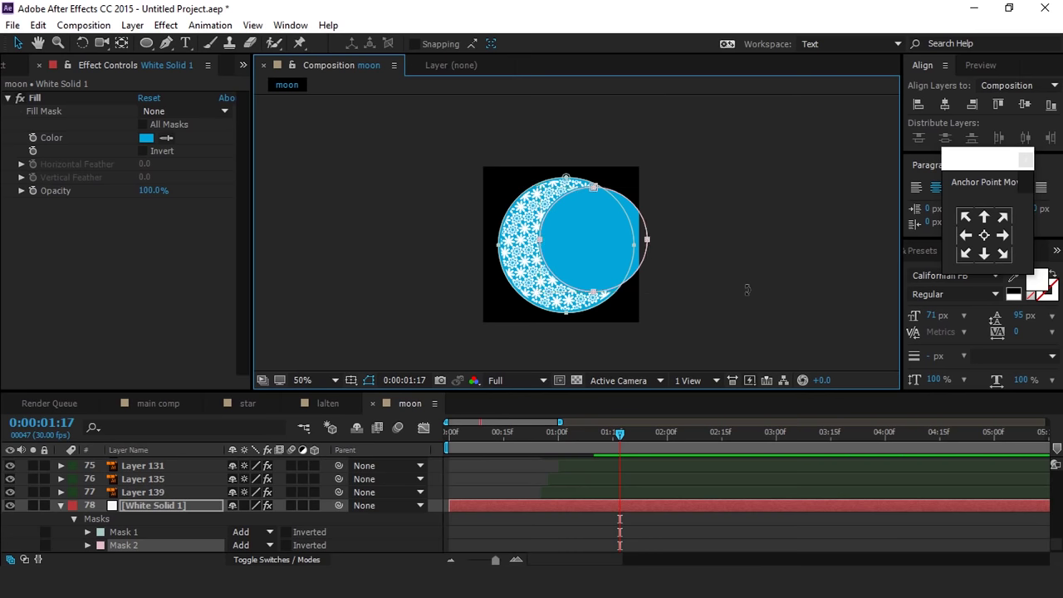
Step: Set the mode of Mask 2 to Subtract so the solid is cut into a crescent
{"action": "scroll", "coordinate": [142, 543], "scroll_direction": "down", "scroll_amount": 2}
{"action": "left_click", "coordinate": [120, 516]}
{"action": "left_click", "coordinate": [271, 521]}
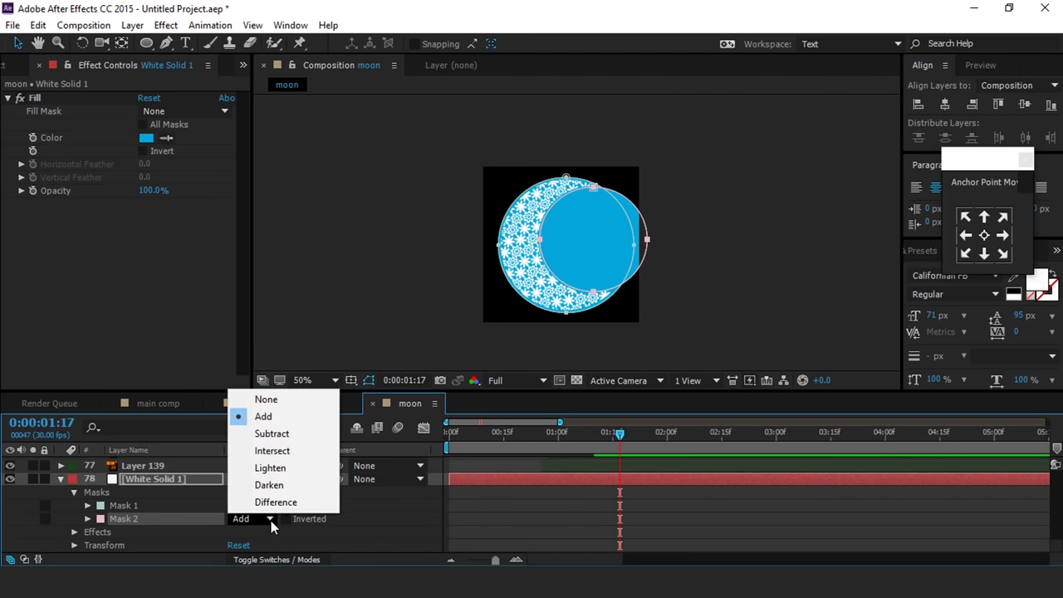
{"action": "left_click", "coordinate": [284, 435]}
Step: Expand both masks' properties, soften the edge of Mask 1, and set the feather of Mask 2 to about 38 pixels
{"action": "left_click", "coordinate": [125, 507]}
{"action": "left_click", "coordinate": [87, 505]}
{"action": "scroll", "coordinate": [90, 507], "scroll_direction": "down", "scroll_amount": 4}
{"action": "left_click", "coordinate": [87, 519]}
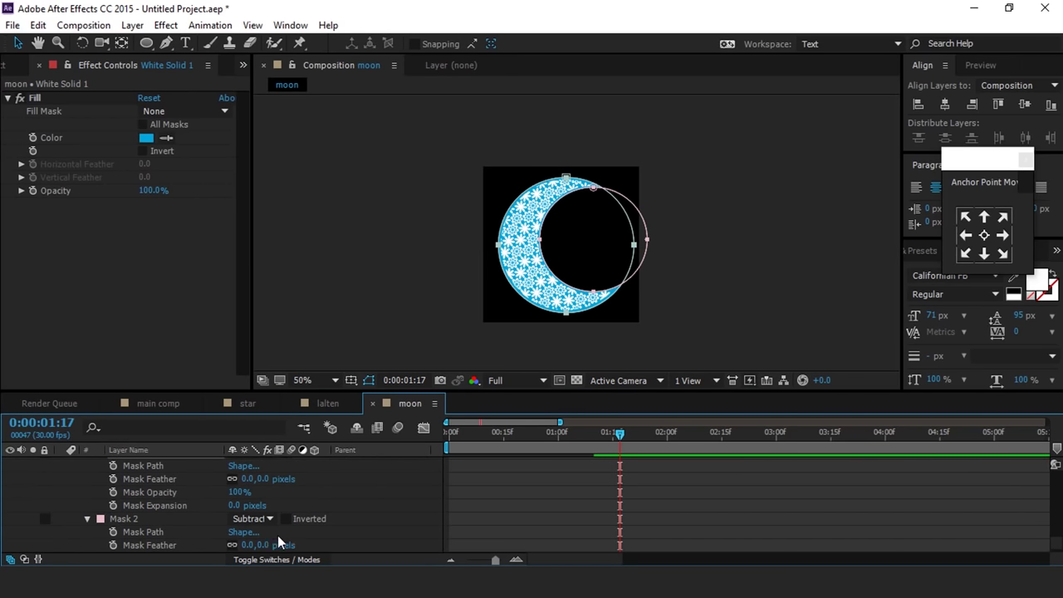
{"action": "scroll", "coordinate": [277, 540], "scroll_direction": "up", "scroll_amount": 1}
{"action": "left_click_drag", "start_coordinate": [260, 494], "coordinate": [273, 493]}
{"action": "scroll", "coordinate": [652, 246], "scroll_direction": "up", "scroll_amount": 1}
{"action": "scroll", "coordinate": [258, 539], "scroll_direction": "down", "scroll_amount": 3}
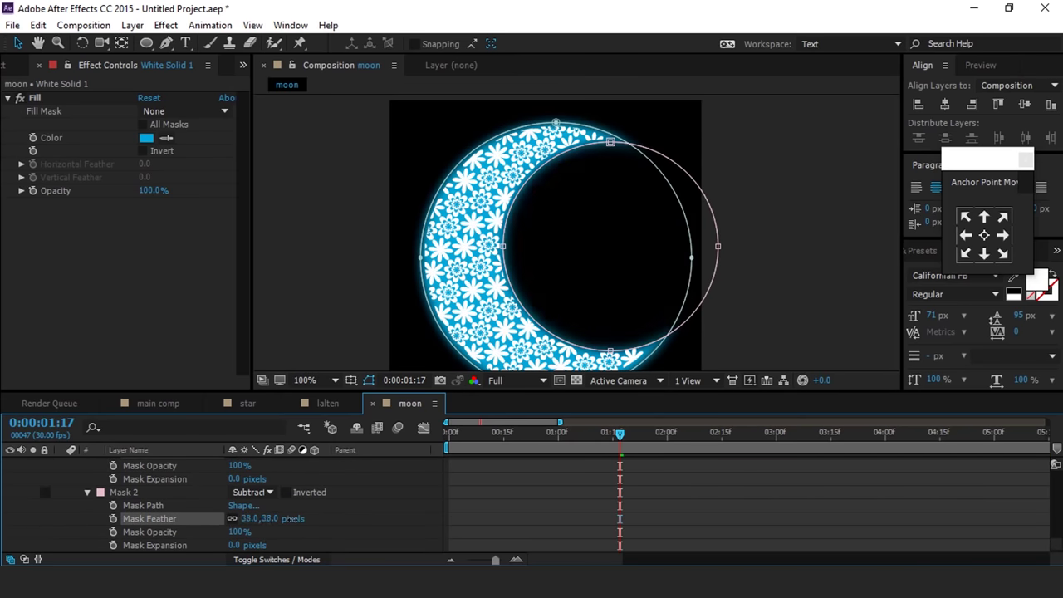
Step: Increase the feather of Mask 1 on the solid to 35 pixels
{"action": "scroll", "coordinate": [266, 507], "scroll_direction": "up", "scroll_amount": 3}
{"action": "left_click_drag", "start_coordinate": [266, 494], "coordinate": [269, 493]}
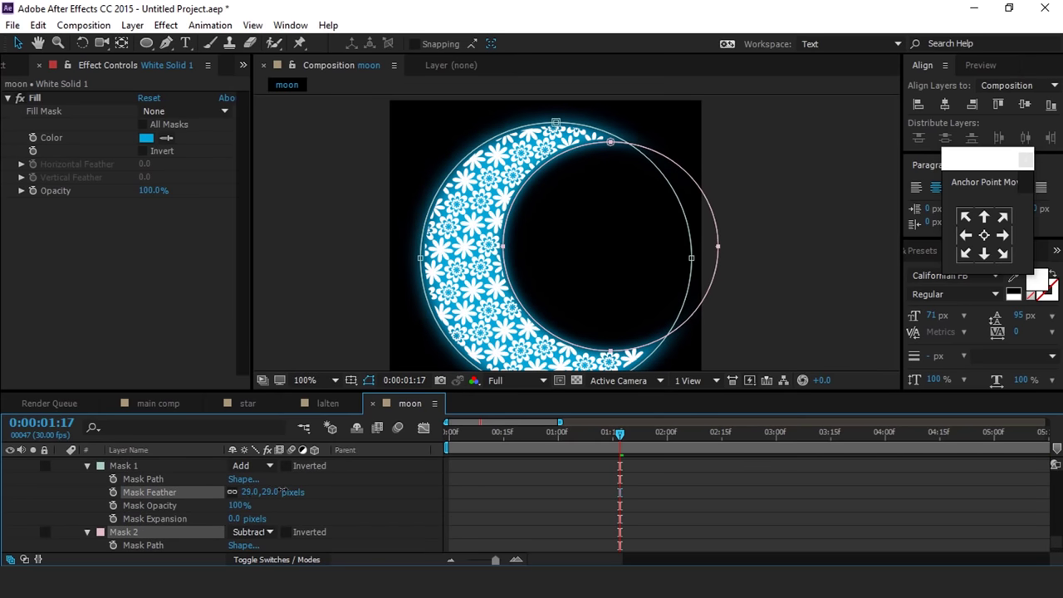
{"action": "left_click", "coordinate": [265, 495]}
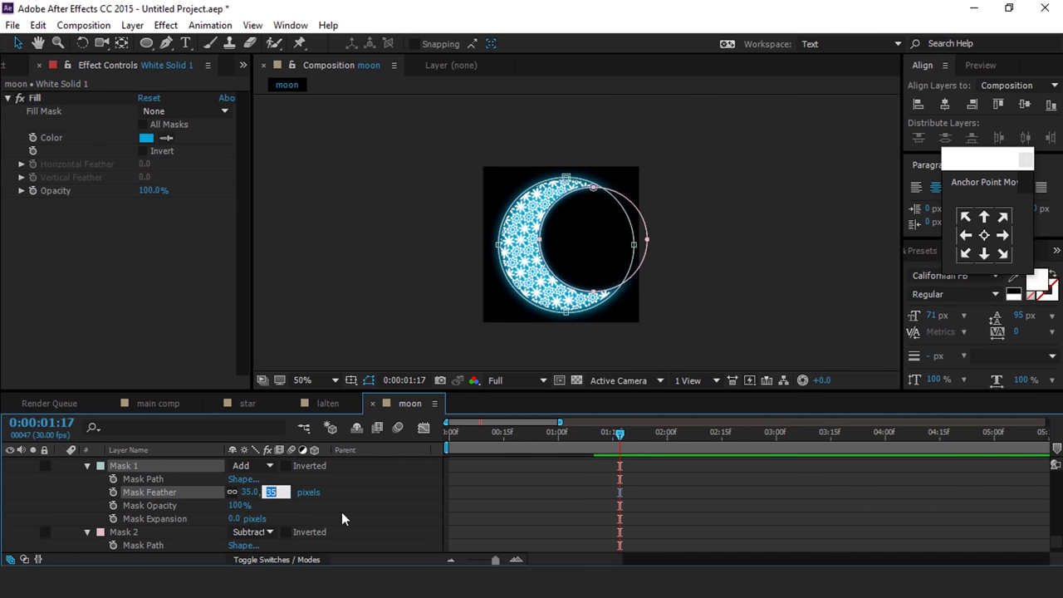
{"action": "left_click", "coordinate": [341, 512]}
Step: Set the opacity of the blue crescent solid to 40%
{"action": "scroll", "coordinate": [266, 518], "scroll_direction": "up", "scroll_amount": 1}
{"action": "left_click", "coordinate": [165, 480]}
{"action": "key", "text": "t"}
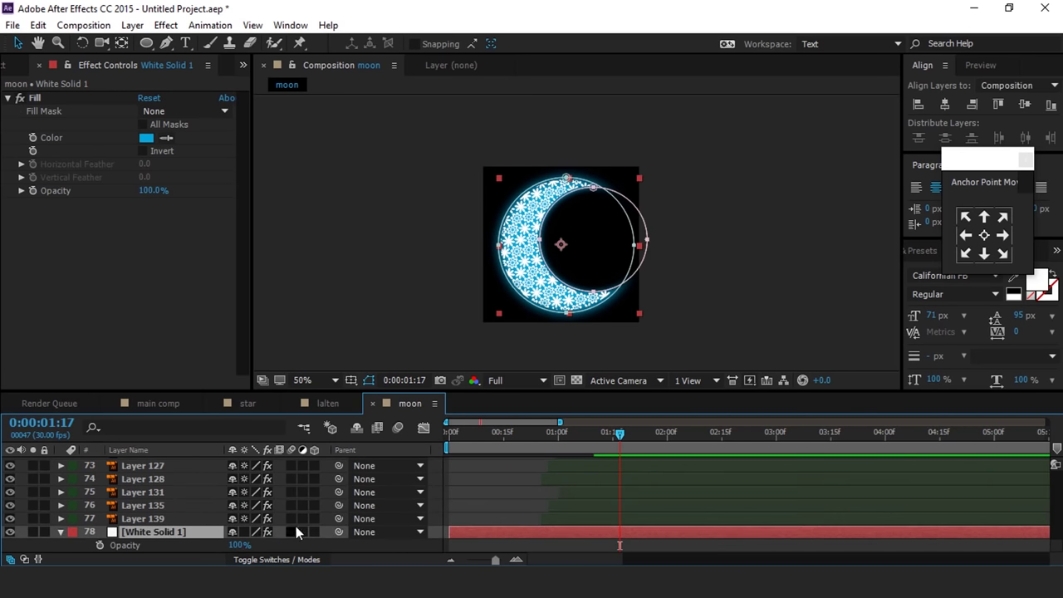
{"action": "type", "text": "40"}
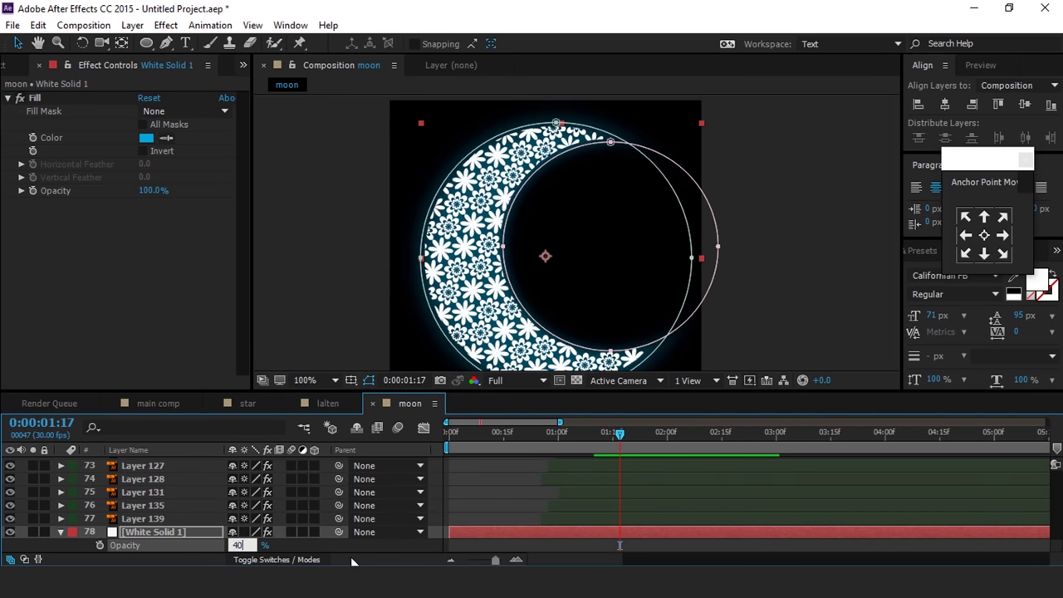
Step: Keyframe the blue crescent solid's opacity from 0% at the start of the composition to 40% at 0:00:01:09, and preview the fade
{"action": "key", "text": "Return"}
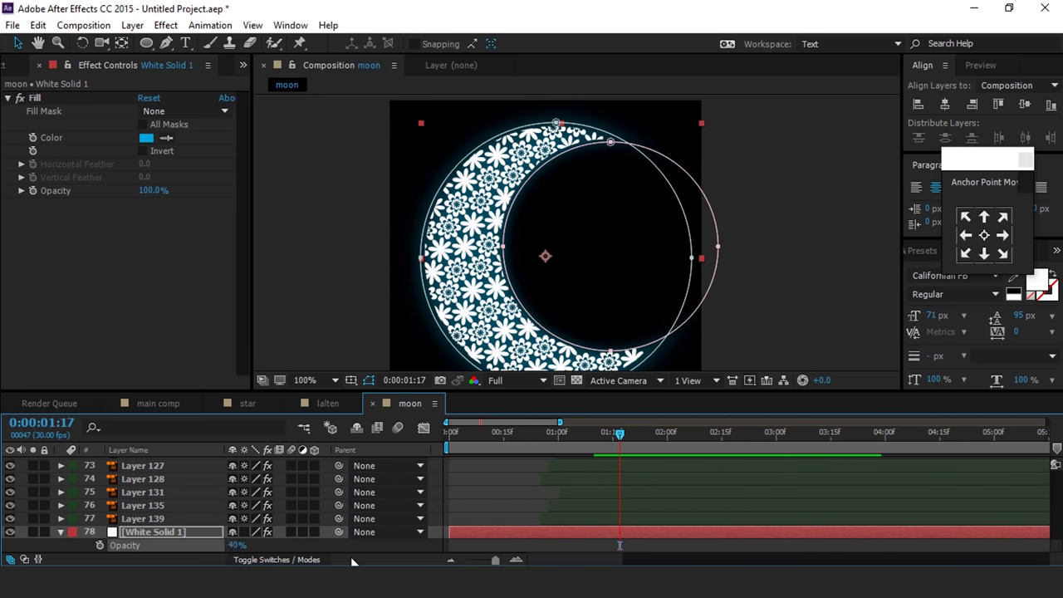
{"action": "key", "text": "comma"}
{"action": "left_click_drag", "start_coordinate": [586, 431], "coordinate": [594, 440]}
{"action": "left_click", "coordinate": [100, 544]}
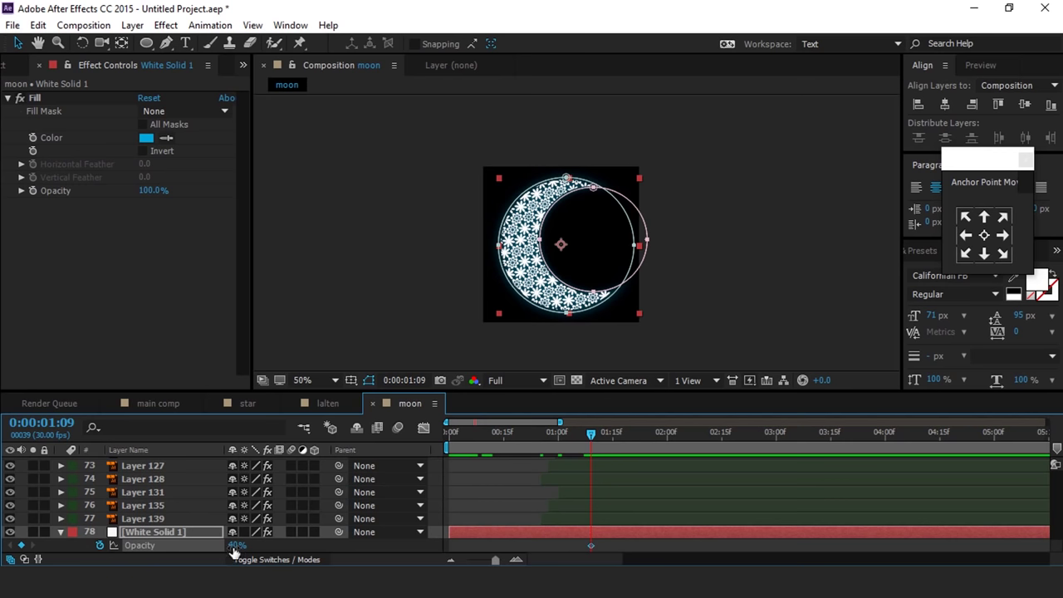
{"action": "left_click_drag", "start_coordinate": [579, 434], "coordinate": [441, 437]}
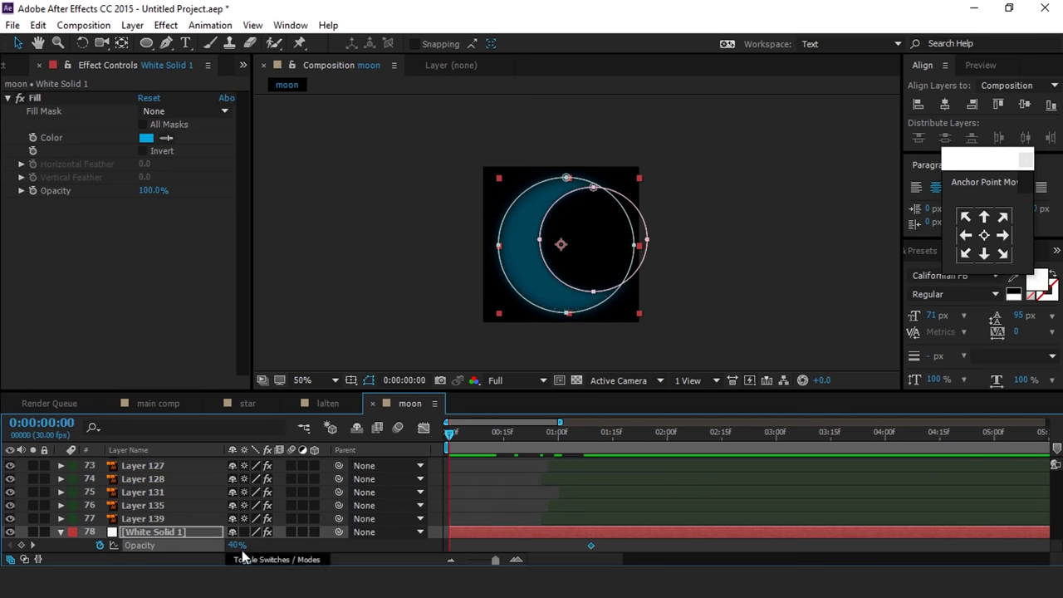
{"action": "left_click_drag", "start_coordinate": [237, 546], "coordinate": [74, 548]}
{"action": "key", "text": "space"}
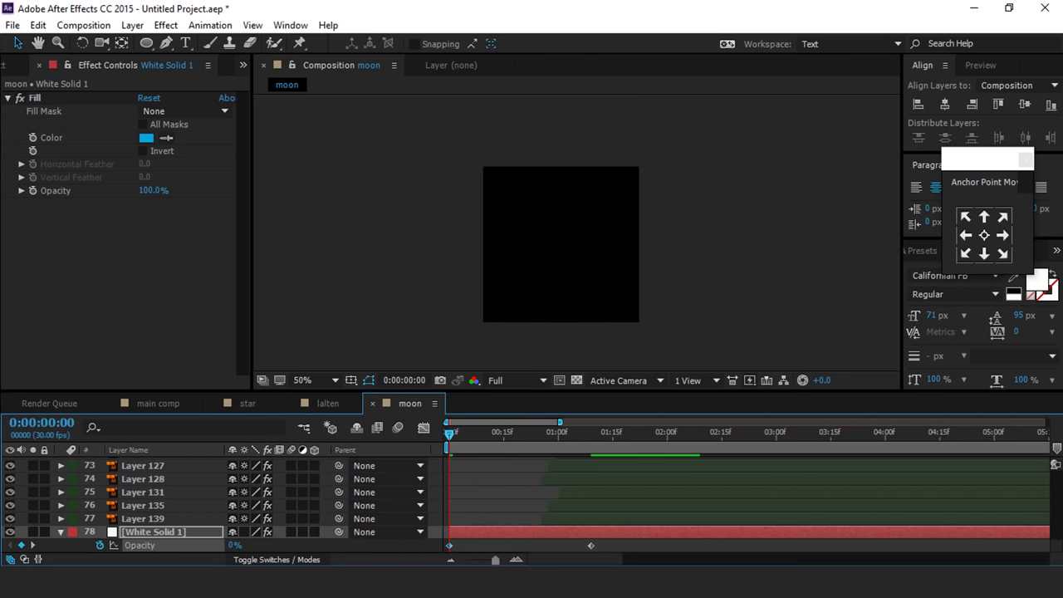
{"action": "left_click_drag", "start_coordinate": [505, 429], "coordinate": [529, 433]}
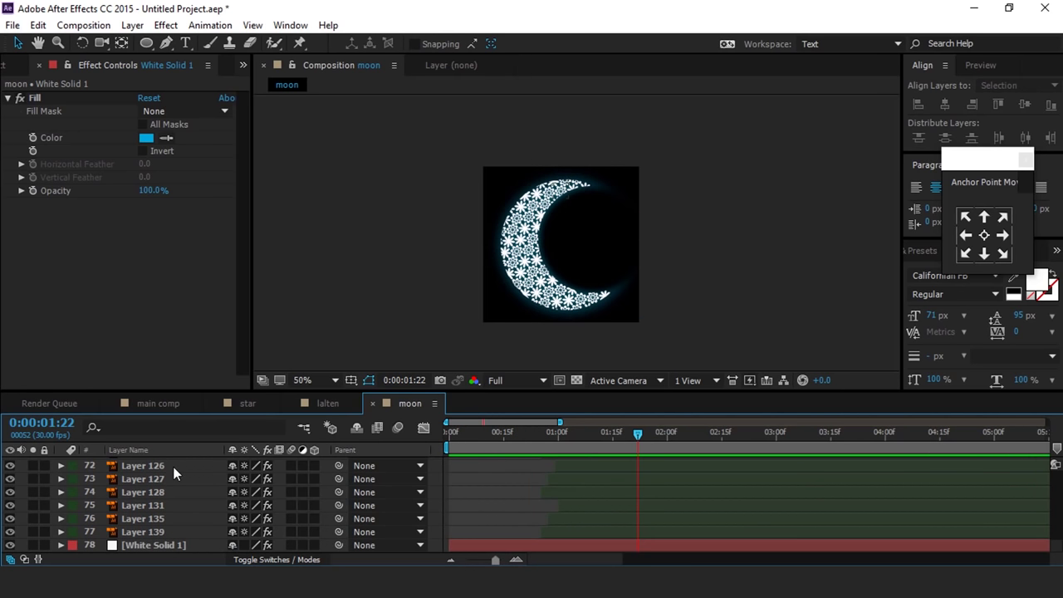
Step: Pre-compose all layers of the moon composition, including the solid, into a new composition named "inside moon"
{"action": "left_click", "coordinate": [193, 469]}
{"action": "right_click", "coordinate": [193, 470]}
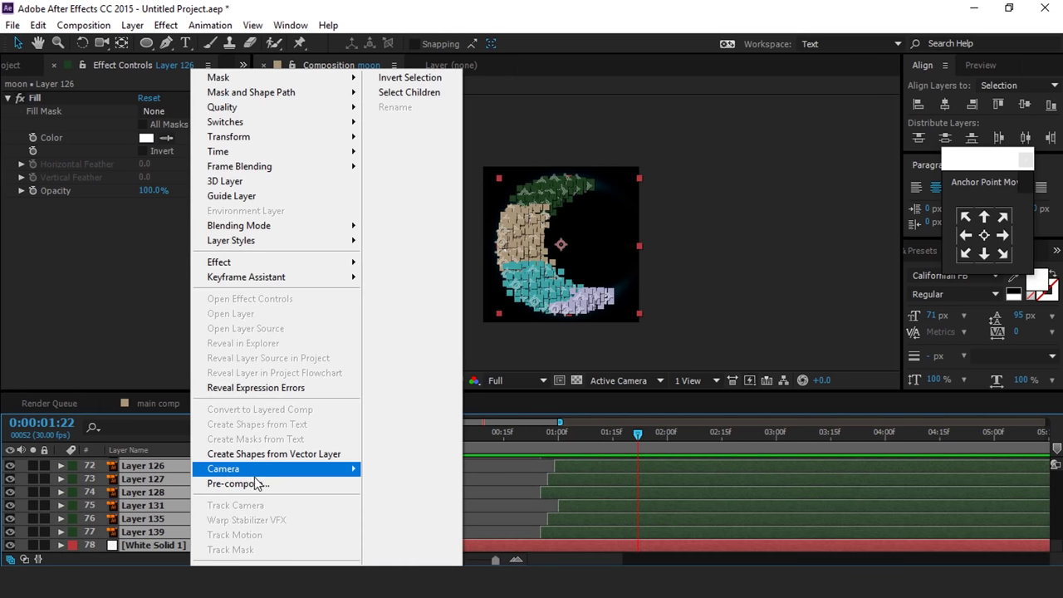
{"action": "left_click", "coordinate": [258, 484]}
{"action": "type", "text": "in"}
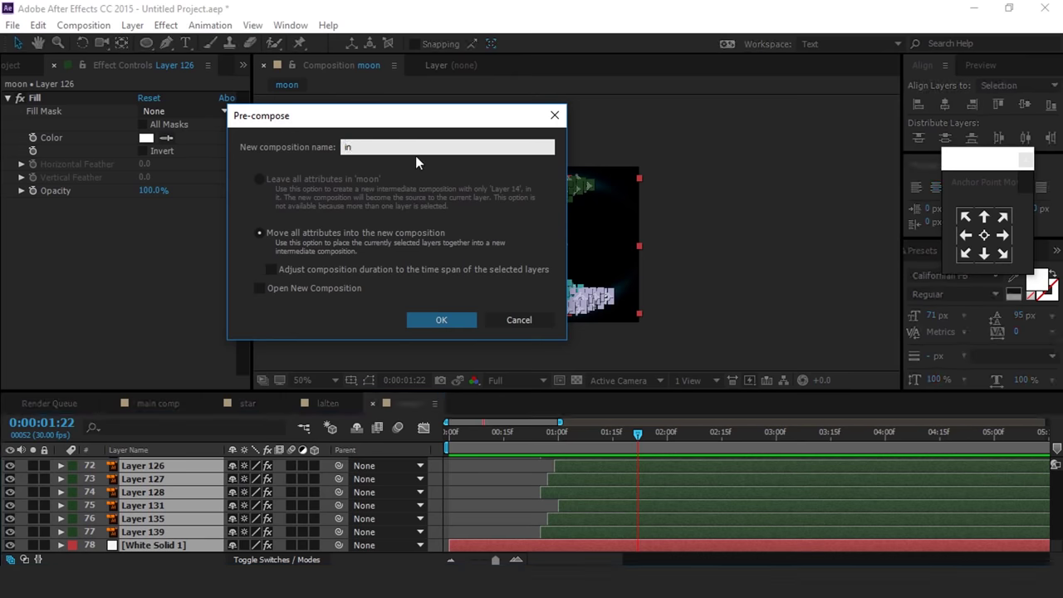
{"action": "type", "text": "side moon"}
{"action": "key", "text": "Return"}
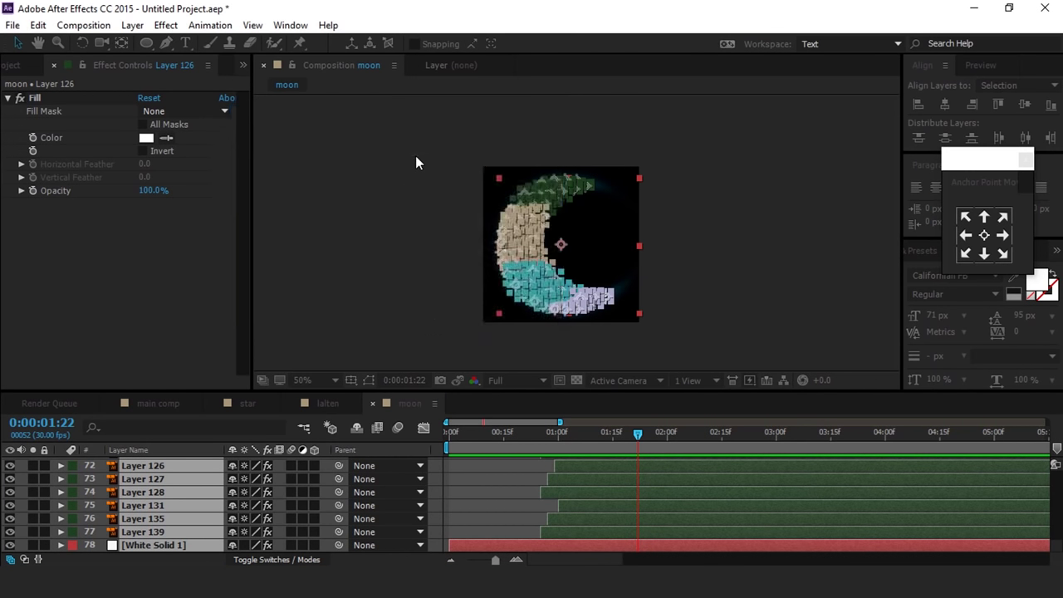
{"action": "left_click", "coordinate": [178, 498]}
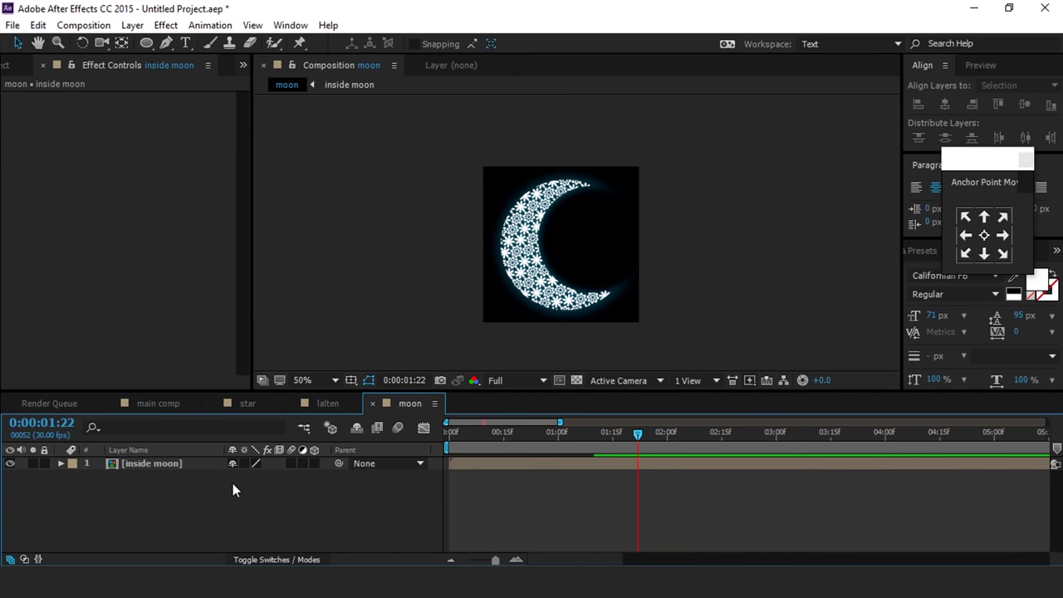
Step: Duplicate the inside moon layer and apply CC Radial Fast Blur to the upper copy with an amount of 20
{"action": "left_click", "coordinate": [162, 464]}
{"action": "key", "text": "ctrl+d"}
{"action": "key", "text": "ctrl+space"}
{"action": "type", "text": "cc"}
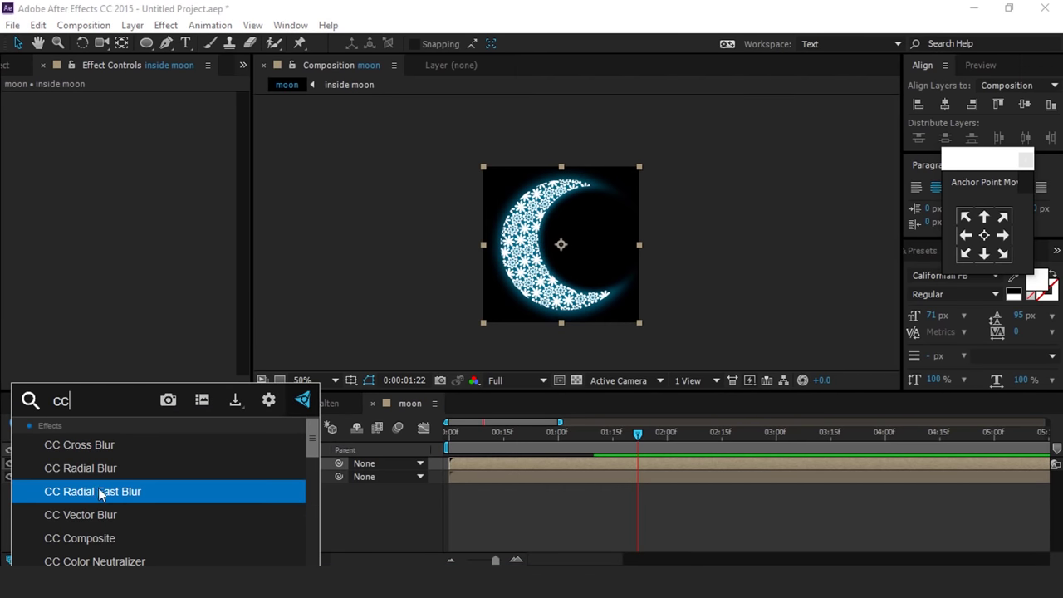
{"action": "left_click", "coordinate": [126, 493]}
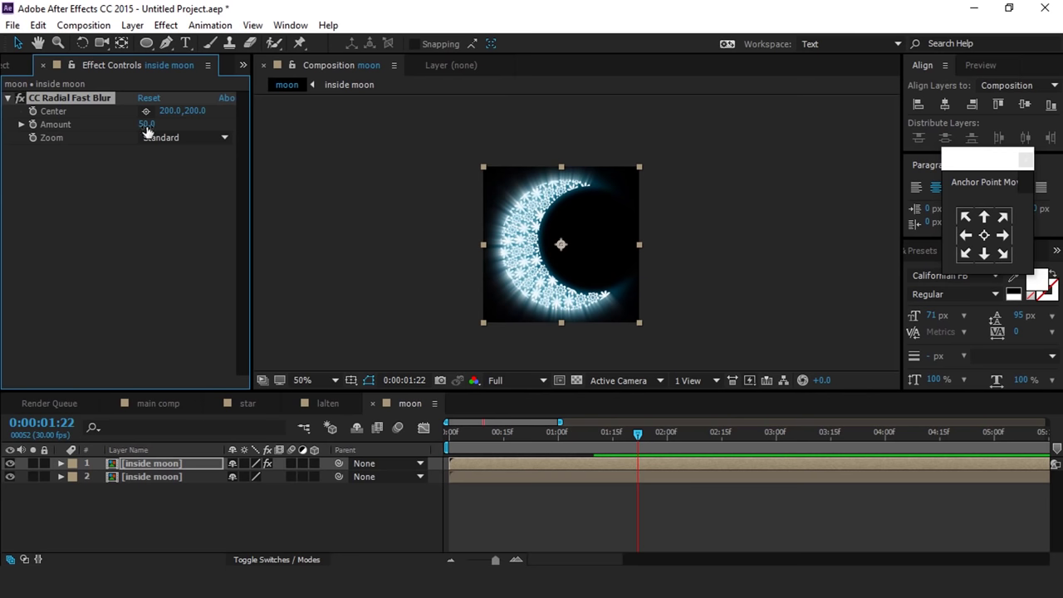
{"action": "left_click_drag", "start_coordinate": [147, 124], "coordinate": [134, 129]}
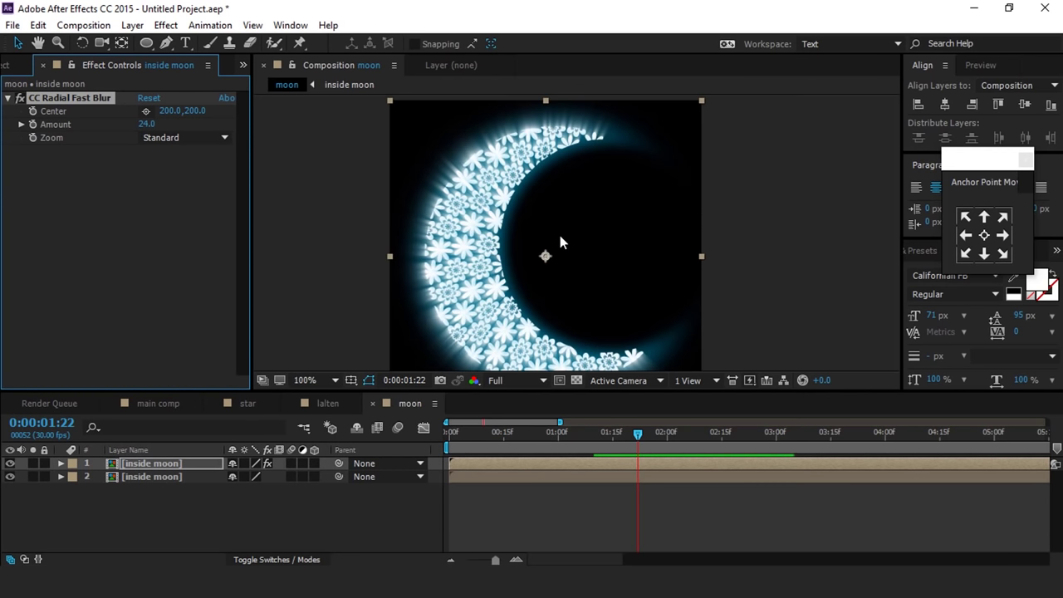
{"action": "left_click_drag", "start_coordinate": [159, 125], "coordinate": [141, 123]}
Step: Add a Tint effect to the upper inside moon layer and map black to white
{"action": "left_click", "coordinate": [172, 467]}
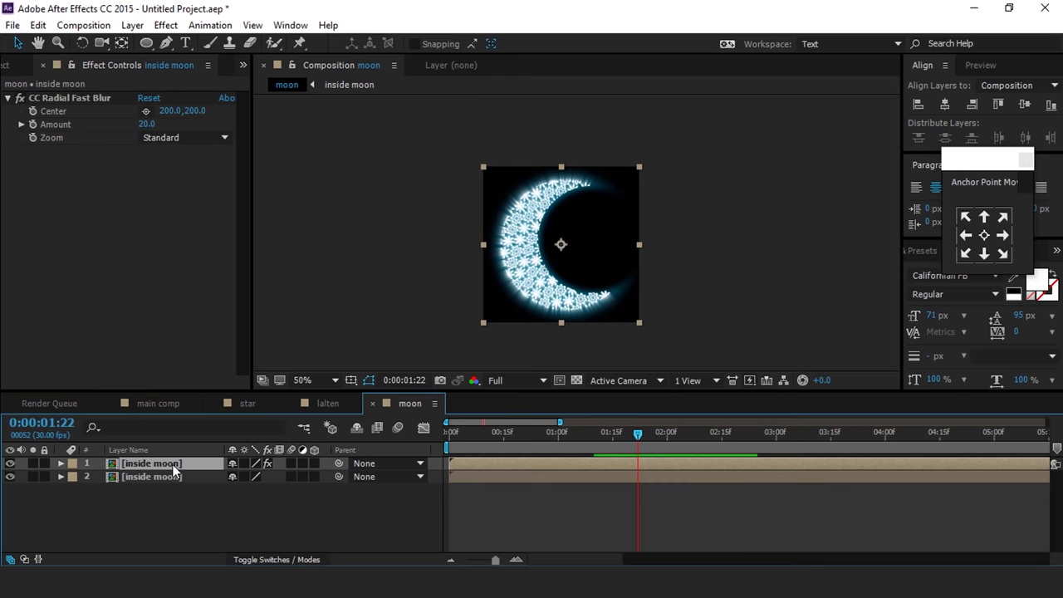
{"action": "key", "text": "ctrl+space"}
{"action": "type", "text": "f"}
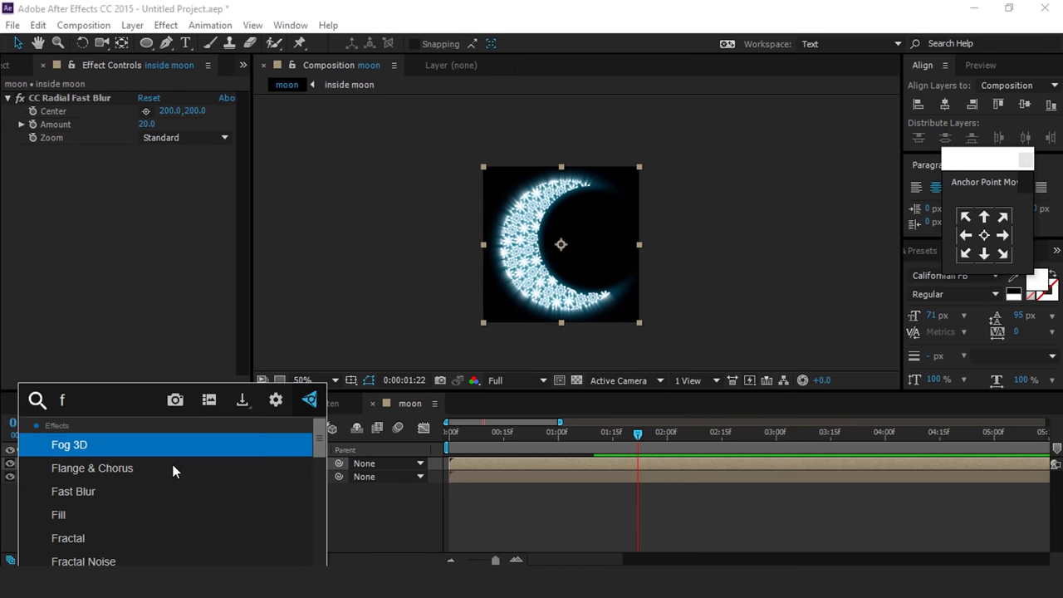
{"action": "key", "text": "BackSpace"}
{"action": "type", "text": "tin"}
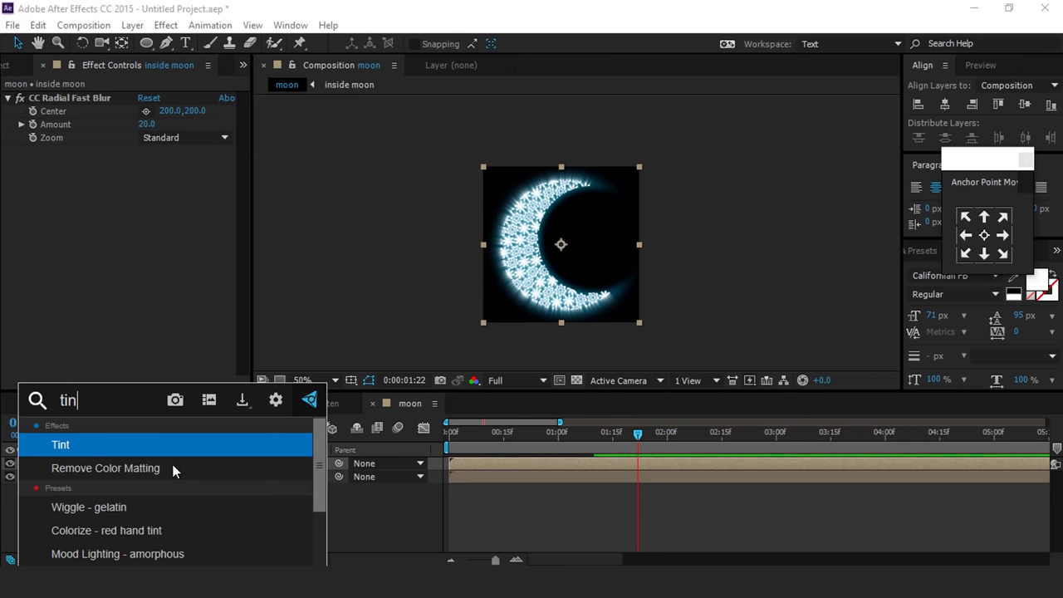
{"action": "left_click", "coordinate": [85, 446]}
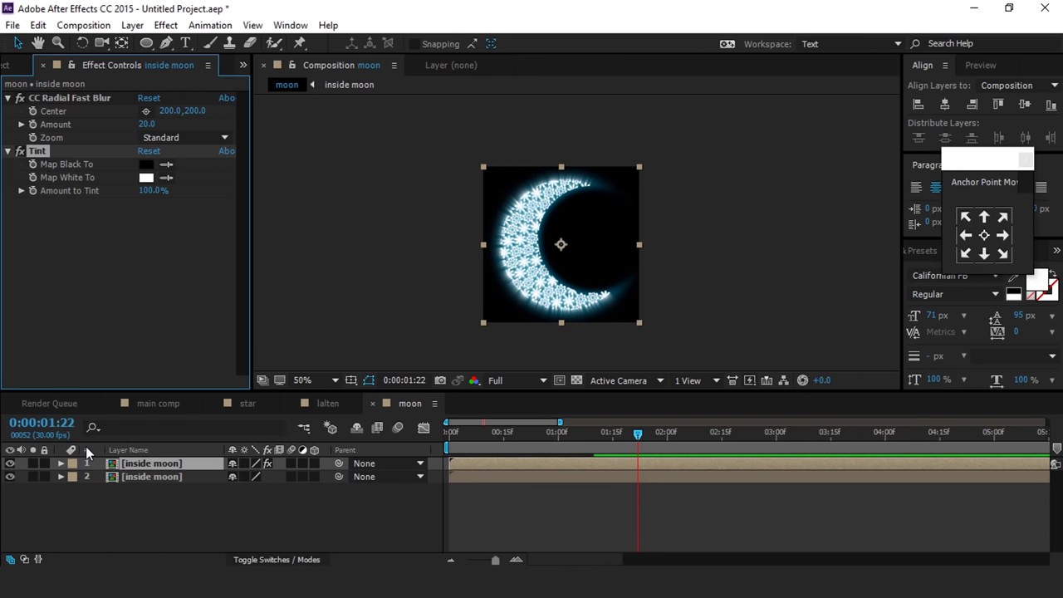
{"action": "left_click", "coordinate": [146, 164]}
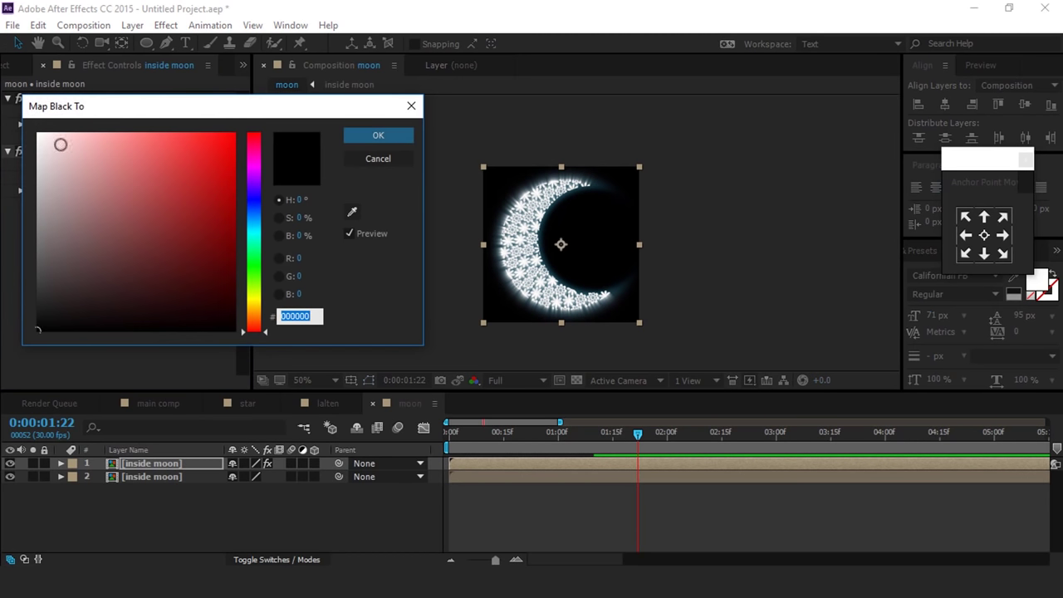
{"action": "left_click_drag", "start_coordinate": [73, 156], "coordinate": [27, 124]}
{"action": "left_click", "coordinate": [394, 136]}
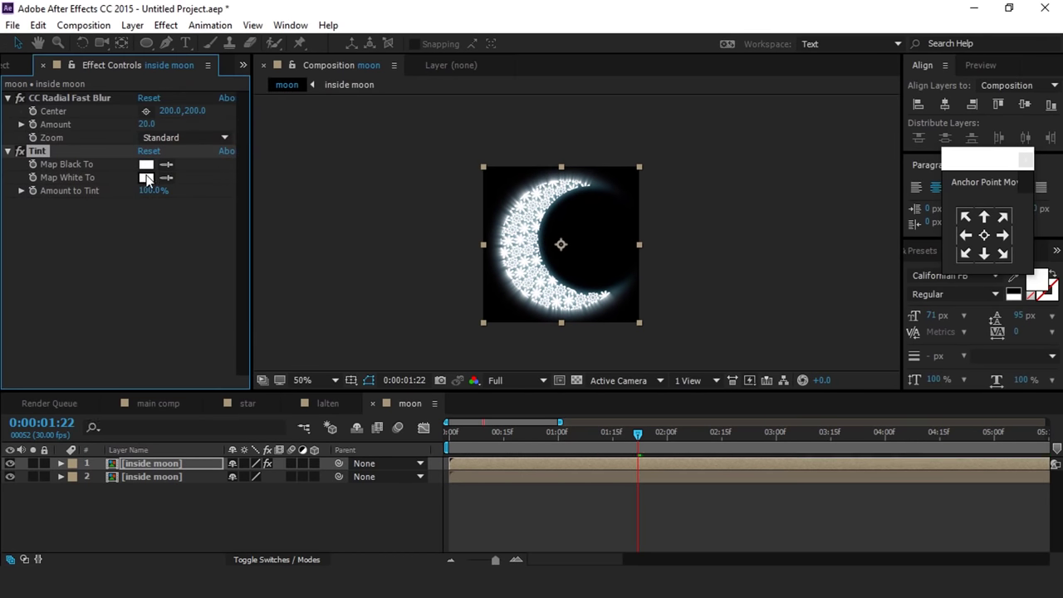
Step: Map white to the light blue 68CBFF in the Tint effect of the upper inside moon layer
{"action": "left_click", "coordinate": [146, 174]}
{"action": "left_click", "coordinate": [264, 226]}
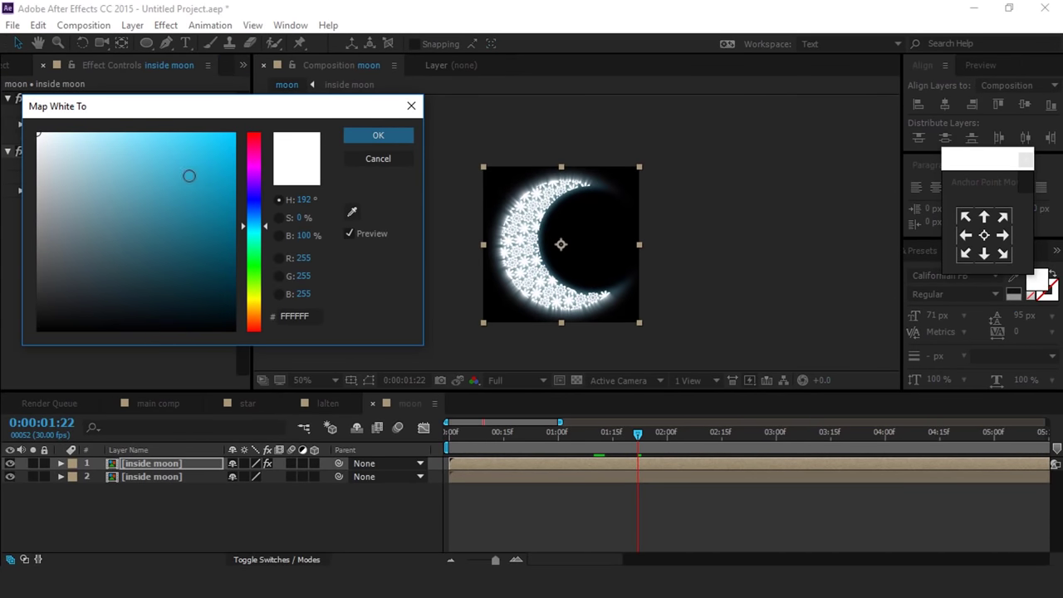
{"action": "left_click", "coordinate": [188, 152]}
{"action": "left_click_drag", "start_coordinate": [267, 259], "coordinate": [267, 261]}
{"action": "left_click_drag", "start_coordinate": [189, 209], "coordinate": [155, 158]}
{"action": "mouse_move", "coordinate": [257, 261]}
{"action": "left_mouse_down"}
{"action": "mouse_move", "coordinate": [267, 276]}
{"action": "mouse_move", "coordinate": [275, 253]}
{"action": "left_mouse_up"}
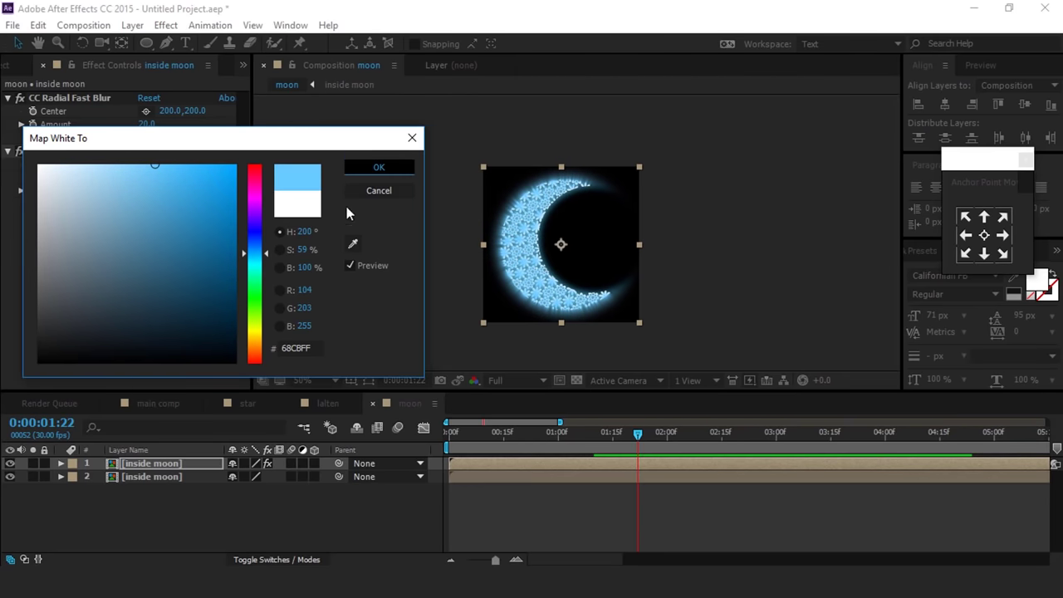
{"action": "left_click", "coordinate": [355, 168]}
{"action": "left_click", "coordinate": [334, 492]}
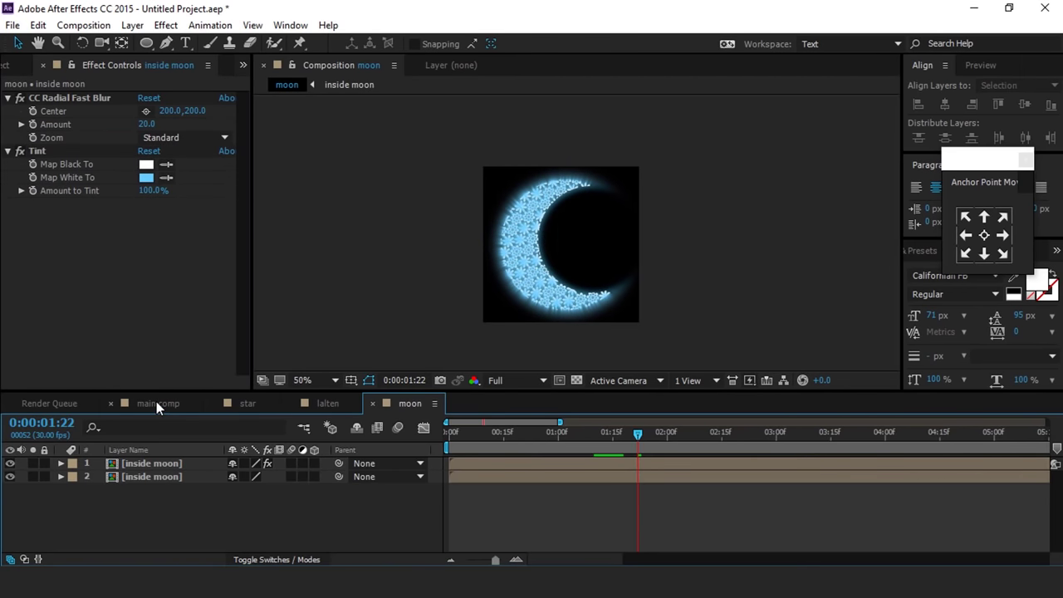
Step: Place the moon composition in main comp below Camera 1 and move it to the left side of the frame
{"action": "left_click", "coordinate": [157, 403]}
{"action": "left_click", "coordinate": [36, 62]}
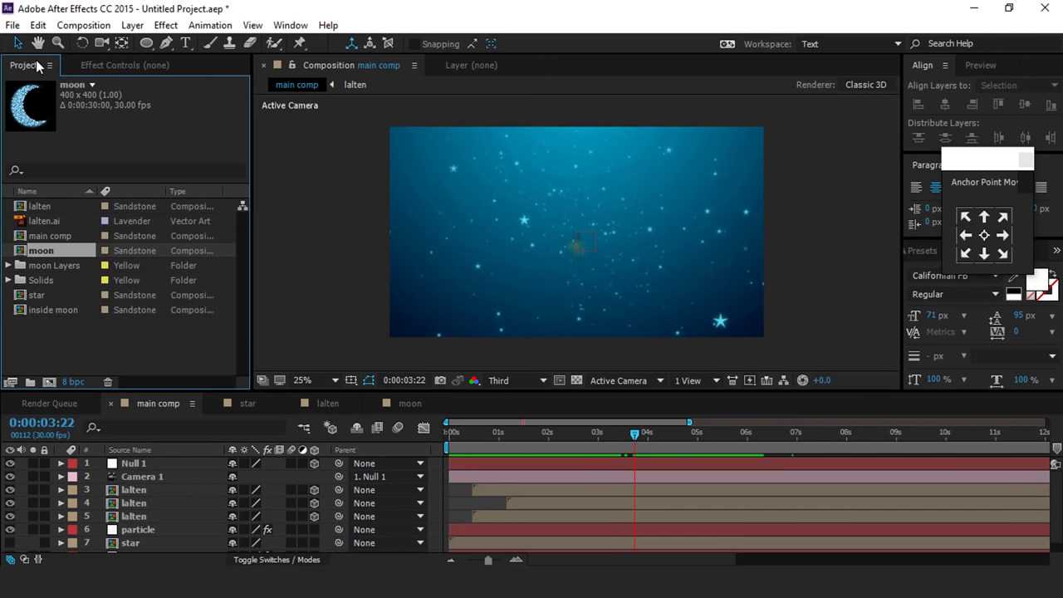
{"action": "left_click_drag", "start_coordinate": [144, 474], "coordinate": [149, 478]}
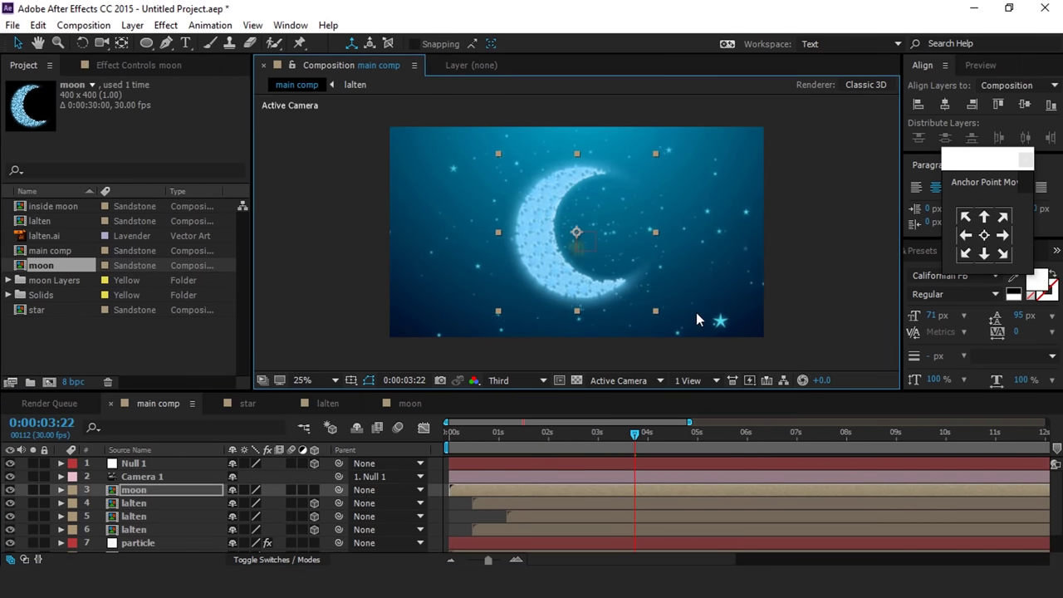
{"action": "left_click_drag", "start_coordinate": [609, 292], "coordinate": [512, 291]}
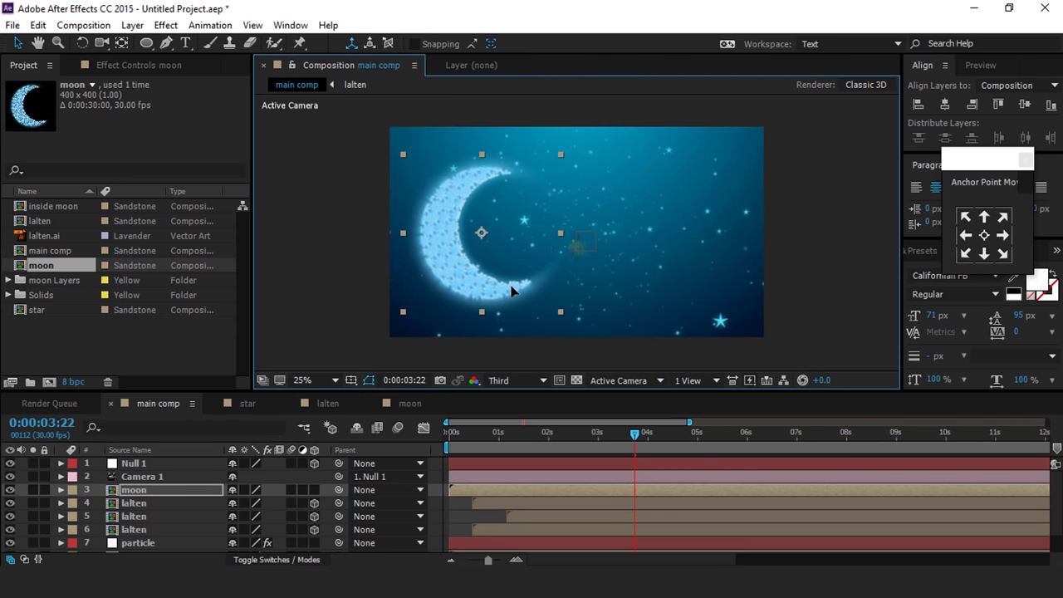
Step: Switch the preview to full resolution, shift the moon layer to start at about 3.5 seconds, and check the frame at 0:00:05:04
{"action": "key", "text": "ctrl+j"}
{"action": "left_click_drag", "start_coordinate": [457, 433], "coordinate": [446, 435]}
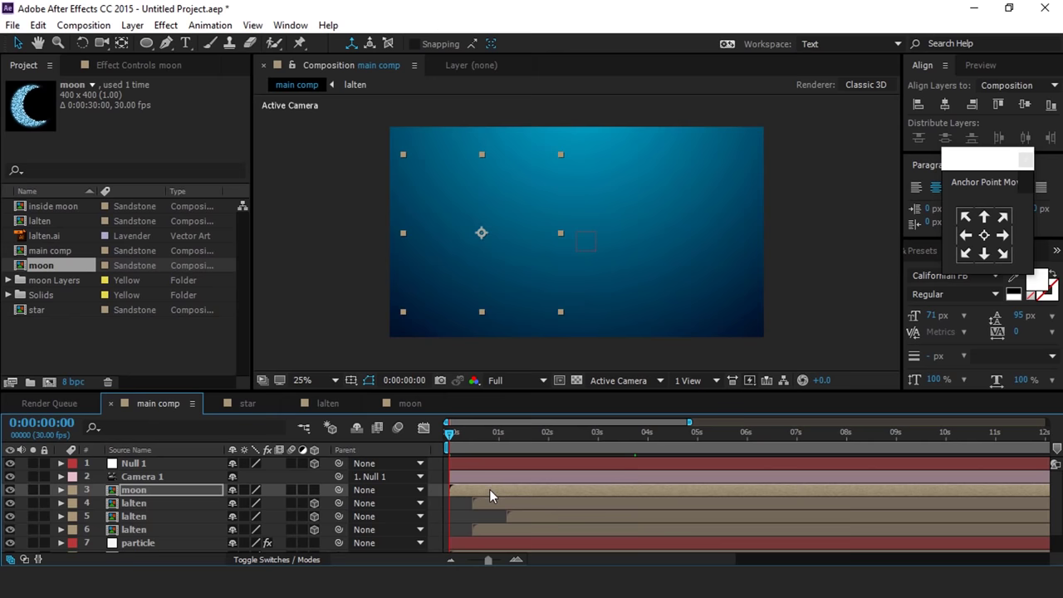
{"action": "left_click_drag", "start_coordinate": [490, 490], "coordinate": [629, 487]}
{"action": "left_click_drag", "start_coordinate": [685, 434], "coordinate": [707, 436]}
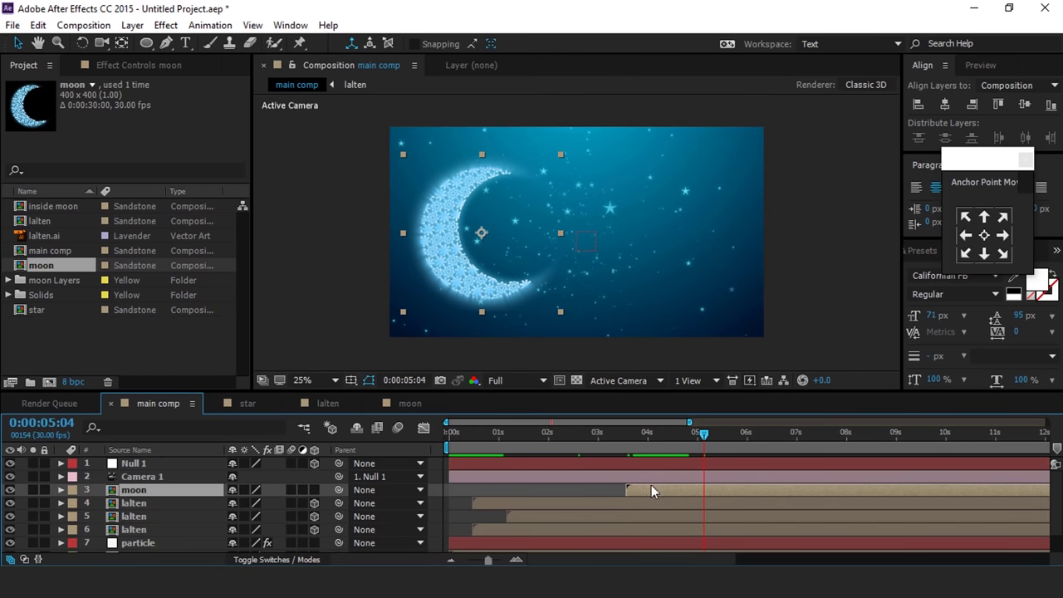
Step: Set the upper inside moon layer's radial blur amount to 14 and Amount to Tint to 8%, and preview the result in main comp
{"action": "left_click", "coordinate": [419, 405]}
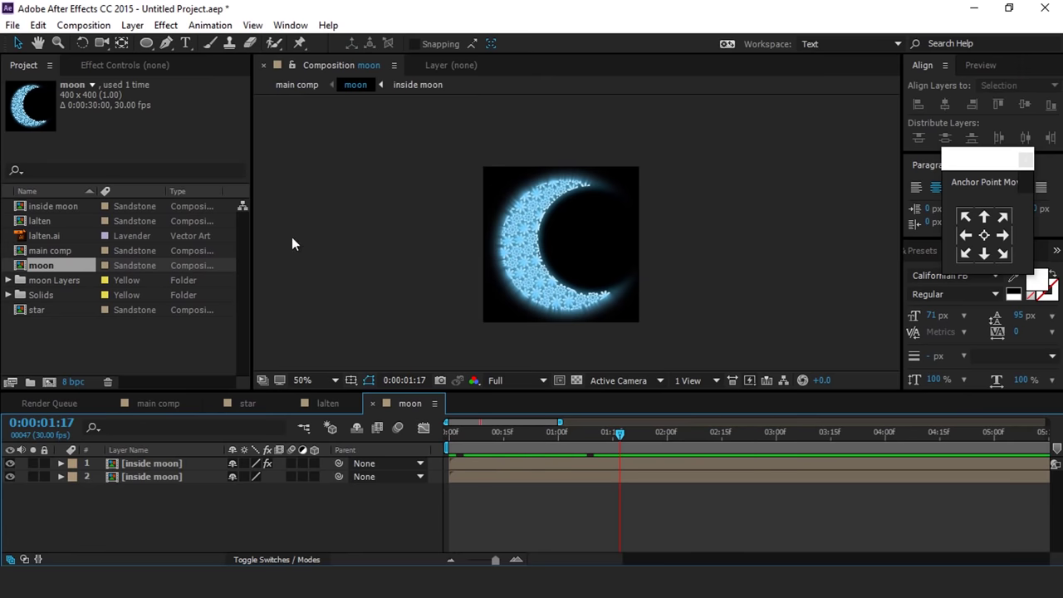
{"action": "left_click", "coordinate": [152, 462]}
{"action": "left_click", "coordinate": [133, 65]}
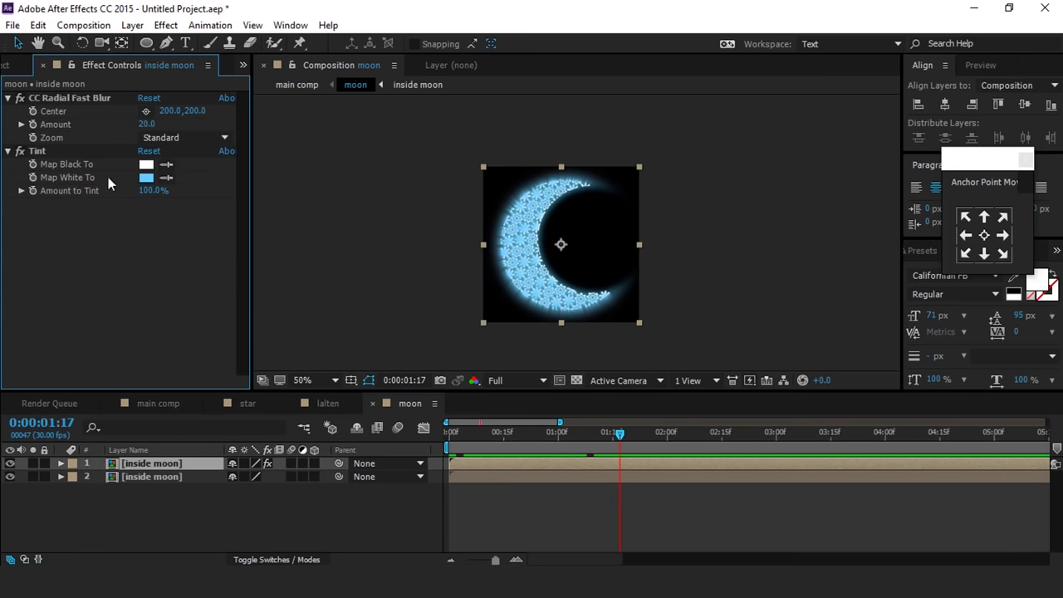
{"action": "left_click_drag", "start_coordinate": [137, 124], "coordinate": [133, 123]}
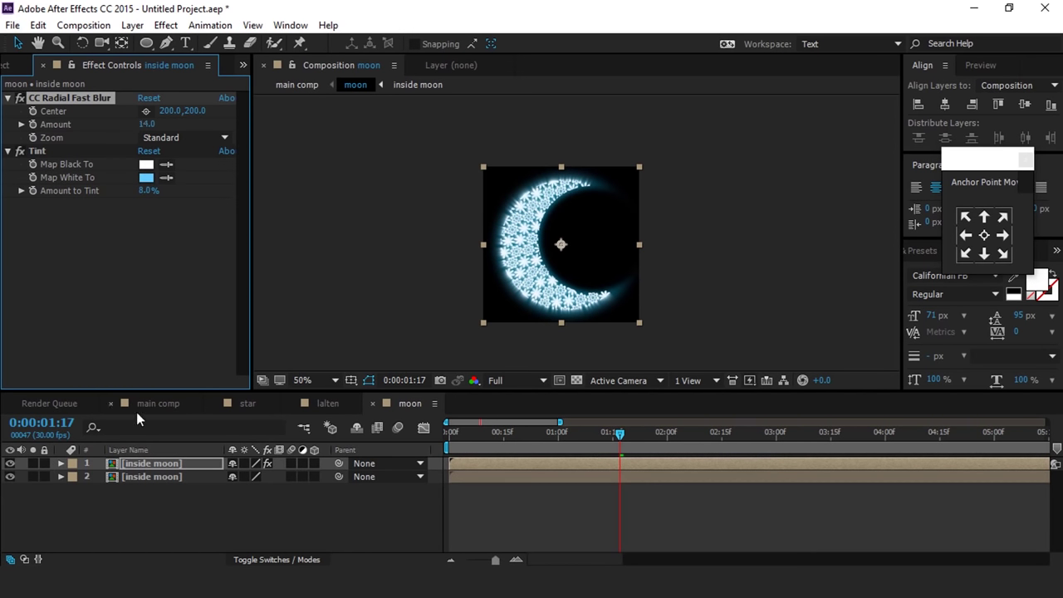
{"action": "left_click", "coordinate": [158, 403]}
{"action": "left_click", "coordinate": [620, 433]}
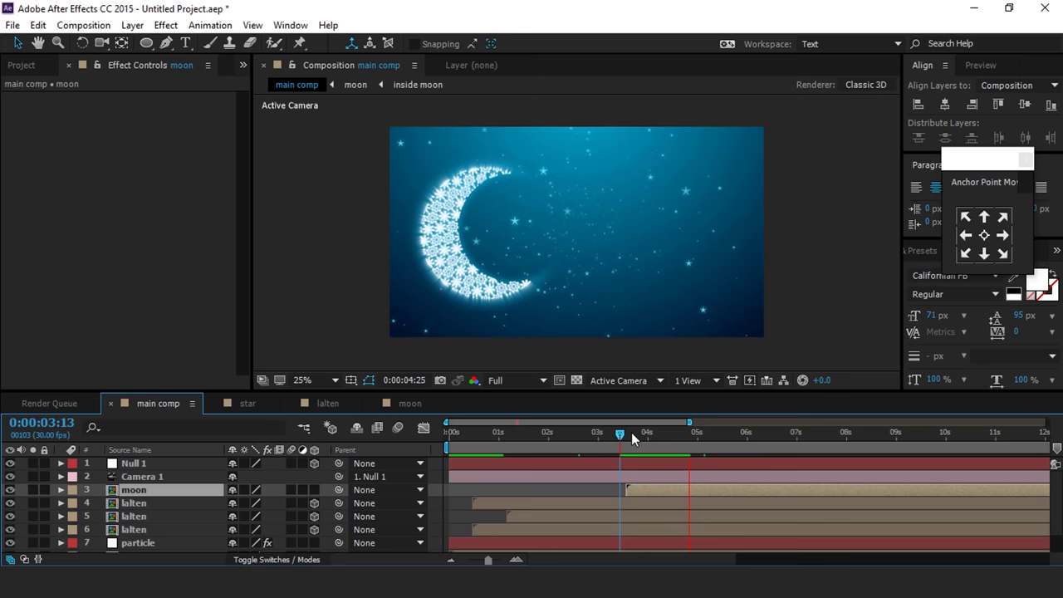
{"action": "left_click", "coordinate": [709, 433]}
Step: Create a new composition named "star2" with a width of 400 px and a height of 800 px
{"action": "left_click", "coordinate": [23, 65]}
{"action": "key", "text": "ctrl+n"}
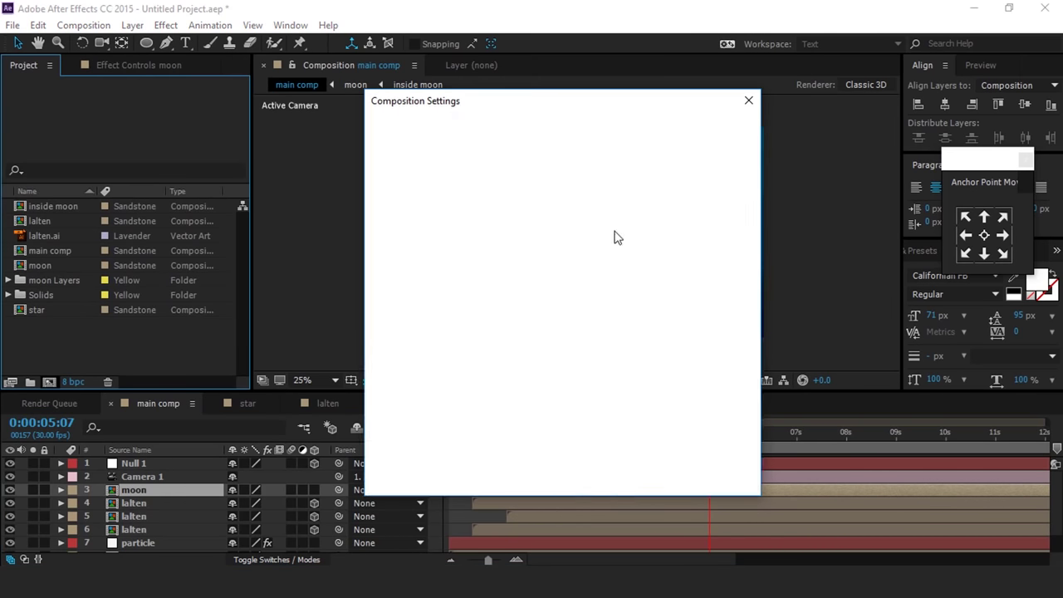
{"action": "left_click_drag", "start_coordinate": [505, 108], "coordinate": [606, 92]}
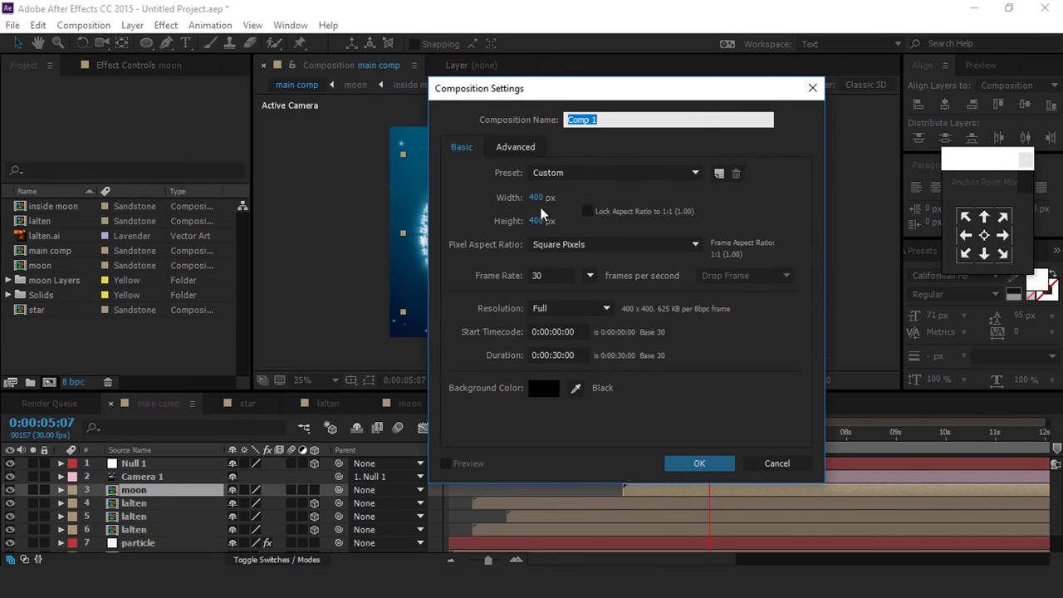
{"action": "left_click", "coordinate": [536, 222]}
{"action": "type", "text": "800"}
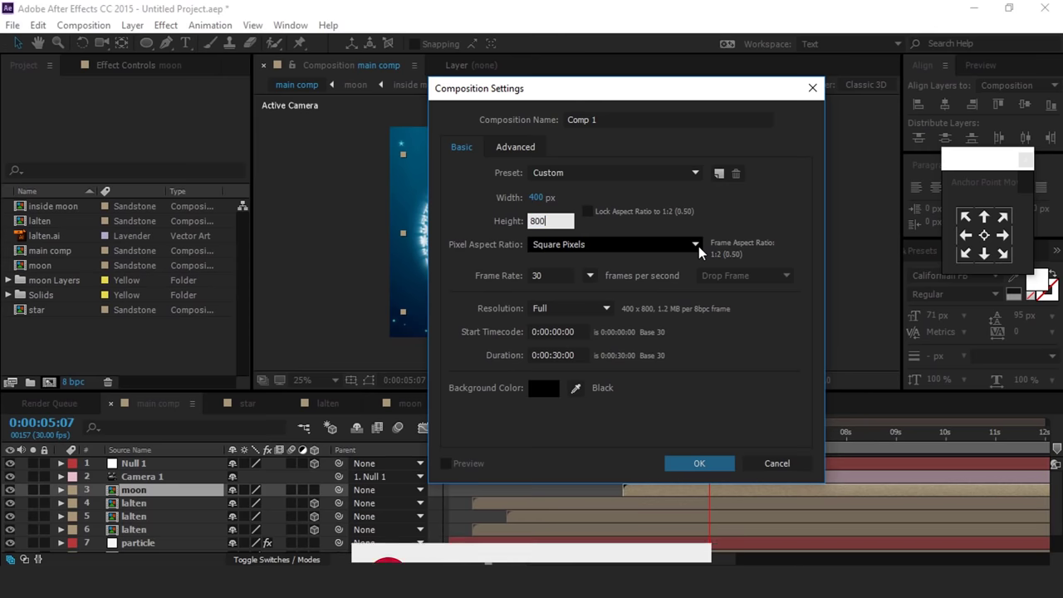
{"action": "left_click", "coordinate": [614, 120]}
{"action": "type", "text": "star2"}
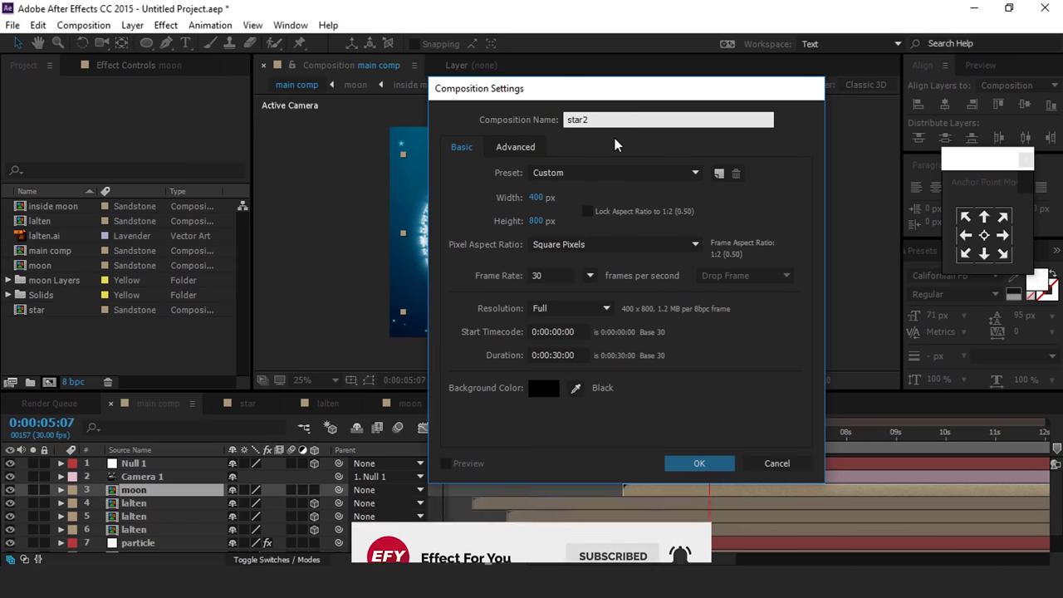
{"action": "key", "text": "Return"}
Step: Draw a white star with the Star tool, centred near the lower end of the star2 composition
{"action": "left_click", "coordinate": [146, 45]}
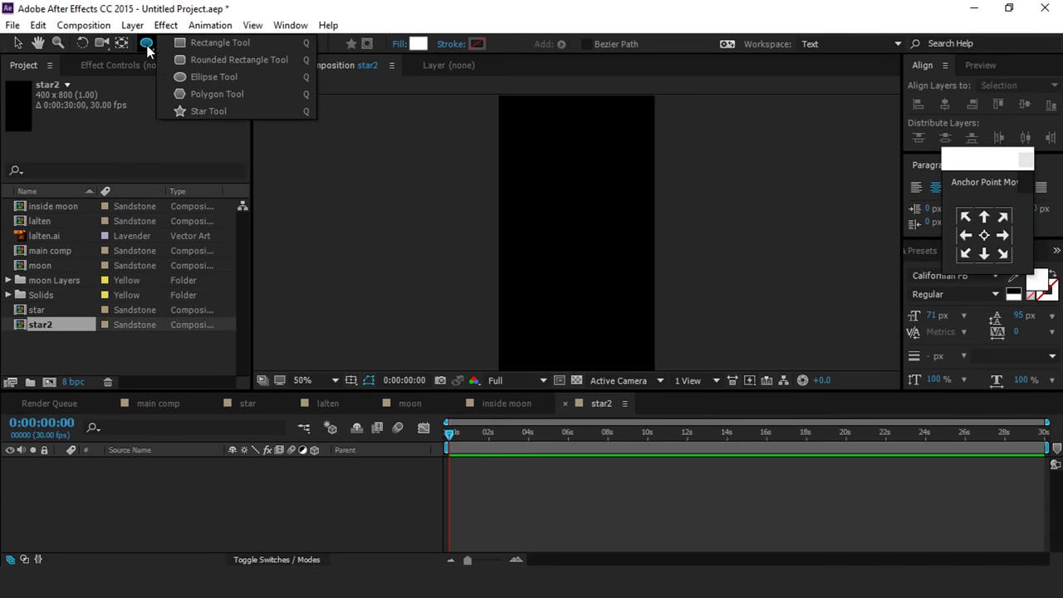
{"action": "left_click", "coordinate": [207, 110]}
{"action": "mouse_move", "coordinate": [566, 242]}
{"action": "left_mouse_down"}
{"action": "mouse_move", "coordinate": [579, 233]}
{"action": "mouse_move", "coordinate": [587, 325]}
{"action": "left_mouse_up"}
{"action": "key", "text": "space"}
{"action": "left_click_drag", "start_coordinate": [648, 289], "coordinate": [655, 240]}
{"action": "left_click_drag", "start_coordinate": [615, 276], "coordinate": [605, 293]}
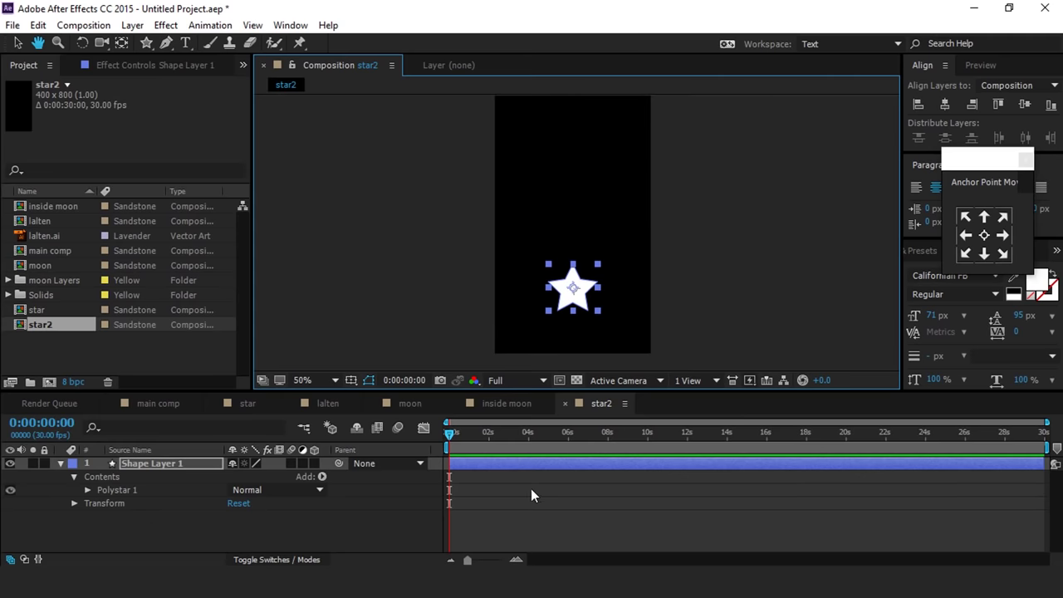
{"action": "left_click", "coordinate": [590, 507]}
{"action": "left_click", "coordinate": [750, 193]}
{"action": "left_click_drag", "start_coordinate": [751, 194], "coordinate": [747, 207]}
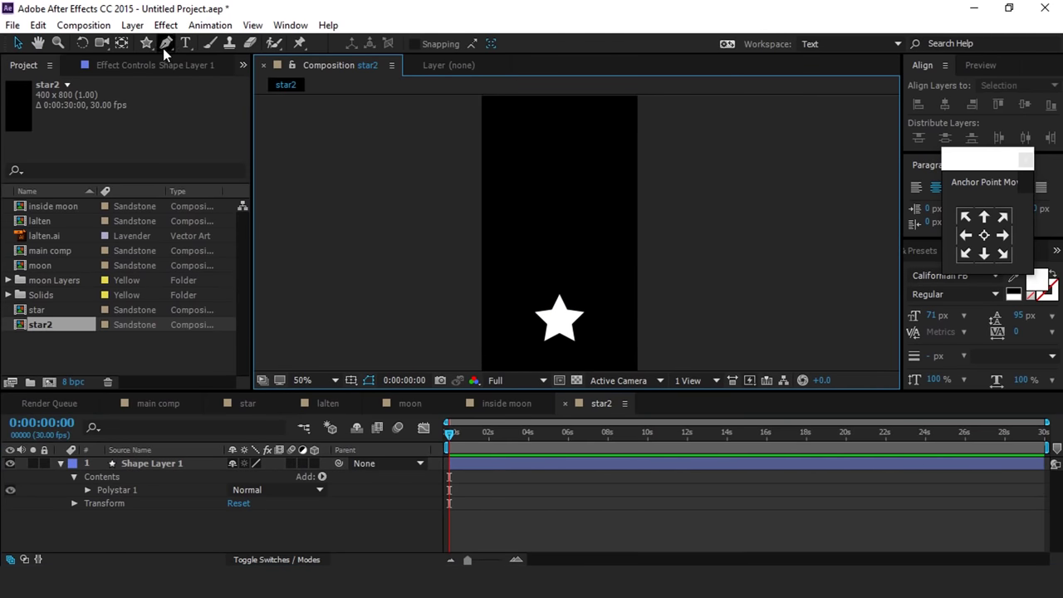
Step: Draw a straight vertical line with the Pen tool from the star's top point to near the composition's upper edge
{"action": "left_click", "coordinate": [170, 48]}
{"action": "key", "text": "space"}
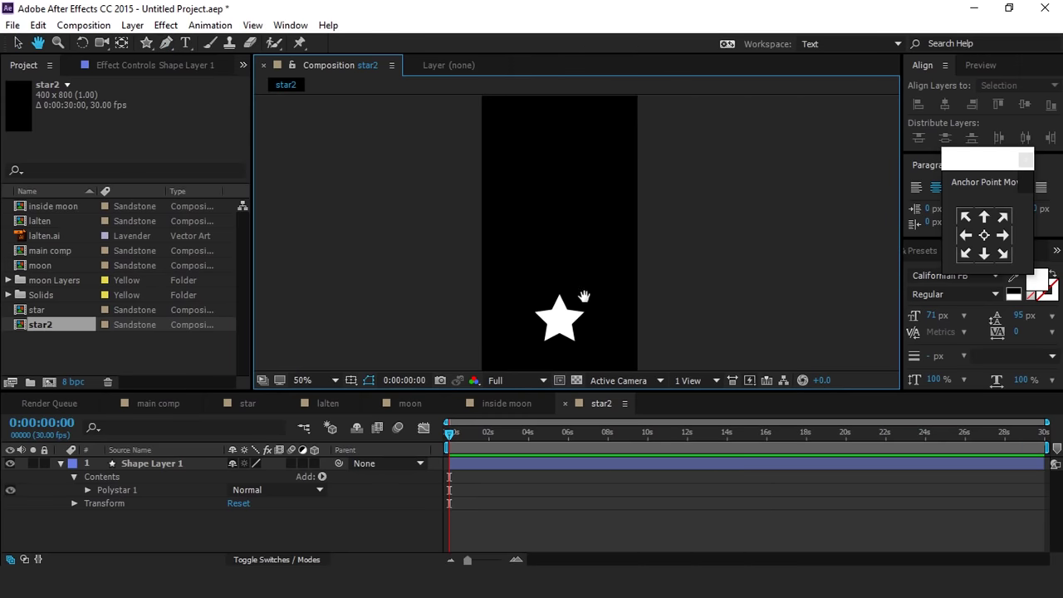
{"action": "left_click_drag", "start_coordinate": [587, 286], "coordinate": [582, 327]}
{"action": "left_click", "coordinate": [555, 336]}
{"action": "left_click", "coordinate": [556, 123]}
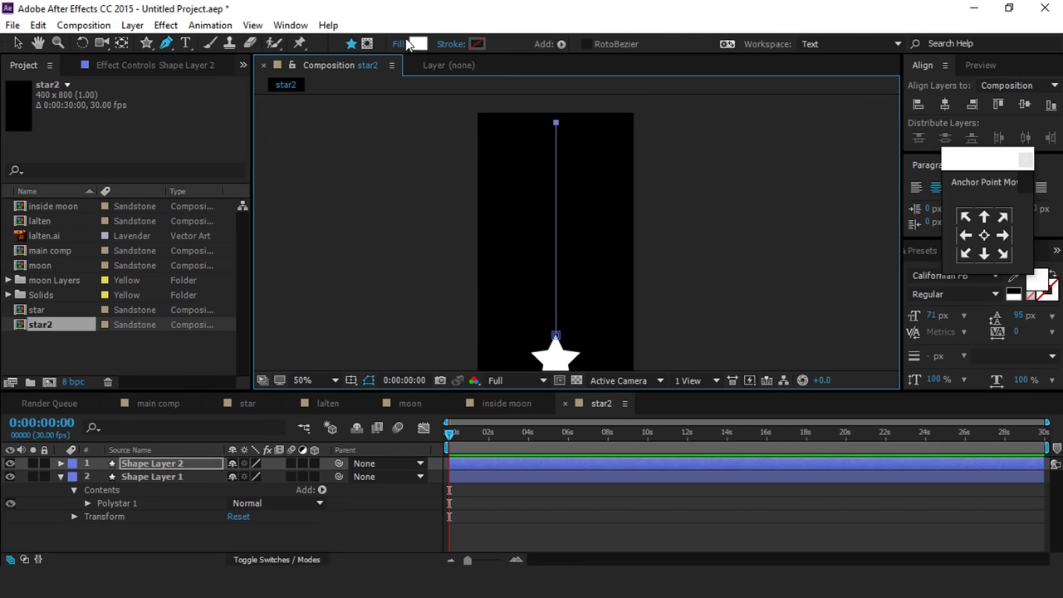
Step: Set the line's fill to None and give it a white FFFFFF stroke 4 px wide
{"action": "left_click", "coordinate": [397, 47]}
{"action": "left_click", "coordinate": [269, 200]}
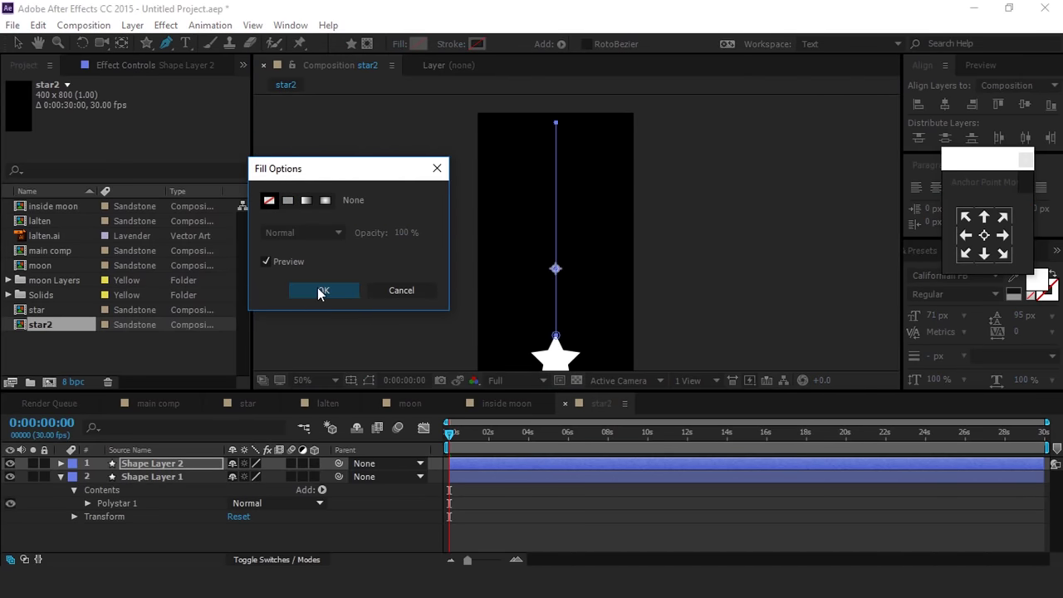
{"action": "key", "text": "Return"}
{"action": "left_click", "coordinate": [479, 44]}
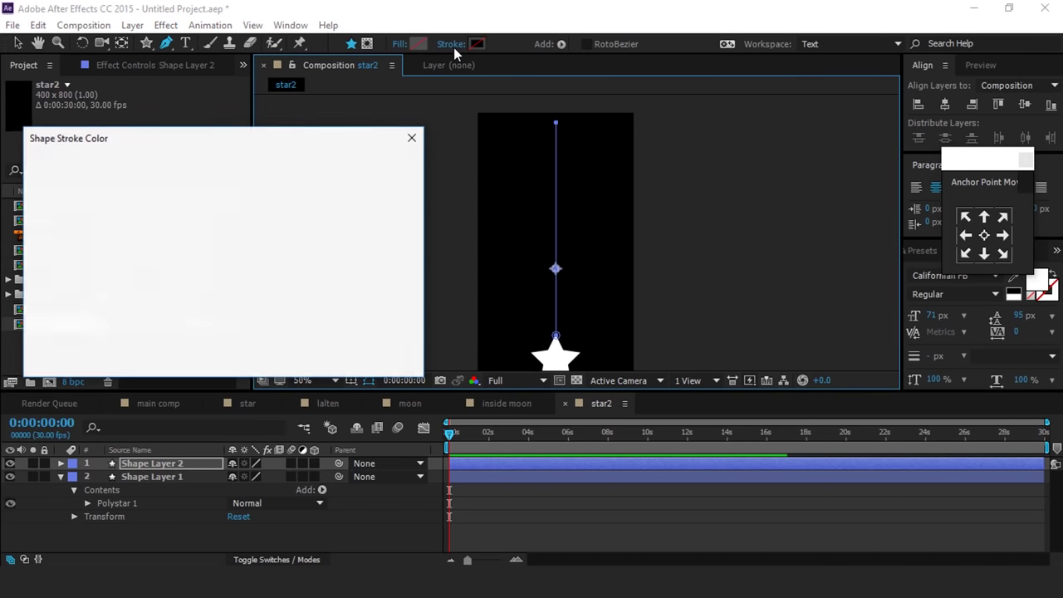
{"action": "left_click_drag", "start_coordinate": [137, 200], "coordinate": [38, 165]}
{"action": "left_click", "coordinate": [378, 167]}
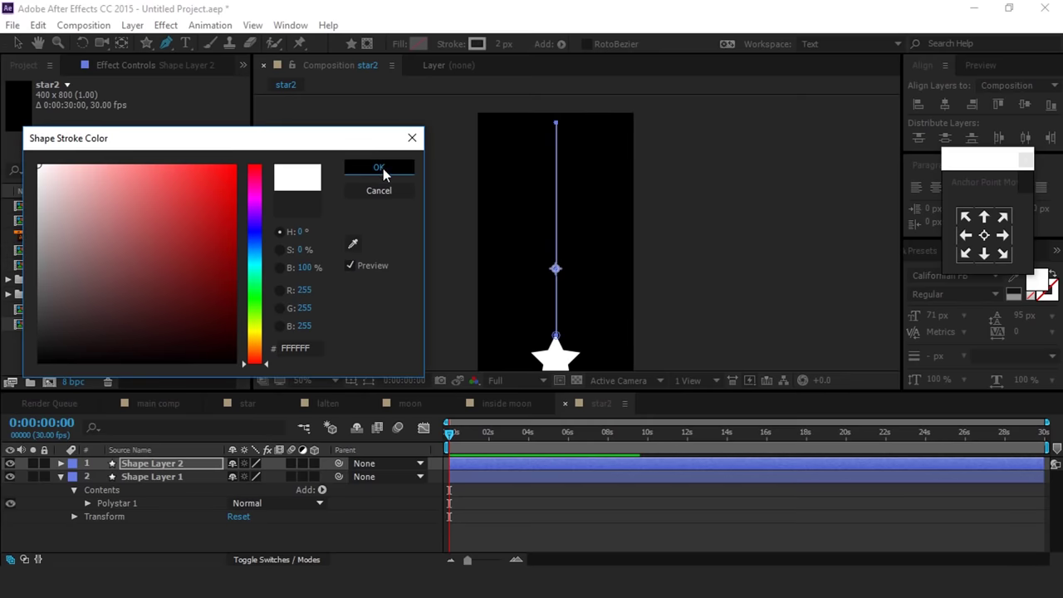
{"action": "left_click_drag", "start_coordinate": [502, 45], "coordinate": [503, 45]}
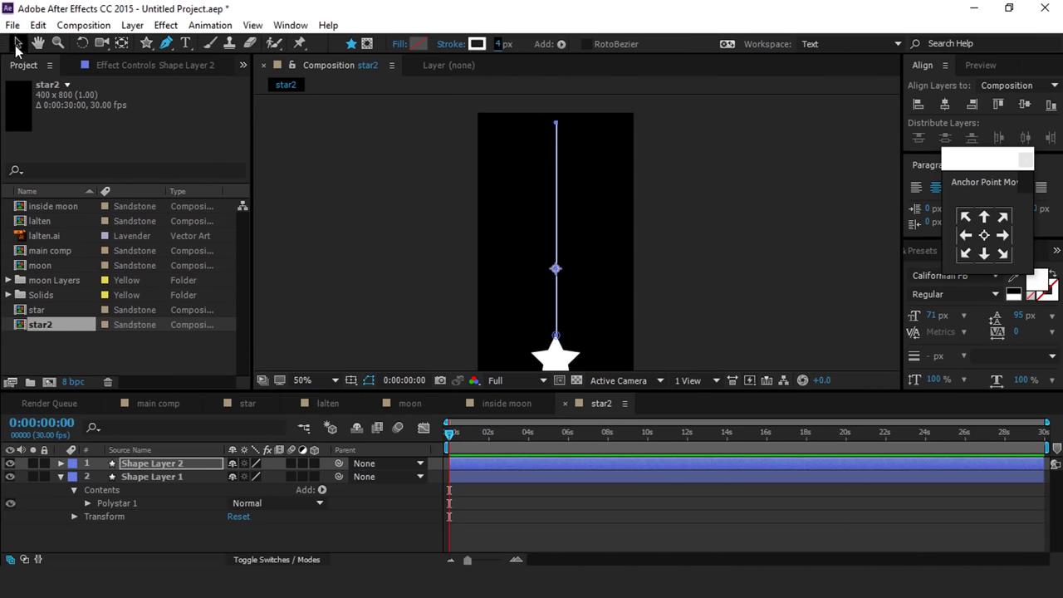
{"action": "left_click", "coordinate": [17, 45]}
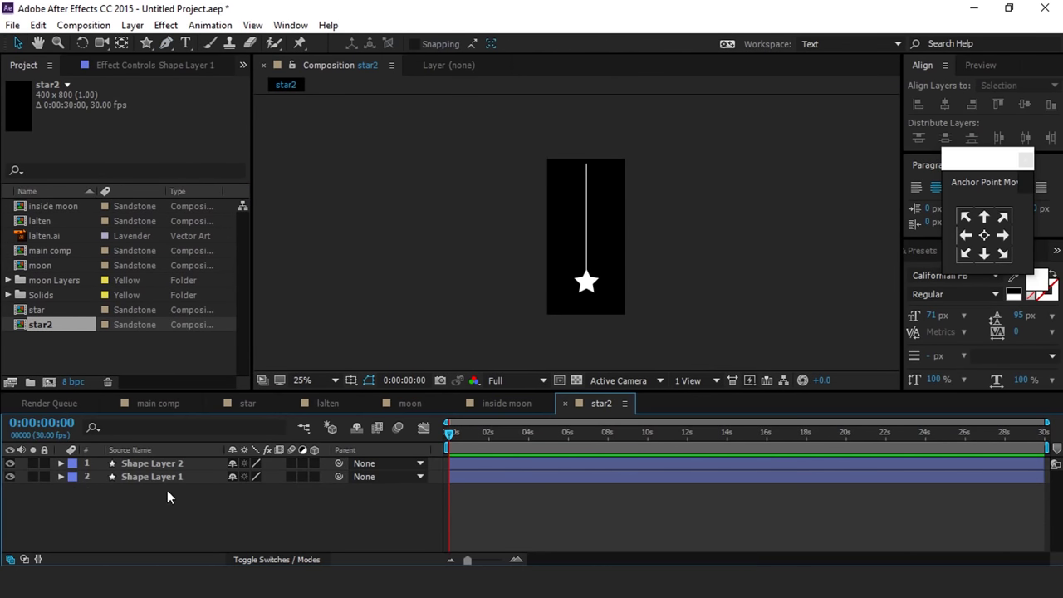
Step: Apply the Fill effect to the star layer, Shape Layer 1, with the light blue color 77DDFF
{"action": "left_click", "coordinate": [171, 479]}
{"action": "key", "text": "ctrl+space"}
{"action": "type", "text": "fil"}
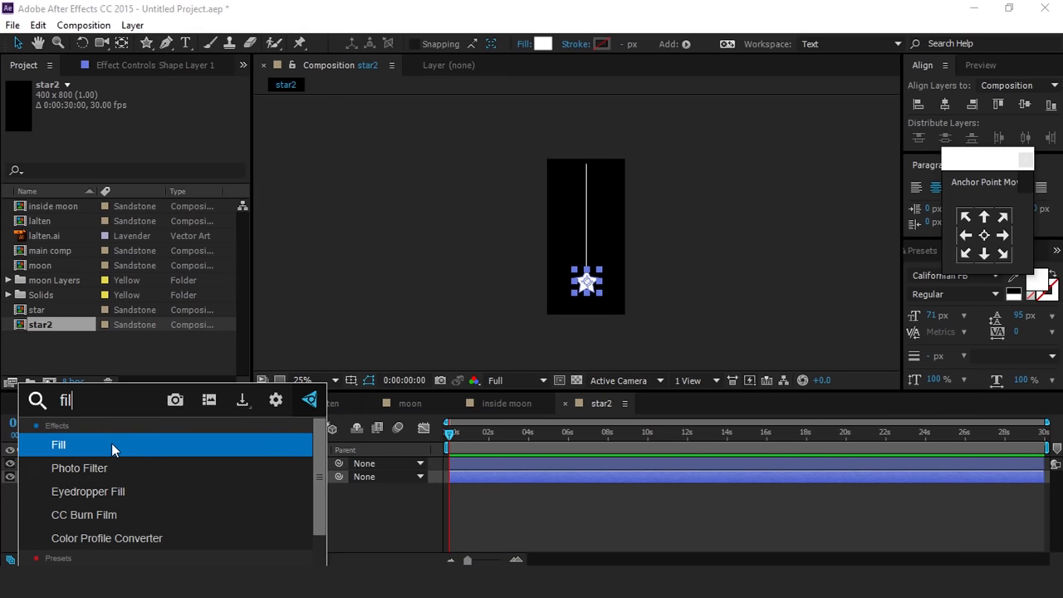
{"action": "left_click", "coordinate": [112, 444]}
{"action": "left_click", "coordinate": [146, 138]}
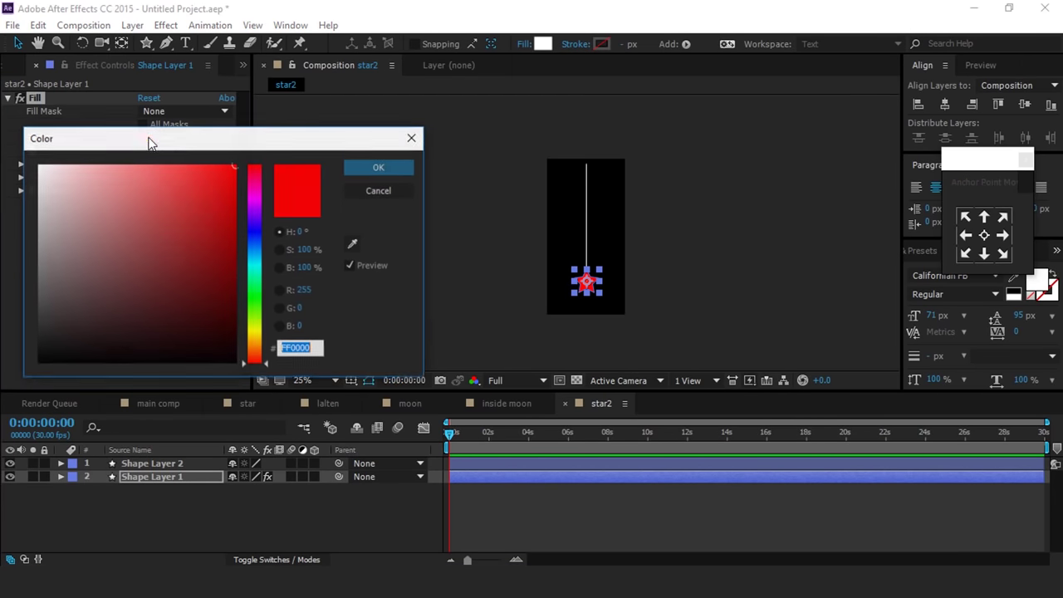
{"action": "left_click", "coordinate": [257, 256]}
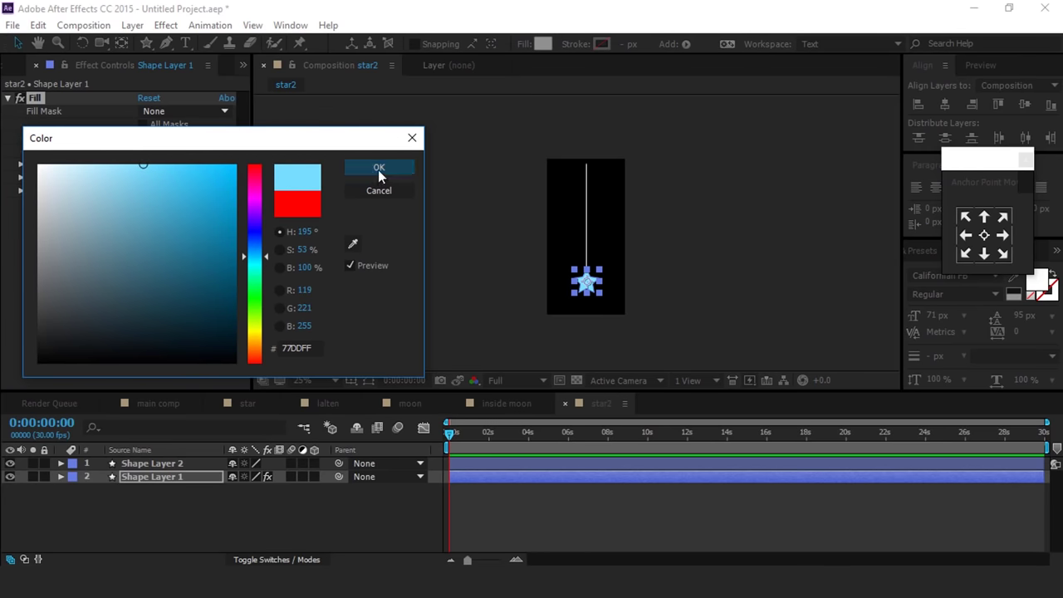
{"action": "left_click", "coordinate": [379, 167]}
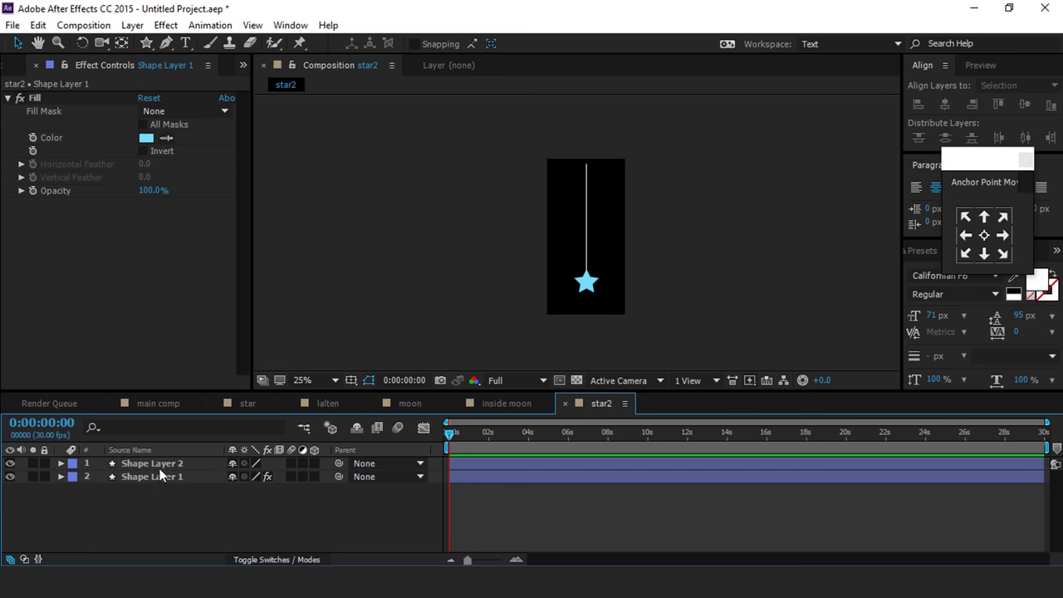
Step: Copy the star layer's Fill effect onto the line layer, Shape Layer 2
{"action": "left_click", "coordinate": [37, 98]}
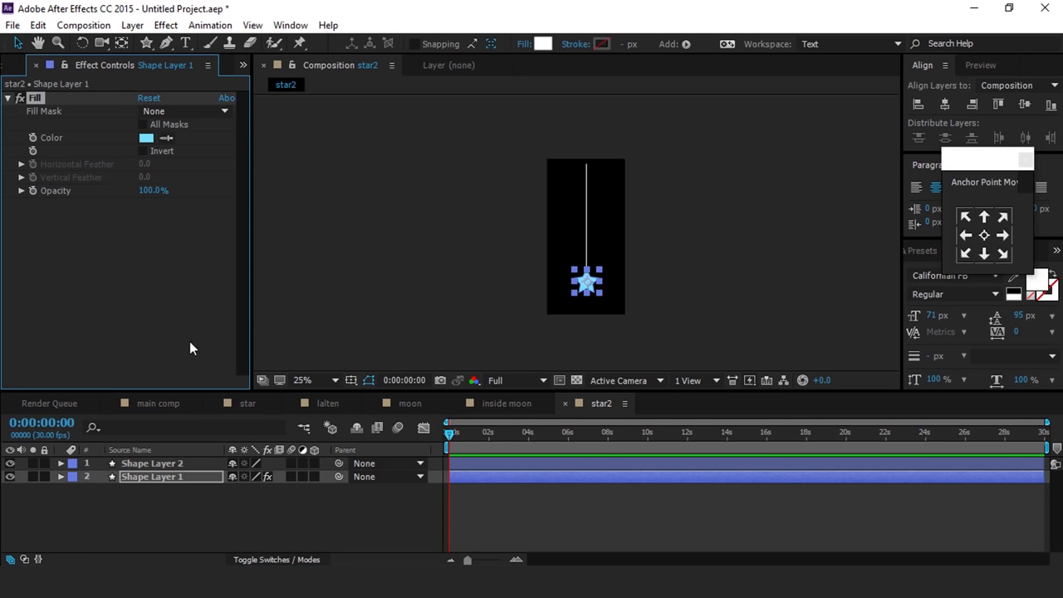
{"action": "left_click", "coordinate": [163, 464]}
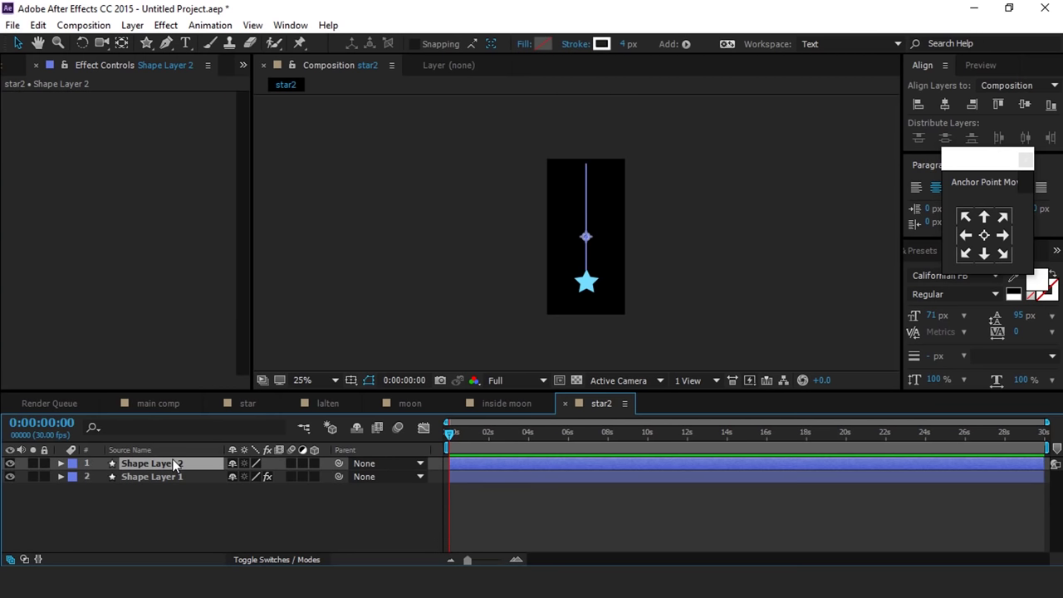
{"action": "left_click", "coordinate": [306, 508]}
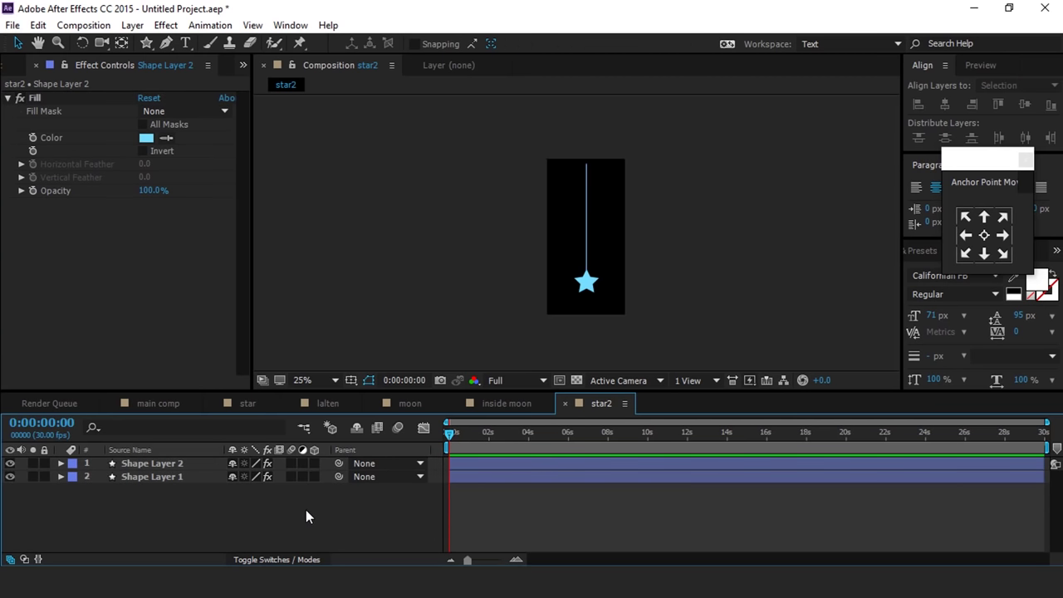
Step: Apply the Glow effect to the star layer, Shape Layer 1, and set its Glow Radius to 24
{"action": "left_click", "coordinate": [167, 474]}
{"action": "key", "text": "ctrl+space"}
{"action": "type", "text": "glo"}
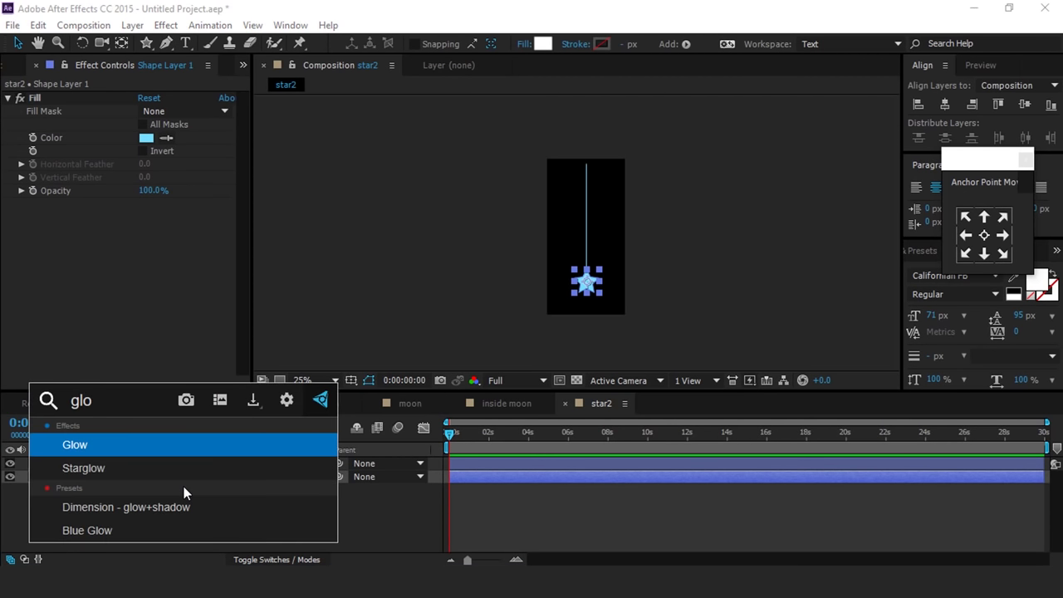
{"action": "left_click", "coordinate": [102, 442]}
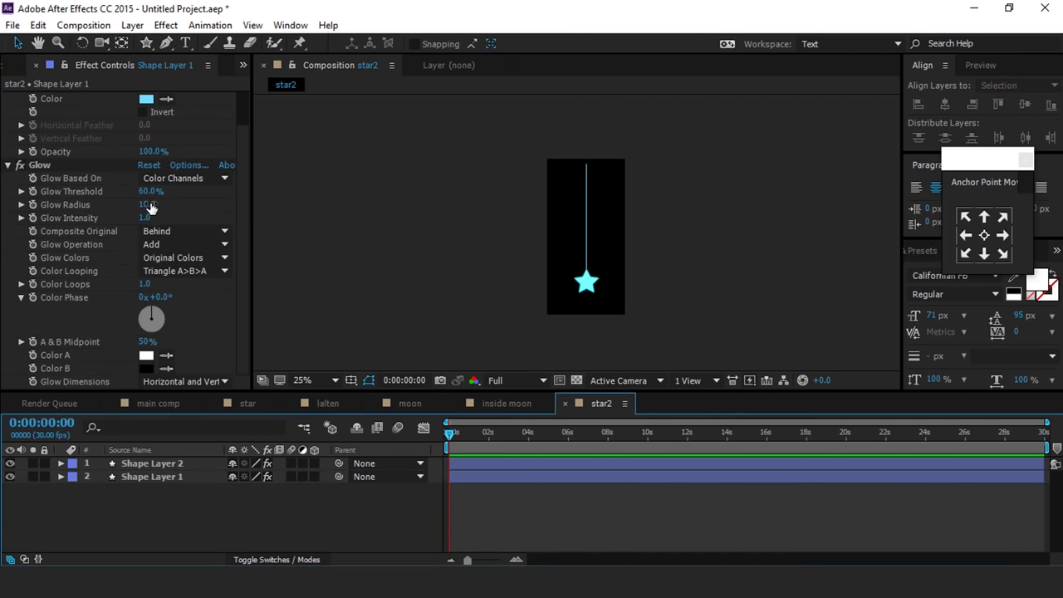
{"action": "left_click_drag", "start_coordinate": [154, 203], "coordinate": [164, 203]}
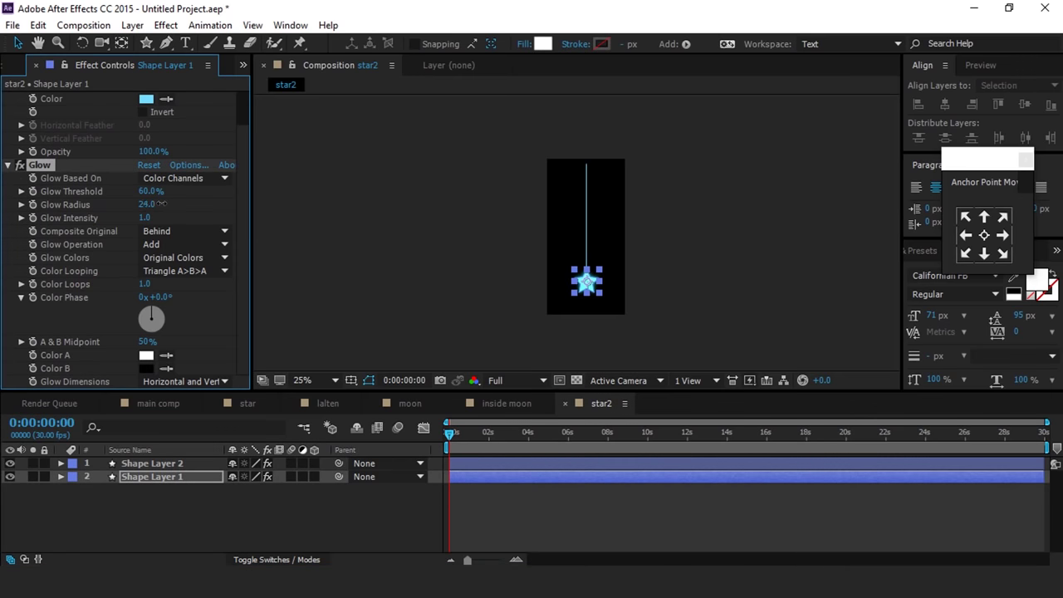
{"action": "left_click", "coordinate": [565, 504]}
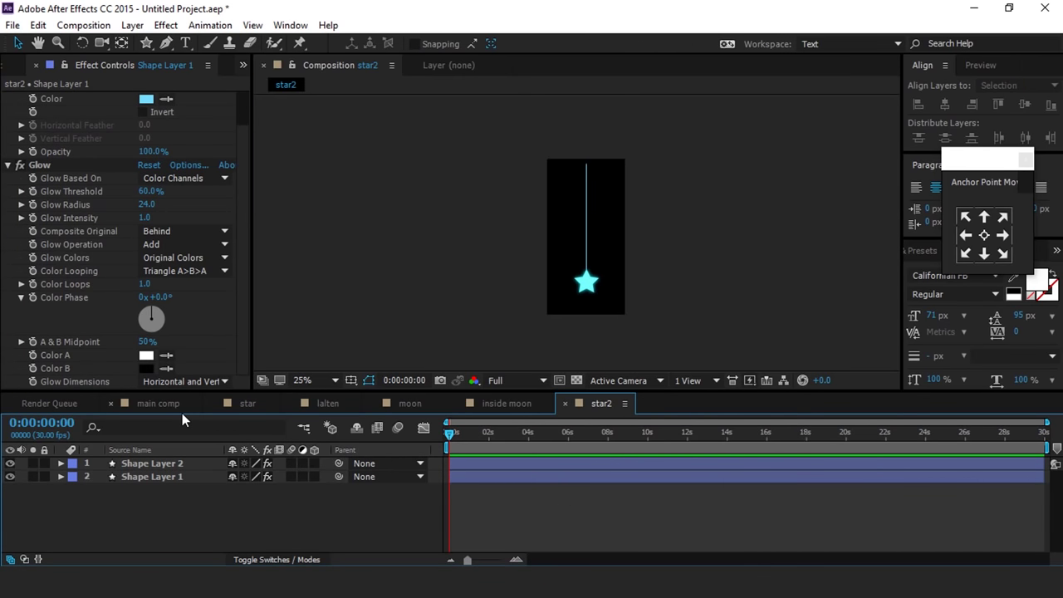
Step: Place the star2 composition in main comp directly below the moon layer
{"action": "left_click", "coordinate": [156, 402]}
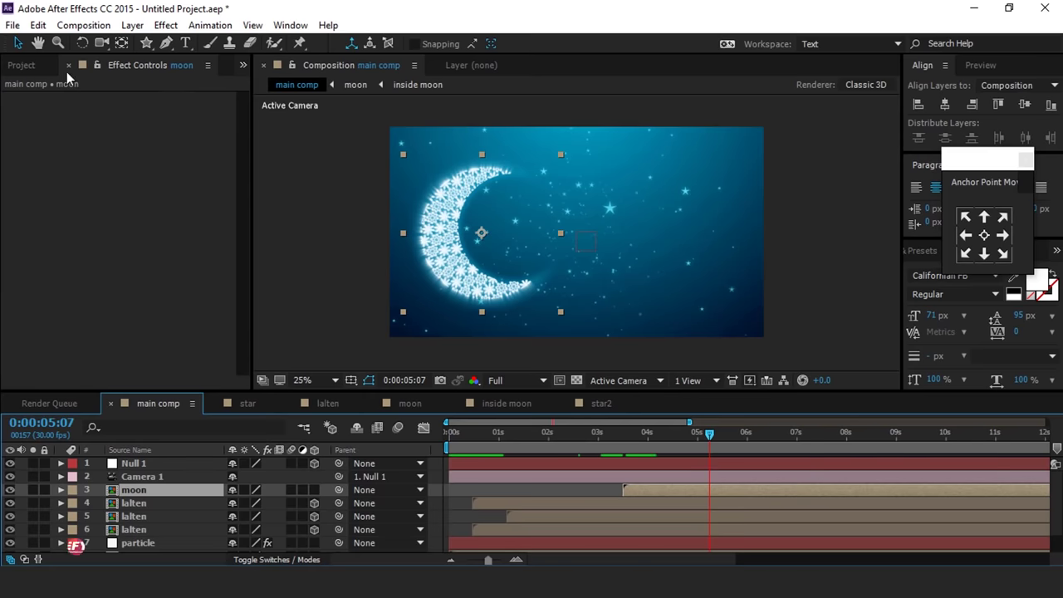
{"action": "left_click", "coordinate": [24, 64]}
{"action": "left_click_drag", "start_coordinate": [40, 324], "coordinate": [149, 492]}
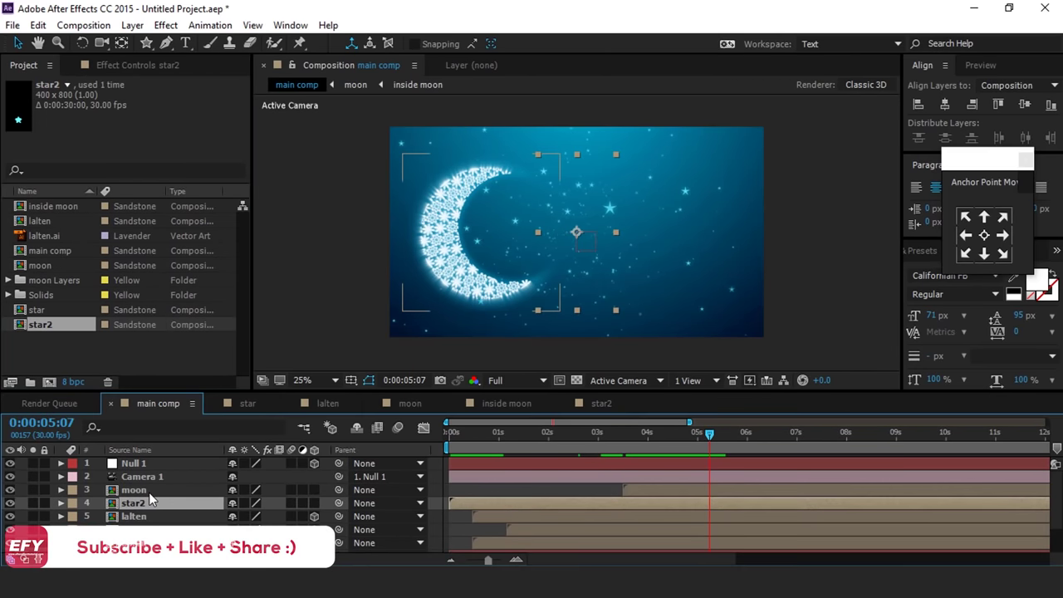
Step: Scale the star2 layer to 51% and position it so the star hangs from the crescent moon's upper tip
{"action": "left_click_drag", "start_coordinate": [584, 280], "coordinate": [506, 295]}
{"action": "key", "text": "s"}
{"action": "left_click_drag", "start_coordinate": [280, 516], "coordinate": [242, 521]}
{"action": "left_click_drag", "start_coordinate": [500, 273], "coordinate": [503, 231]}
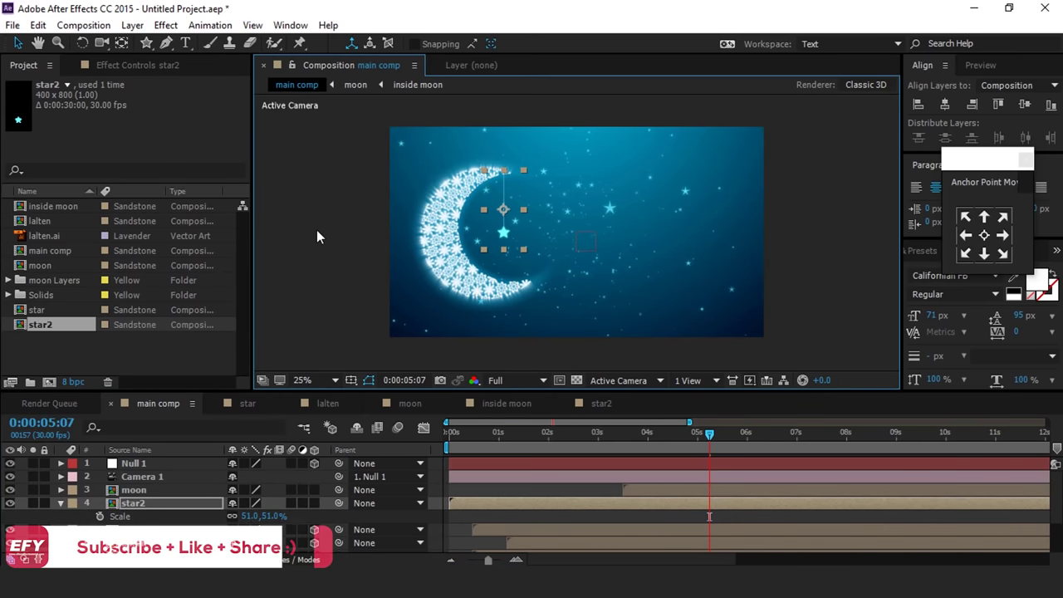
{"action": "left_click", "coordinate": [316, 231]}
{"action": "scroll", "coordinate": [542, 219], "scroll_direction": "down", "scroll_amount": 1}
{"action": "scroll", "coordinate": [542, 217], "scroll_direction": "up", "scroll_amount": 2}
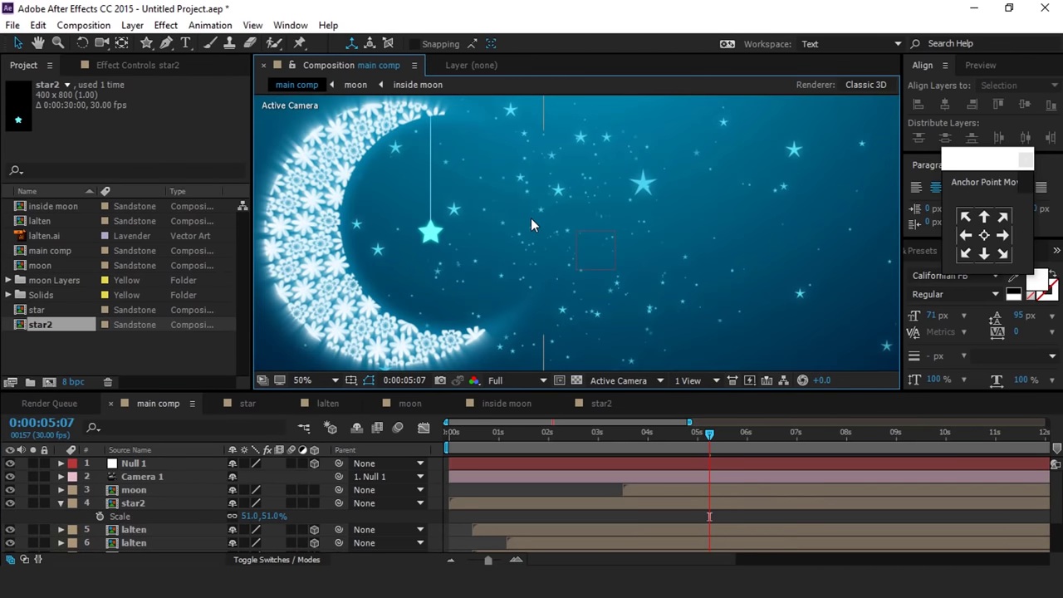
{"action": "left_click", "coordinate": [143, 503]}
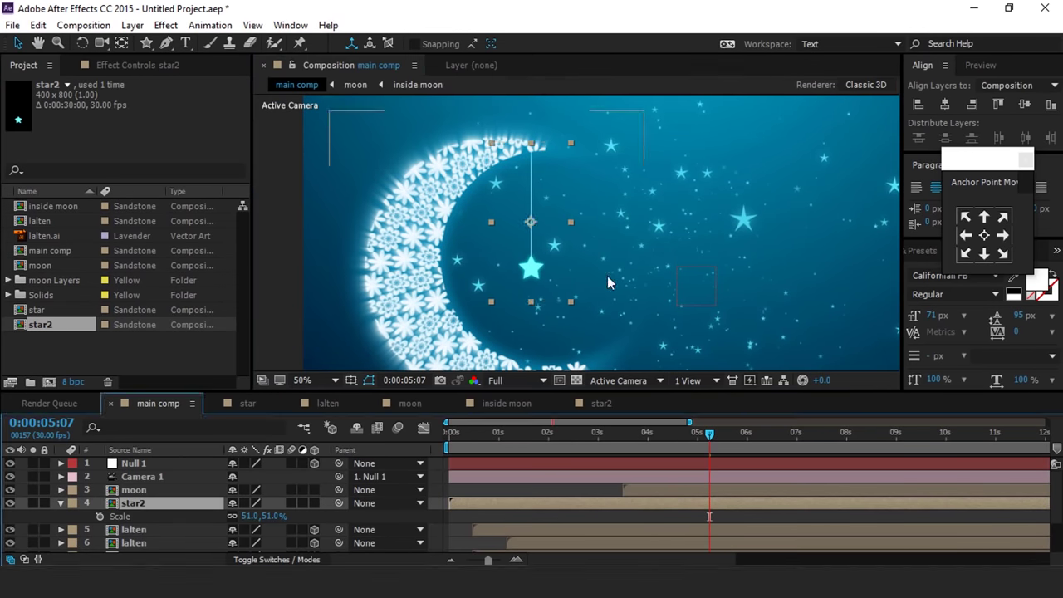
Step: Open the star2 composition and parent the star layer, Shape Layer 1, to the line layer, Shape Layer 2
{"action": "double_click", "coordinate": [147, 504]}
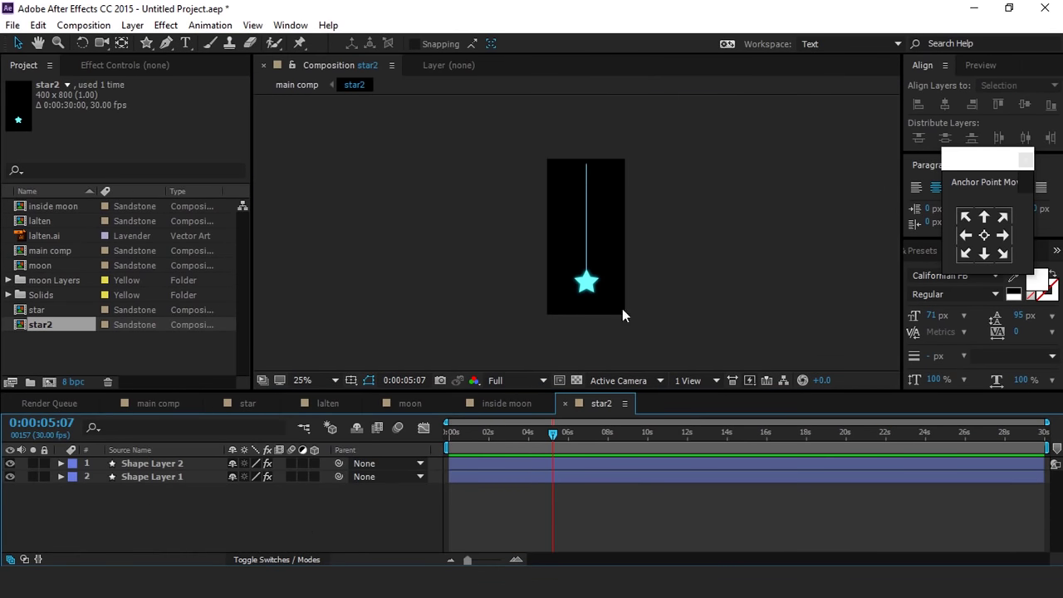
{"action": "left_click", "coordinate": [180, 475]}
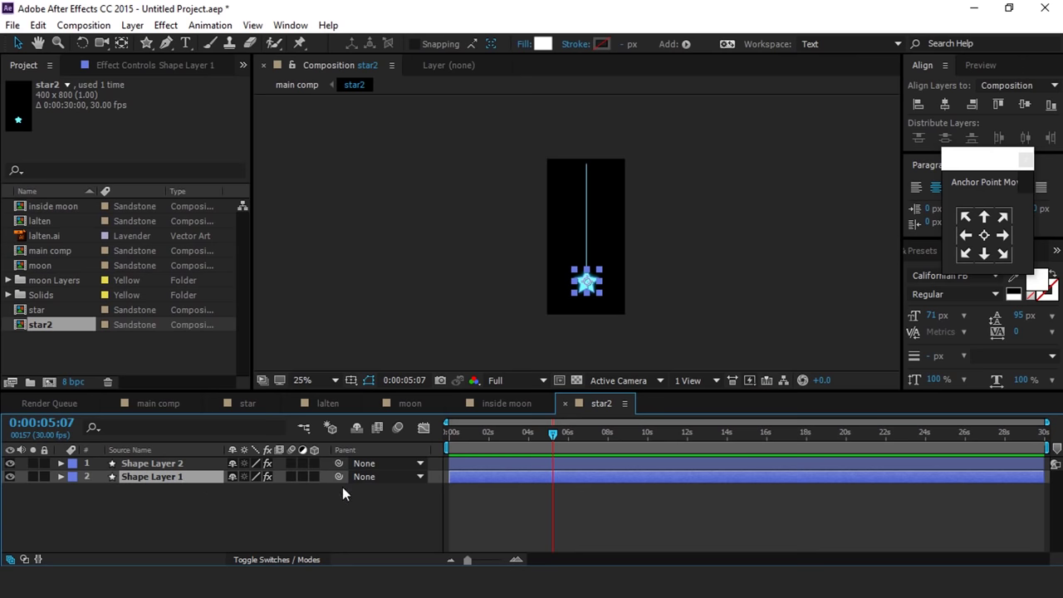
{"action": "left_click_drag", "start_coordinate": [340, 476], "coordinate": [132, 462]}
{"action": "left_click", "coordinate": [202, 518]}
Step: With the line layer's anchor point at its upper end, add a Position keyframe for Shape Layer 2 at 0:00:00:15
{"action": "left_click", "coordinate": [160, 465]}
{"action": "key", "text": "p"}
{"action": "left_click_drag", "start_coordinate": [470, 435], "coordinate": [437, 440]}
{"action": "left_click", "coordinate": [516, 560]}
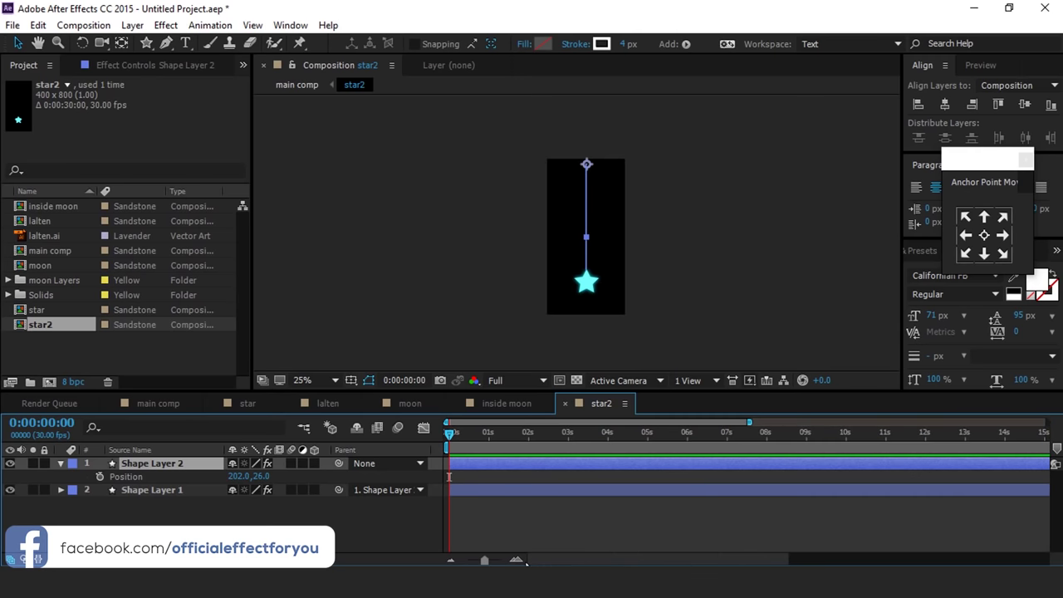
{"action": "left_click", "coordinate": [491, 437]}
{"action": "left_click", "coordinate": [516, 561]}
{"action": "left_click", "coordinate": [488, 438]}
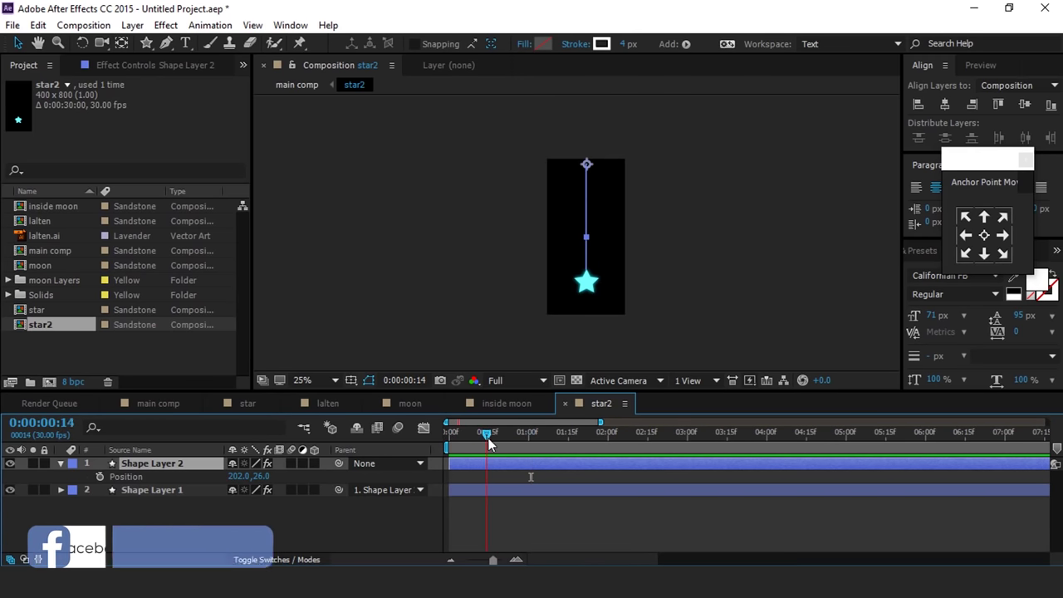
{"action": "left_click", "coordinate": [100, 476]}
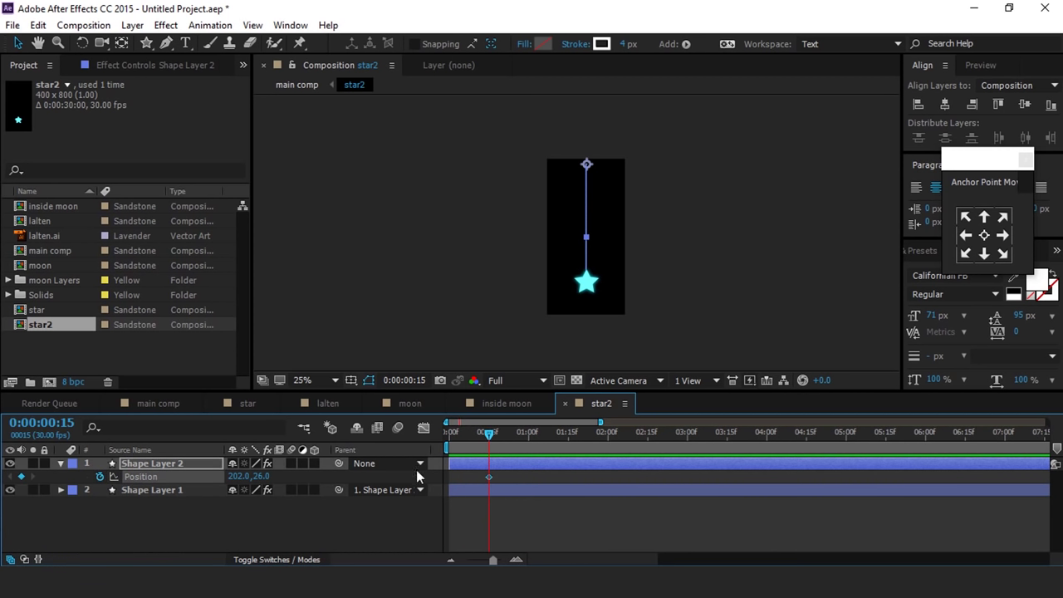
Step: At 0:00:00:00, keyframe the line layer's Position up above the frame and preview the star dropping in
{"action": "left_click_drag", "start_coordinate": [469, 434], "coordinate": [392, 442]}
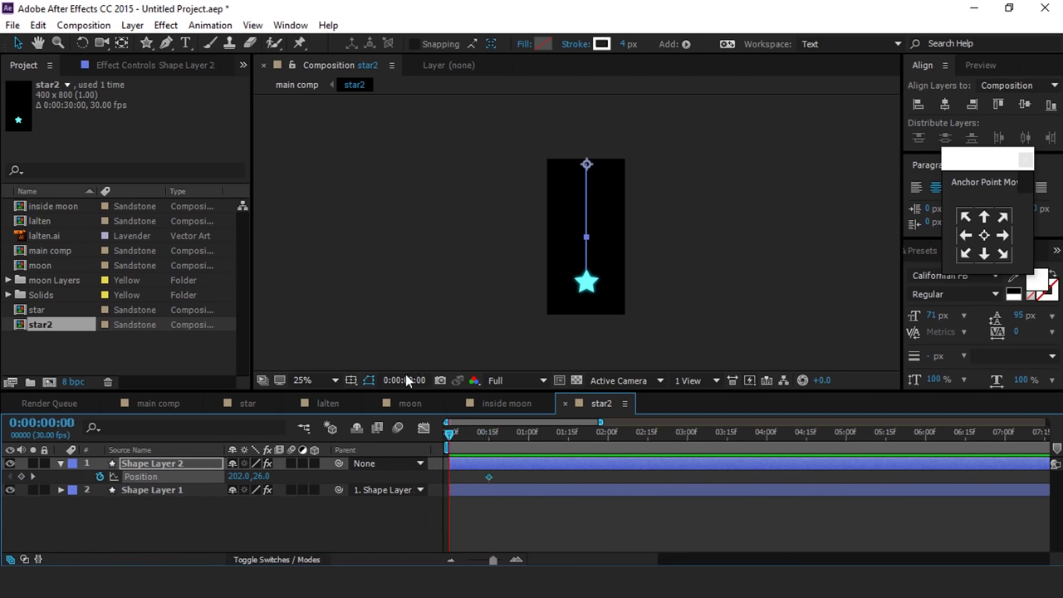
{"action": "left_click_drag", "start_coordinate": [263, 480], "coordinate": [176, 480]}
{"action": "key", "text": "space"}
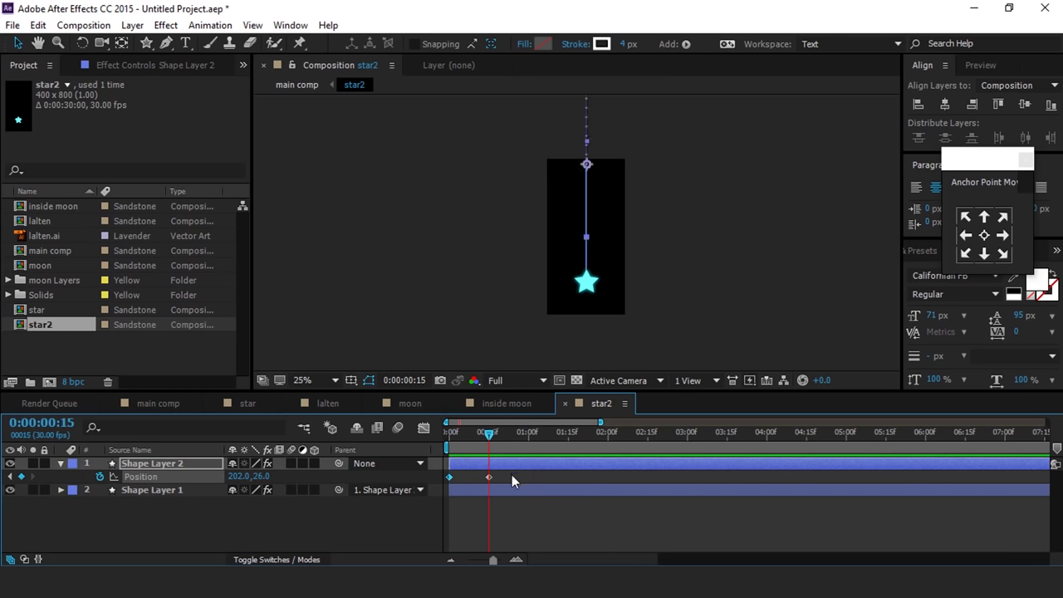
Step: Apply Easy Ease to both Position keyframes of Shape Layer 2
{"action": "right_click", "coordinate": [489, 476]}
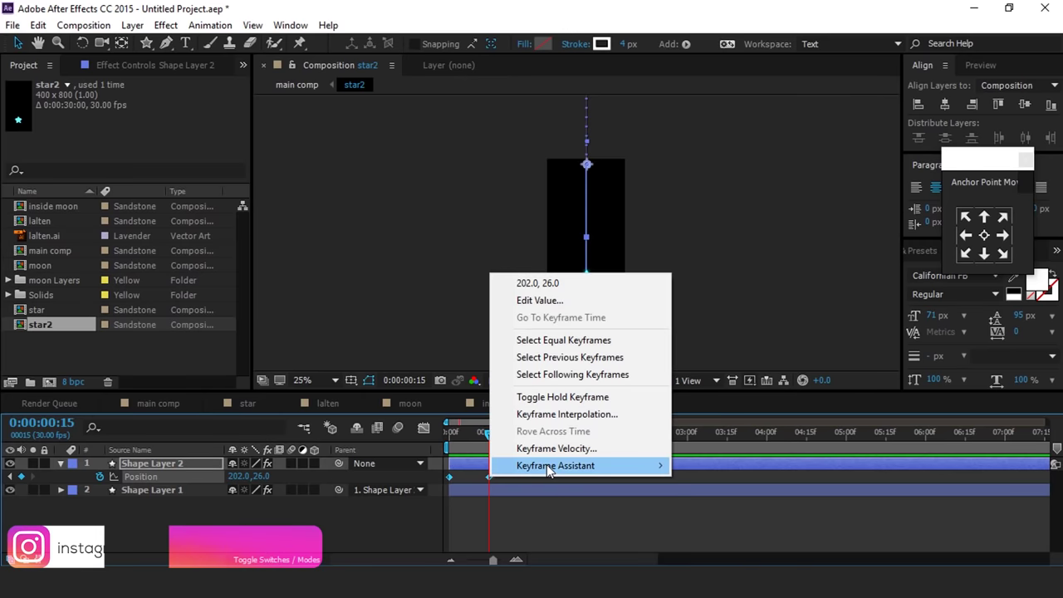
{"action": "mouse_move", "coordinate": [547, 466]}
{"action": "left_click", "coordinate": [747, 361]}
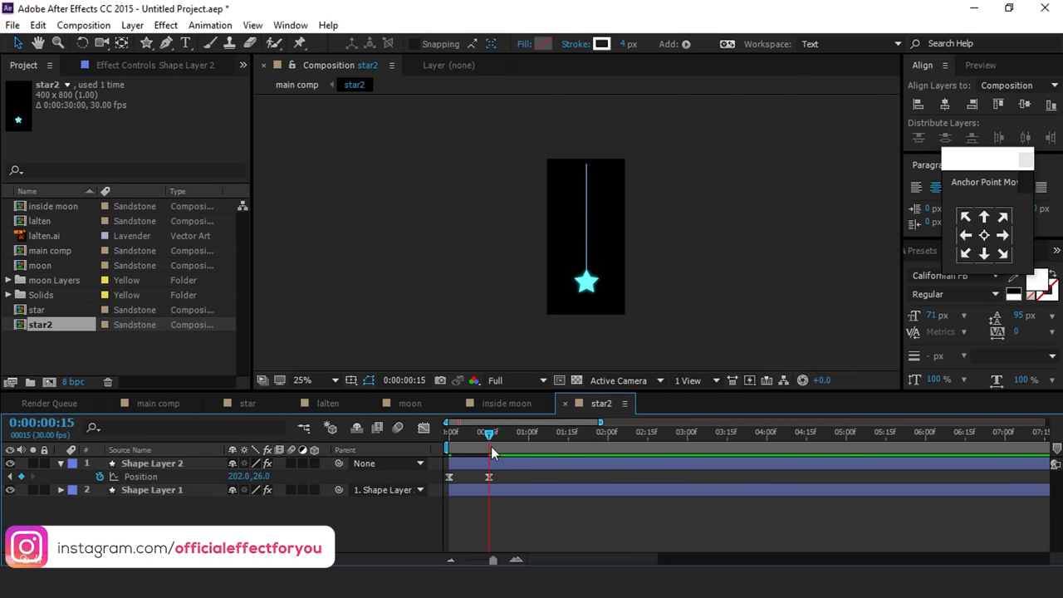
Step: Preview the star's eased drop in the star2 composition from the start
{"action": "left_click_drag", "start_coordinate": [490, 446], "coordinate": [404, 450]}
{"action": "key", "text": "space"}
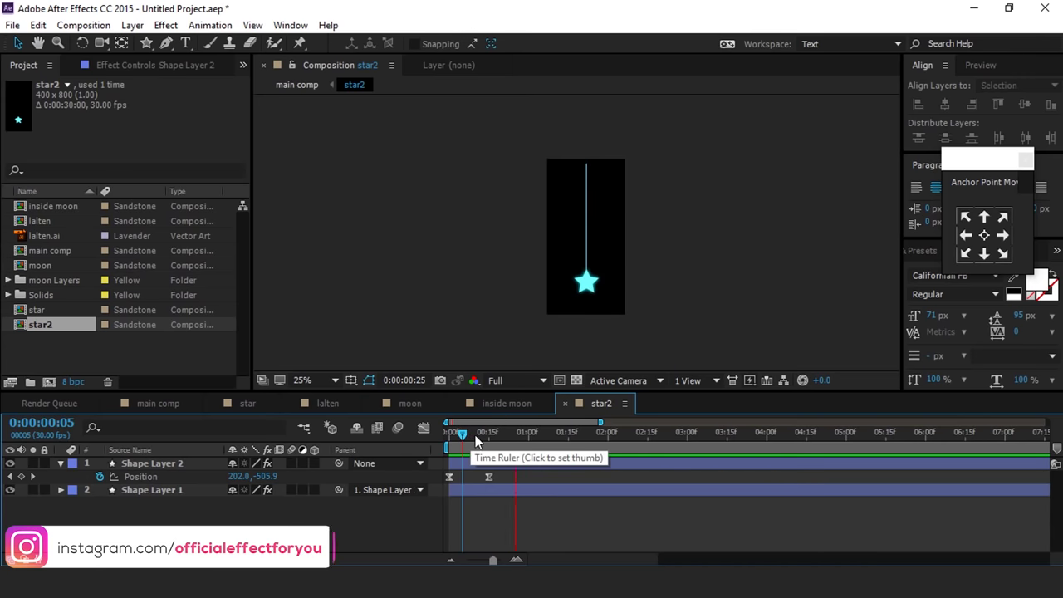
{"action": "left_click", "coordinate": [485, 433]}
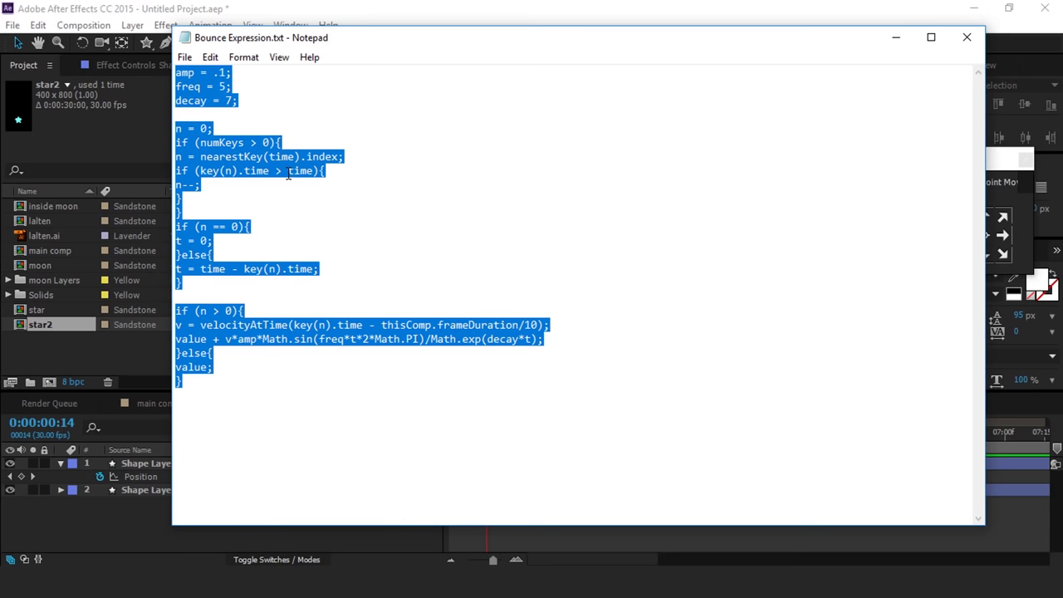
Step: Add the copied Bounce Expression.txt code as an expression on Shape Layer 2's Position, preview the bounce, and collapse the layer
{"action": "left_click", "coordinate": [896, 38]}
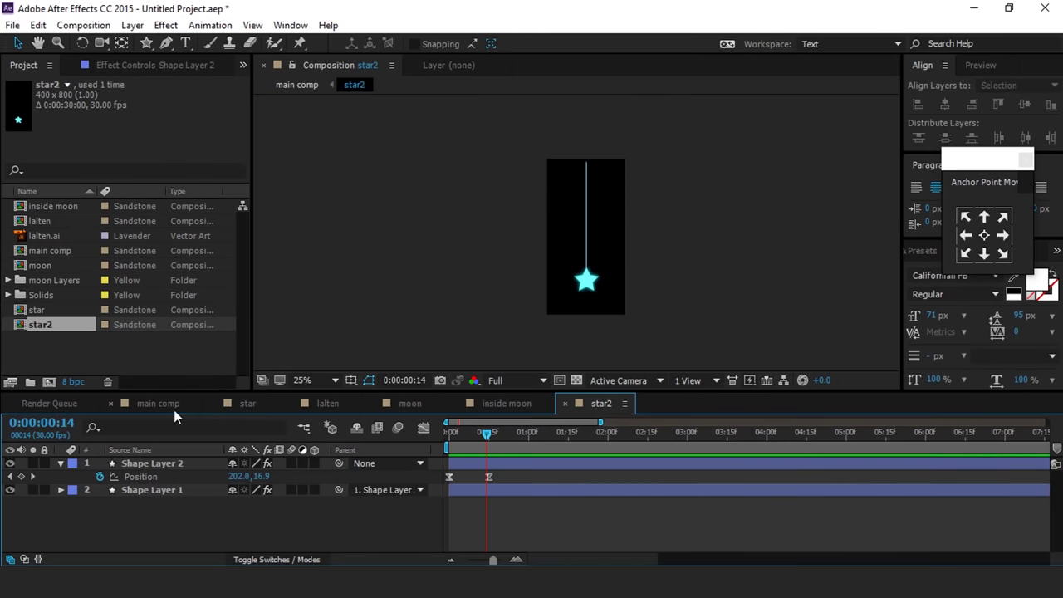
{"action": "left_click", "coordinate": [169, 479]}
{"action": "left_click", "coordinate": [100, 477], "text": "alt"}
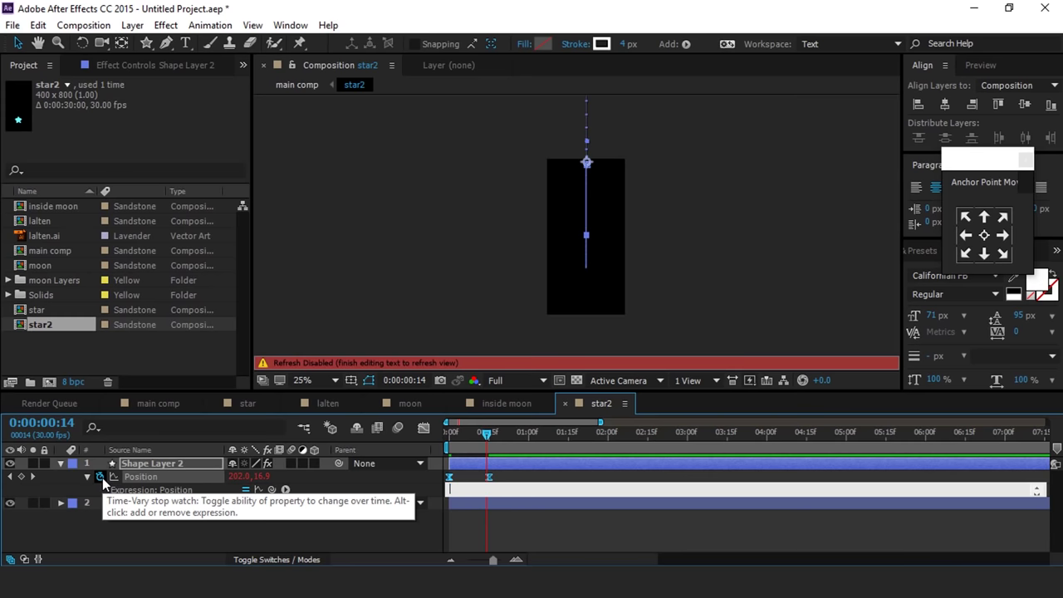
{"action": "key", "text": "ctrl+v"}
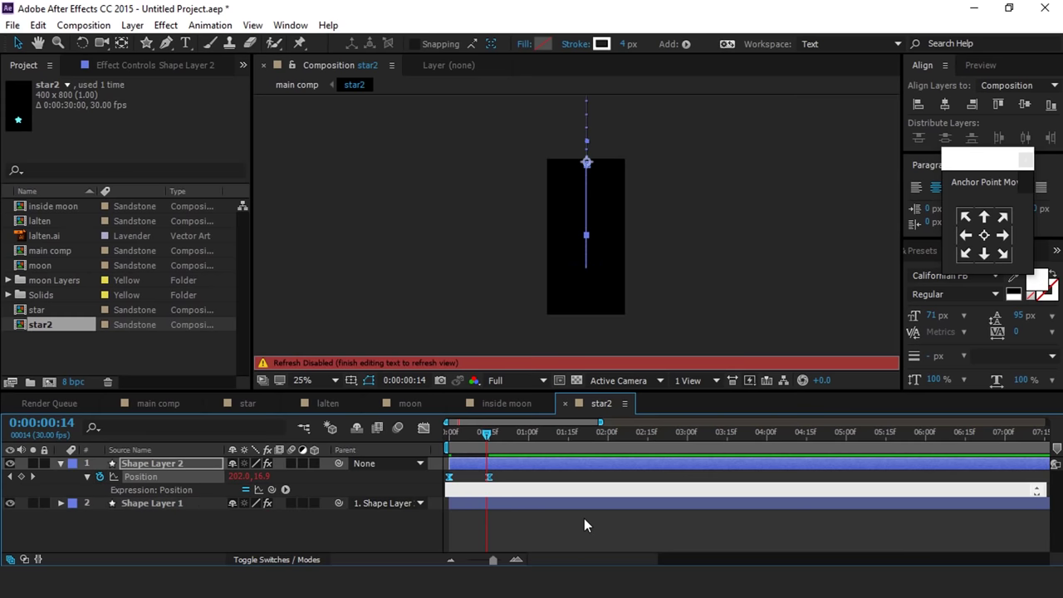
{"action": "left_click", "coordinate": [584, 519]}
{"action": "key", "text": "Home"}
{"action": "key", "text": "space"}
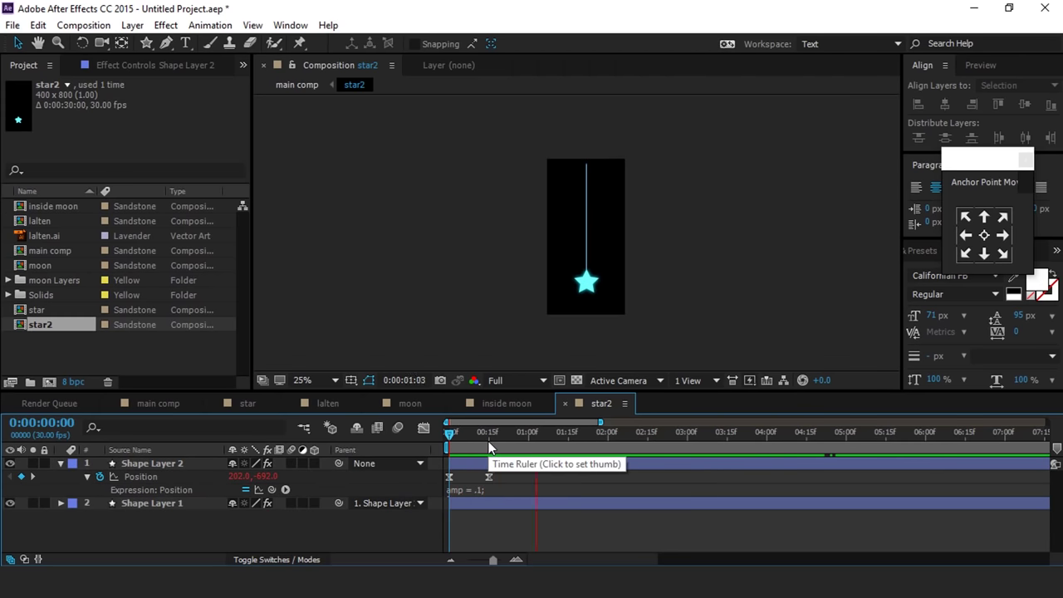
{"action": "left_click", "coordinate": [489, 442]}
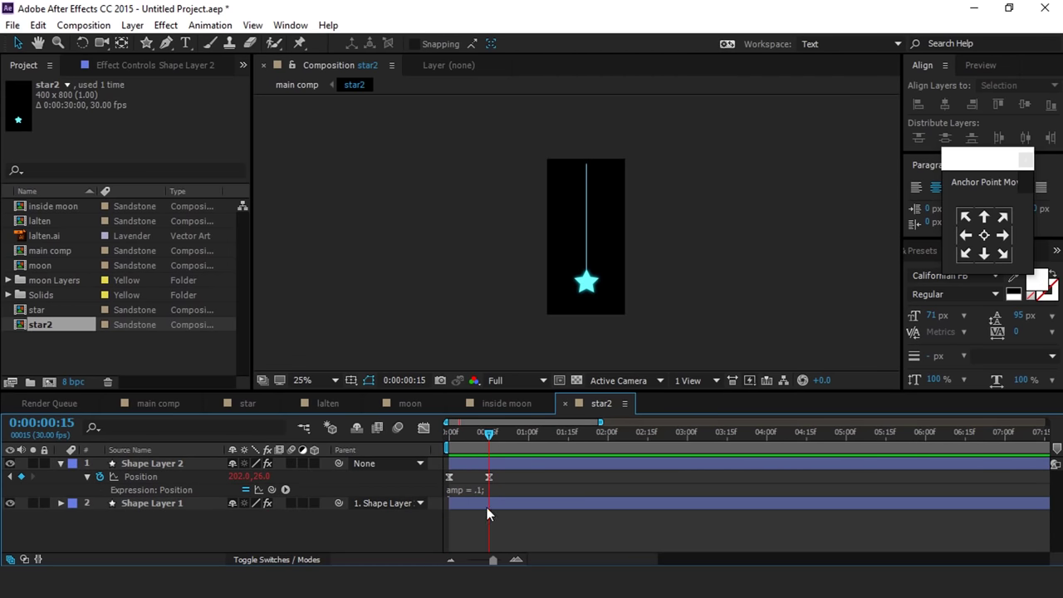
{"action": "left_click", "coordinate": [61, 463]}
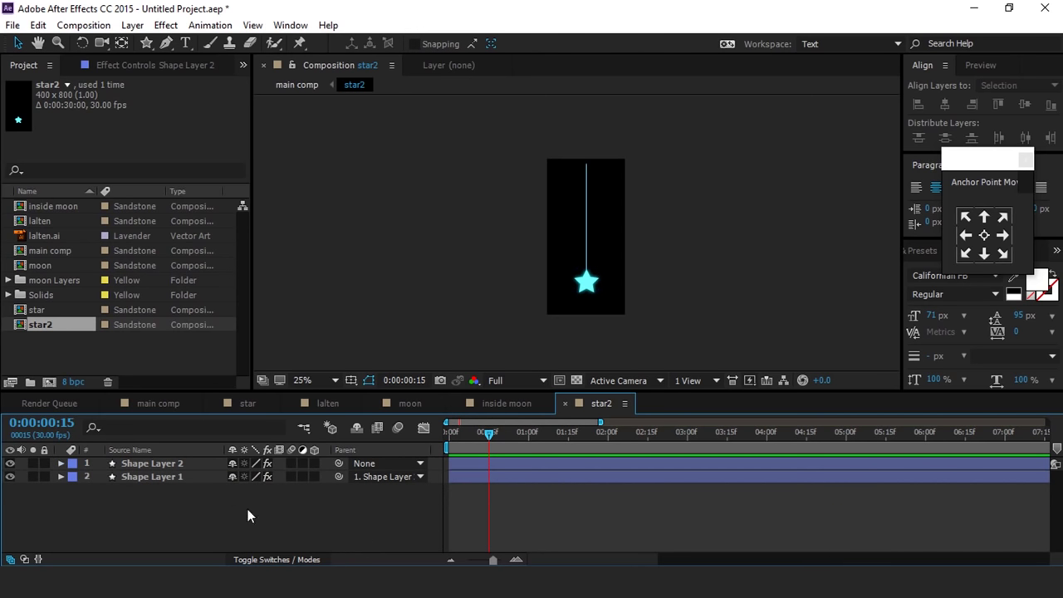
Step: In main comp, shift the star2 layer to start at about 0:00:05:10 and preview the star dropping from the moon
{"action": "left_click", "coordinate": [164, 402]}
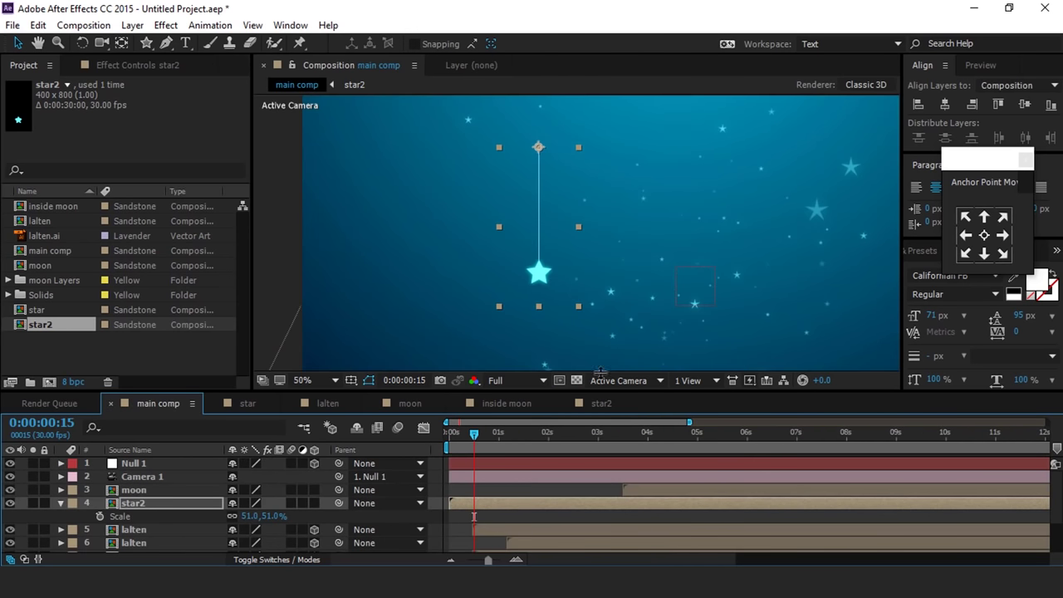
{"action": "left_click_drag", "start_coordinate": [479, 431], "coordinate": [442, 435]}
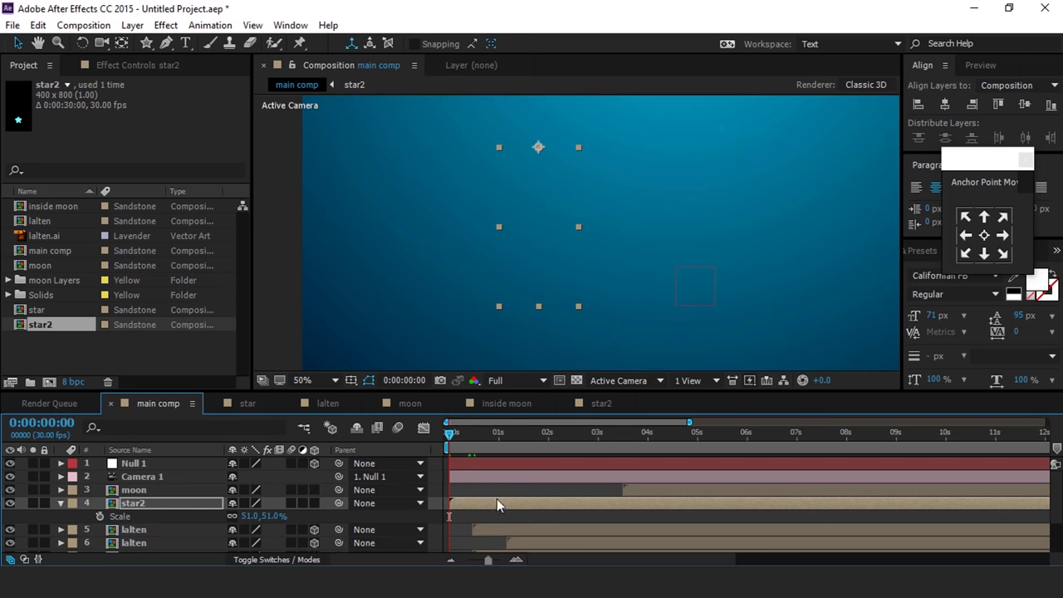
{"action": "left_click_drag", "start_coordinate": [605, 500], "coordinate": [787, 504]}
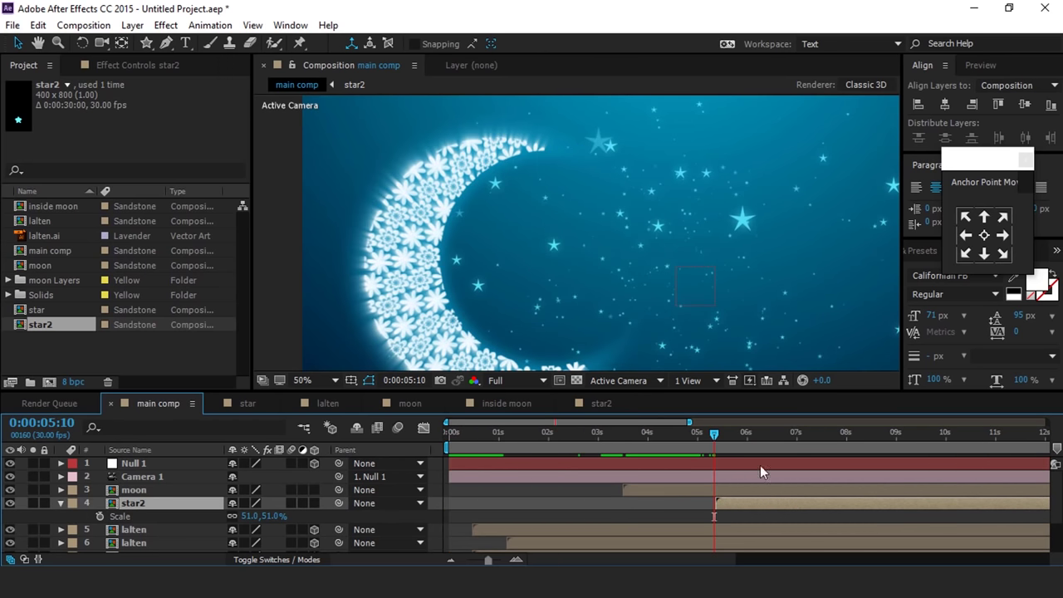
{"action": "left_click", "coordinate": [704, 434]}
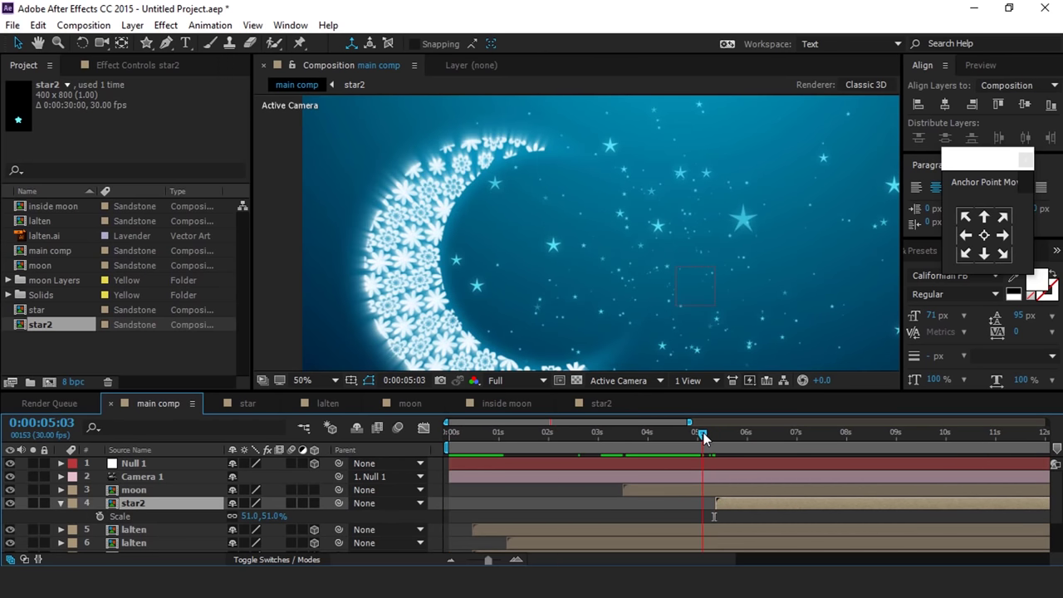
{"action": "key", "text": "space"}
{"action": "left_click", "coordinate": [764, 518]}
Step: Duplicate the star2 layer, place the copy just left of the original star, and scale the copy to 40%
{"action": "left_click", "coordinate": [762, 504]}
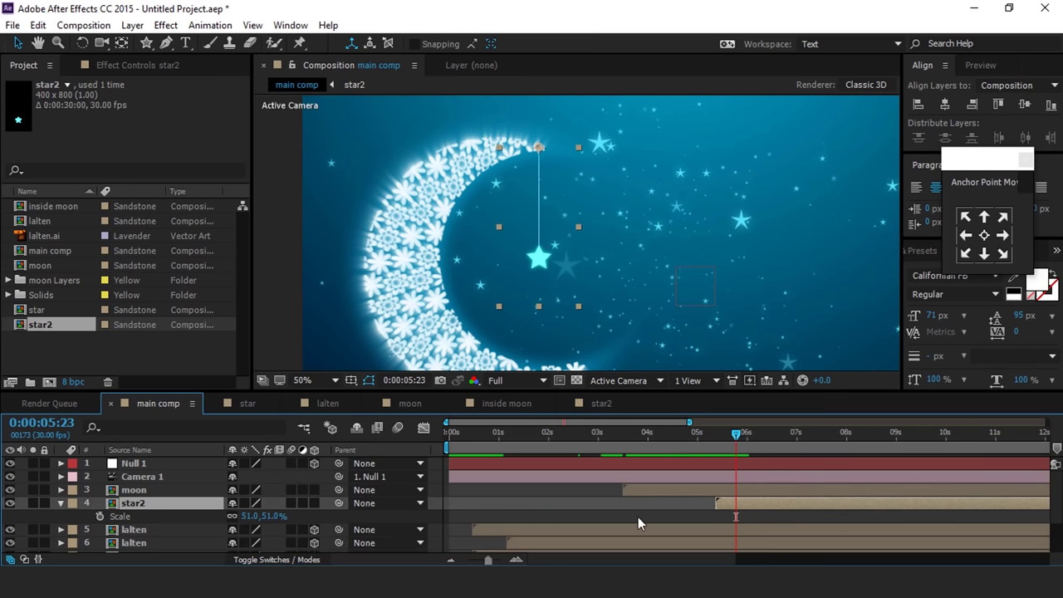
{"action": "key", "text": "ctrl+d"}
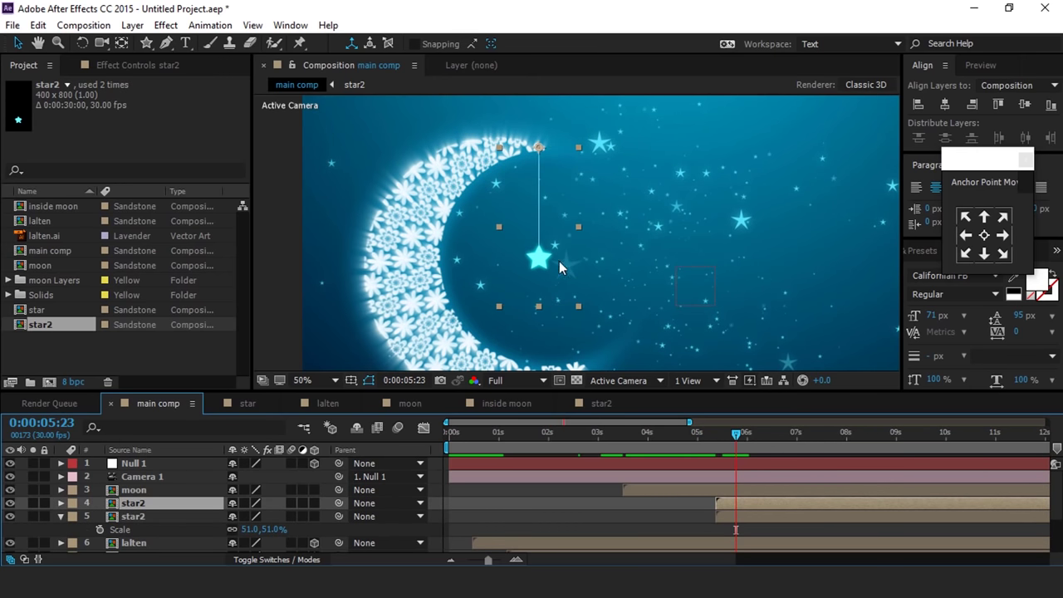
{"action": "left_click_drag", "start_coordinate": [540, 262], "coordinate": [513, 262]}
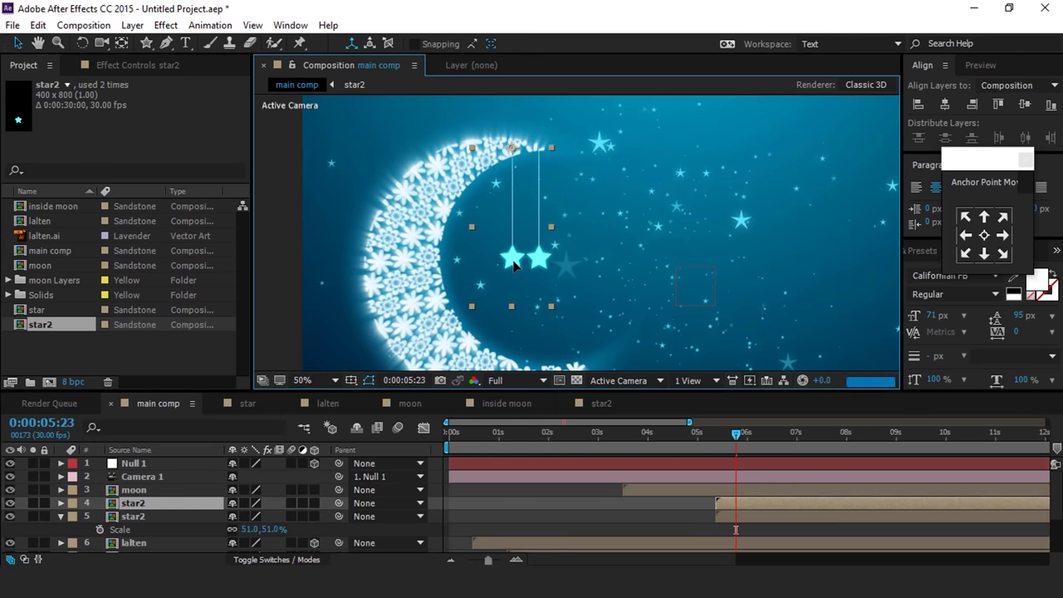
{"action": "key", "text": "s"}
{"action": "left_click_drag", "start_coordinate": [257, 516], "coordinate": [266, 516]}
{"action": "left_click_drag", "start_coordinate": [512, 237], "coordinate": [518, 238]}
{"action": "left_click", "coordinate": [696, 516]}
Step: Shift the smaller star2 layer slightly later than the other in the timeline and preview the staggered drop
{"action": "scroll", "coordinate": [662, 246], "scroll_direction": "down", "scroll_amount": 2}
{"action": "left_click", "coordinate": [756, 503]}
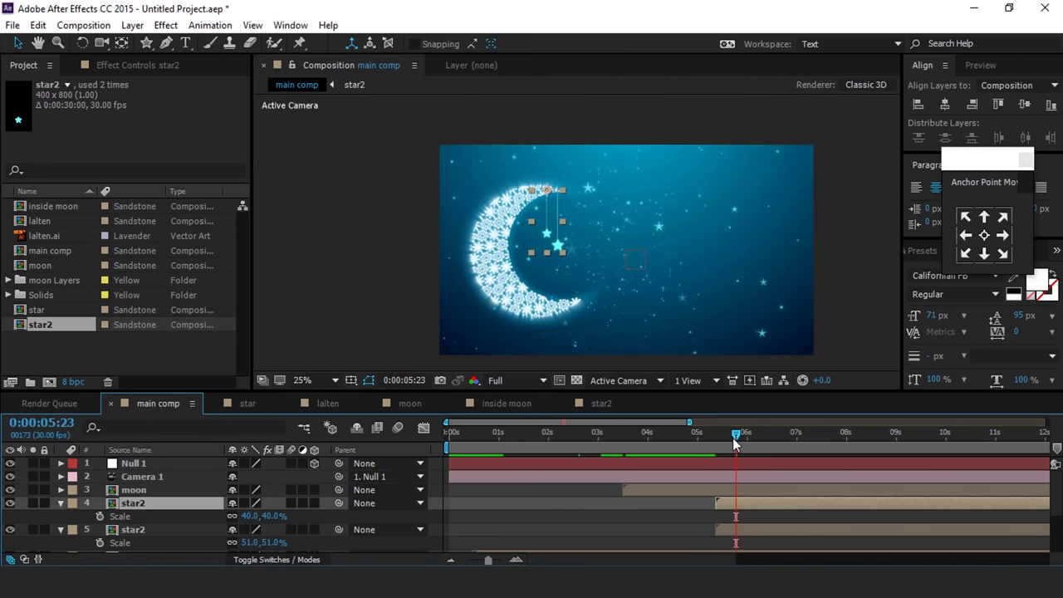
{"action": "left_click_drag", "start_coordinate": [759, 504], "coordinate": [763, 503]}
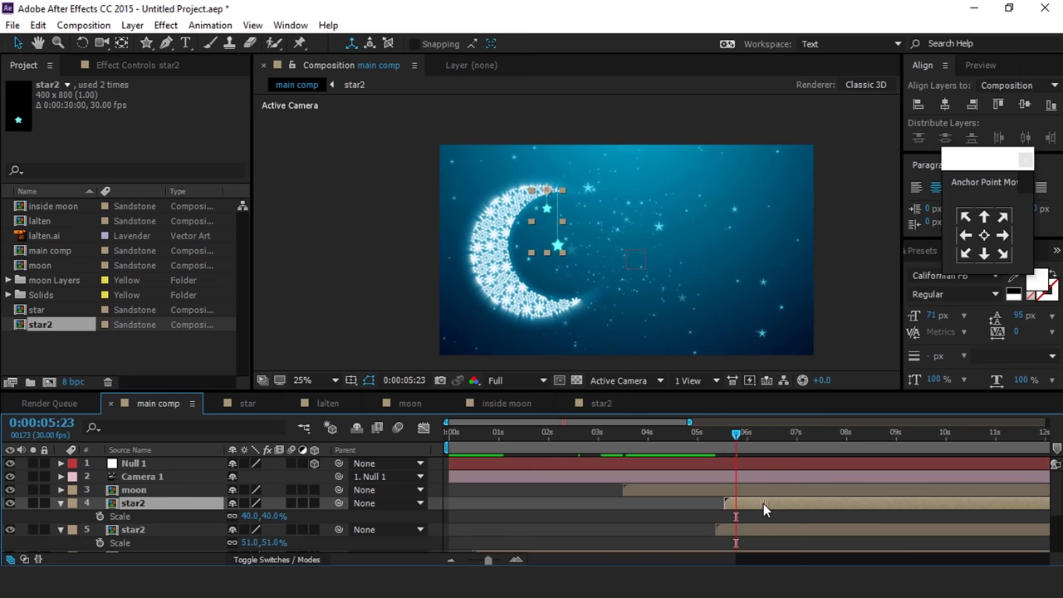
{"action": "left_click", "coordinate": [60, 503]}
{"action": "left_click", "coordinate": [689, 433]}
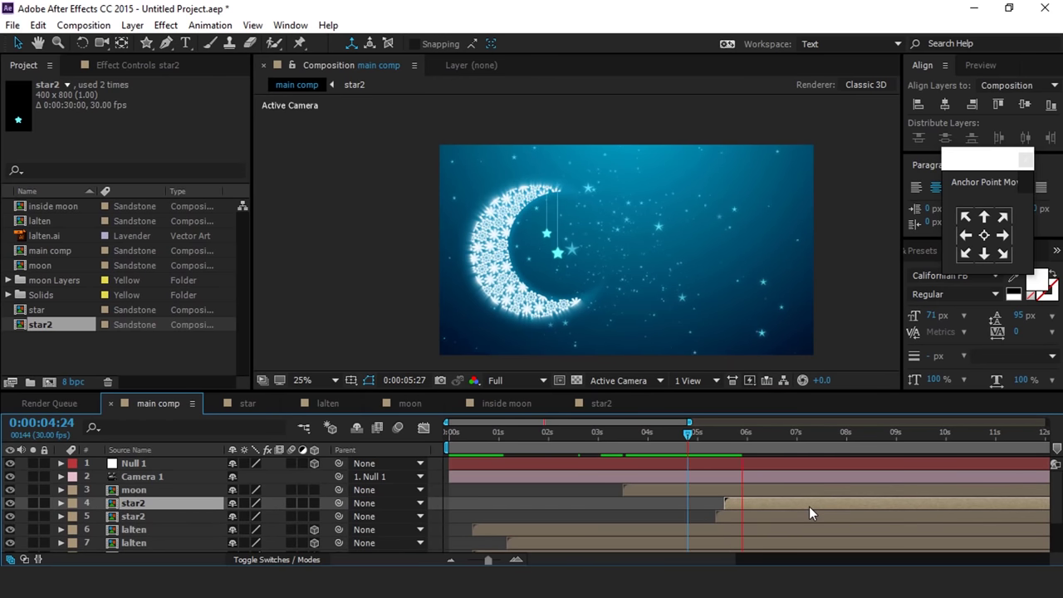
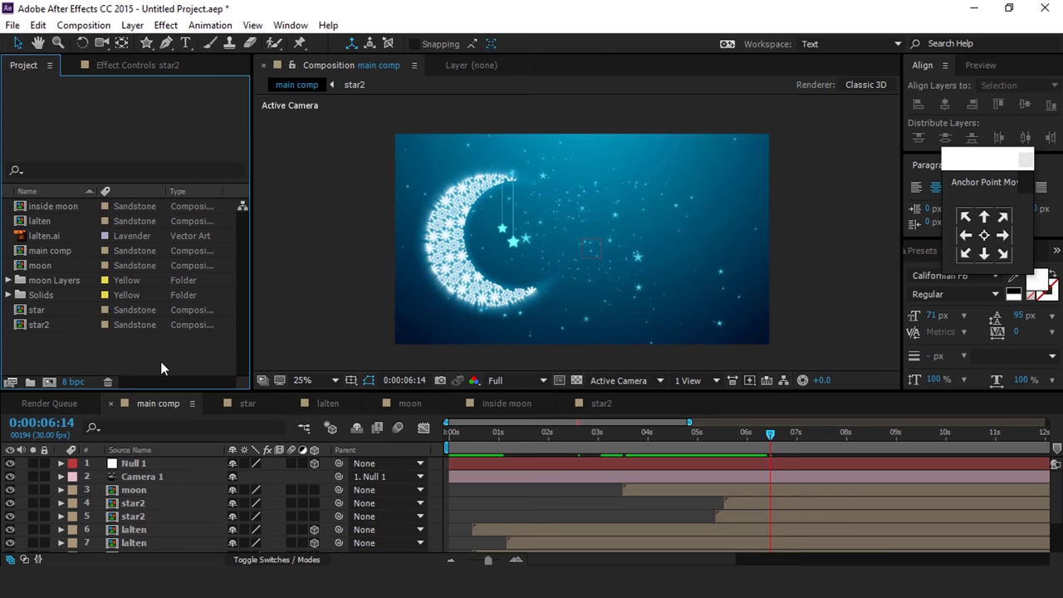
Step: Duplicate the lalten composition, add the copy to main comp above the moon layer, and hang the lantern near the frame's right edge
{"action": "left_click", "coordinate": [55, 225]}
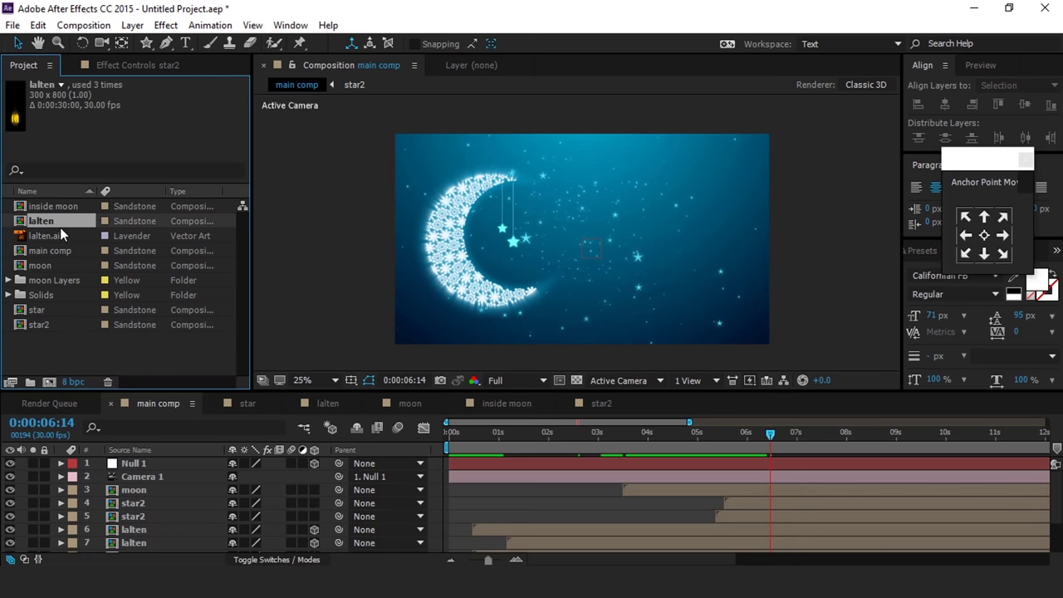
{"action": "key", "text": "ctrl+d"}
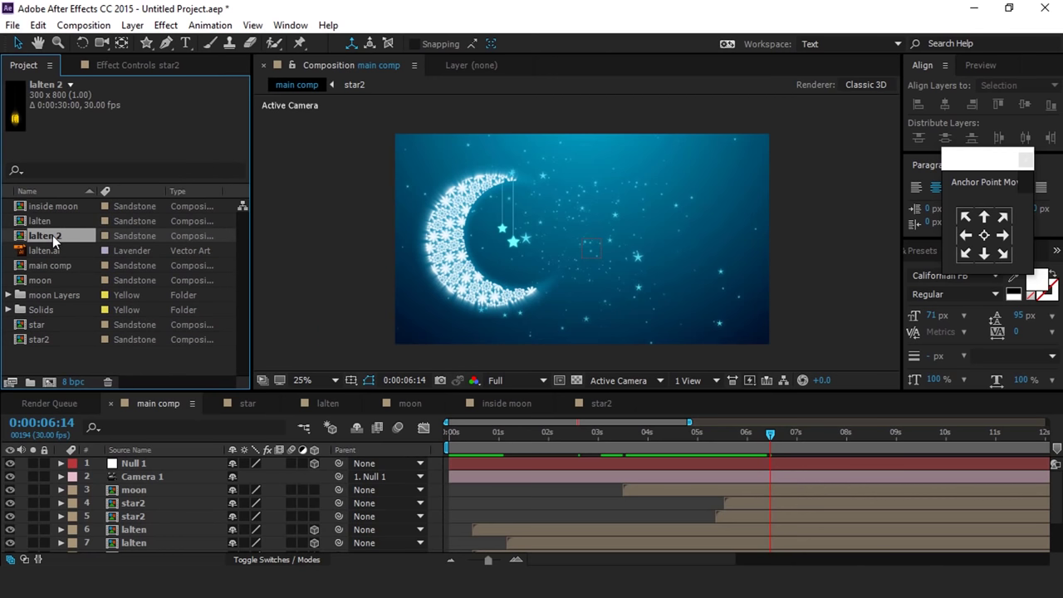
{"action": "left_click_drag", "start_coordinate": [39, 239], "coordinate": [162, 484]}
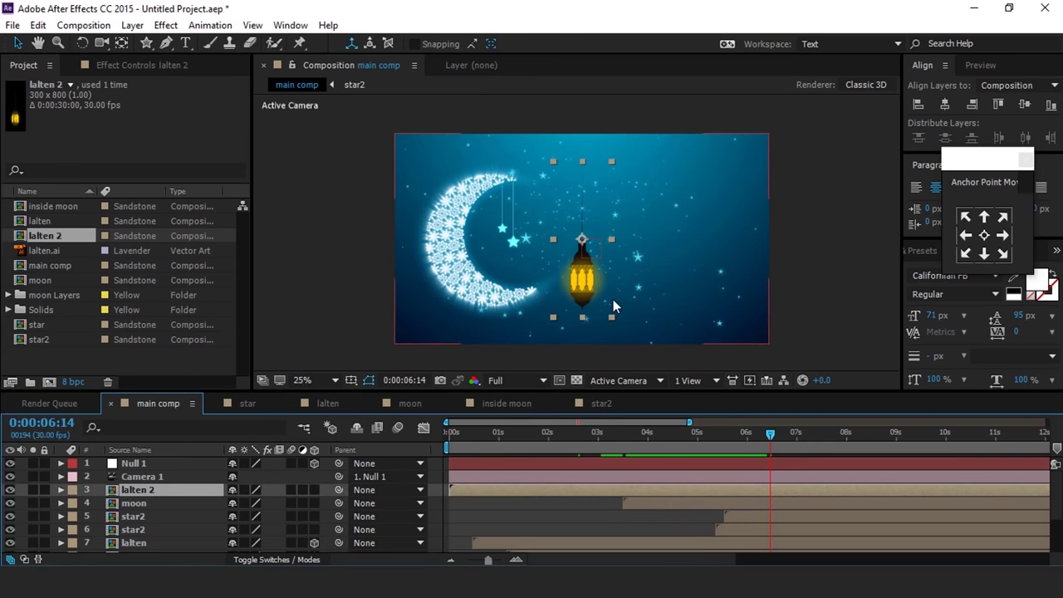
{"action": "left_click_drag", "start_coordinate": [574, 293], "coordinate": [627, 258]}
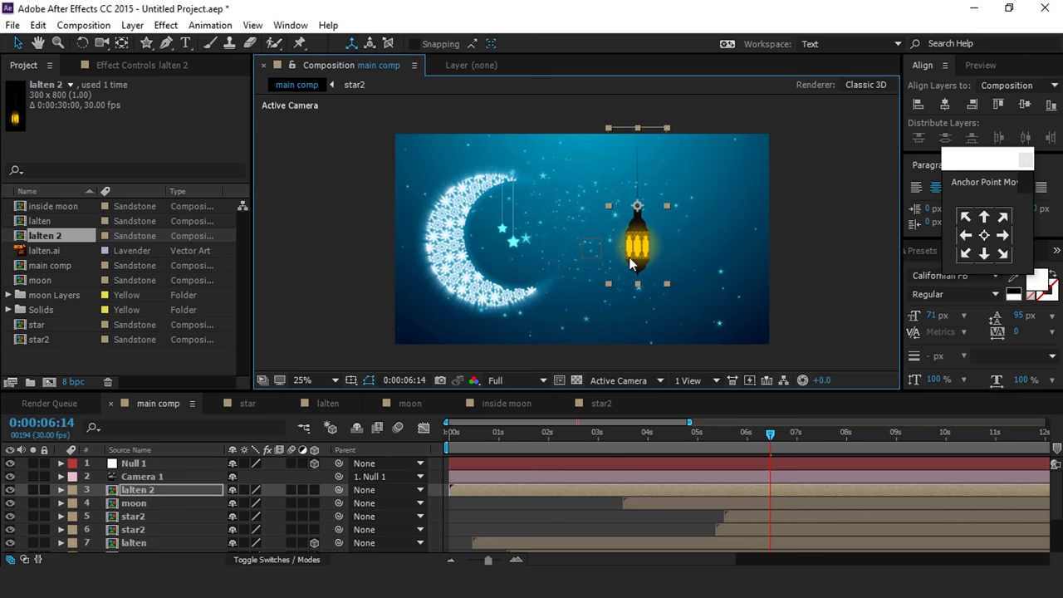
{"action": "left_click_drag", "start_coordinate": [629, 257], "coordinate": [736, 233]}
Step: Duplicate the lalten 2 layer, set one lantern left of the other, and move both layers' anchor points to their top centre
{"action": "left_click", "coordinate": [147, 492]}
{"action": "key", "text": "ctrl+d"}
{"action": "left_click", "coordinate": [158, 503], "text": "ctrl"}
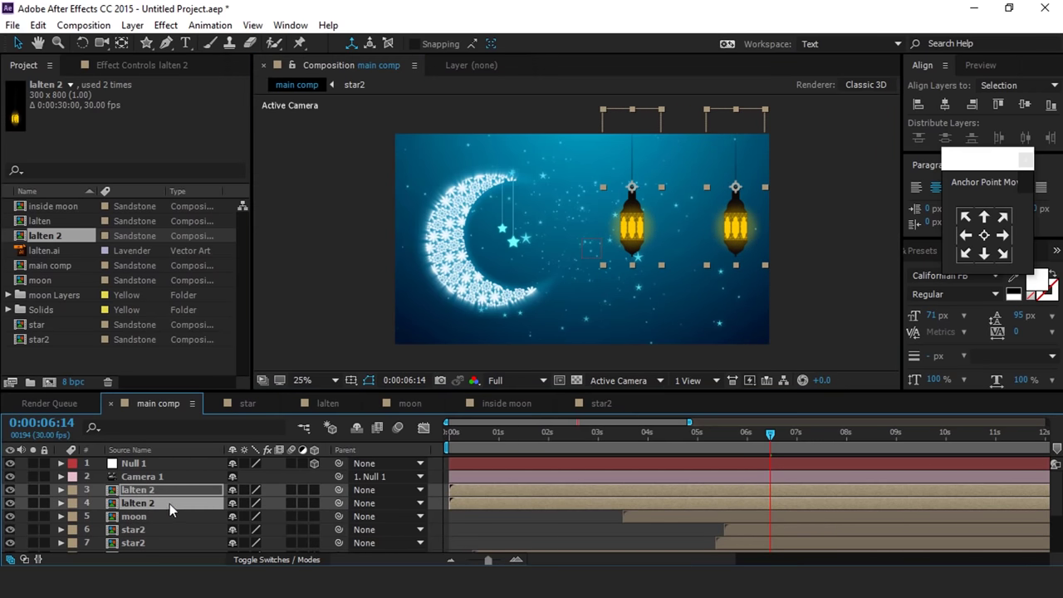
{"action": "left_click", "coordinate": [984, 219]}
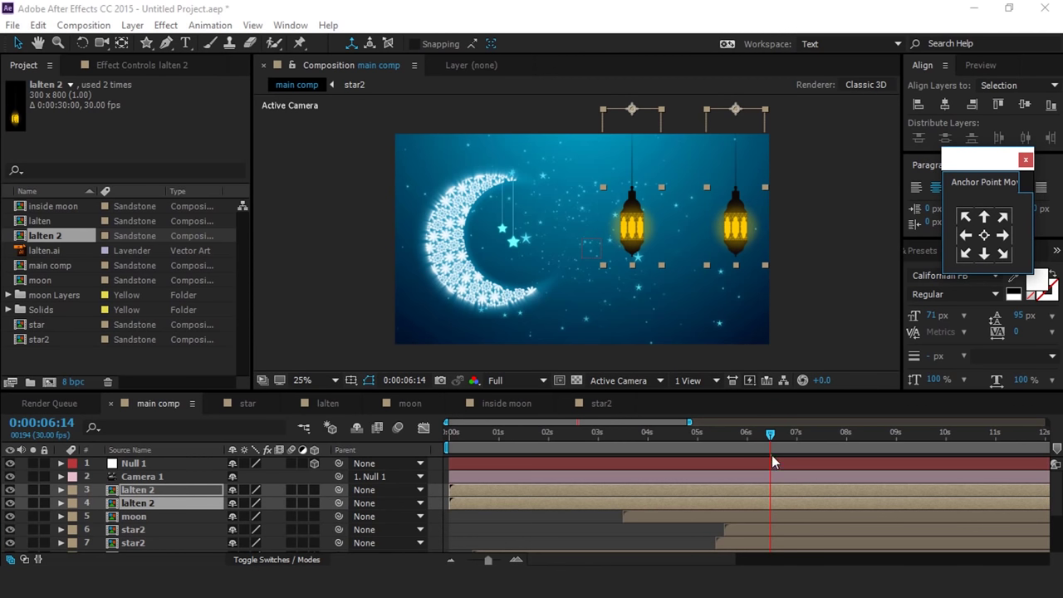
Step: Move both lalten 2 layers in time so they start at about 0:00:06:02
{"action": "key", "text": "bracketleft"}
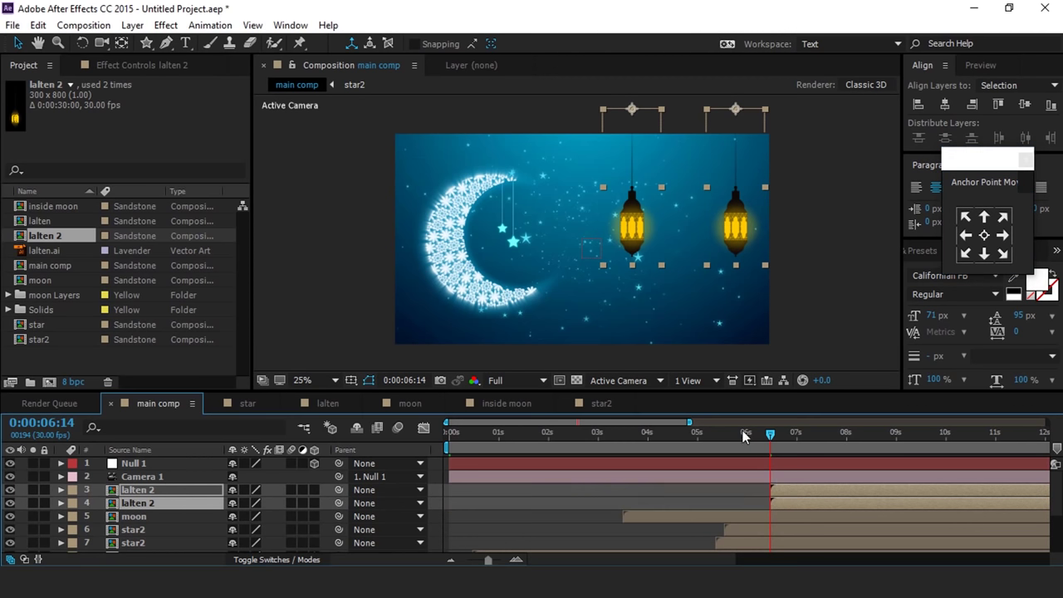
{"action": "left_click_drag", "start_coordinate": [698, 435], "coordinate": [762, 438]}
{"action": "left_click_drag", "start_coordinate": [796, 491], "coordinate": [777, 490]}
Step: Keyframe the Position of both lalten 2 layers so the lanterns drop from Y -916 above the frame to Y -191
{"action": "key", "text": "p"}
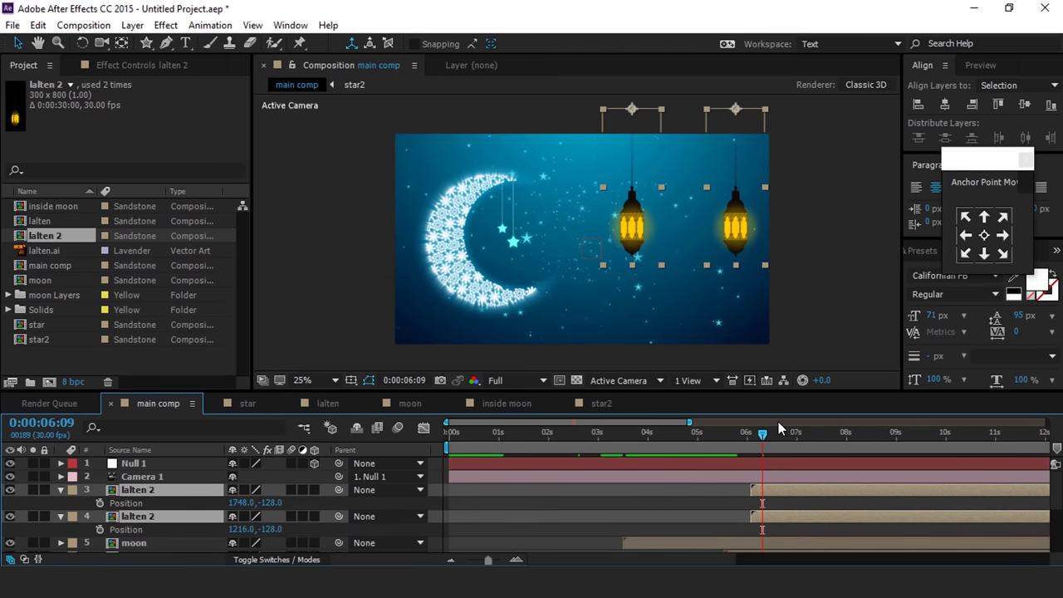
{"action": "left_click_drag", "start_coordinate": [766, 441], "coordinate": [788, 435]}
{"action": "left_click_drag", "start_coordinate": [269, 502], "coordinate": [201, 503]}
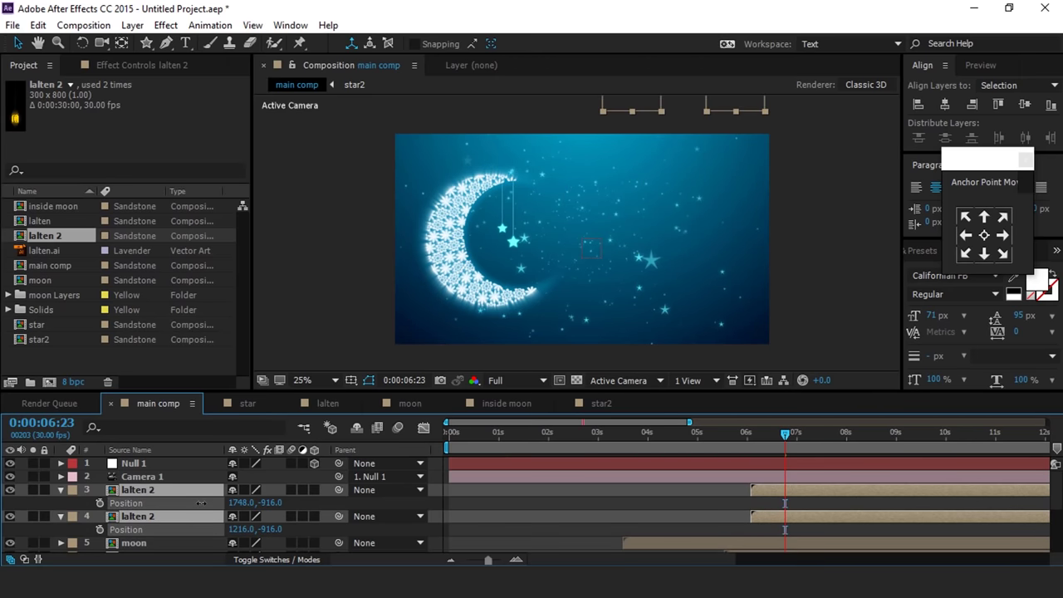
{"action": "mouse_move", "coordinate": [782, 449]}
{"action": "left_mouse_down"}
{"action": "mouse_move", "coordinate": [762, 439]}
{"action": "mouse_move", "coordinate": [795, 433]}
{"action": "left_mouse_up"}
{"action": "key", "text": "alt+shift+p"}
{"action": "left_click_drag", "start_coordinate": [267, 503], "coordinate": [422, 504]}
{"action": "left_click_drag", "start_coordinate": [741, 438], "coordinate": [781, 434]}
Step: Apply Easy Ease to both lanterns' Position keyframes and move the ending keyframes earlier for a faster drop
{"action": "mouse_move", "coordinate": [809, 500]}
{"action": "left_mouse_down"}
{"action": "mouse_move", "coordinate": [757, 534]}
{"action": "mouse_move", "coordinate": [803, 503]}
{"action": "left_mouse_up"}
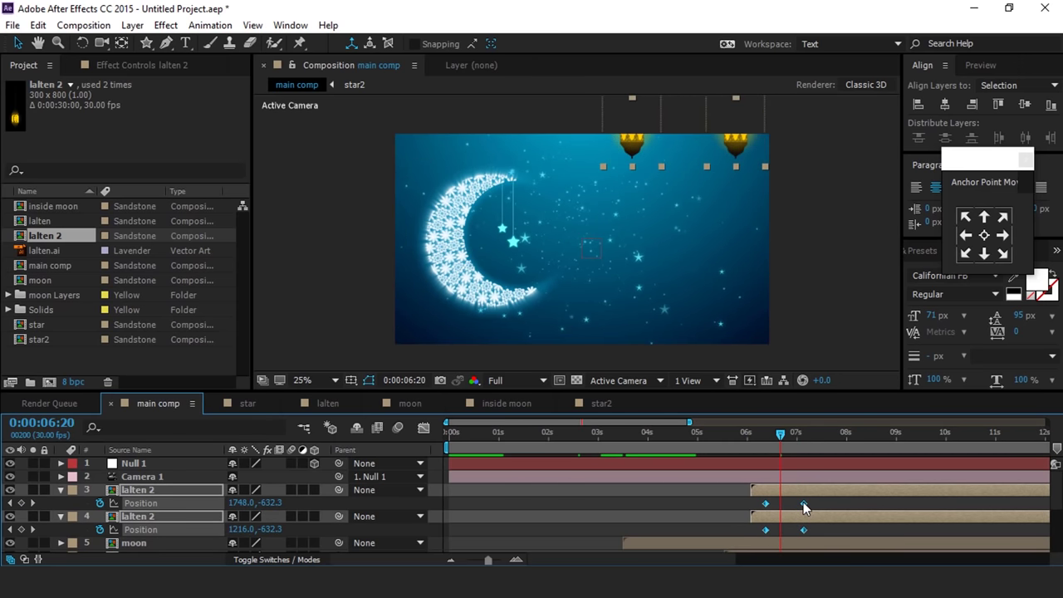
{"action": "right_click", "coordinate": [804, 505]}
{"action": "mouse_move", "coordinate": [788, 493]}
{"action": "left_click", "coordinate": [591, 387]}
{"action": "left_click_drag", "start_coordinate": [785, 538], "coordinate": [791, 504]}
{"action": "left_click", "coordinate": [810, 502]}
Step: Stagger the drop by starting the right lantern's layer slightly later, and move the left lantern to X position 1112
{"action": "left_click", "coordinate": [751, 435]}
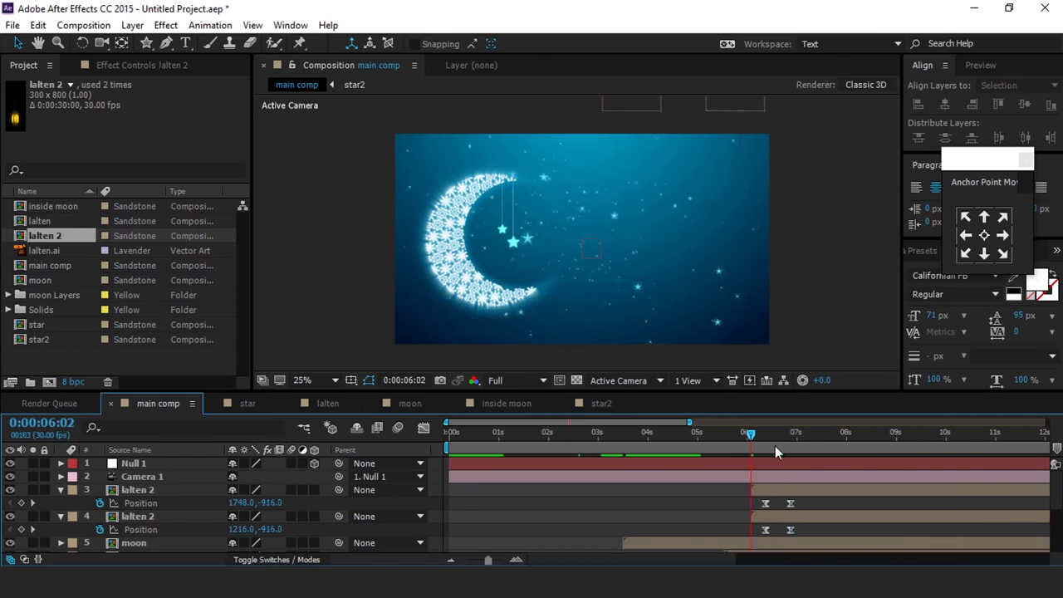
{"action": "left_click_drag", "start_coordinate": [774, 445], "coordinate": [833, 445]}
{"action": "left_click", "coordinate": [61, 492]}
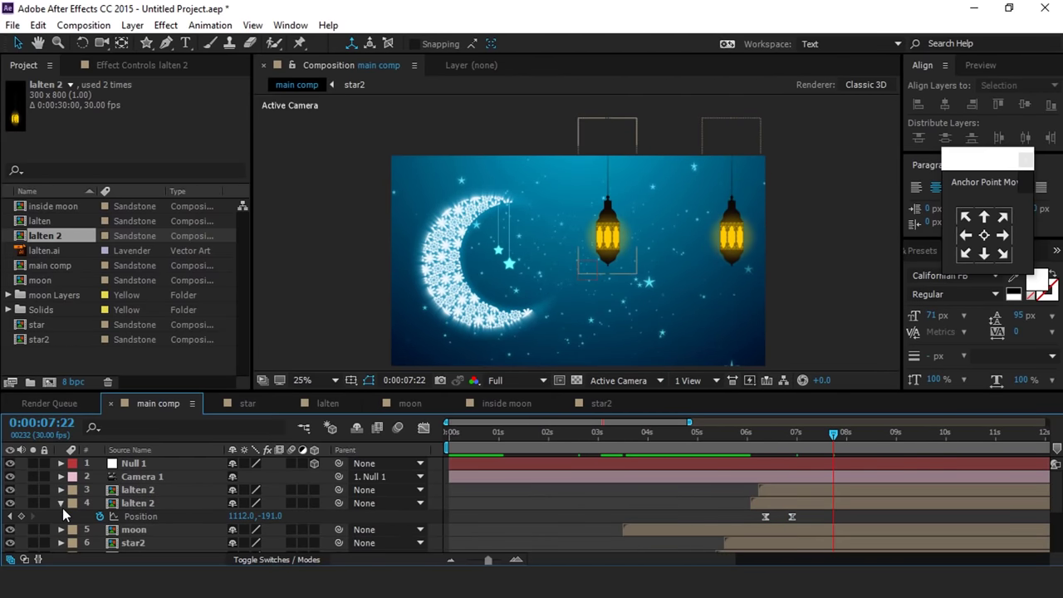
Step: Duplicate both lalten 2 layers and scale the two copies to 82%
{"action": "left_click", "coordinate": [153, 501]}
{"action": "left_click", "coordinate": [149, 492], "text": "shift"}
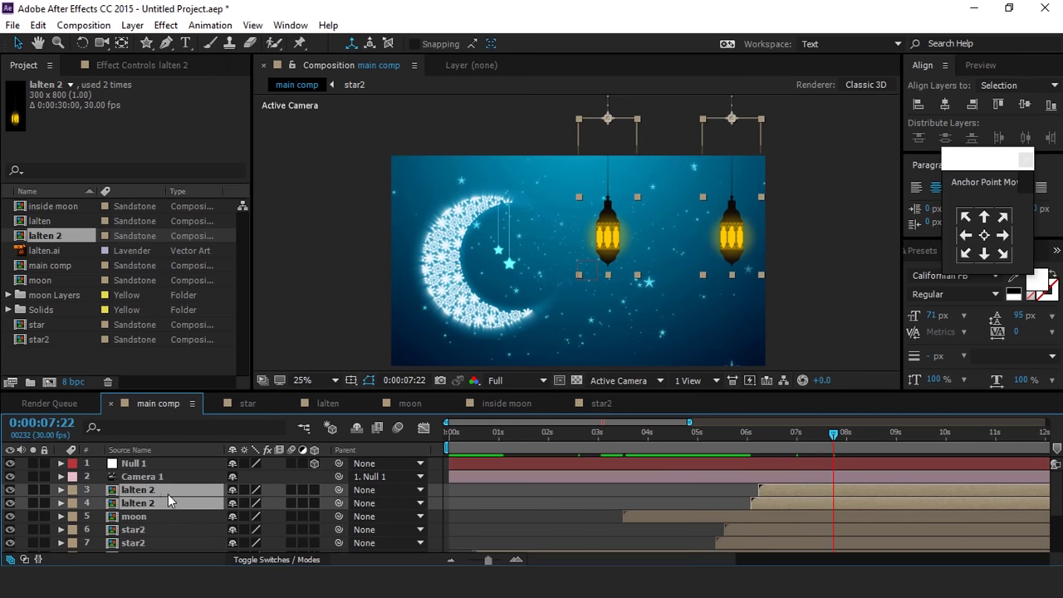
{"action": "key", "text": "ctrl+d"}
{"action": "mouse_move", "coordinate": [154, 514]}
{"action": "left_mouse_down"}
{"action": "mouse_move", "coordinate": [150, 504]}
{"action": "mouse_move", "coordinate": [161, 512]}
{"action": "left_mouse_up"}
{"action": "key", "text": "s"}
{"action": "left_click_drag", "start_coordinate": [278, 532], "coordinate": [265, 529]}
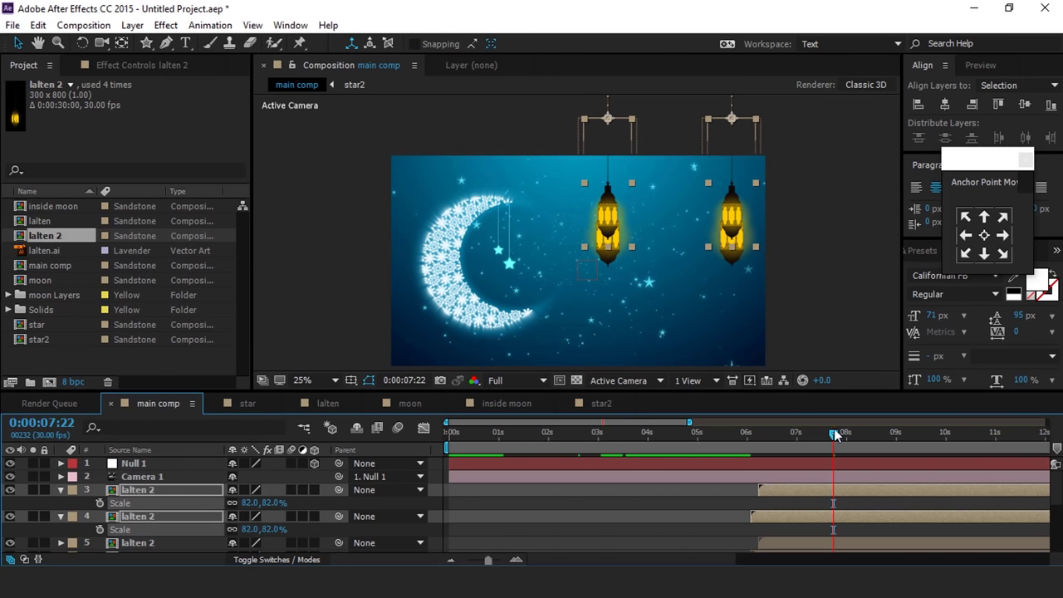
Step: Move the smaller right lantern, with both Position keyframes selected, left to about X 1644, Y -199
{"action": "key", "text": "p"}
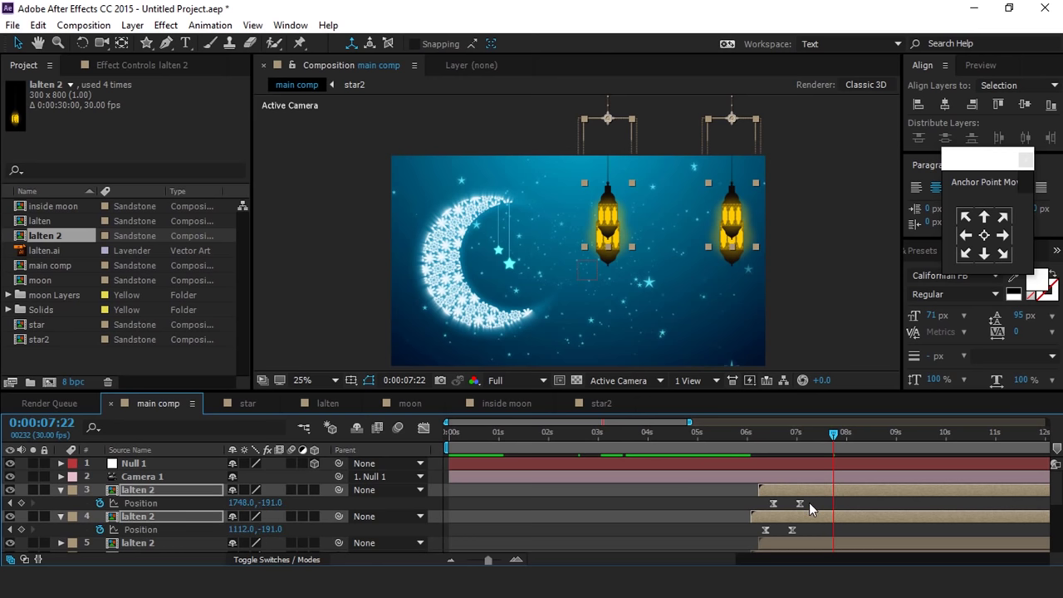
{"action": "left_click_drag", "start_coordinate": [756, 508], "coordinate": [843, 489]}
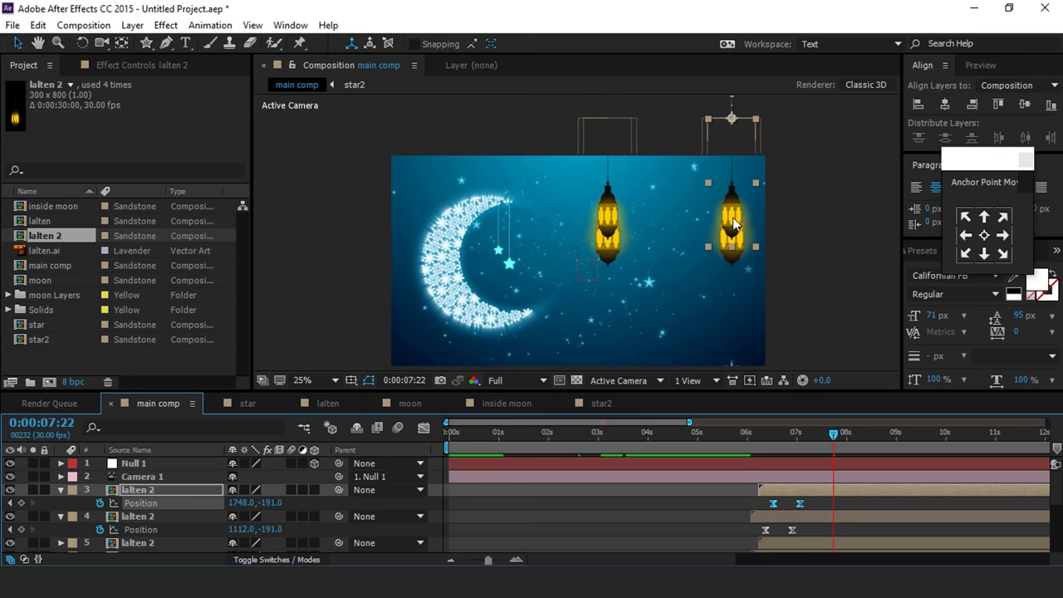
{"action": "left_click_drag", "start_coordinate": [806, 178], "coordinate": [793, 254]}
{"action": "left_click_drag", "start_coordinate": [754, 157], "coordinate": [754, 194]}
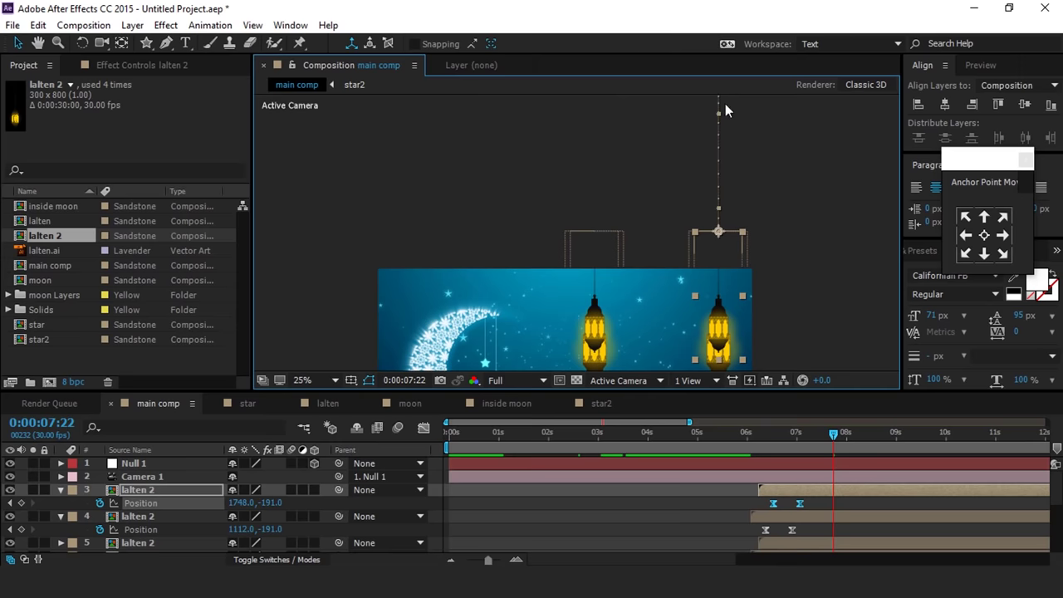
{"action": "scroll", "coordinate": [772, 180], "scroll_direction": "down", "scroll_amount": 1}
{"action": "left_click_drag", "start_coordinate": [745, 134], "coordinate": [735, 134]}
Step: Move the smaller left lantern, with both Position keyframes selected, right to X 1248, Y -191
{"action": "left_click_drag", "start_coordinate": [824, 520], "coordinate": [736, 534]}
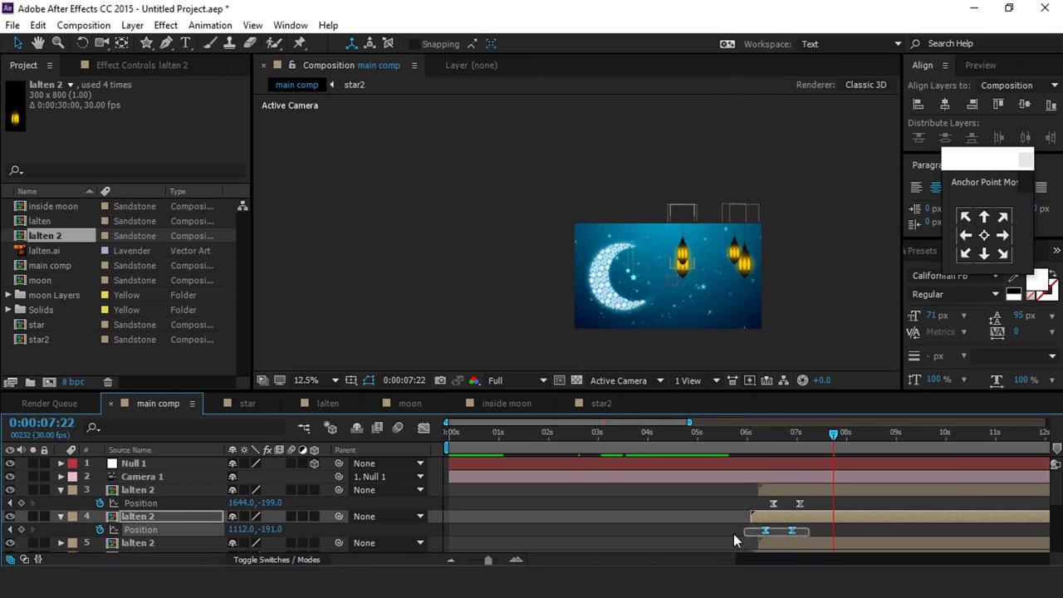
{"action": "left_click_drag", "start_coordinate": [687, 138], "coordinate": [697, 138]}
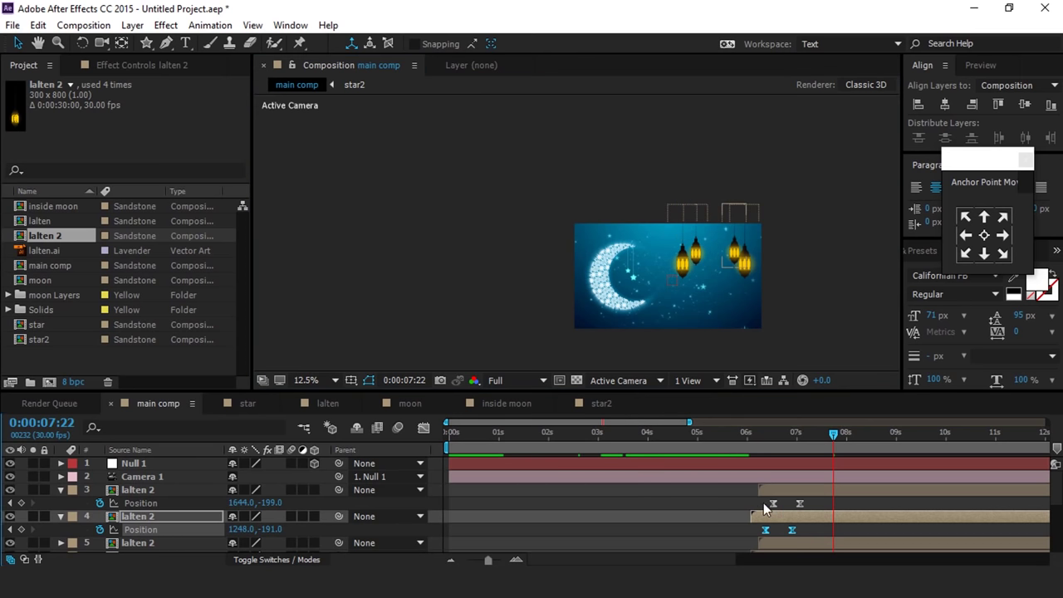
{"action": "left_click", "coordinate": [734, 496]}
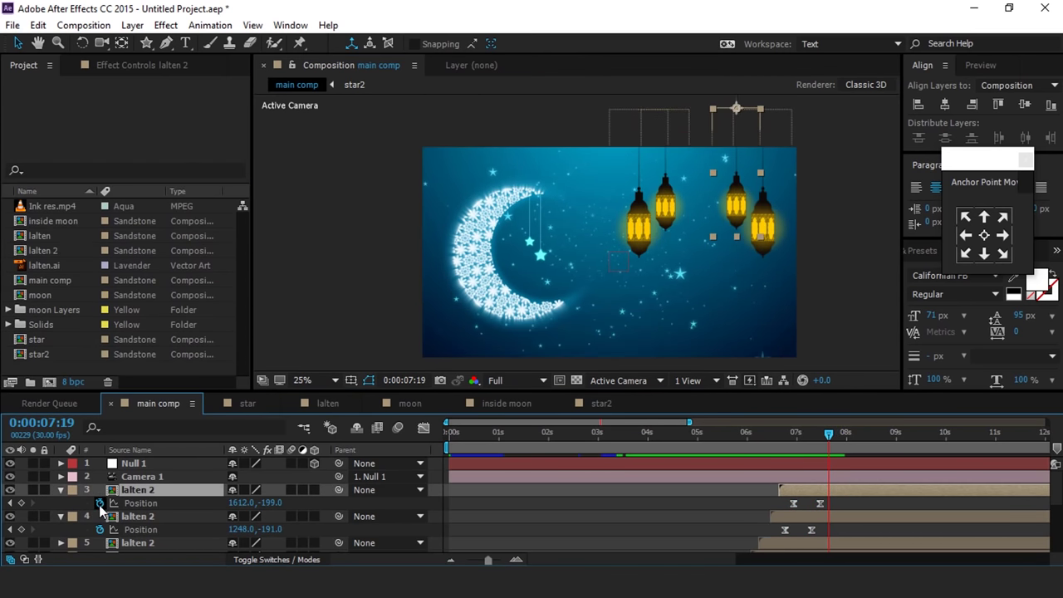
Step: Add the bounce expression with amp = .3, freq = 5 and decay = 7 to the Position of both smaller lanterns
{"action": "left_click", "coordinate": [100, 502], "text": "alt"}
{"action": "left_click", "coordinate": [491, 513]}
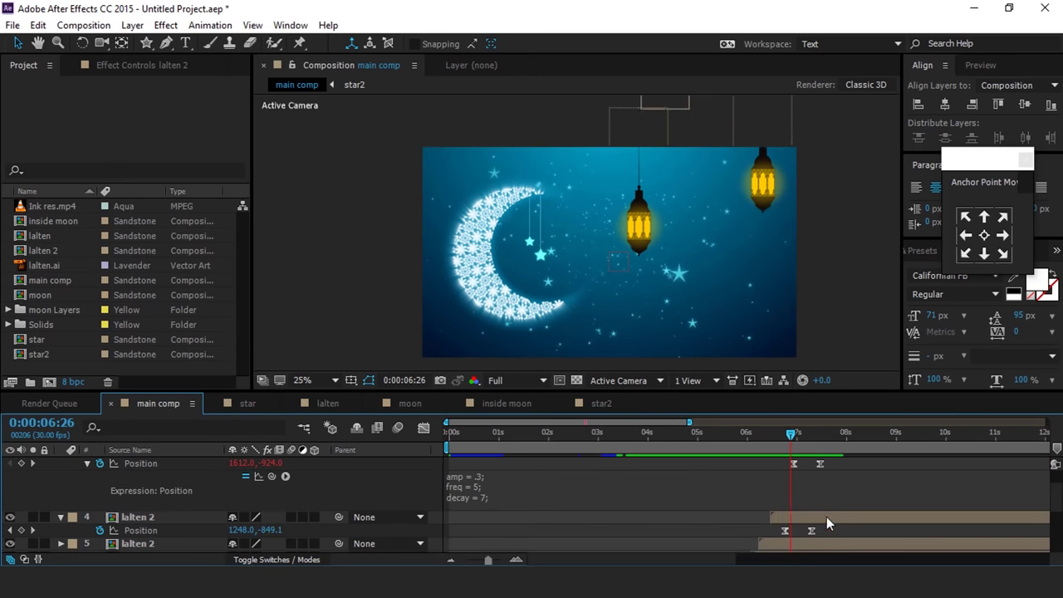
{"action": "left_click", "coordinate": [828, 519]}
{"action": "left_click", "coordinate": [100, 531], "text": "alt"}
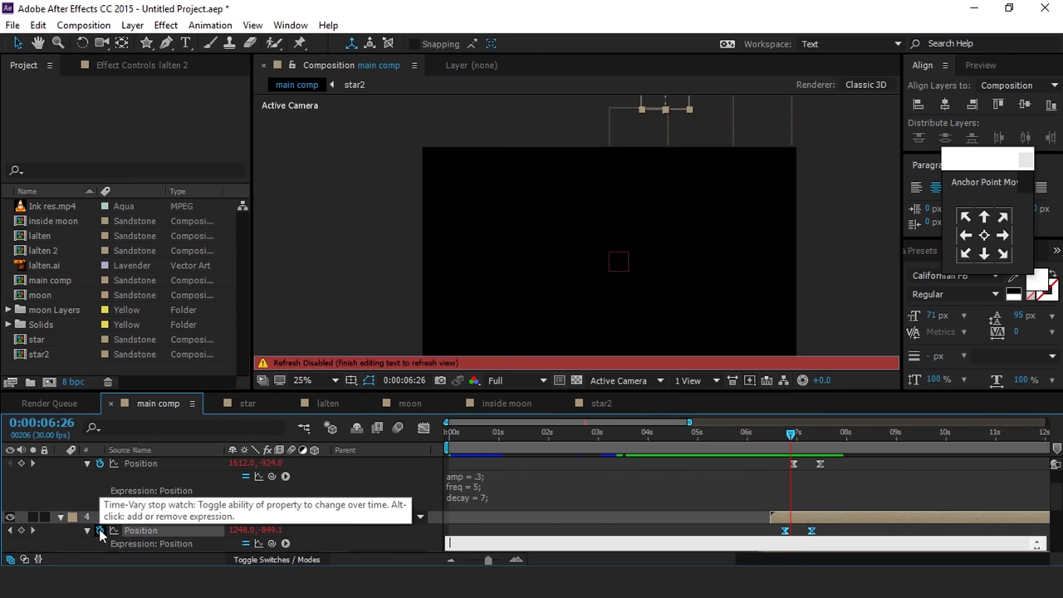
{"action": "left_click", "coordinate": [821, 518]}
Step: Add the same bounce expression to the Position of the two larger lalten 2 layers
{"action": "scroll", "coordinate": [804, 507], "scroll_direction": "down", "scroll_amount": 2}
{"action": "left_click", "coordinate": [809, 481]}
{"action": "left_click", "coordinate": [809, 493], "text": "shift"}
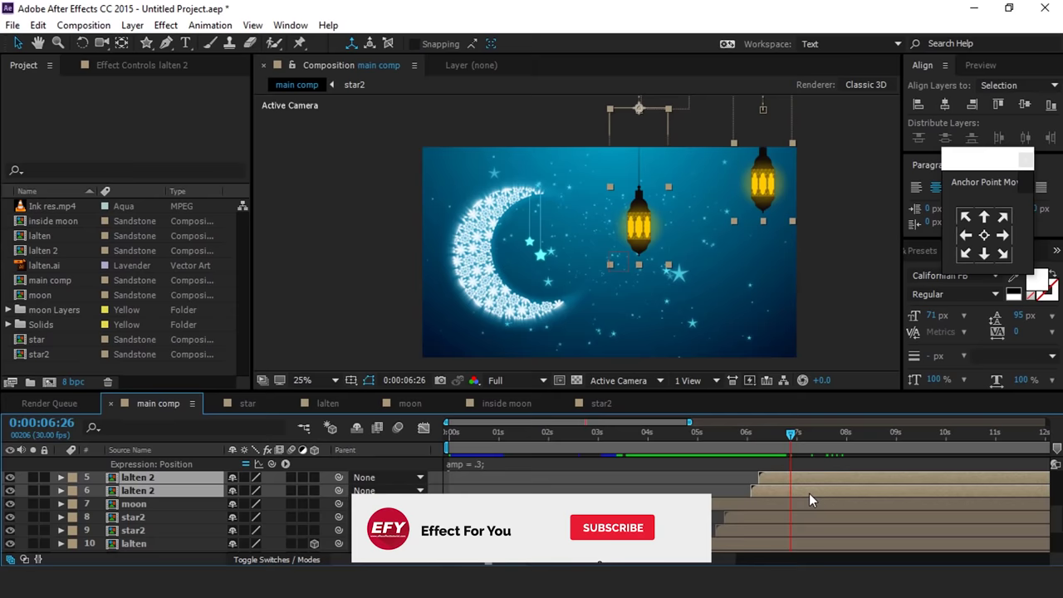
{"action": "key", "text": "p"}
{"action": "left_click", "coordinate": [822, 489]}
{"action": "left_click", "coordinate": [100, 491], "text": "alt"}
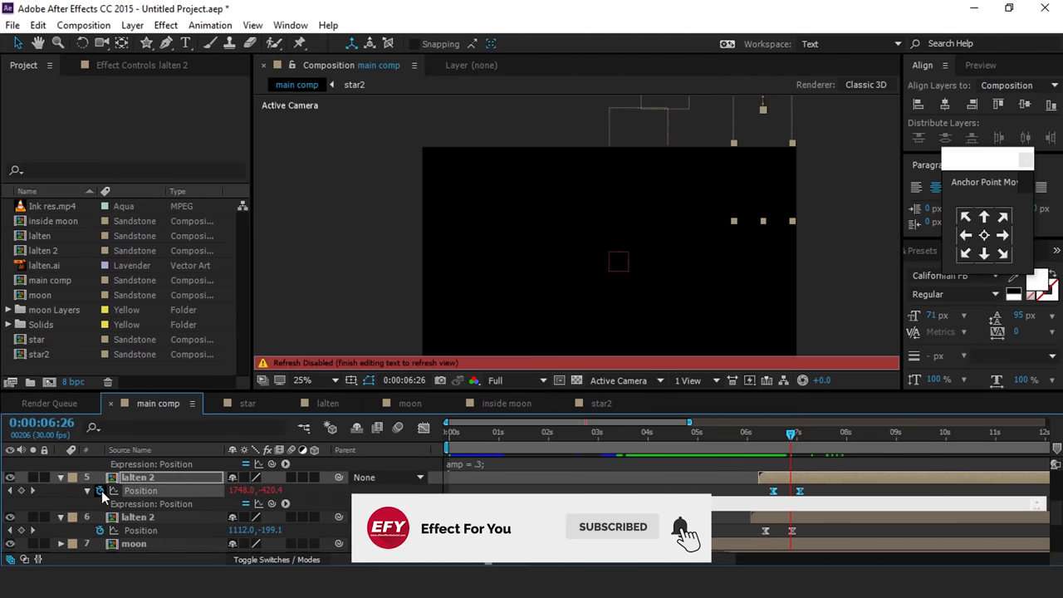
{"action": "left_click", "coordinate": [818, 479]}
{"action": "left_click", "coordinate": [818, 519]}
{"action": "left_click", "coordinate": [100, 531], "text": "alt"}
{"action": "key", "text": "ctrl+v"}
{"action": "left_click", "coordinate": [815, 518]}
Step: Preview the lanterns' bouncing drop in the main comp
{"action": "left_click_drag", "start_coordinate": [741, 437], "coordinate": [805, 434]}
{"action": "key", "text": "space"}
{"action": "left_click", "coordinate": [781, 434]}
Step: Create a new composition named text, 800 px wide and 300 px high
{"action": "left_click", "coordinate": [50, 382]}
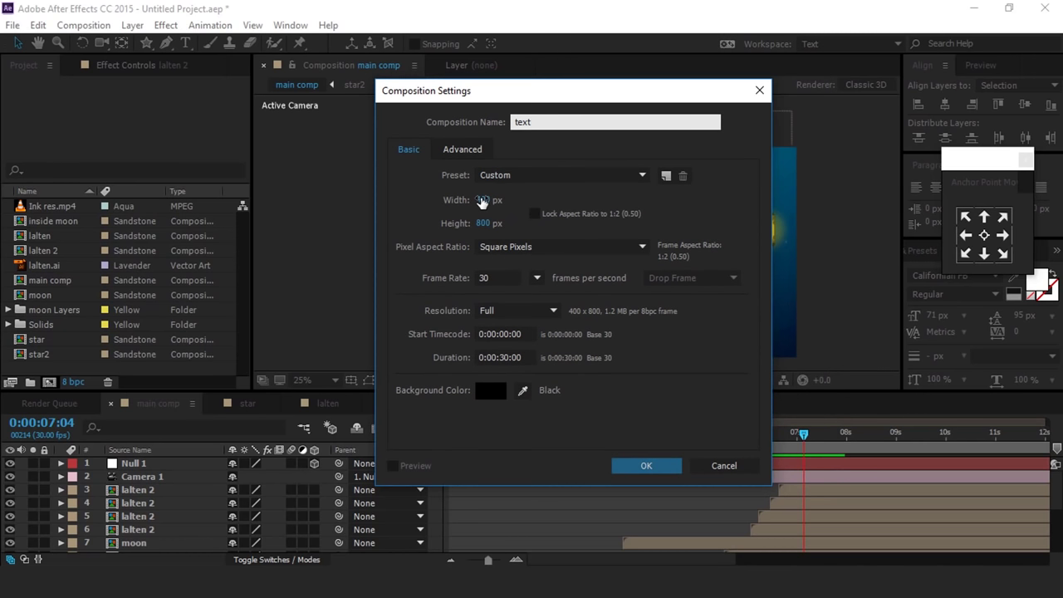
{"action": "left_click", "coordinate": [483, 199]}
{"action": "type", "text": "800"}
{"action": "key", "text": "Tab"}
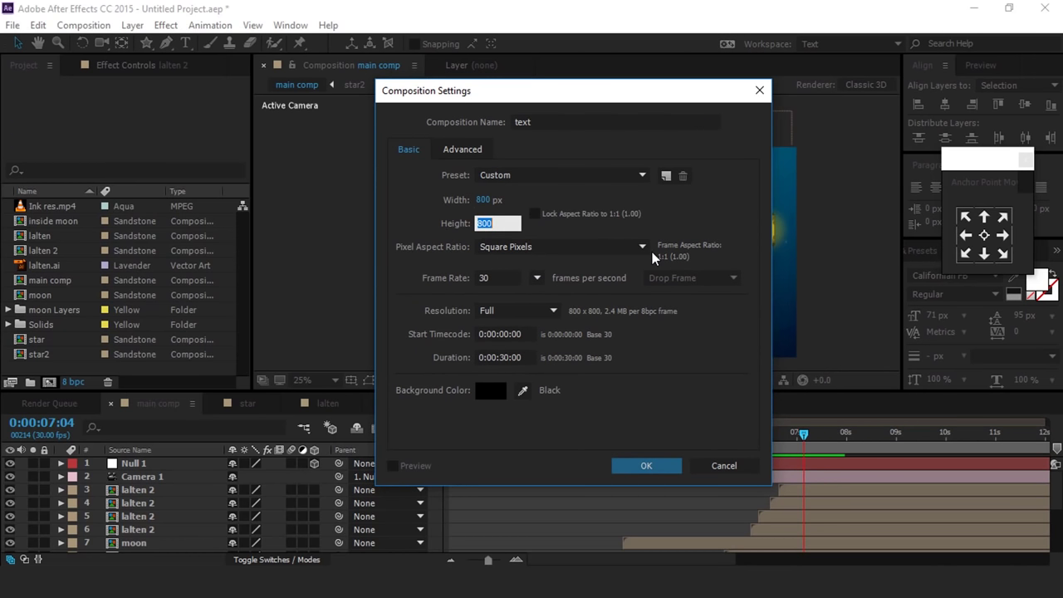
{"action": "type", "text": "300"}
{"action": "left_click", "coordinate": [647, 465]}
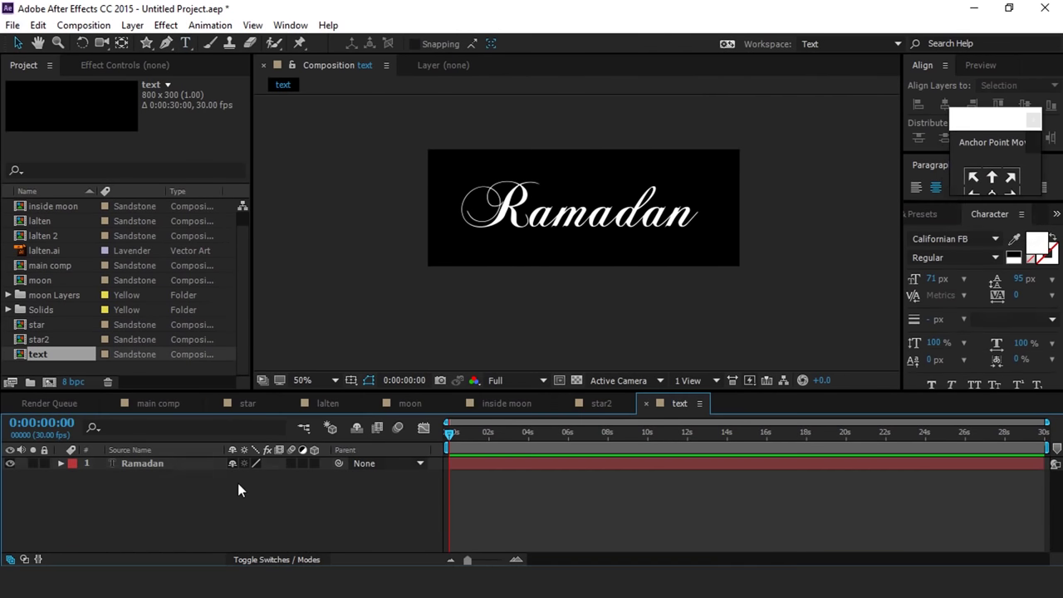
Step: Duplicate the Ramadan text layer and hide the upper copy
{"action": "left_click", "coordinate": [150, 464]}
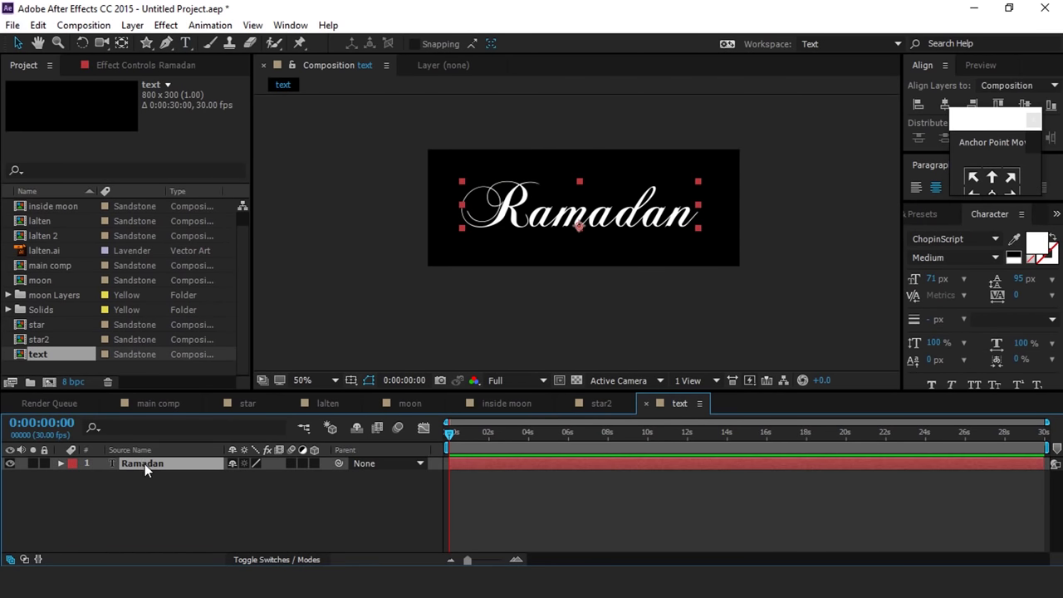
{"action": "key", "text": "ctrl+d"}
{"action": "left_click", "coordinate": [186, 509]}
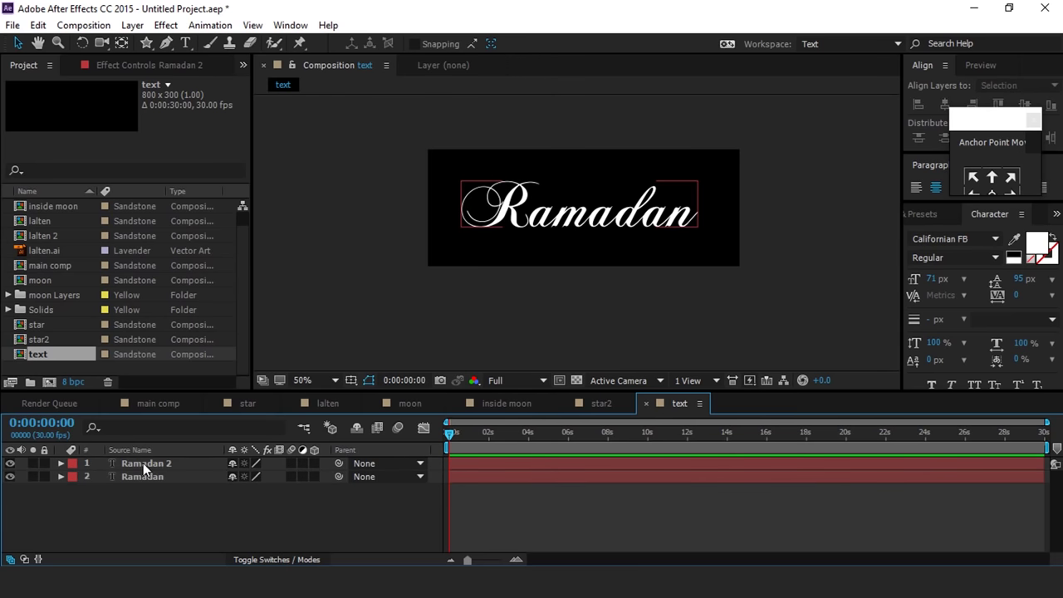
{"action": "left_click", "coordinate": [10, 463]}
Step: Apply CC Radial Fast Blur to the lower Ramadan layer and set its Amount to 32
{"action": "left_click", "coordinate": [135, 478]}
{"action": "key", "text": "ctrl+space"}
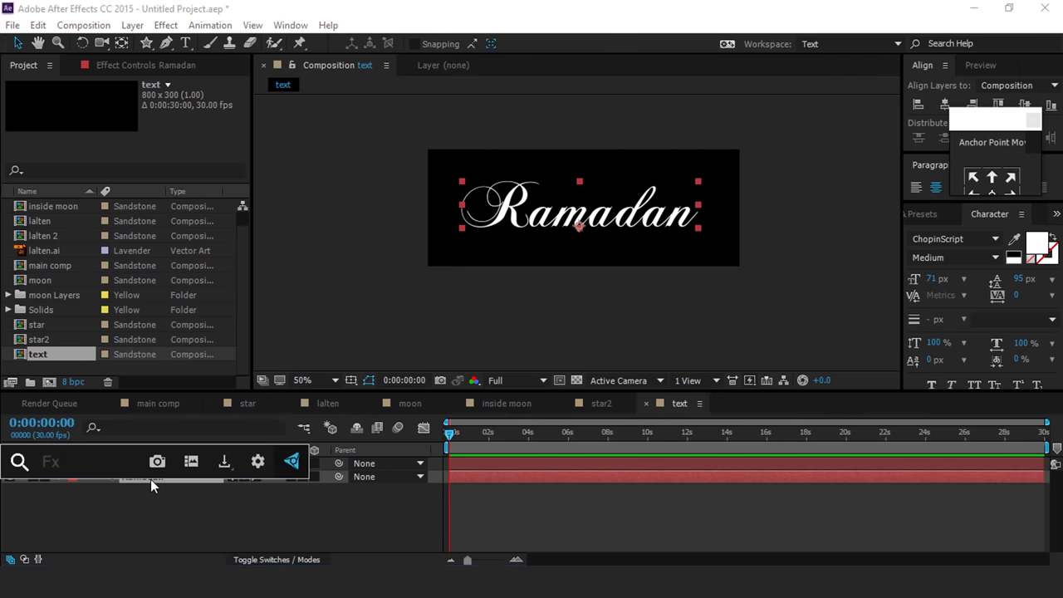
{"action": "type", "text": "cc"}
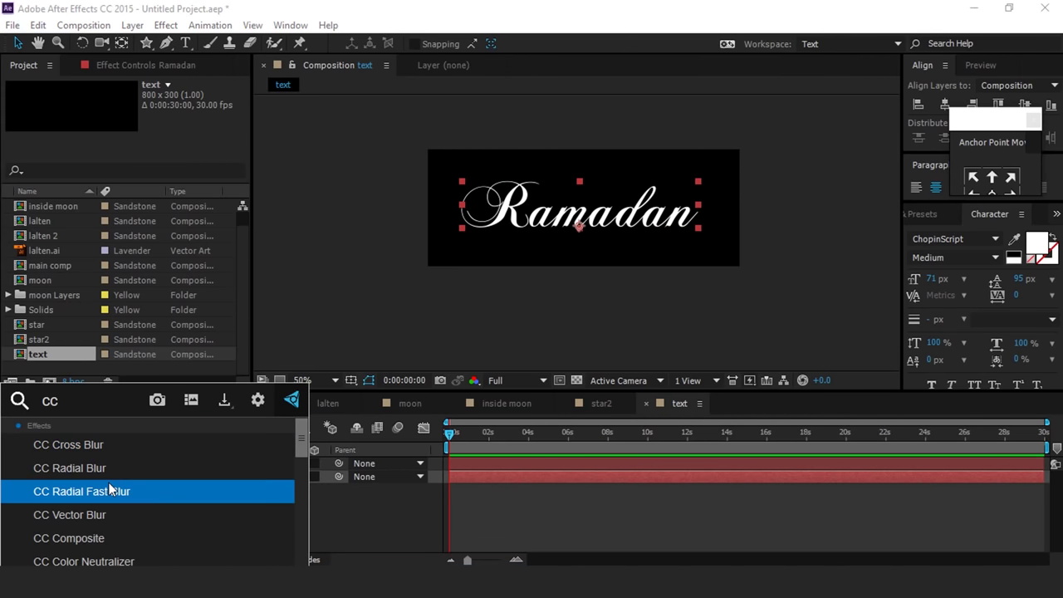
{"action": "left_click", "coordinate": [112, 490]}
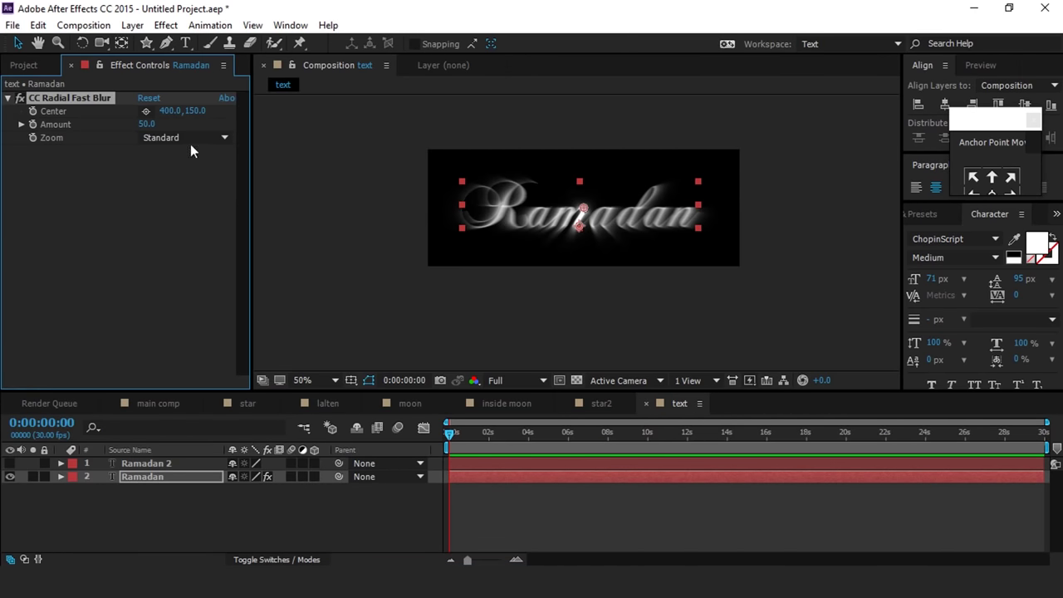
{"action": "left_click_drag", "start_coordinate": [152, 126], "coordinate": [130, 124]}
{"action": "left_click", "coordinate": [190, 521]}
Step: Apply a light blue Fill effect to the lower Ramadan layer and set the radial blur's Center to 400, 178
{"action": "left_click", "coordinate": [163, 477]}
{"action": "key", "text": "ctrl+space"}
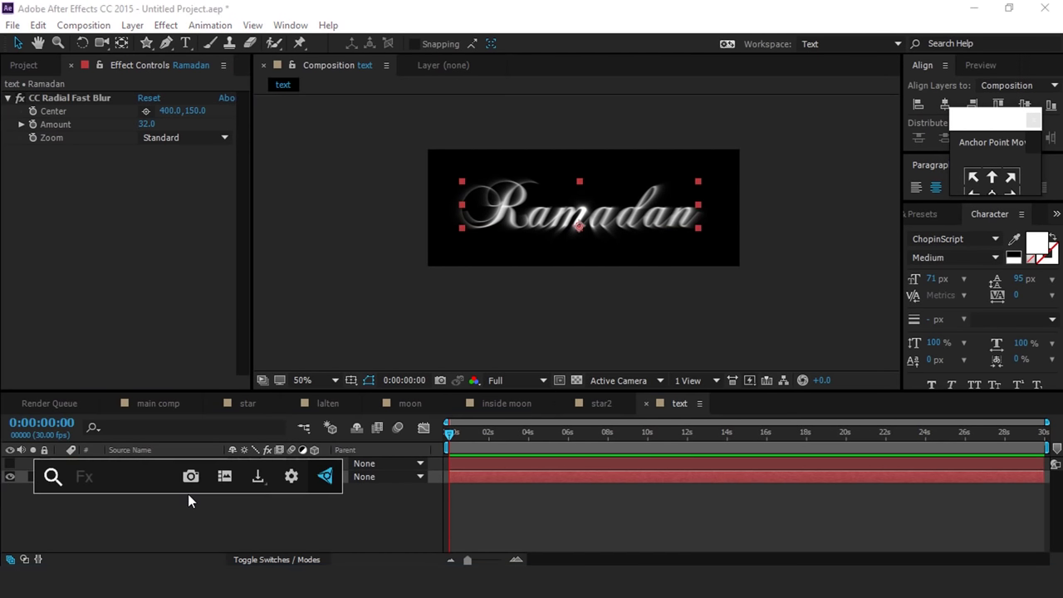
{"action": "type", "text": "fill"}
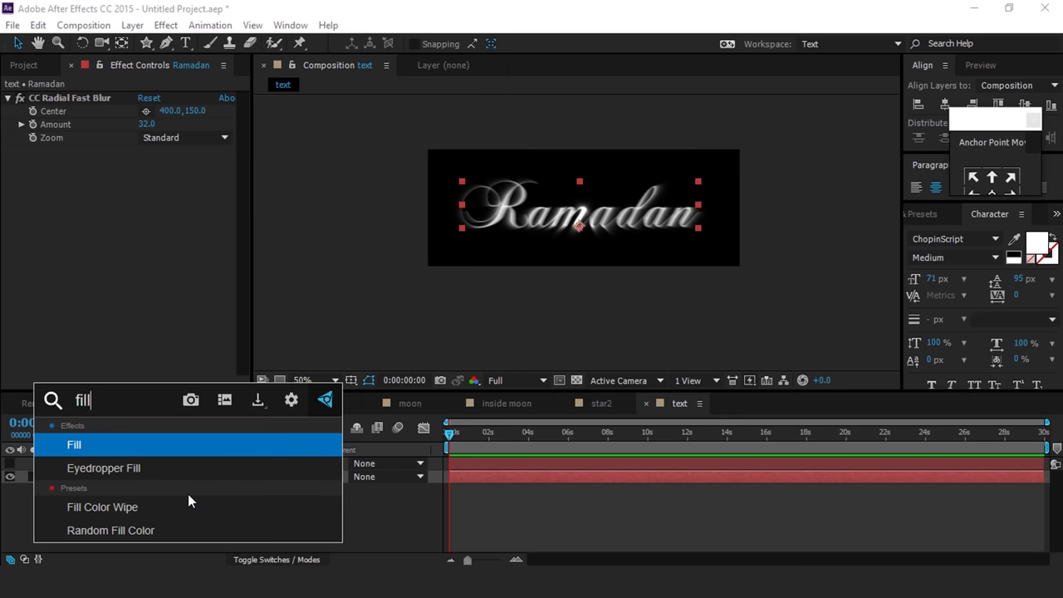
{"action": "left_click", "coordinate": [137, 443]}
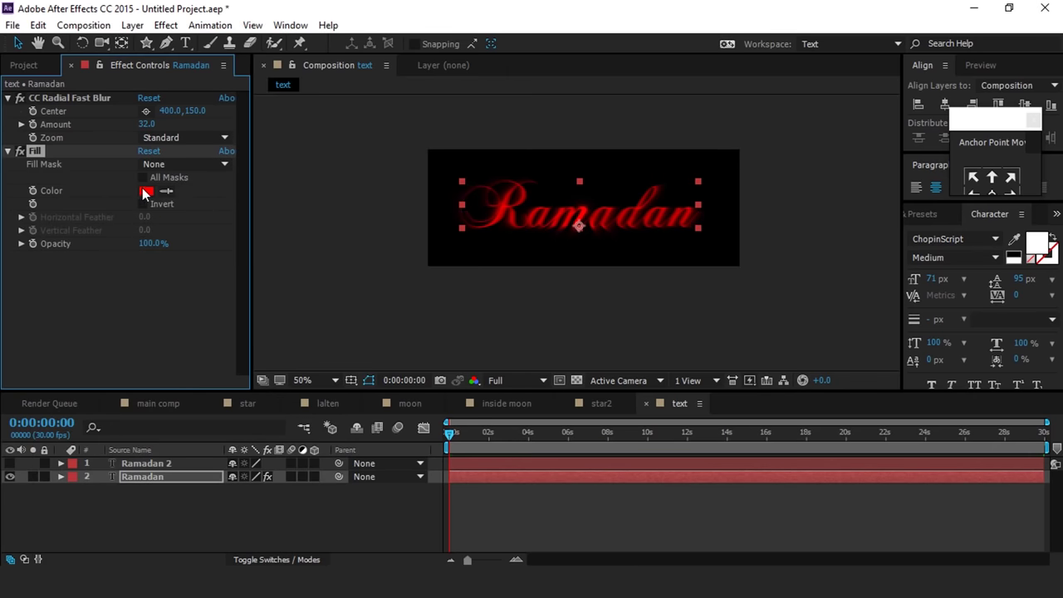
{"action": "left_click", "coordinate": [144, 191]}
{"action": "mouse_move", "coordinate": [252, 262]}
{"action": "left_mouse_down"}
{"action": "mouse_move", "coordinate": [267, 254]}
{"action": "mouse_move", "coordinate": [266, 273]}
{"action": "mouse_move", "coordinate": [269, 257]}
{"action": "left_mouse_up"}
{"action": "left_click", "coordinate": [185, 161]}
{"action": "left_click", "coordinate": [379, 167]}
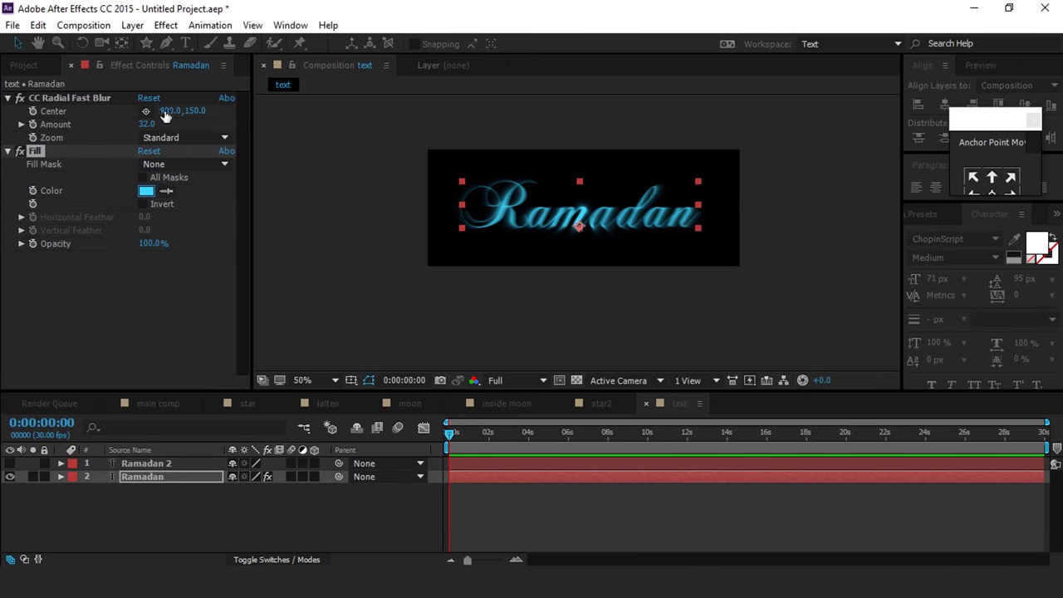
{"action": "left_click", "coordinate": [315, 512]}
Step: Apply a Glow effect to the lower Ramadan layer with Glow Radius 0 and Glow Threshold 94.1%
{"action": "left_click", "coordinate": [135, 475]}
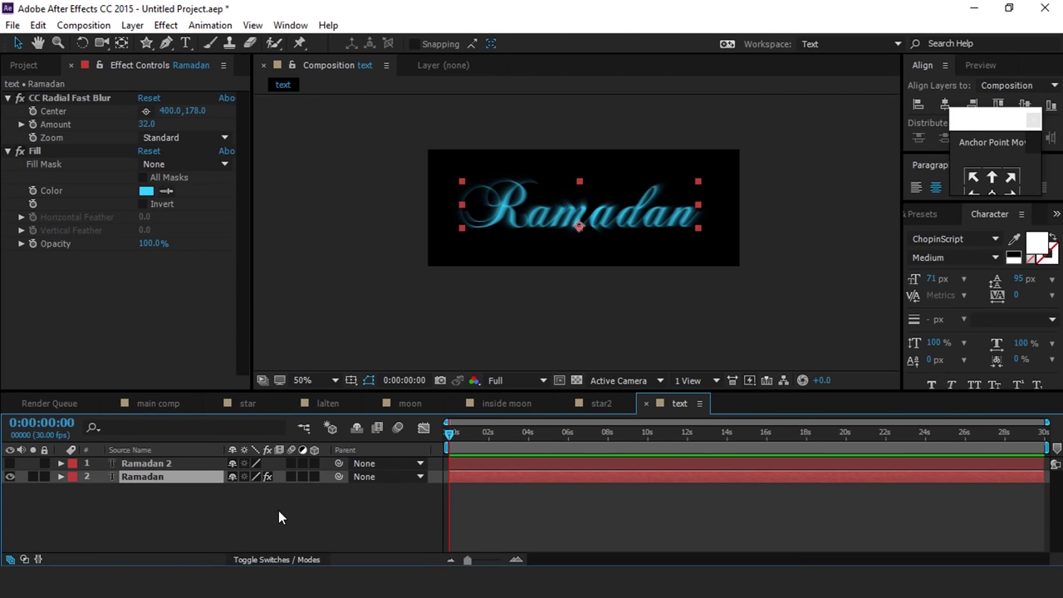
{"action": "key", "text": "ctrl+space"}
{"action": "type", "text": "glo"}
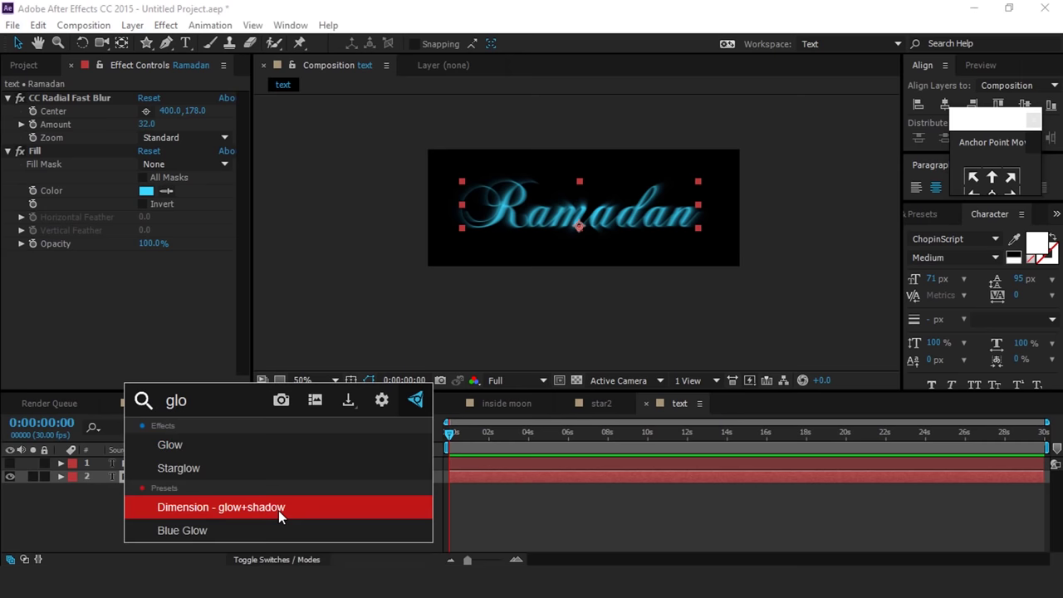
{"action": "left_click", "coordinate": [200, 442]}
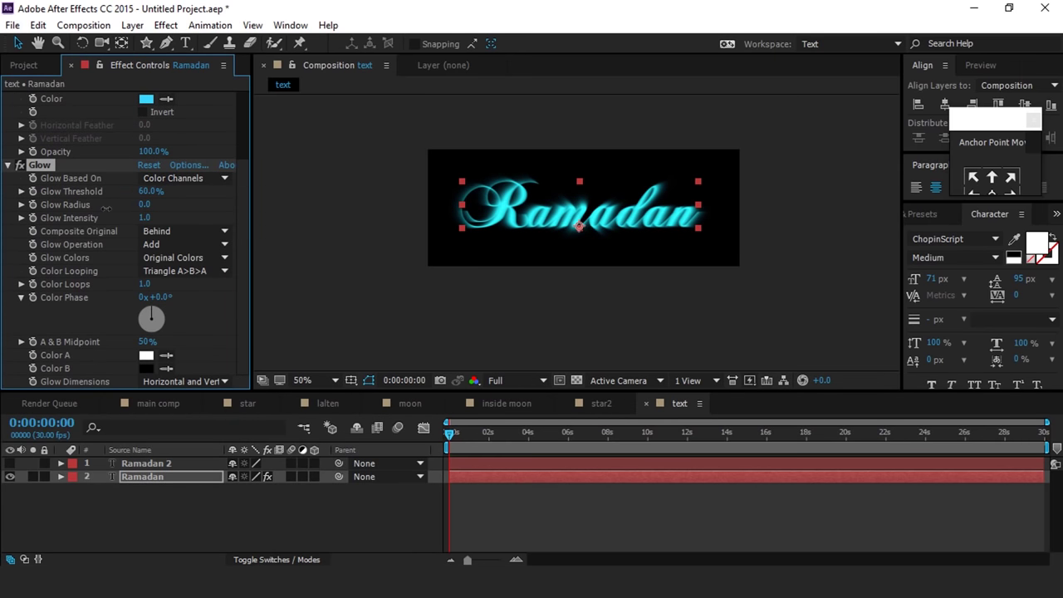
{"action": "left_click_drag", "start_coordinate": [145, 192], "coordinate": [272, 177]}
{"action": "mouse_move", "coordinate": [148, 192]}
{"action": "left_mouse_down"}
{"action": "mouse_move", "coordinate": [60, 192]}
{"action": "mouse_move", "coordinate": [140, 191]}
{"action": "left_mouse_up"}
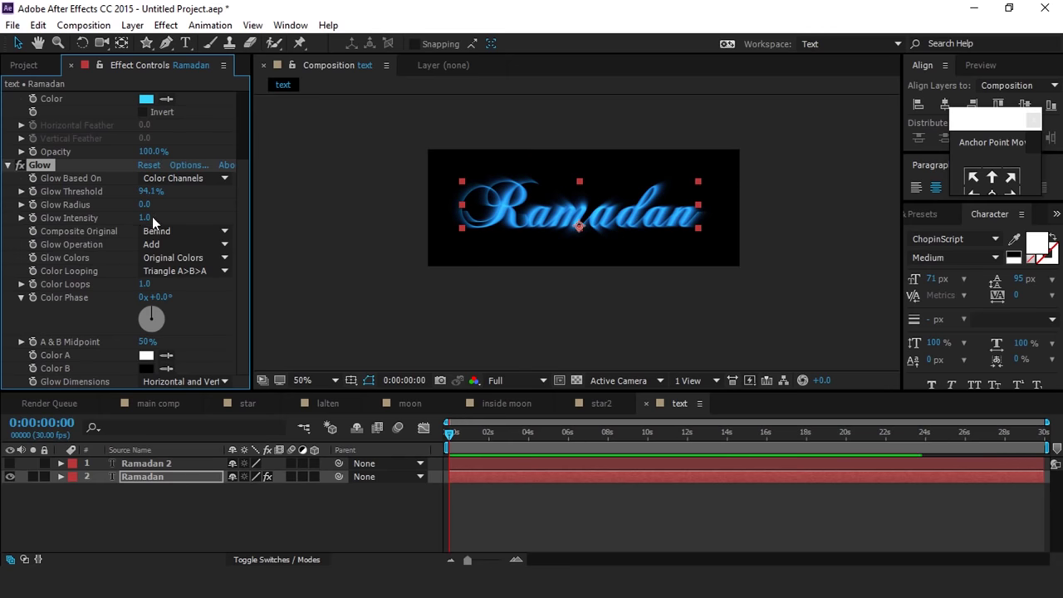
{"action": "left_click", "coordinate": [9, 165]}
Step: Make the Ramadan 2 layer visible again above the glowing blurred text
{"action": "left_click", "coordinate": [176, 503]}
{"action": "left_click", "coordinate": [177, 464]}
{"action": "left_click", "coordinate": [9, 464]}
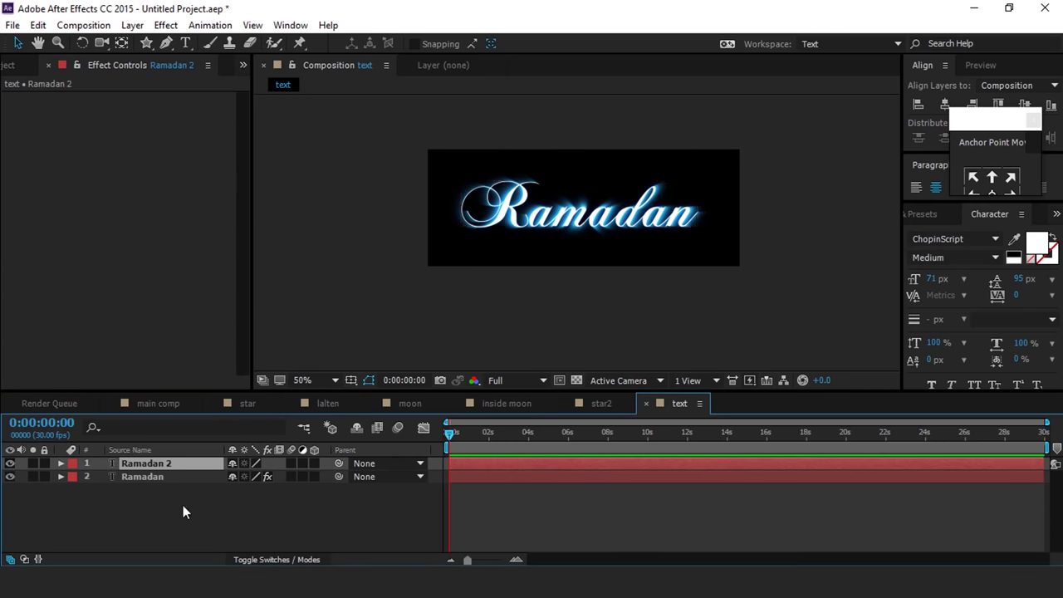
{"action": "left_click", "coordinate": [183, 505]}
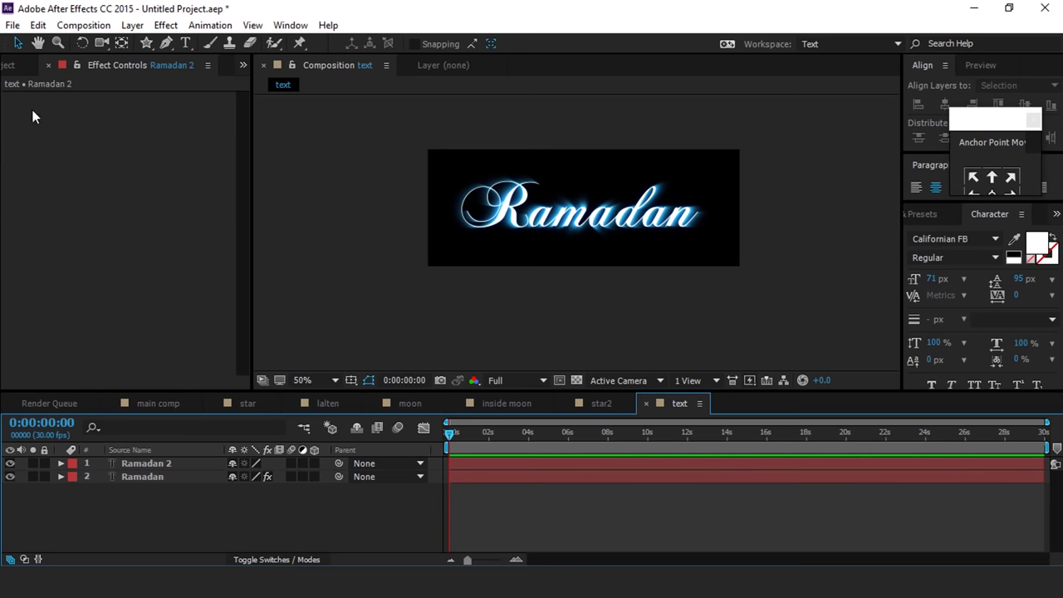
Step: Add the text comp to main comp below Camera 1, scale it to 139%, and place it right of the moon below the lanterns
{"action": "left_click", "coordinate": [21, 67]}
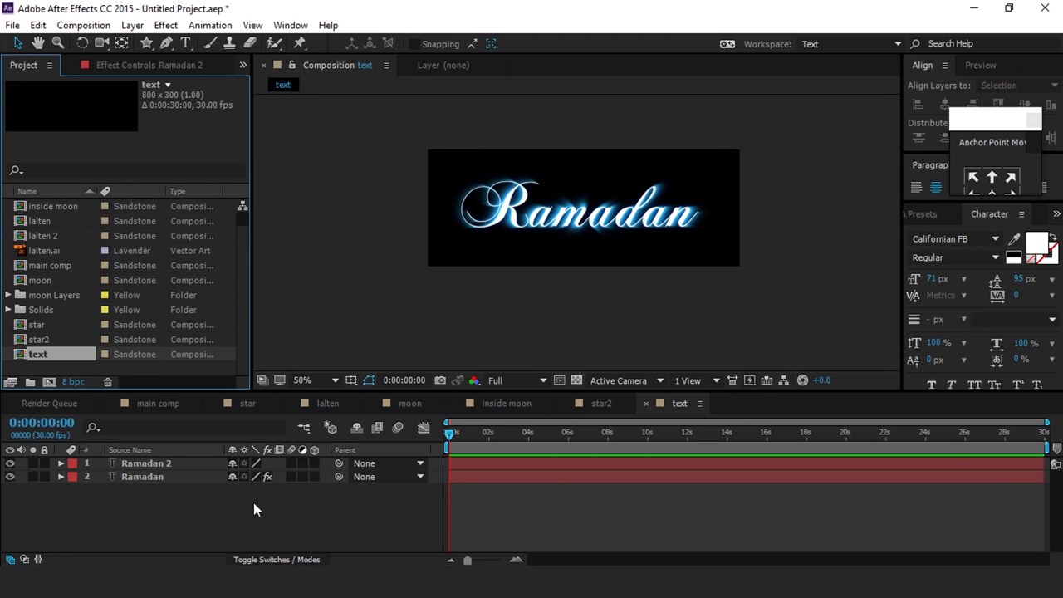
{"action": "left_click", "coordinate": [159, 401]}
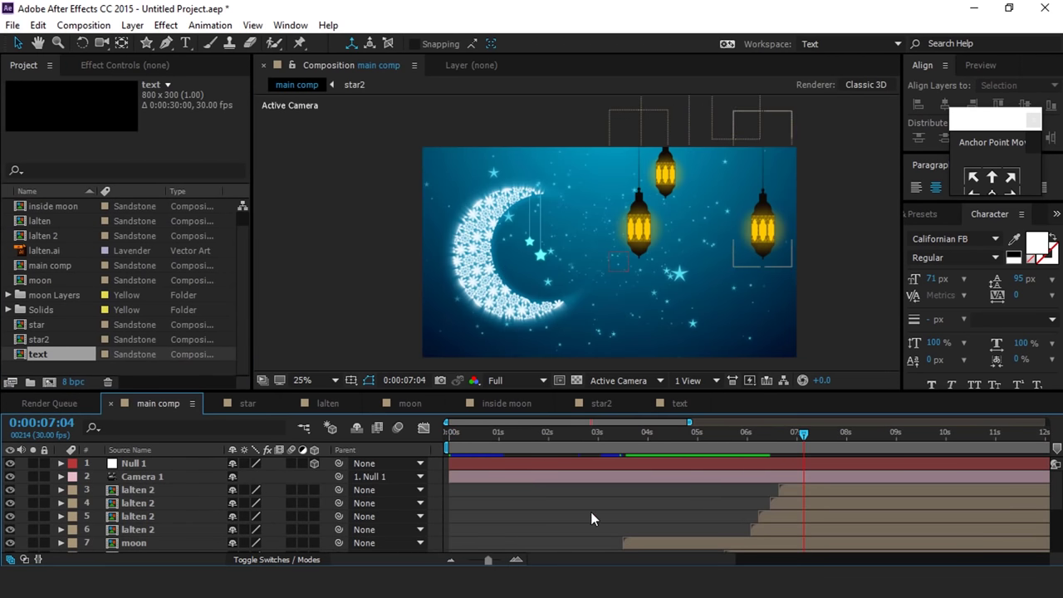
{"action": "left_click_drag", "start_coordinate": [37, 355], "coordinate": [146, 491]}
{"action": "left_click_drag", "start_coordinate": [645, 281], "coordinate": [736, 316]}
{"action": "key", "text": "s"}
{"action": "left_click_drag", "start_coordinate": [274, 503], "coordinate": [307, 503]}
{"action": "left_click_drag", "start_coordinate": [741, 294], "coordinate": [737, 305]}
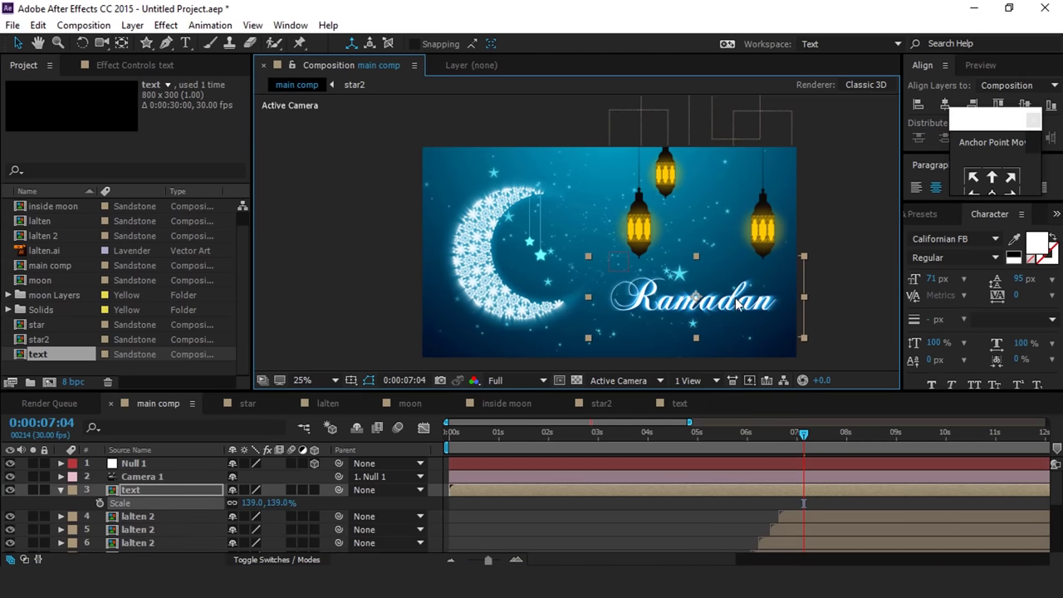
Step: Shift the text layer in time so it starts just before the 7-second mark
{"action": "left_click", "coordinate": [854, 297]}
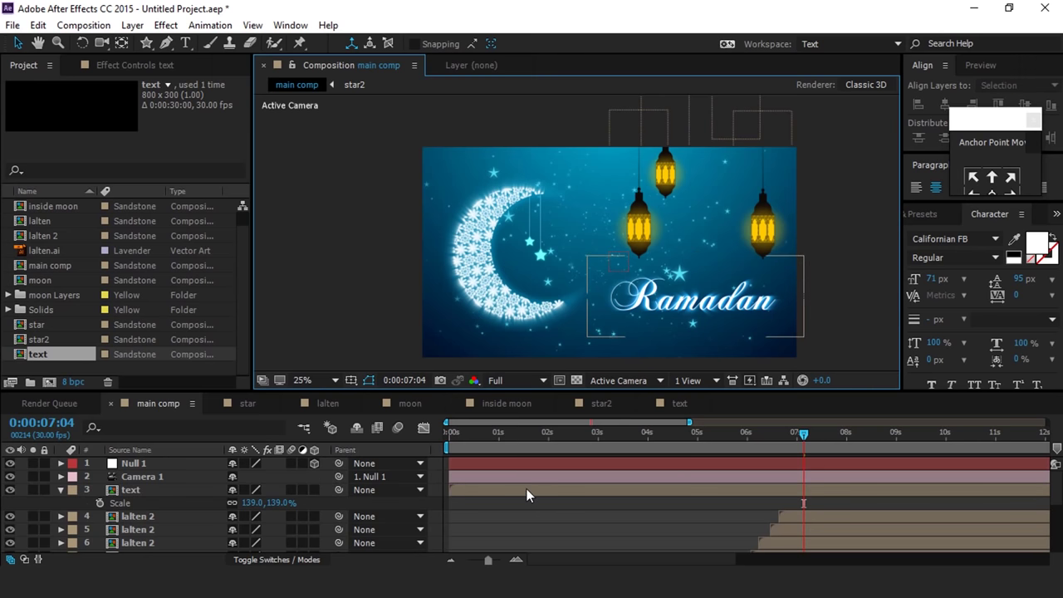
{"action": "left_click", "coordinate": [483, 494]}
{"action": "left_click_drag", "start_coordinate": [610, 495], "coordinate": [821, 496]}
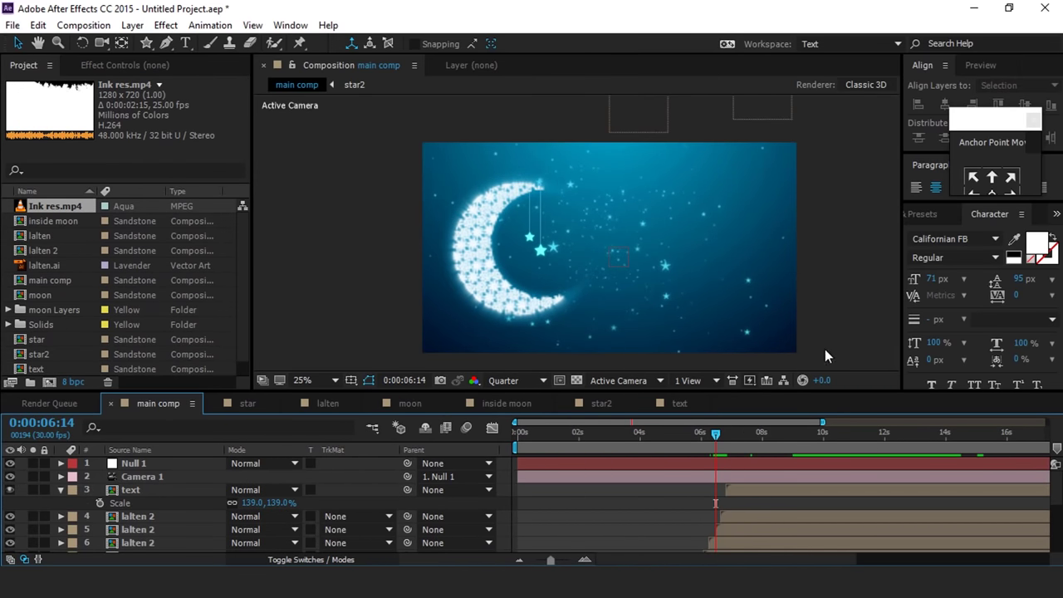
Step: Add Ink res.mp4 to main comp directly above the text layer and move it to start just before 0:00:06:14
{"action": "mouse_move", "coordinate": [49, 208]}
{"action": "left_mouse_down"}
{"action": "mouse_move", "coordinate": [41, 212]}
{"action": "mouse_move", "coordinate": [149, 488]}
{"action": "mouse_move", "coordinate": [160, 483]}
{"action": "left_mouse_up"}
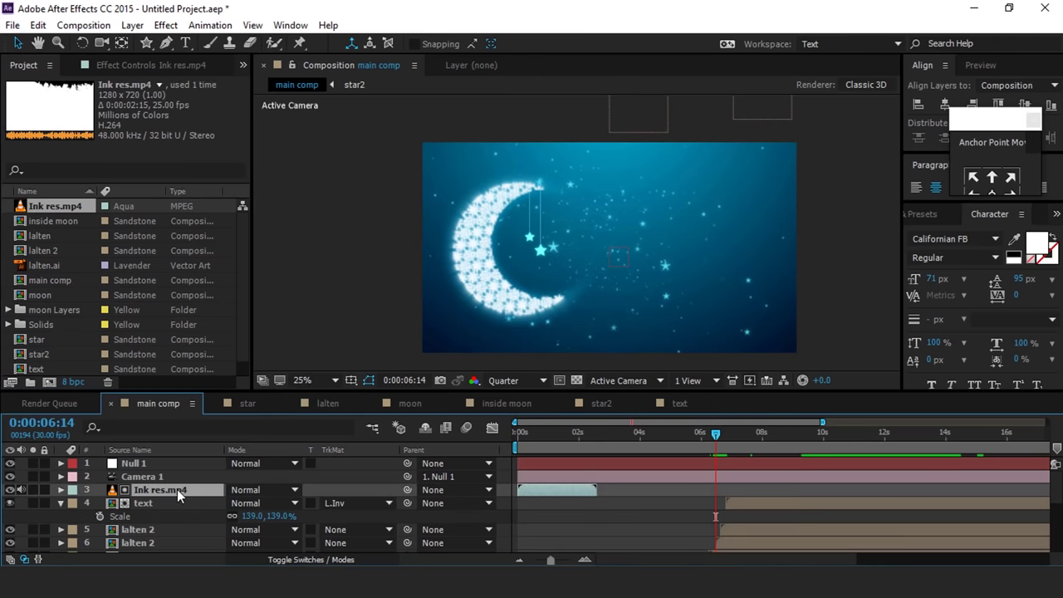
{"action": "left_click_drag", "start_coordinate": [553, 493], "coordinate": [642, 492]}
{"action": "mouse_move", "coordinate": [722, 496]}
{"action": "left_mouse_down"}
{"action": "mouse_move", "coordinate": [750, 489]}
{"action": "mouse_move", "coordinate": [725, 496]}
{"action": "left_mouse_up"}
Step: Set the text layer's track matte to Luma Inverted Matte "Ink res.mp4" and shift the ink clip slightly later to start just after 0:00:06:14
{"action": "left_click", "coordinate": [352, 504]}
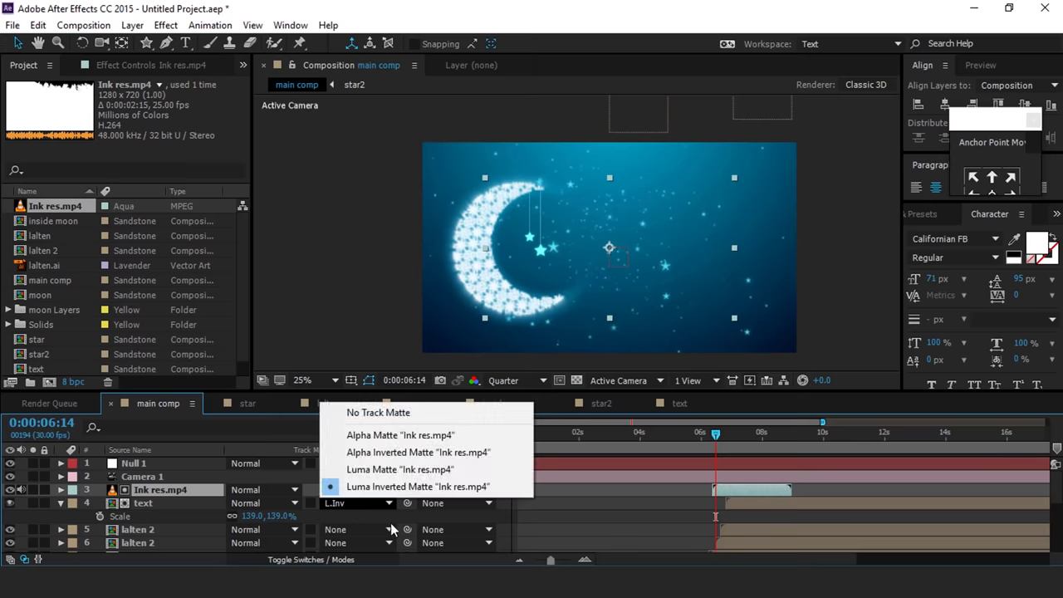
{"action": "left_click", "coordinate": [480, 487]}
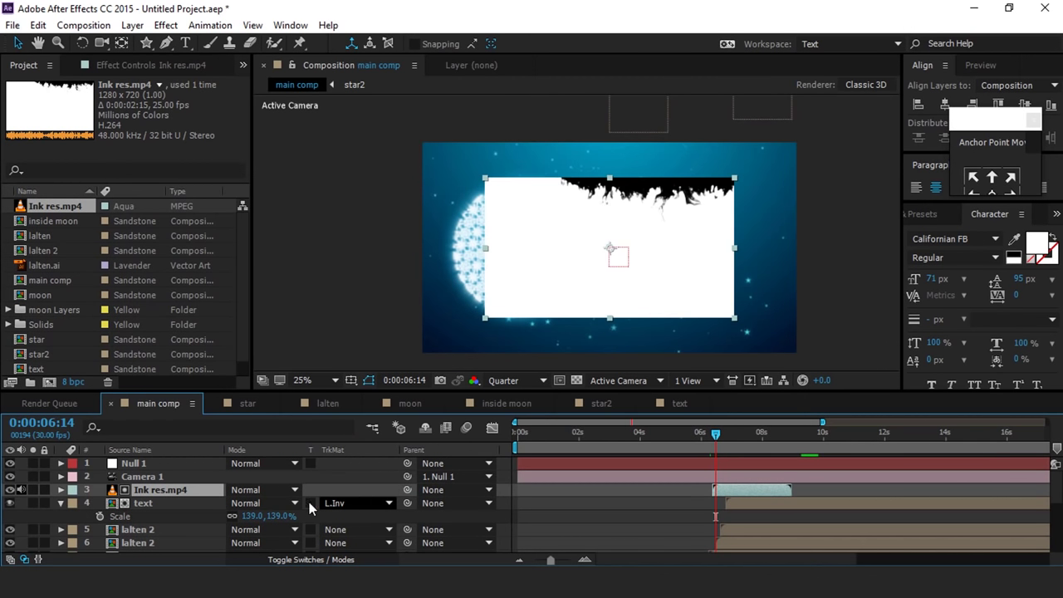
{"action": "left_click", "coordinate": [363, 504]}
{"action": "left_click", "coordinate": [399, 486]}
{"action": "left_click_drag", "start_coordinate": [729, 488], "coordinate": [734, 488]}
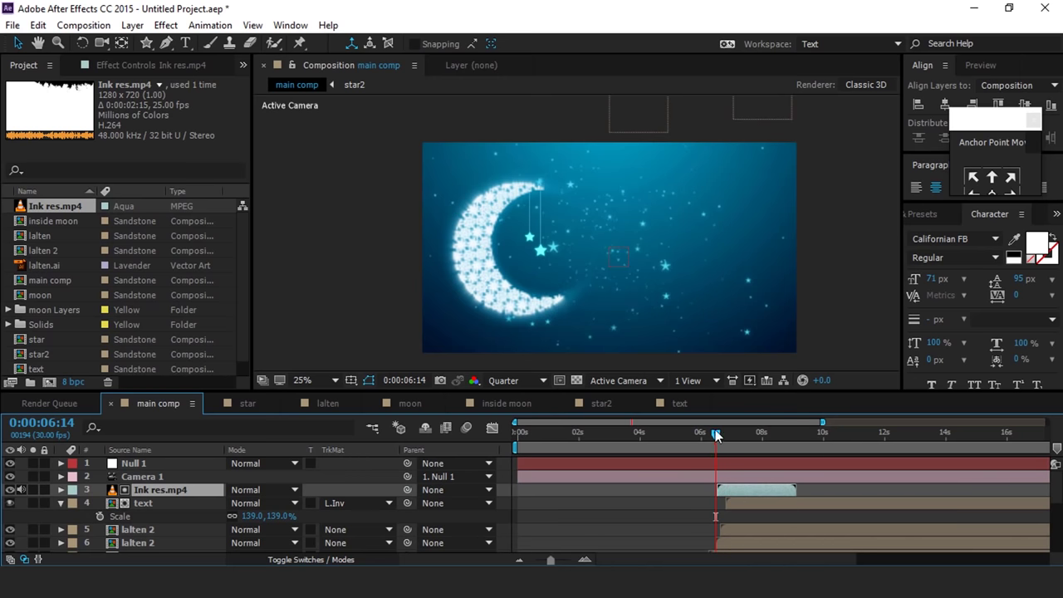
Step: Rotate the ink layer about half a turn, move it over the Ramadan text area, and enlarge it to cover the scene right of the moon
{"action": "left_click_drag", "start_coordinate": [716, 433], "coordinate": [752, 433]}
{"action": "key", "text": "w"}
{"action": "mouse_move", "coordinate": [774, 230]}
{"action": "left_mouse_down"}
{"action": "mouse_move", "coordinate": [680, 361]}
{"action": "mouse_move", "coordinate": [567, 360]}
{"action": "left_mouse_up"}
{"action": "key", "text": "v"}
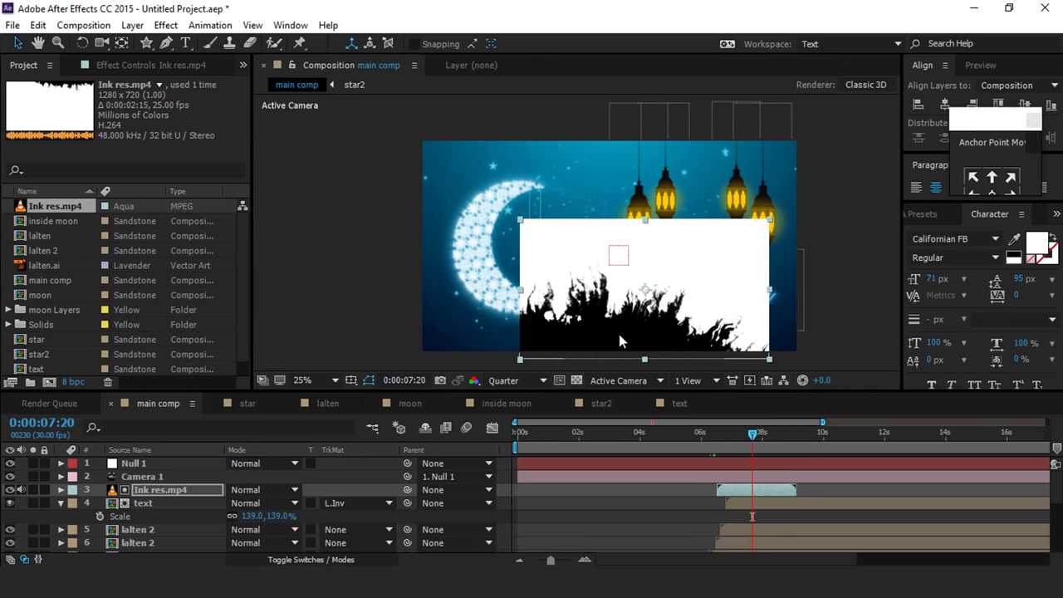
{"action": "left_click_drag", "start_coordinate": [644, 347], "coordinate": [666, 344]}
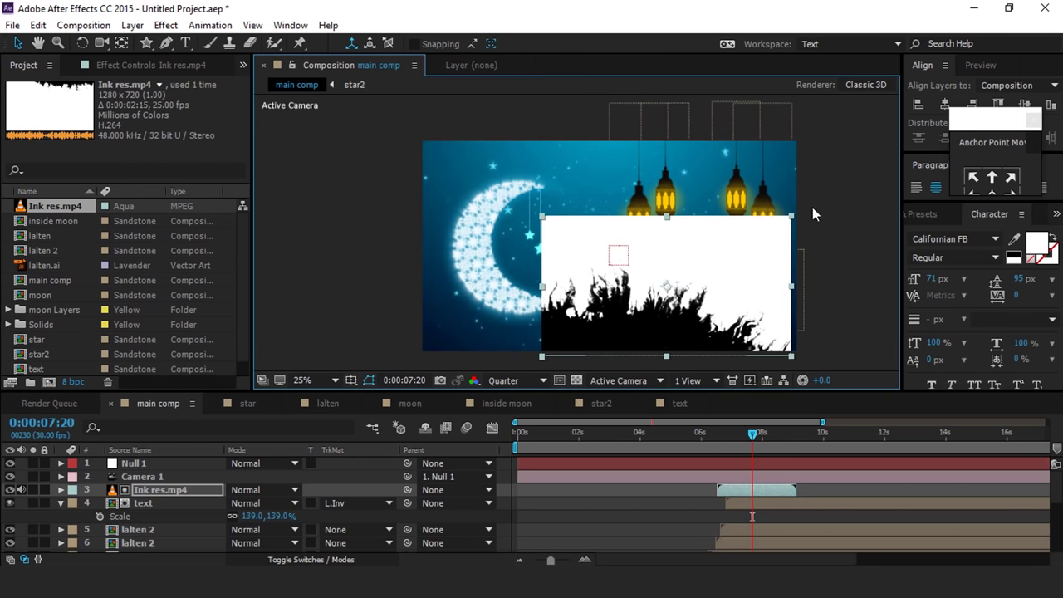
{"action": "left_click_drag", "start_coordinate": [793, 222], "coordinate": [831, 198]}
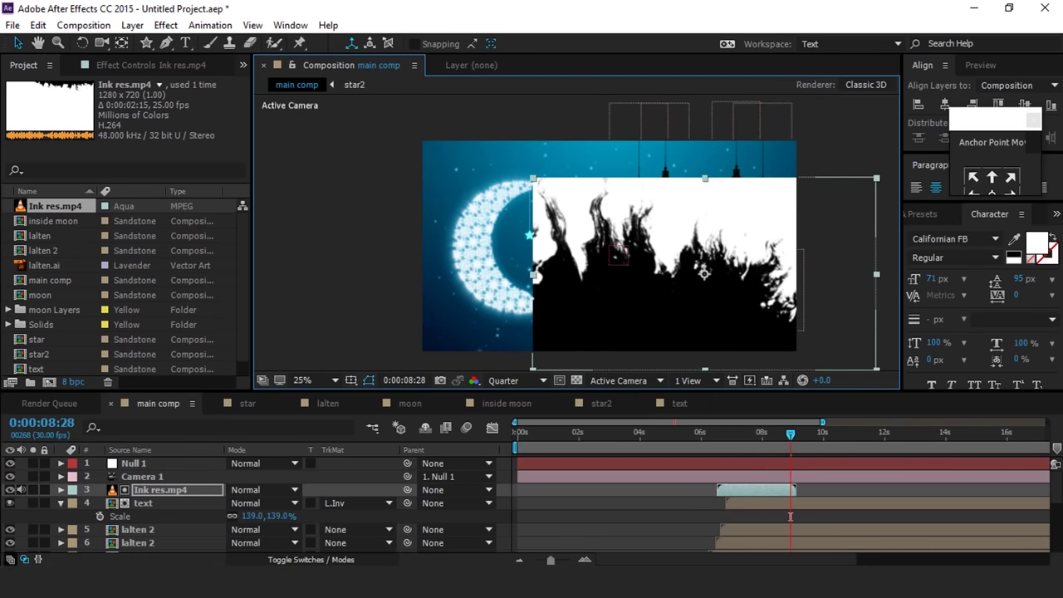
Step: Hide the Ink res.mp4 layer and preview the ink reveal of the Ramadan text from 0:00:06:10
{"action": "left_click", "coordinate": [9, 490]}
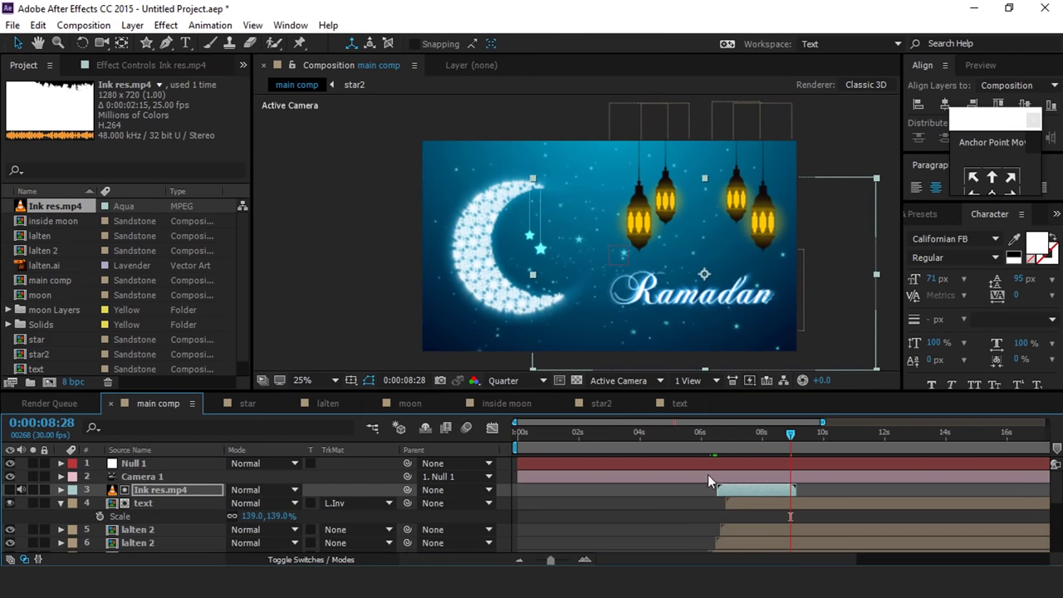
{"action": "left_click", "coordinate": [710, 435]}
{"action": "key", "text": "space"}
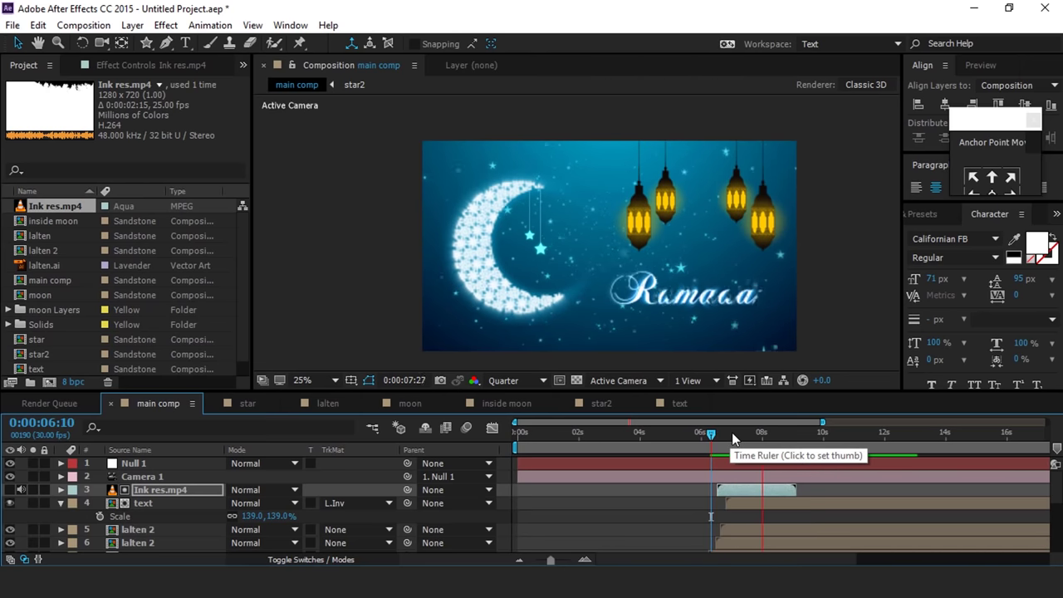
{"action": "key", "text": "space"}
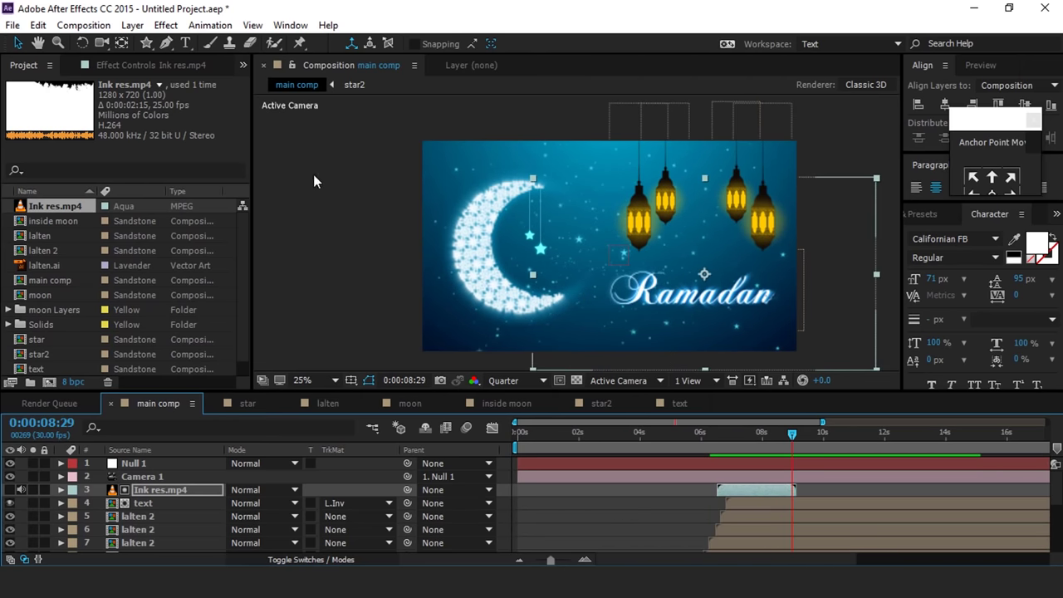
Step: Place the Kareem text layer centered just beneath Ramadan, duplicate it, and select the lower copy
{"action": "scroll", "coordinate": [838, 254], "scroll_direction": "down", "scroll_amount": 1}
{"action": "scroll", "coordinate": [838, 253], "scroll_direction": "up", "scroll_amount": 1}
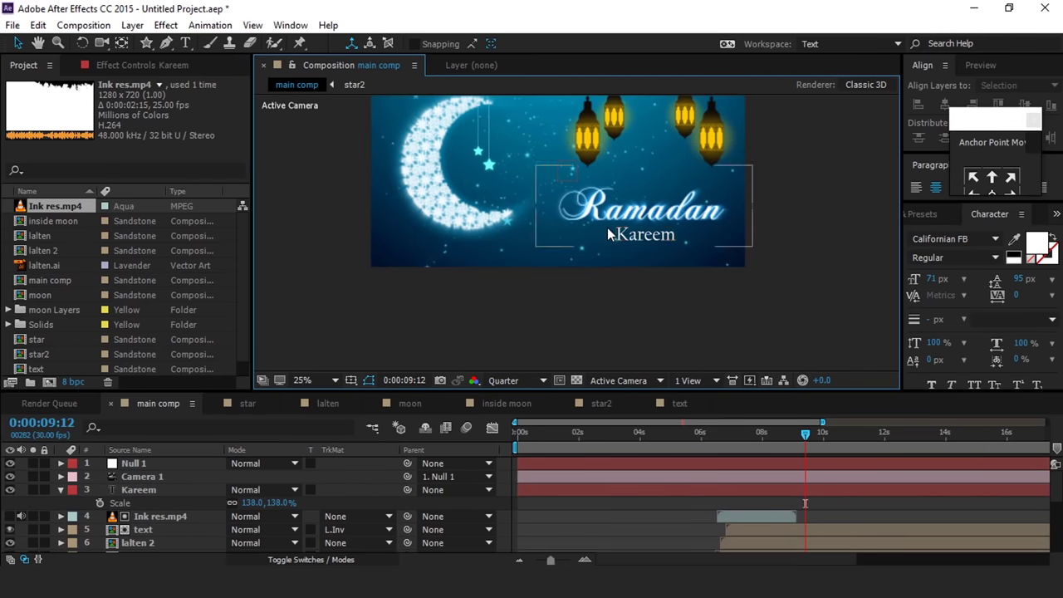
{"action": "left_click_drag", "start_coordinate": [700, 277], "coordinate": [752, 308]}
{"action": "scroll", "coordinate": [668, 280], "scroll_direction": "up", "scroll_amount": 1}
{"action": "left_click", "coordinate": [740, 299]}
{"action": "scroll", "coordinate": [741, 299], "scroll_direction": "down", "scroll_amount": 1}
{"action": "key", "text": "h"}
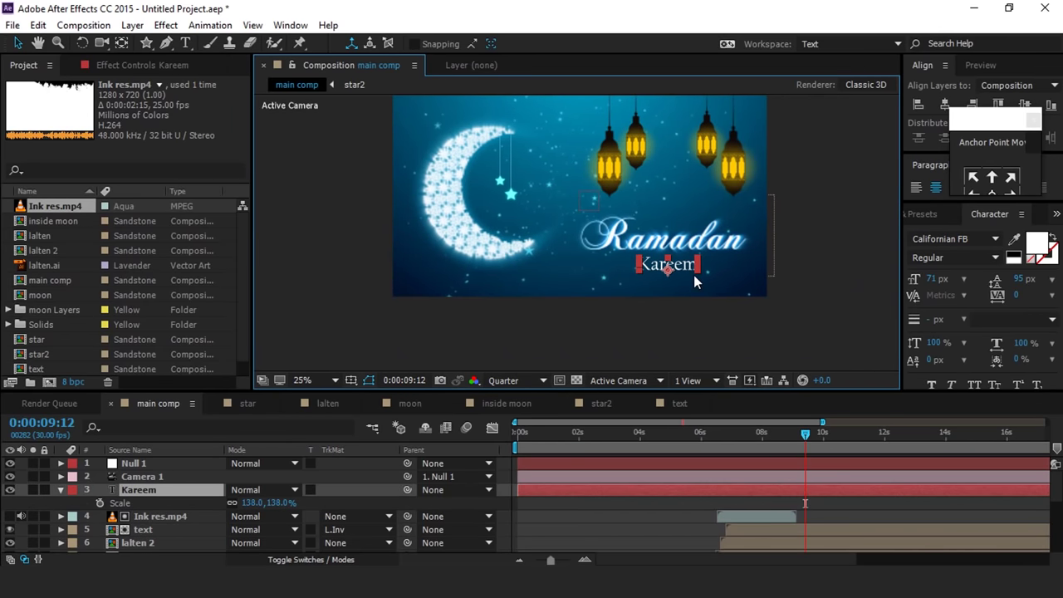
{"action": "key", "text": "ctrl+d"}
{"action": "left_click", "coordinate": [153, 502]}
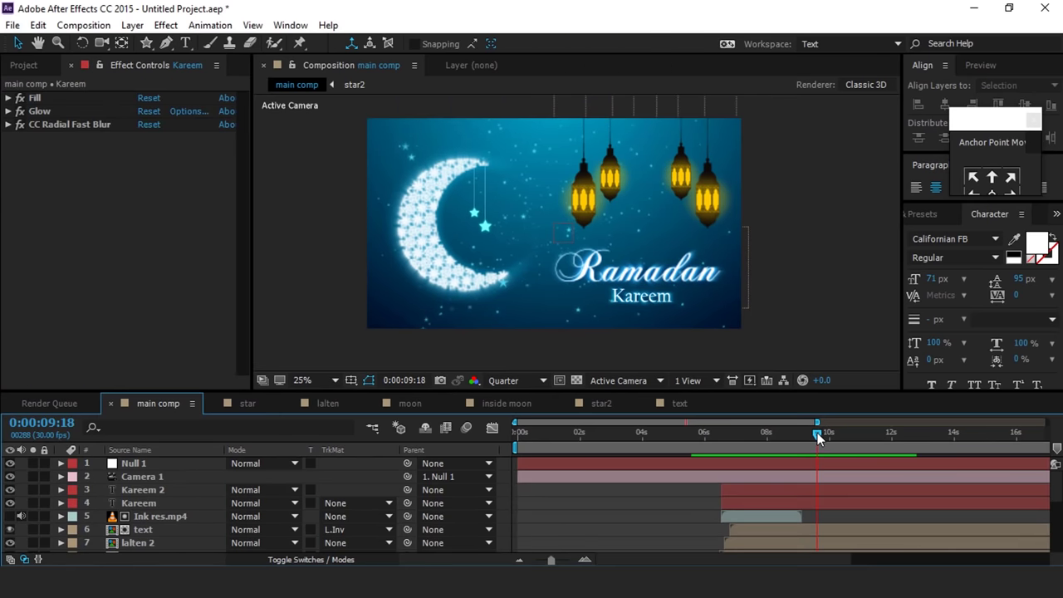
Step: End main comp's work area at 0:00:11:00 and trim the composition to it
{"action": "key", "text": "minus"}
{"action": "key", "text": "minus"}
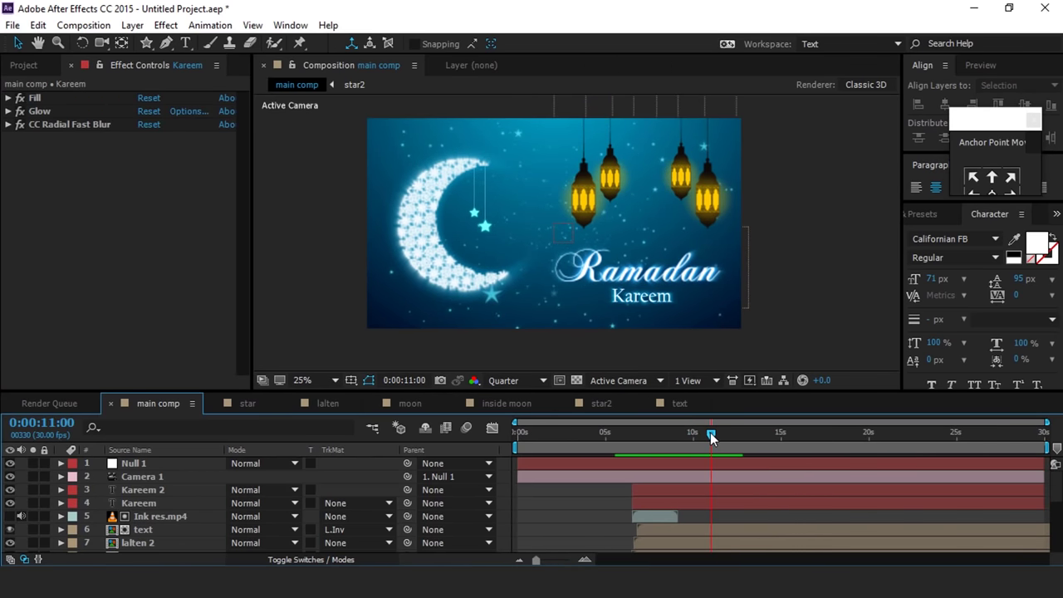
{"action": "right_click", "coordinate": [687, 449]}
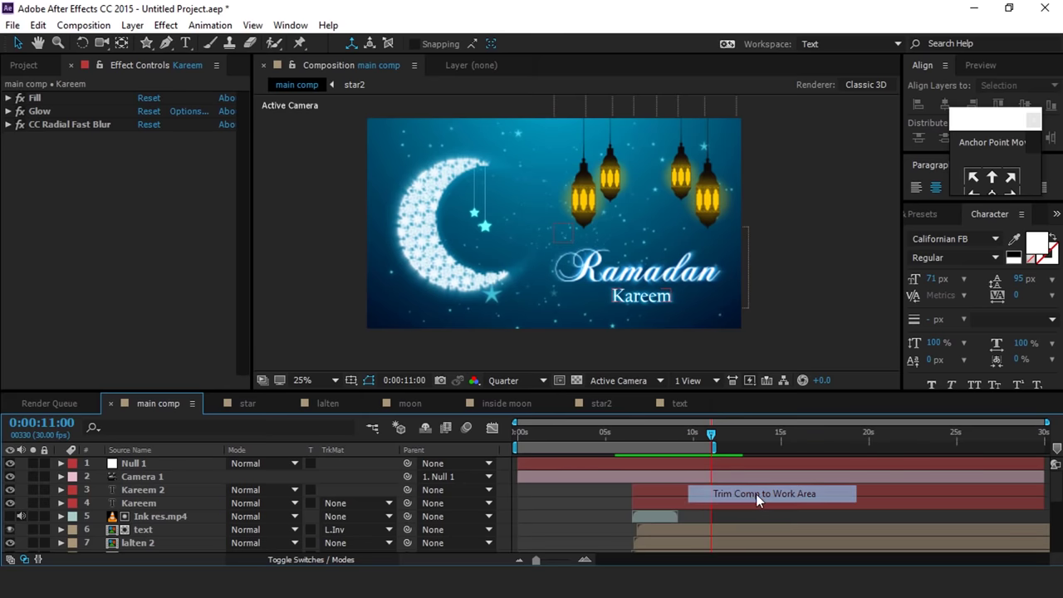
{"action": "left_click", "coordinate": [757, 493]}
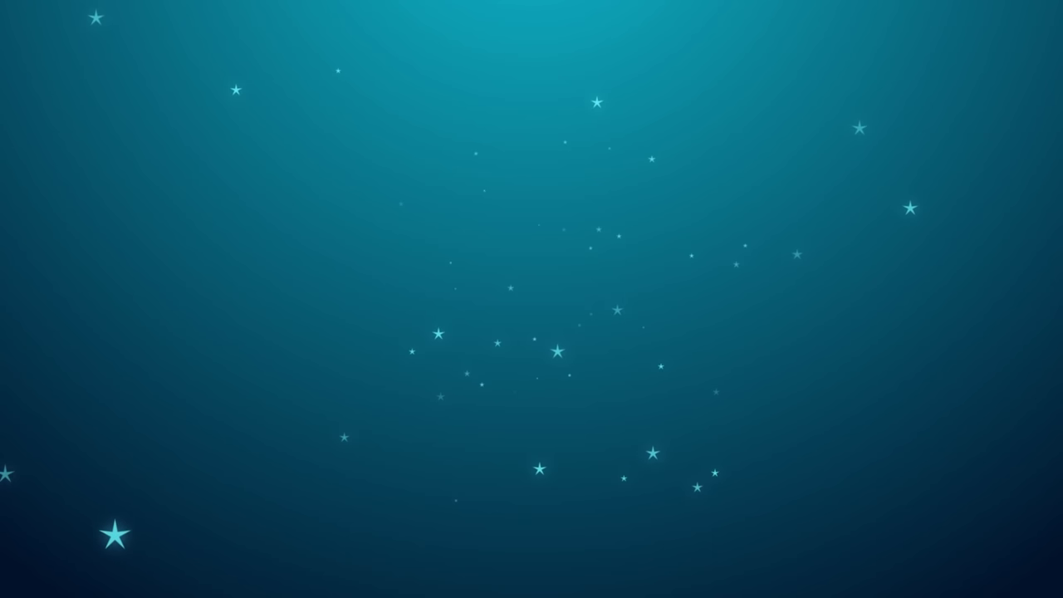